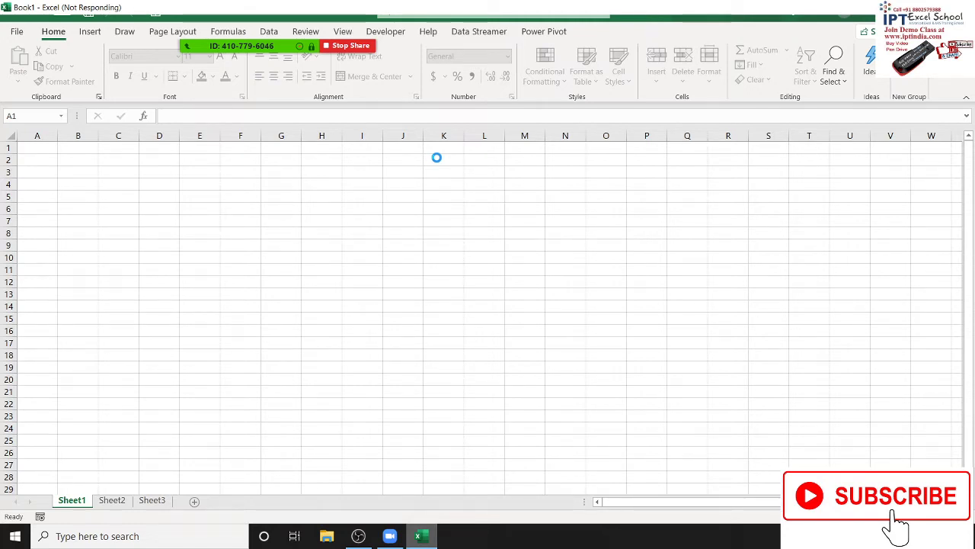
- Open the VBA editor, insert Module1 into Book1 and create an empty Sub ee() procedure
click(386, 31)
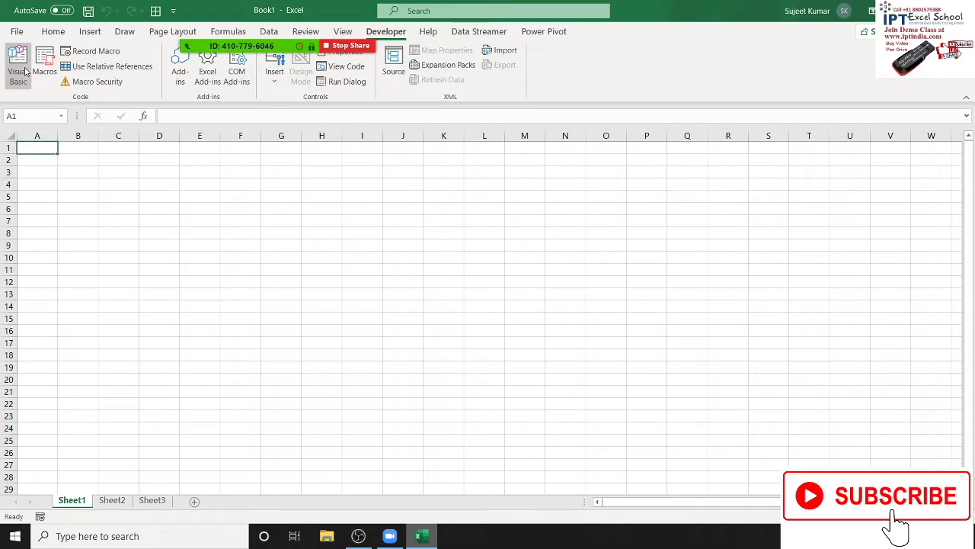
click(18, 69)
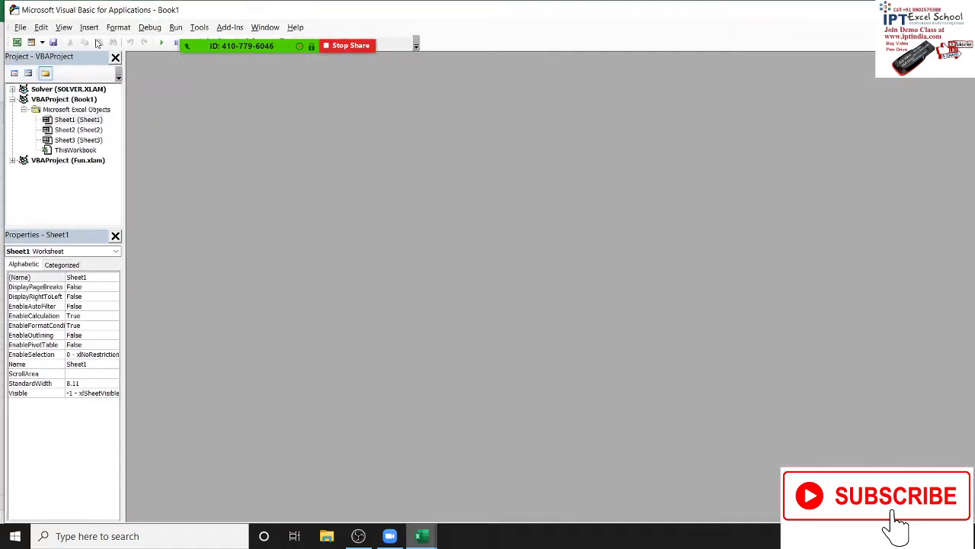
click(92, 30)
click(90, 71)
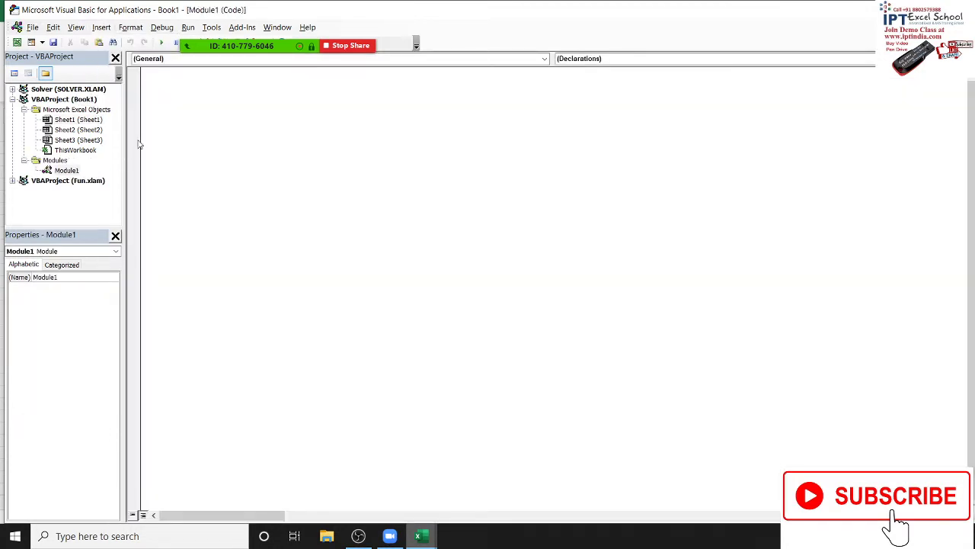
text(su)
text(b ee)
text(())
key(Return)
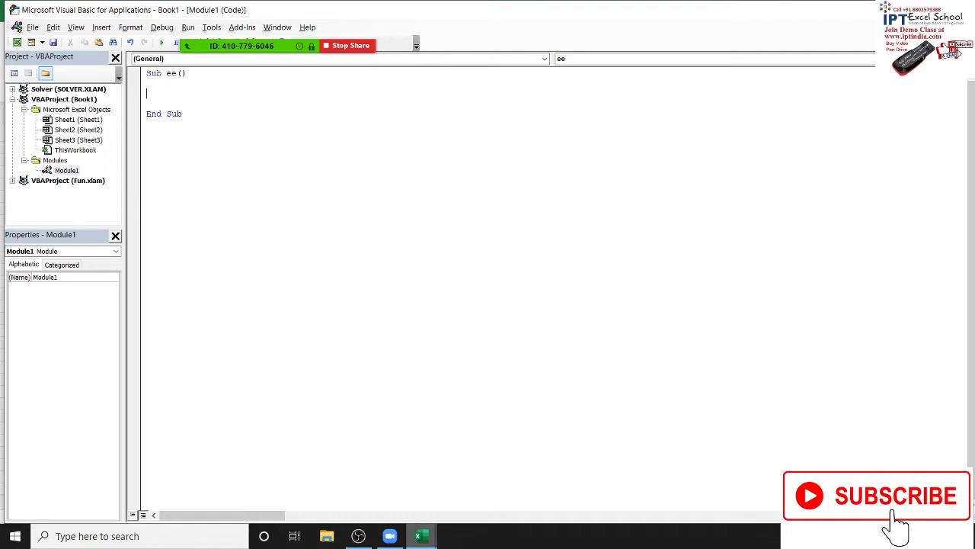
- Add the line m = Month(Date) inside Sub ee
text(m=)
text(month)
text(()
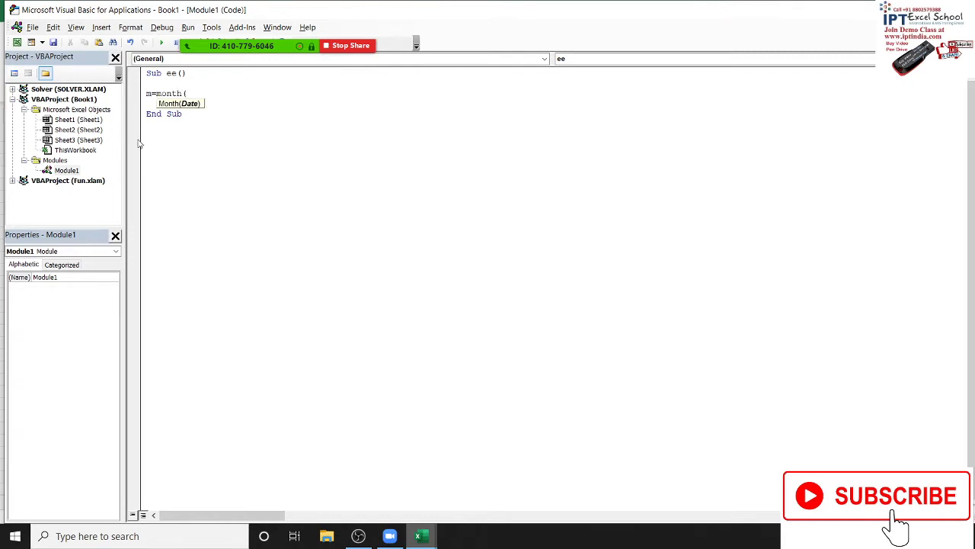
text(date)
key(Return)
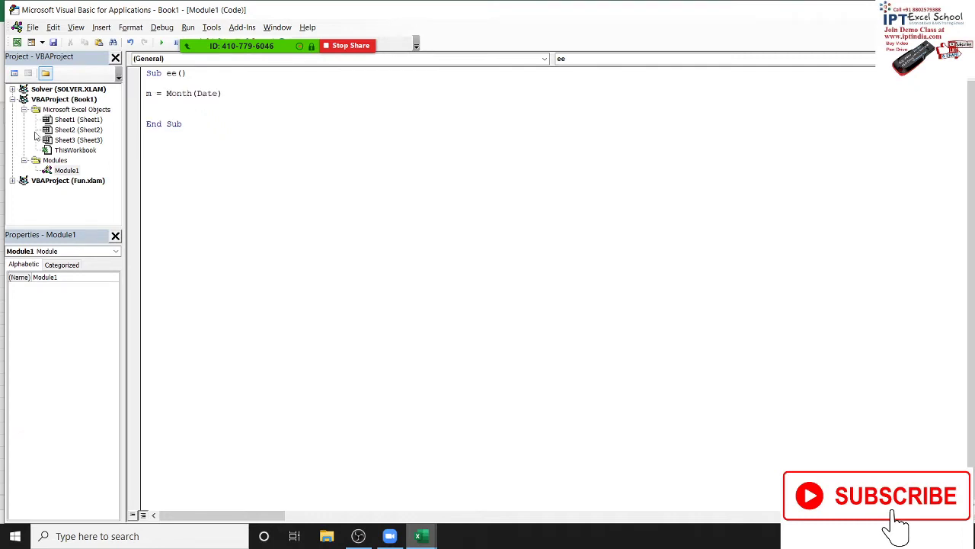
click(142, 83)
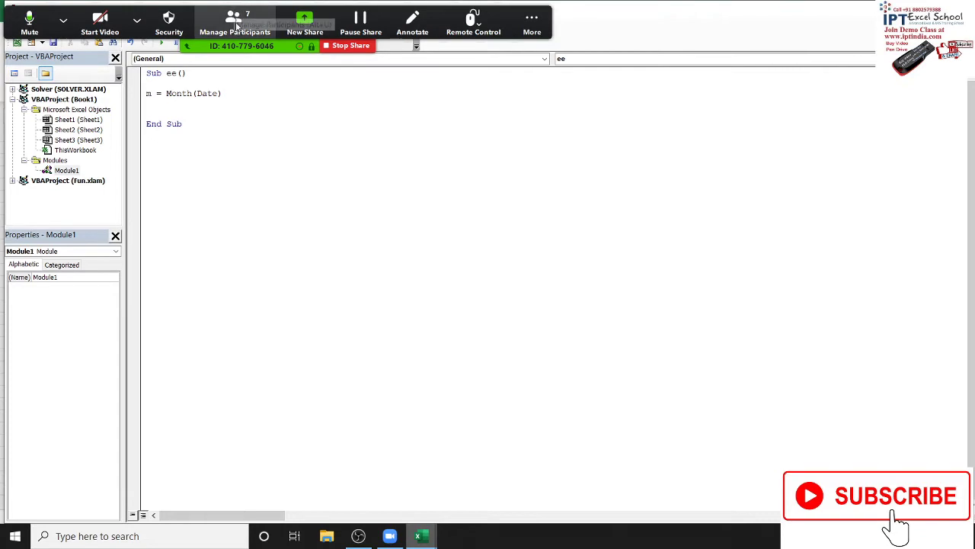
- Mute all Zoom meeting participants, close the participants list and return to the VBA code
click(256, 20)
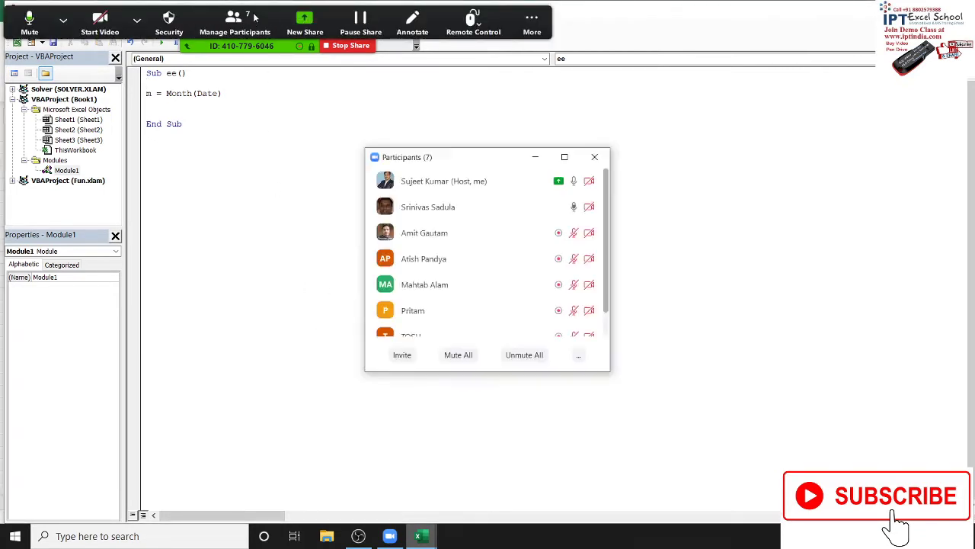
click(402, 355)
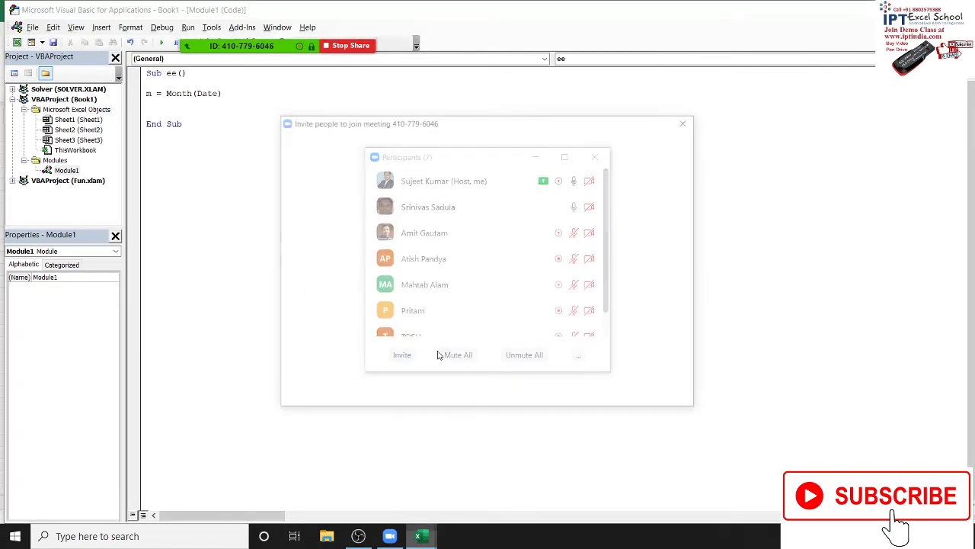
click(688, 124)
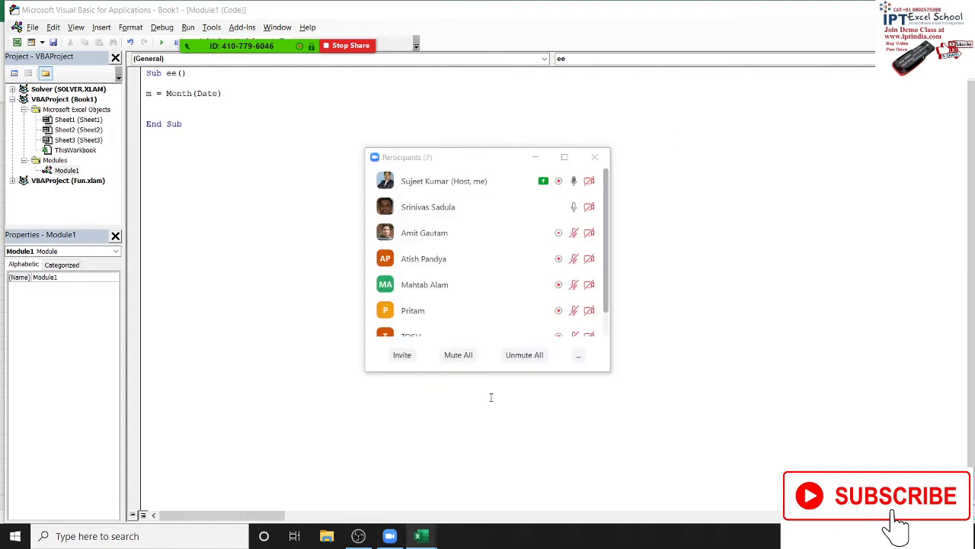
click(458, 355)
click(529, 304)
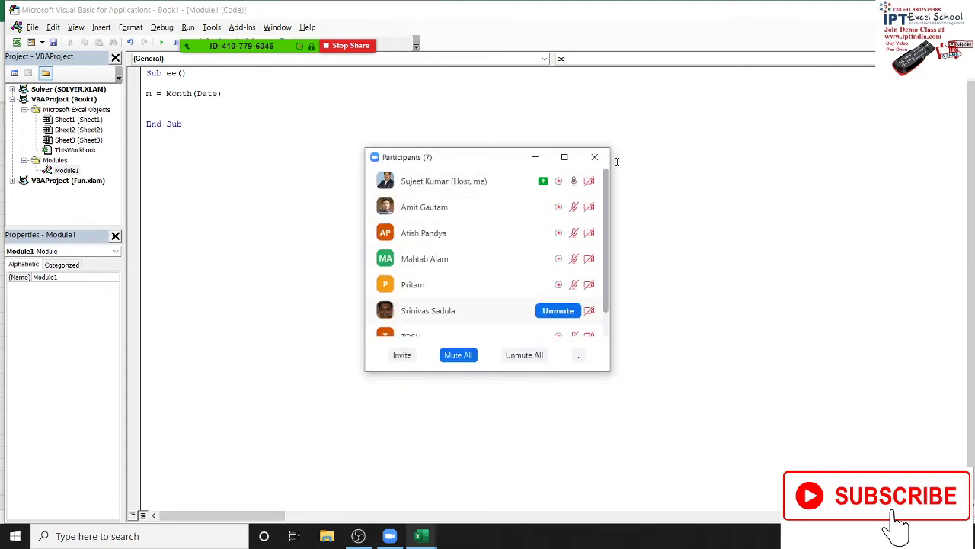
click(594, 157)
click(190, 110)
- Add MsgBox m before End Sub and run ee, dismissing the message showing 5
key(Return)
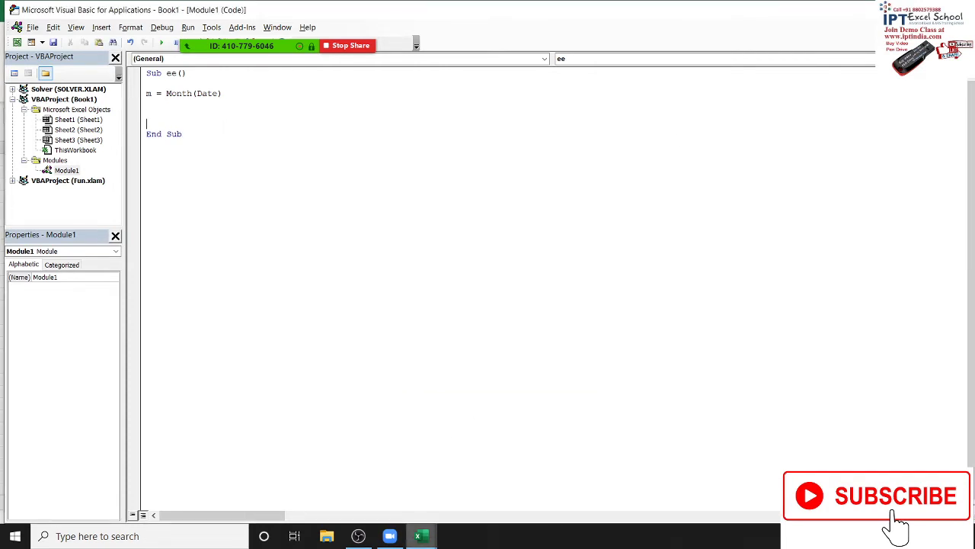
key(Up)
text(msg)
text(bo)
text(x m)
key(Return)
click(161, 43)
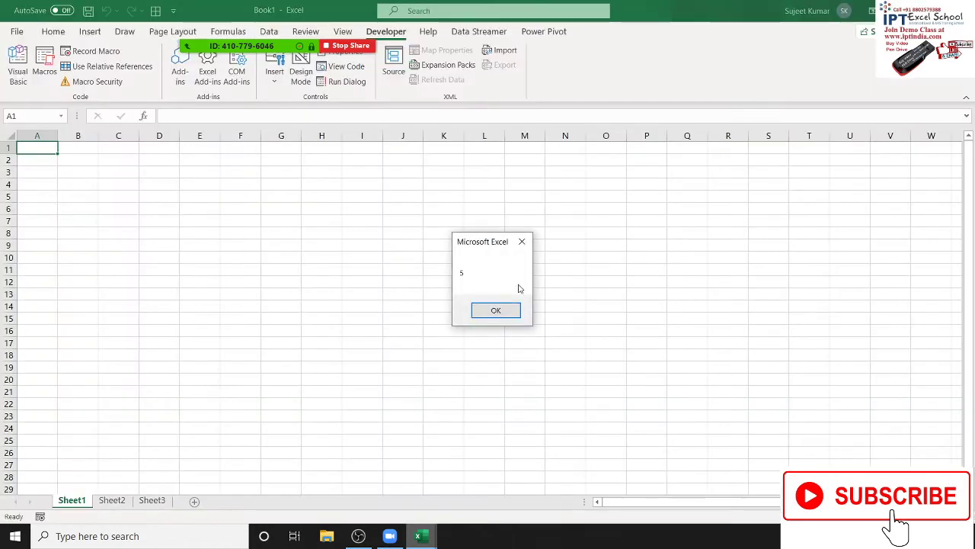
click(488, 309)
- Review the ee code, toggle a breakpoint on MsgBox m off again, and type sub rr()
click(140, 97)
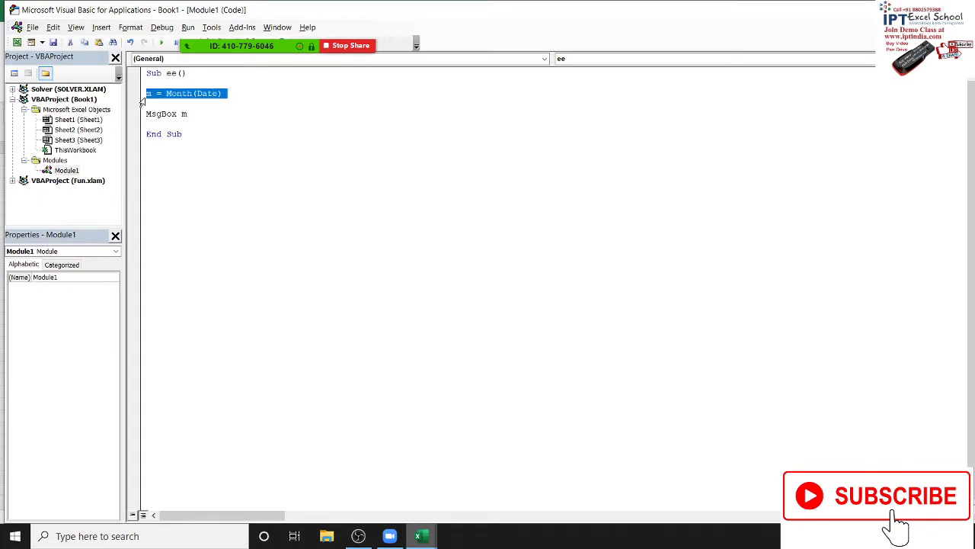
click(157, 93)
drag(156, 93, 146, 93)
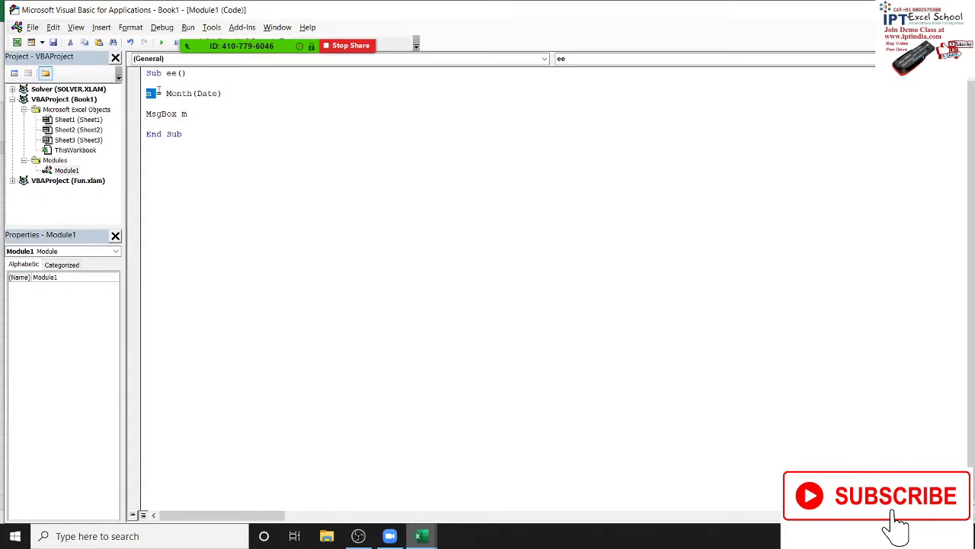
drag(176, 73, 166, 73)
drag(187, 135, 146, 135)
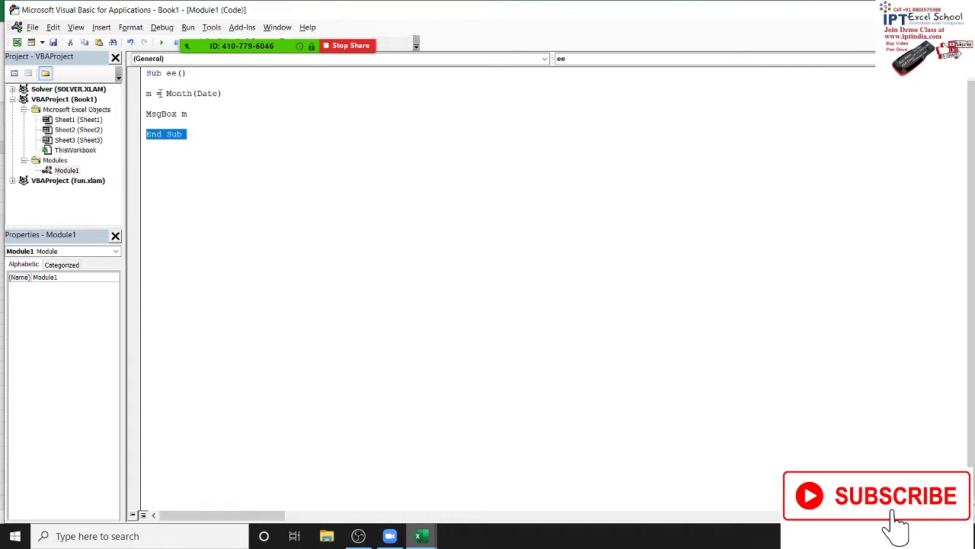
double_click(150, 93)
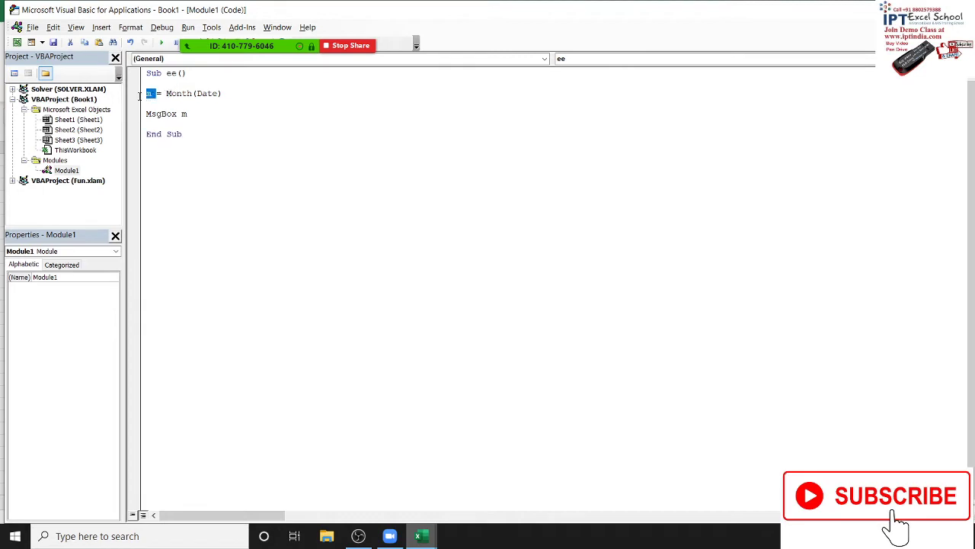
click(137, 114)
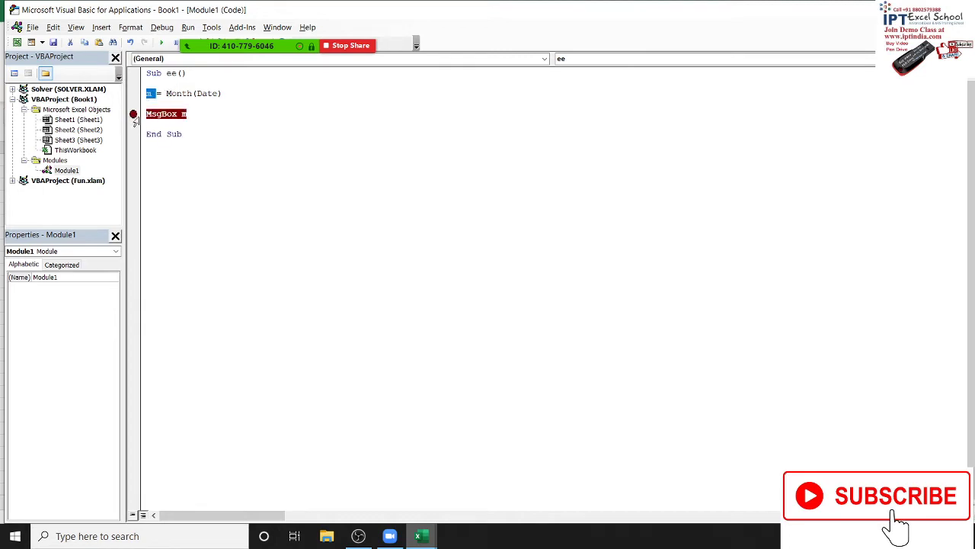
click(134, 116)
click(169, 114)
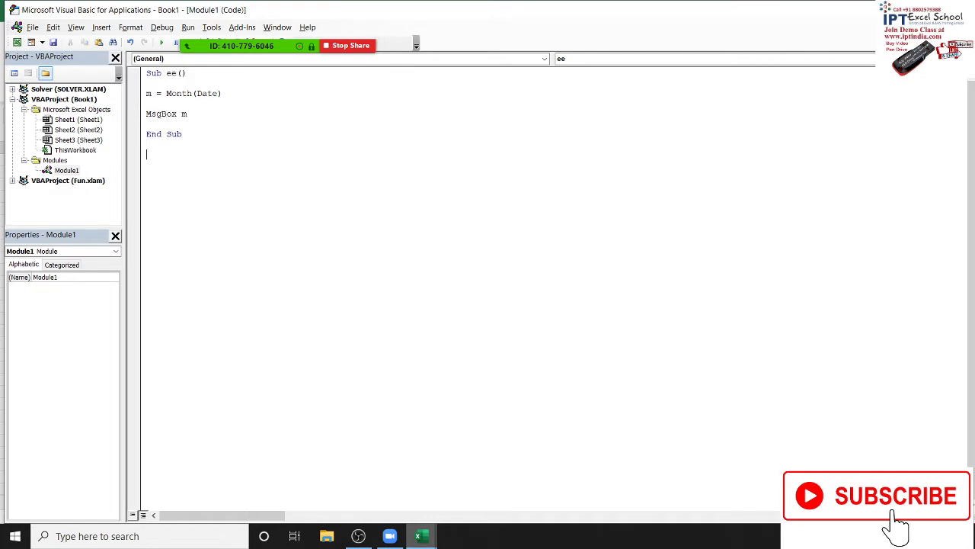
text(sub)
text(rr())
- Create the rr procedure and declare Dim r As Integer inside it
key(Return)
key(Return)
key(Up)
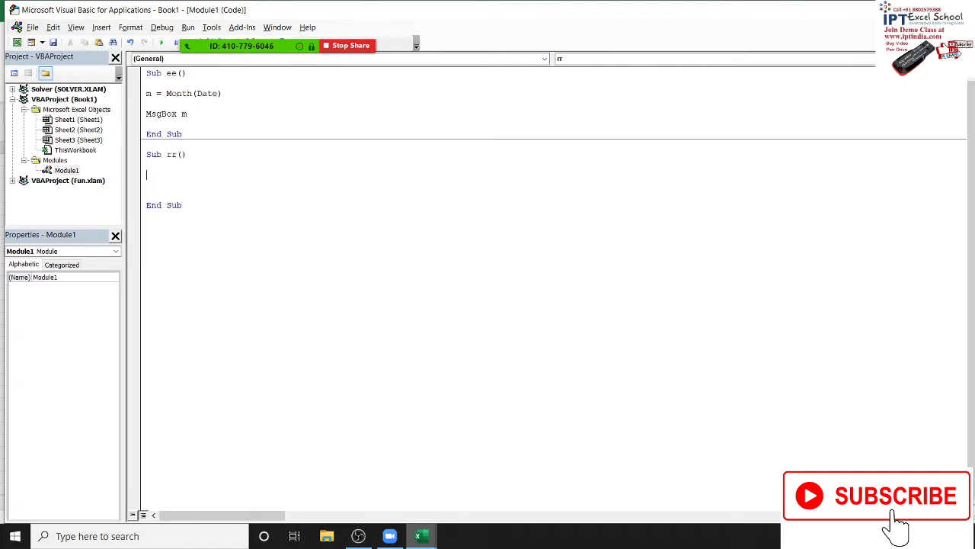
text(s)
key(BackSpace)
text(dim r as )
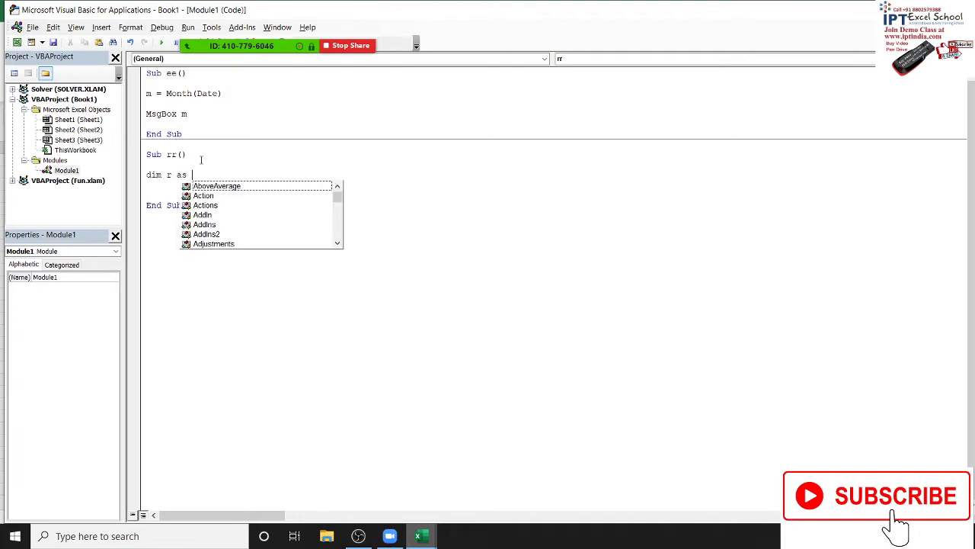
text(in)
key(Tab)
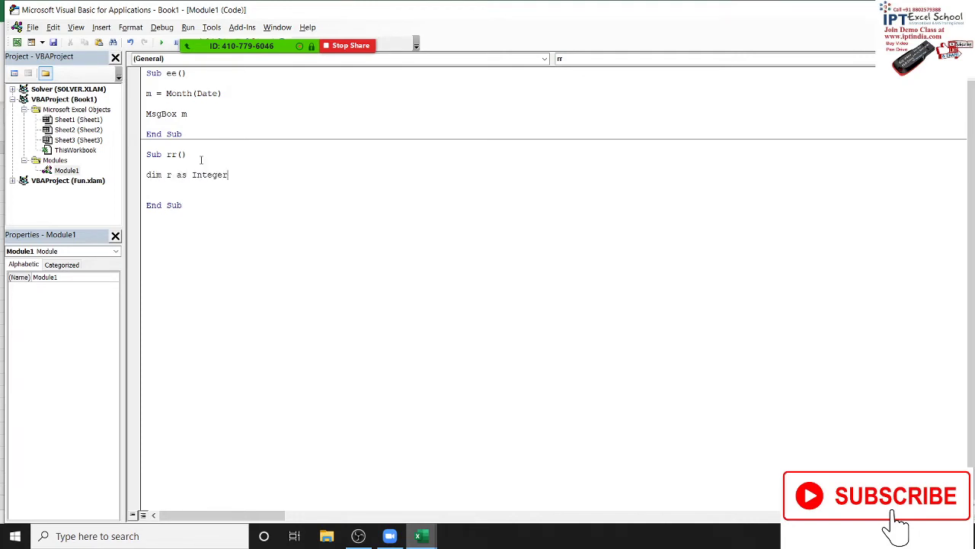
key(Return)
- Select the words Integer, Dim, Sub and r to review the rr declaration
double_click(197, 175)
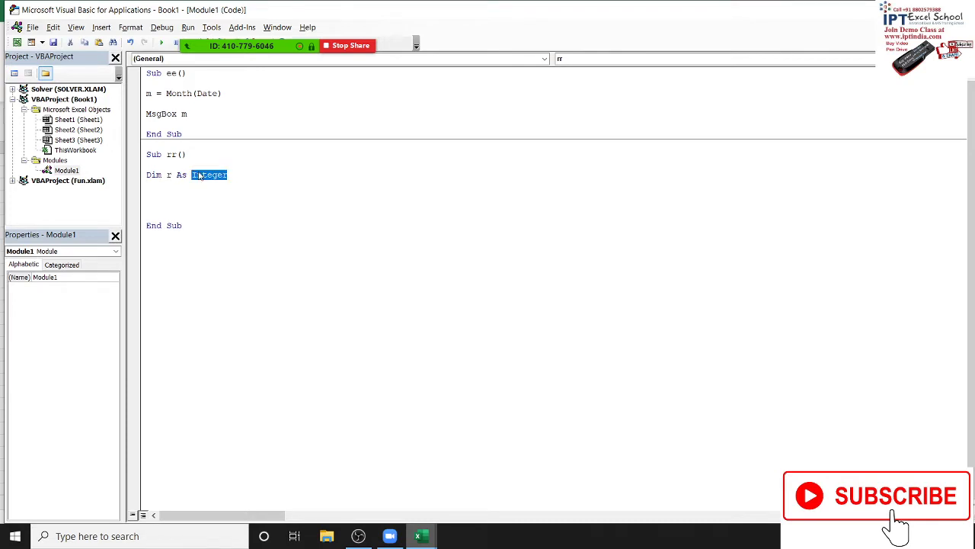
double_click(149, 174)
double_click(155, 155)
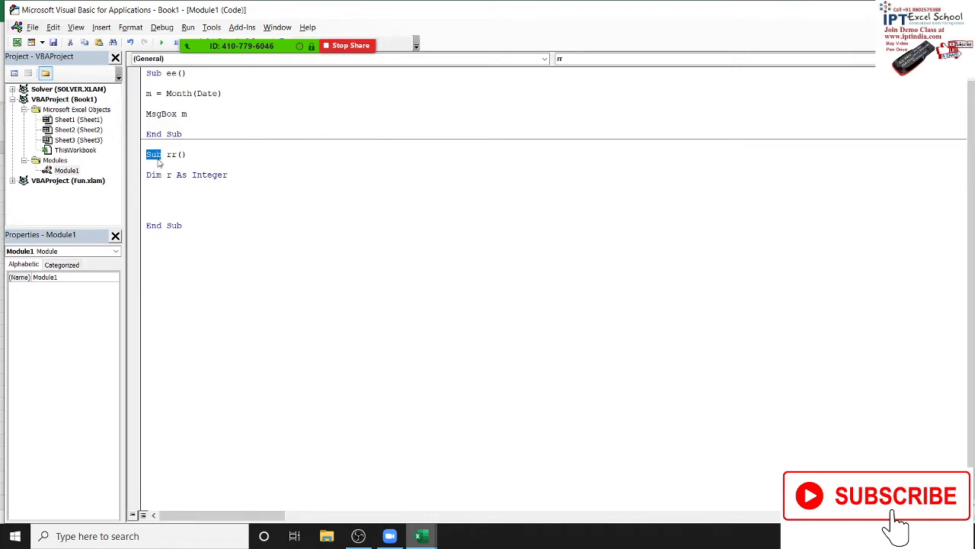
double_click(152, 176)
double_click(169, 176)
click(195, 183)
drag(192, 175, 202, 174)
click(202, 174)
click(199, 203)
double_click(170, 175)
- Assign r = 6526 below the Dim r As Integer declaration
double_click(210, 174)
click(152, 195)
key(Return)
text(r = 6526)
key(Return)
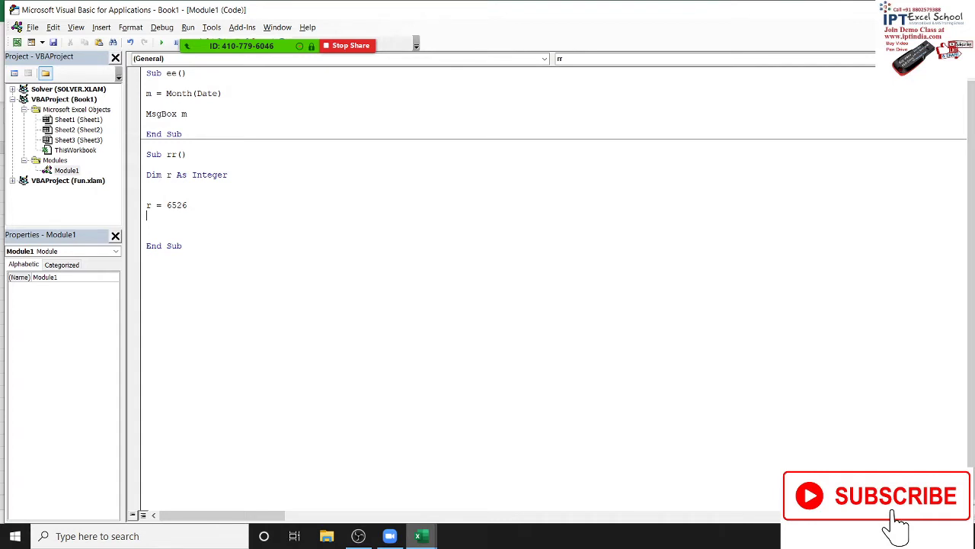
key(BackSpace)
- Test r with 6526.265 and 50000, then open a blank line above Dim r As Integer
text(265)
key(Return)
key(BackSpace)
key(BackSpace)
key(BackSpace)
key(BackSpace)
key(BackSpace)
key(BackSpace)
key(BackSpace)
key(BackSpace)
key(BackSpace)
text(5)
text(0000)
key(Return)
key(BackSpace)
key(BackSpace)
key(BackSpace)
key(BackSpace)
key(BackSpace)
key(BackSpace)
key(BackSpace)
key(BackSpace)
key(BackSpace)
key(BackSpace)
key(Up)
key(Return)
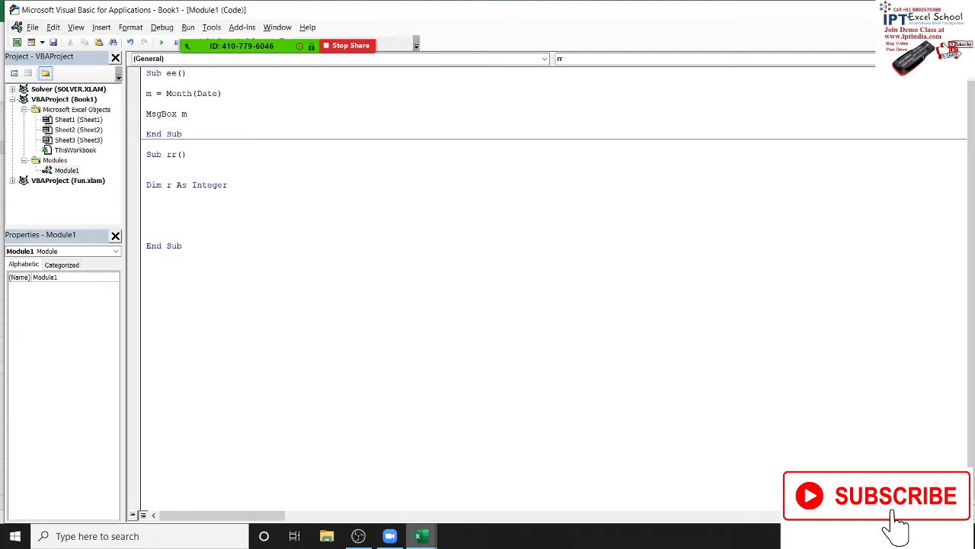
- Declare b As Byte and assign b = 0 - 255
text(dim )
text(b)
key(BackSpace)
text(b a)
text(s b)
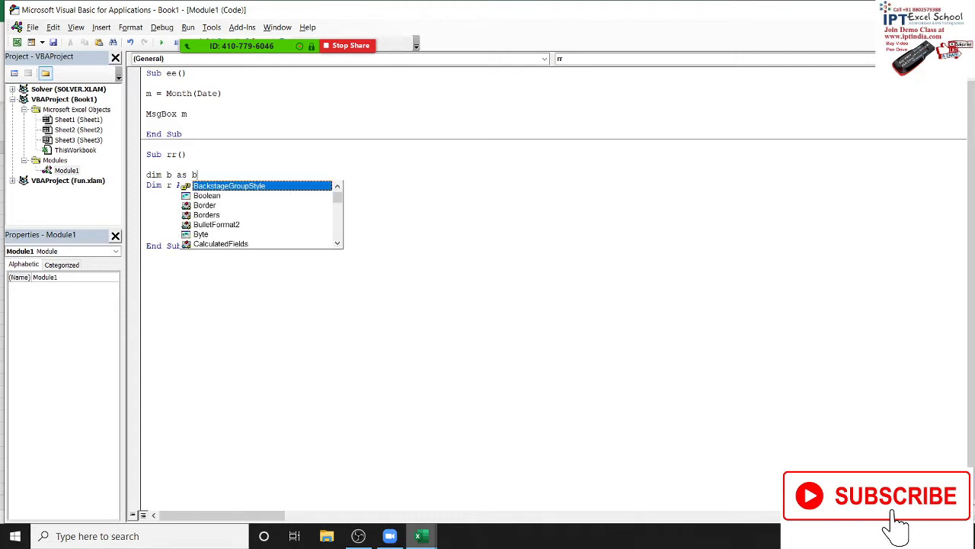
text(yte)
key(Return)
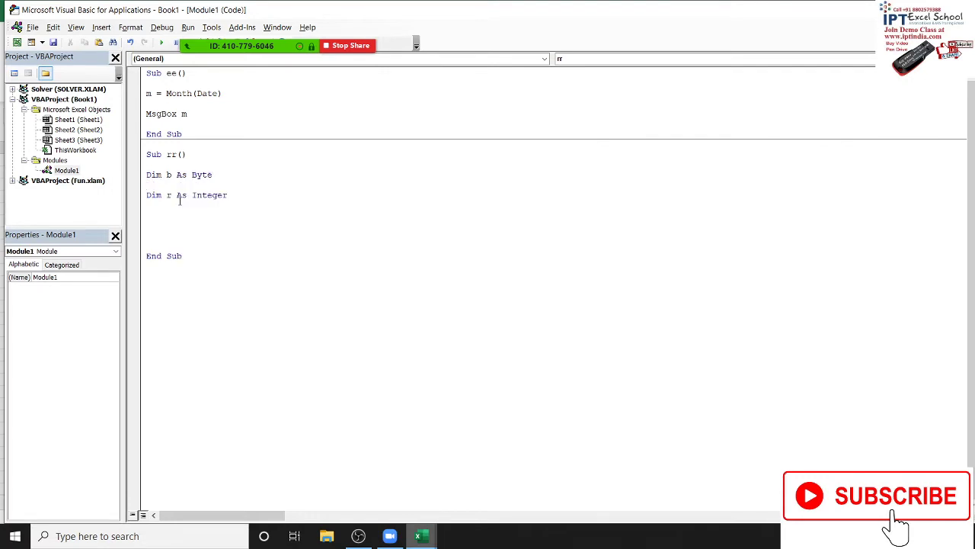
text(b )
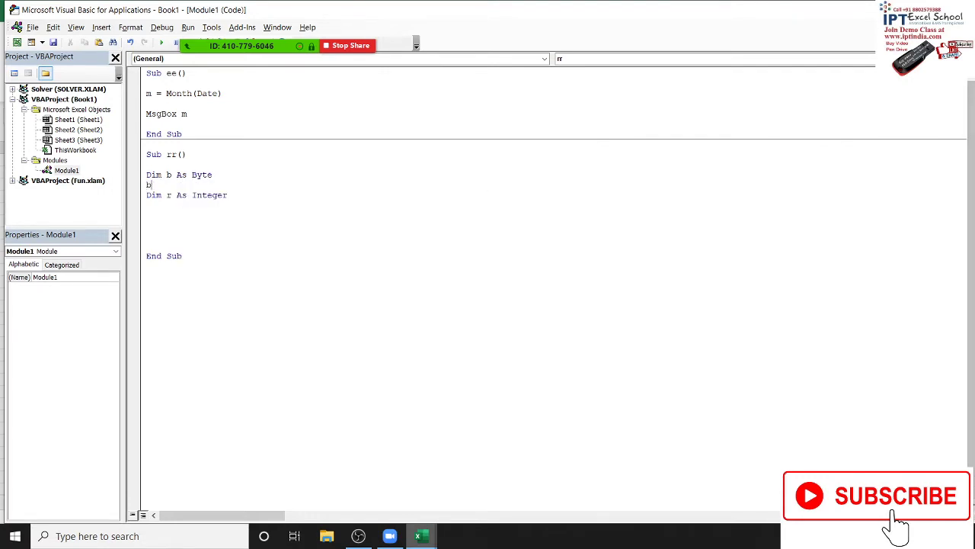
text(= 0 - 25)
text(5)
key(Return)
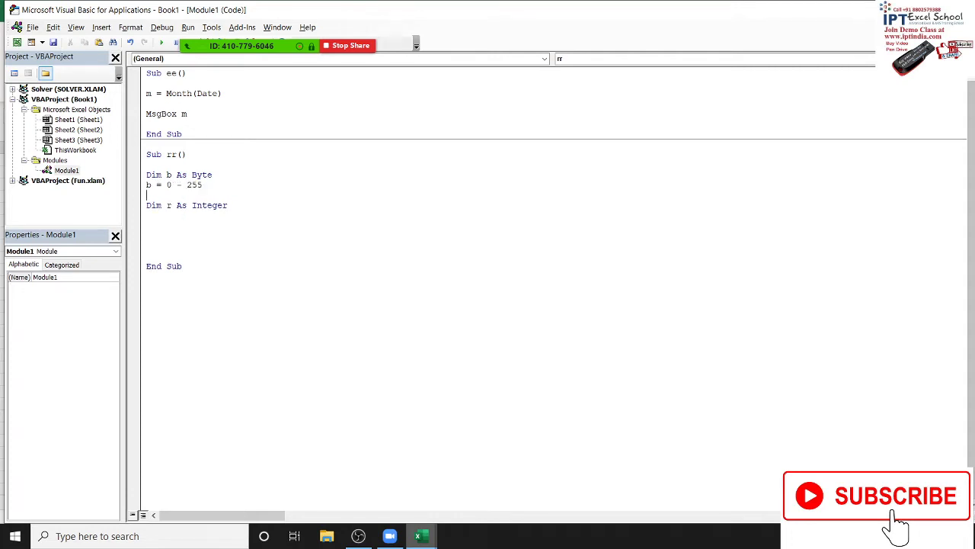
click(147, 184)
key(shift+End)
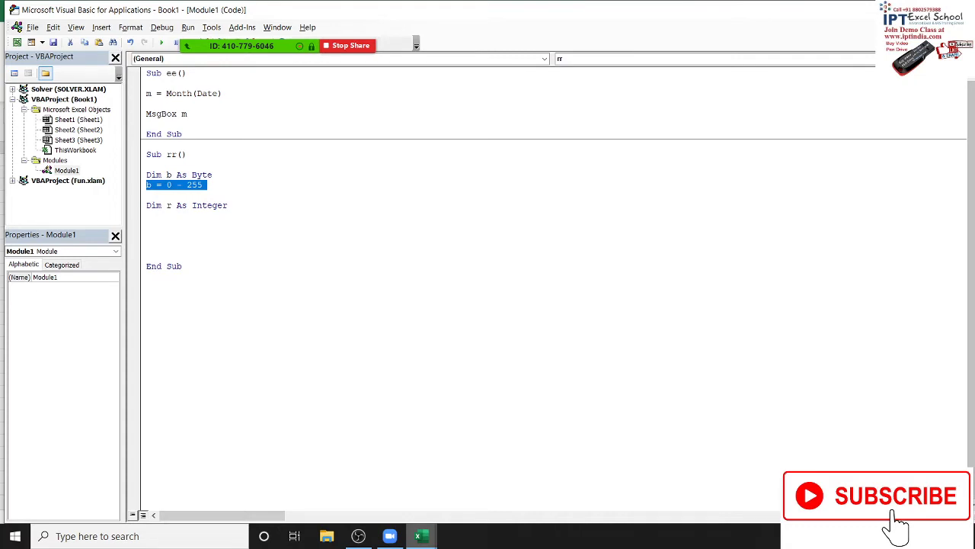
- Assign r = -320000 + 32000 under Dim r As Integer
click(147, 215)
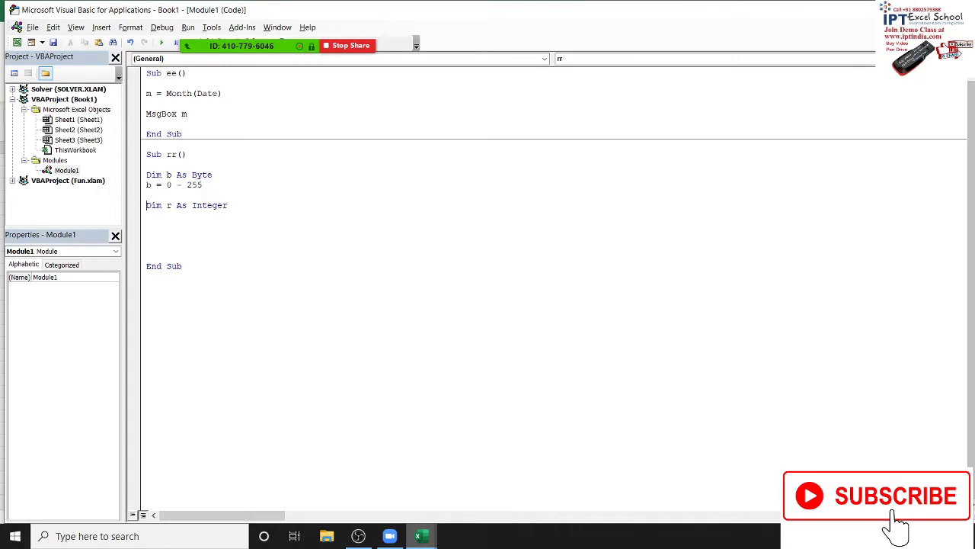
text(r)
text(=-)
text(32000)
text(0 +32)
text(000)
key(Return)
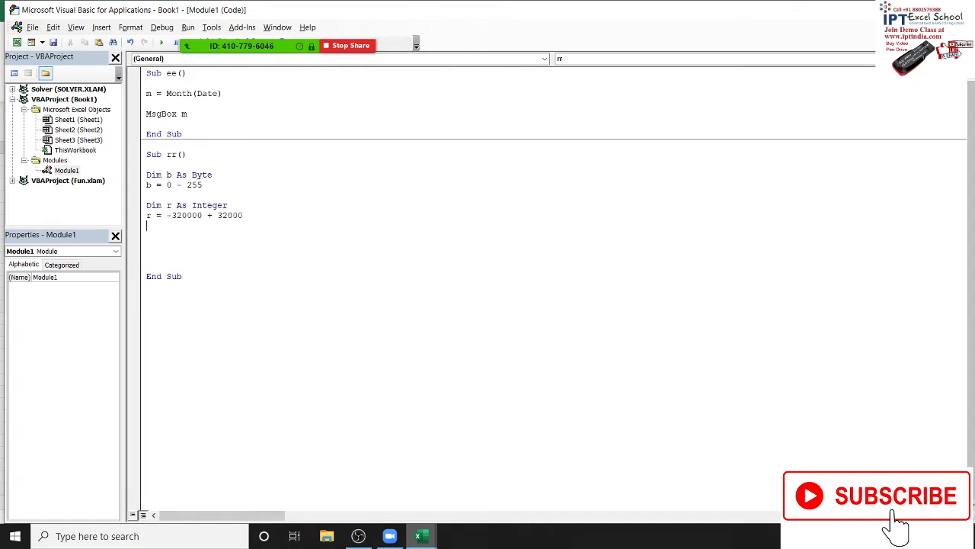
- Insert b = 25.36 below b = 0 - 255, then type dim l as long
key(Up)
key(Up)
key(Up)
key(Return)
key(Up)
text(b)
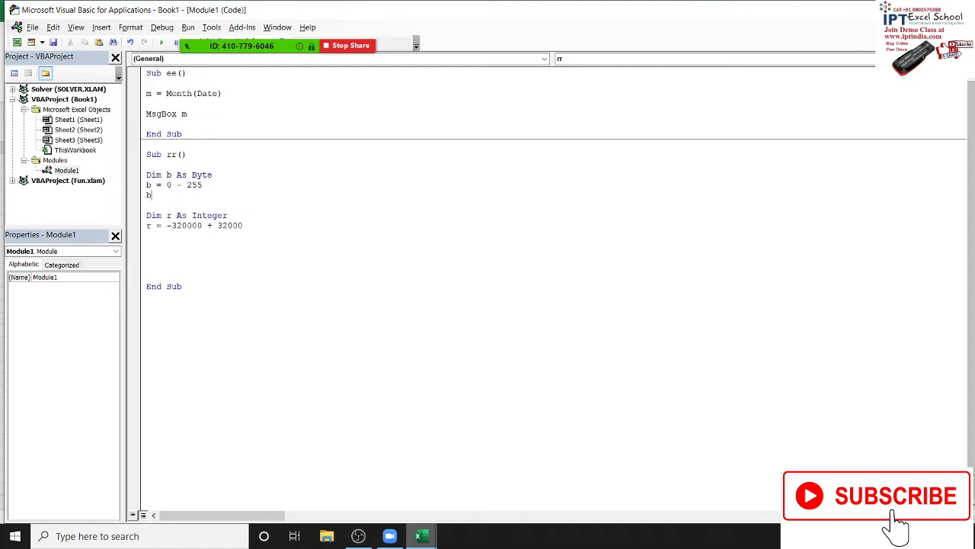
text( = 25)
text(.36)
key(Return)
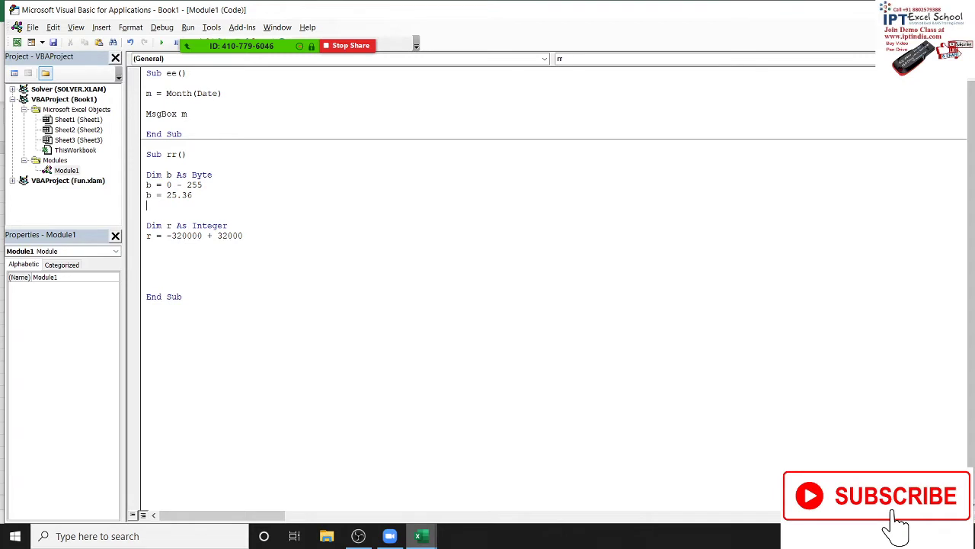
key(Down)
key(Down)
key(Down)
key(Down)
key(Down)
text(di)
text(m l )
text(as lon)
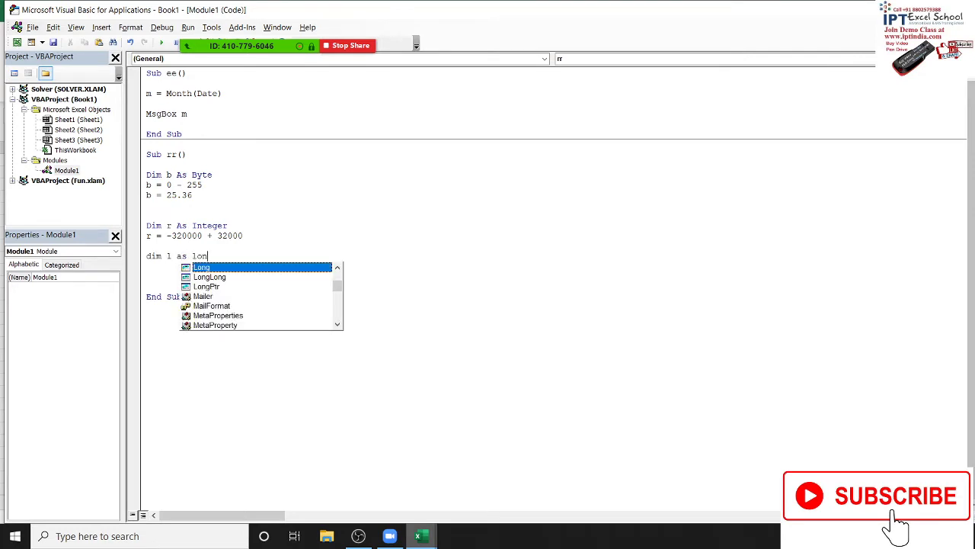
text(g)
key(Return)
key(Return)
text(l)
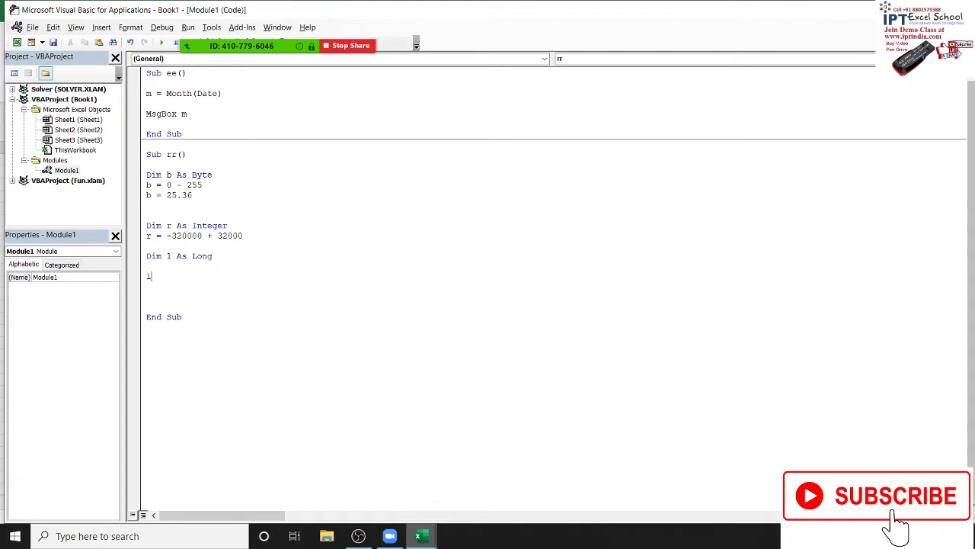
text(=)
text(134163)
text(53235)
key(Return)
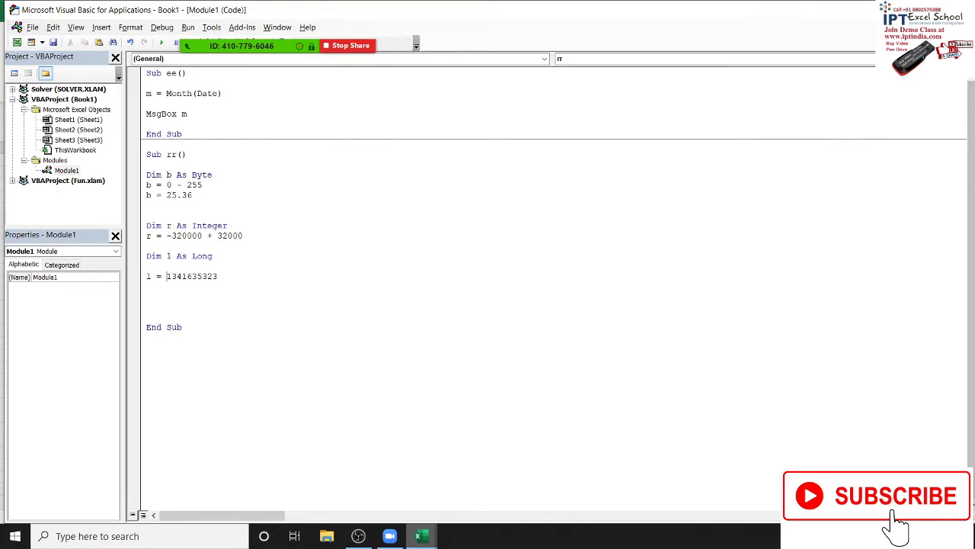
key(shift+Right)
key(shift+Right)
key(shift+Right)
key(shift+Right)
key(shift+Right)
key(shift+Right)
key(shift+Right)
key(shift+Right)
key(shift+Right)
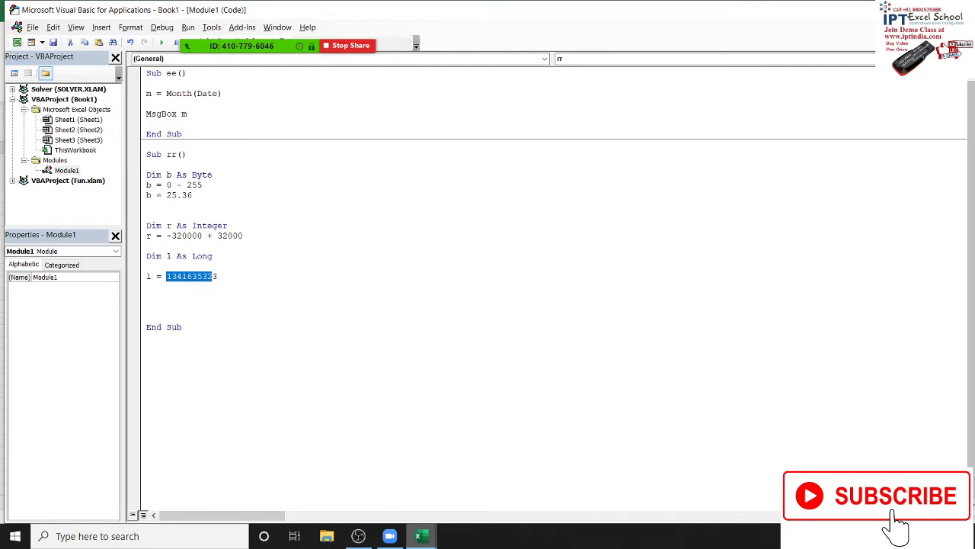
key(shift+Right)
text(25.3)
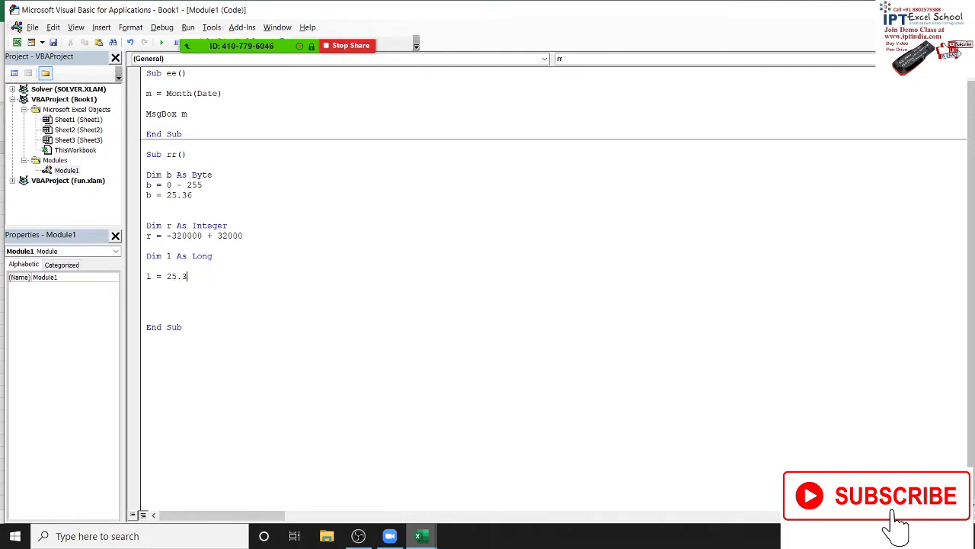
text(6)
key(BackSpace)
key(BackSpace)
text(6)
text(9)
key(Return)
click(147, 276)
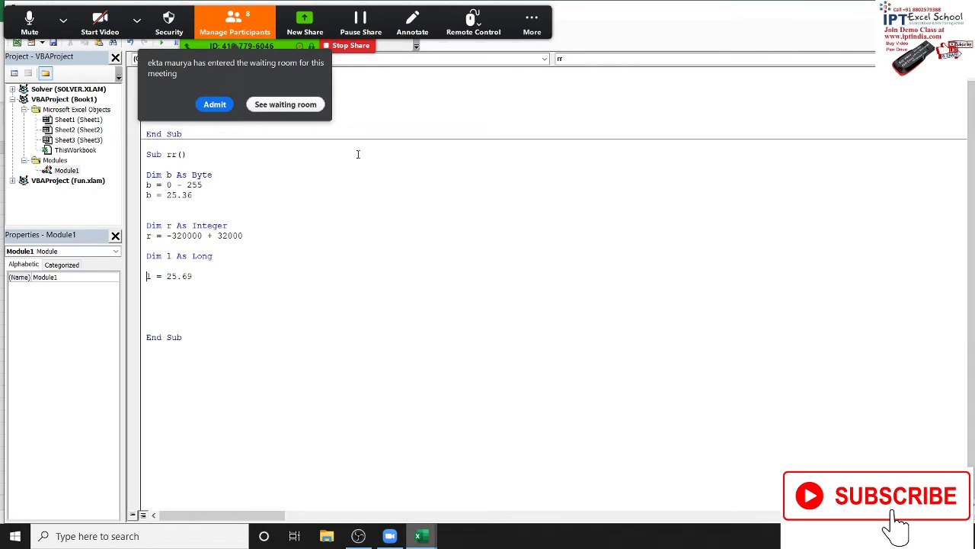
- Admit the waiting Zoom participant, then declare bl As Boolean and set bl = False
click(214, 104)
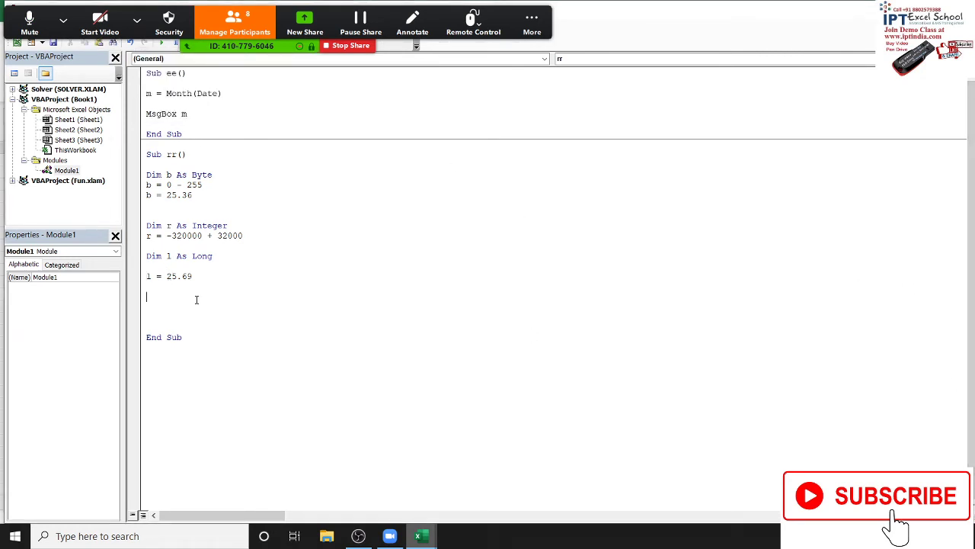
text(dim )
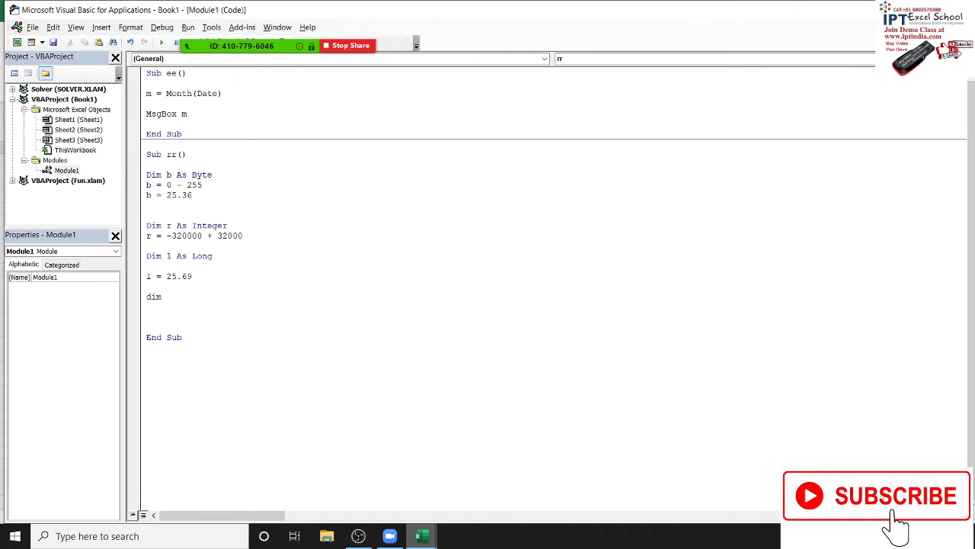
text(bl as )
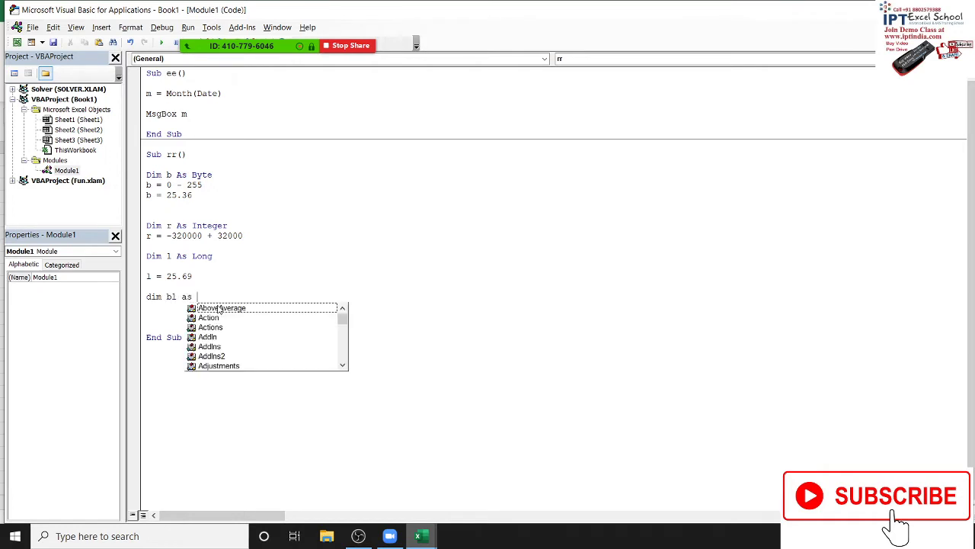
text(bo)
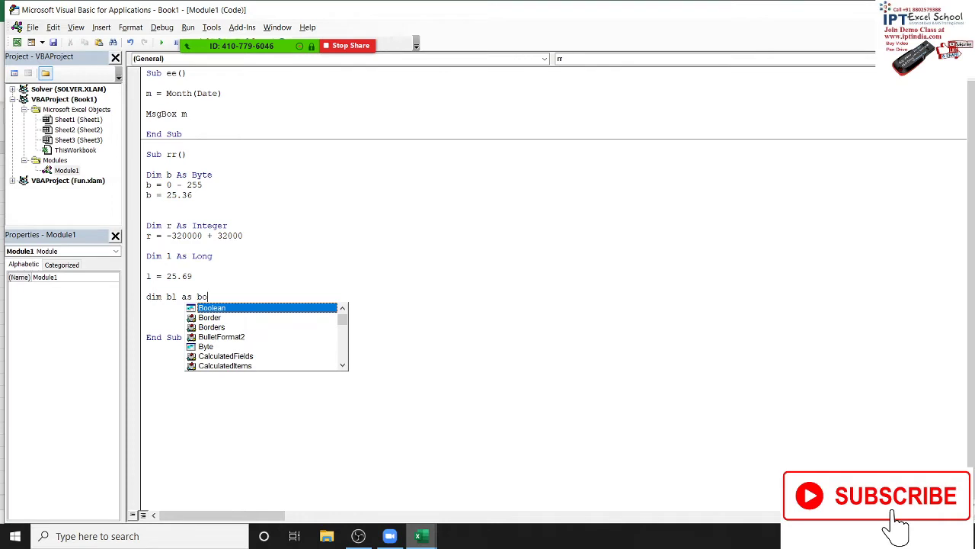
key(Tab)
key(Return)
key(Return)
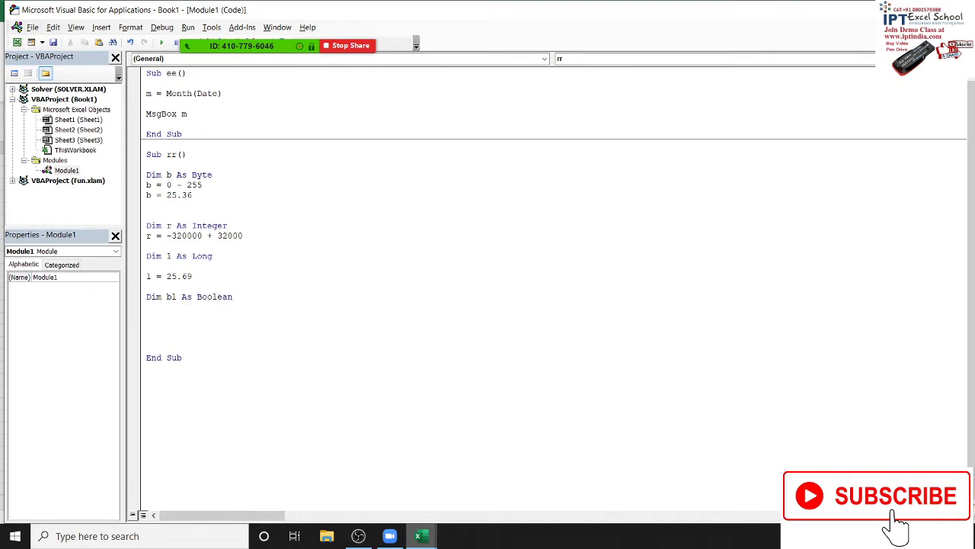
text(bl=)
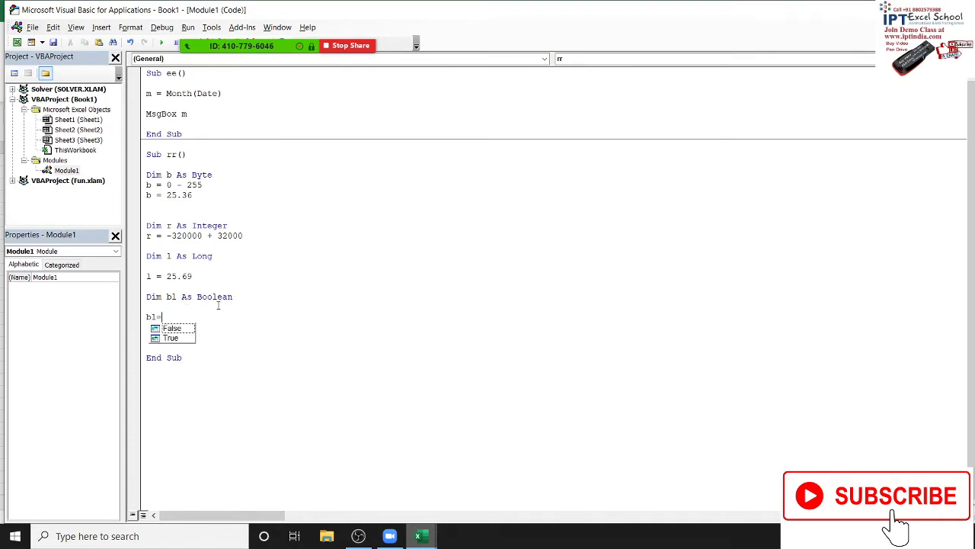
key(Down)
key(Tab)
key(Return)
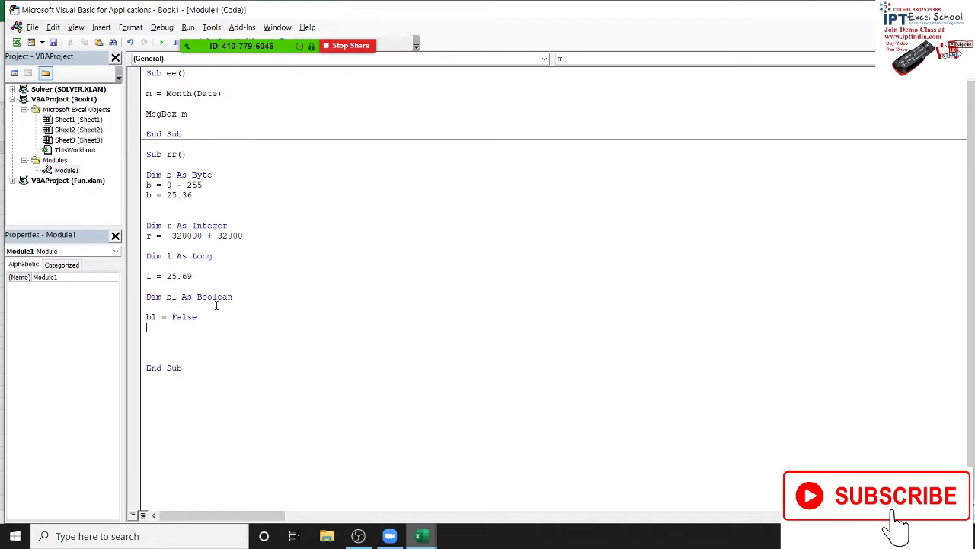
- Add a blank line before End Sub and start typing dim d as b
key(Down)
key(Return)
click(147, 307)
key(Down)
key(Down)
key(Down)
text(dim )
text(d as )
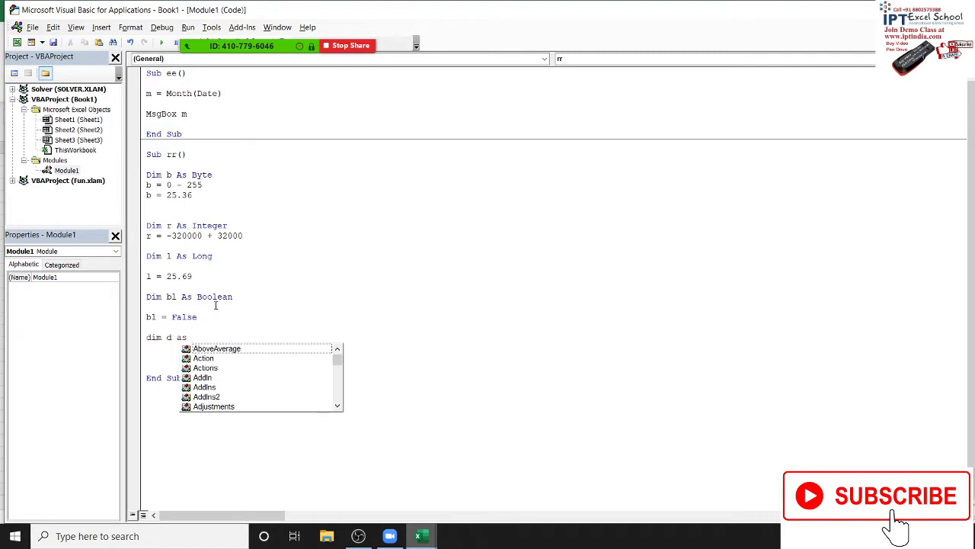
text(b)
- Fix the misspelled type and complete the Dim d As Double declaration
key(BackSpace)
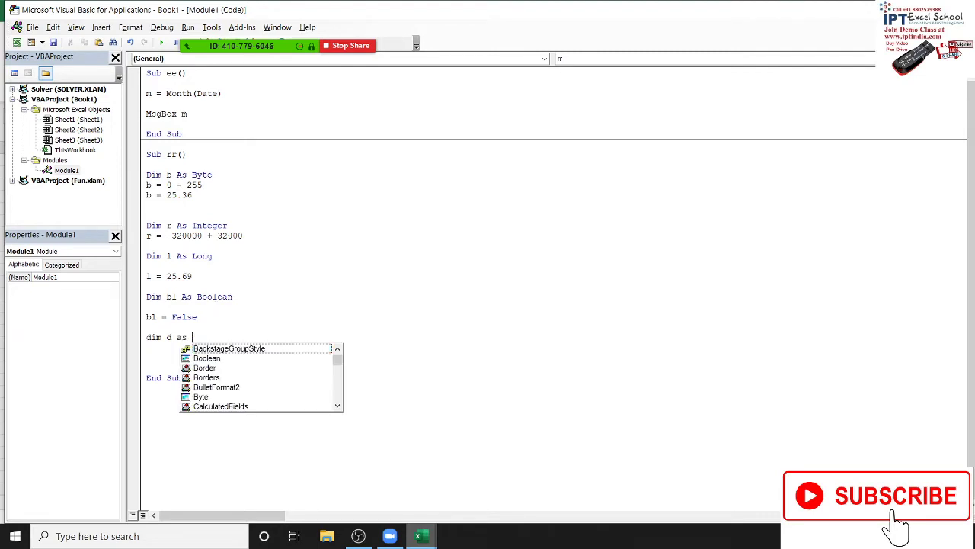
text(db)
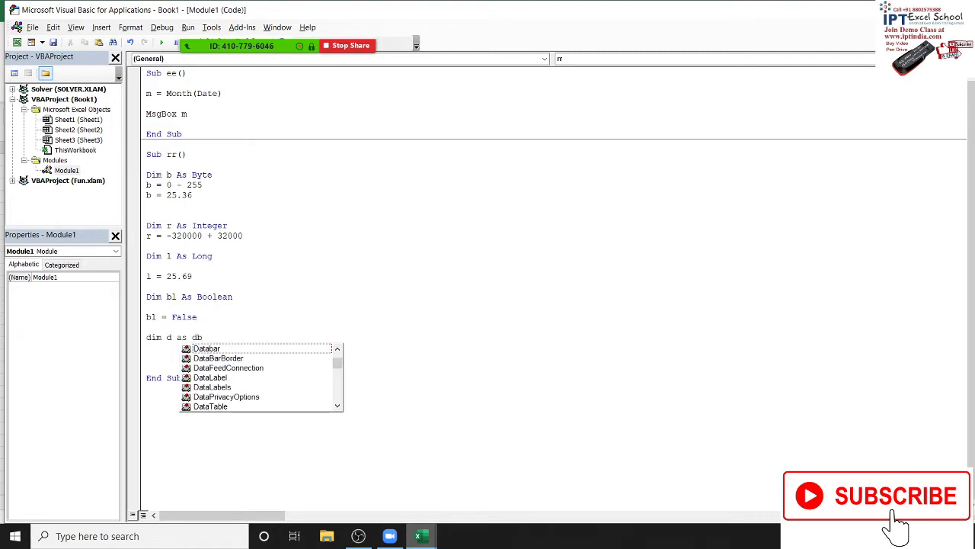
key(BackSpace)
text(oubl)
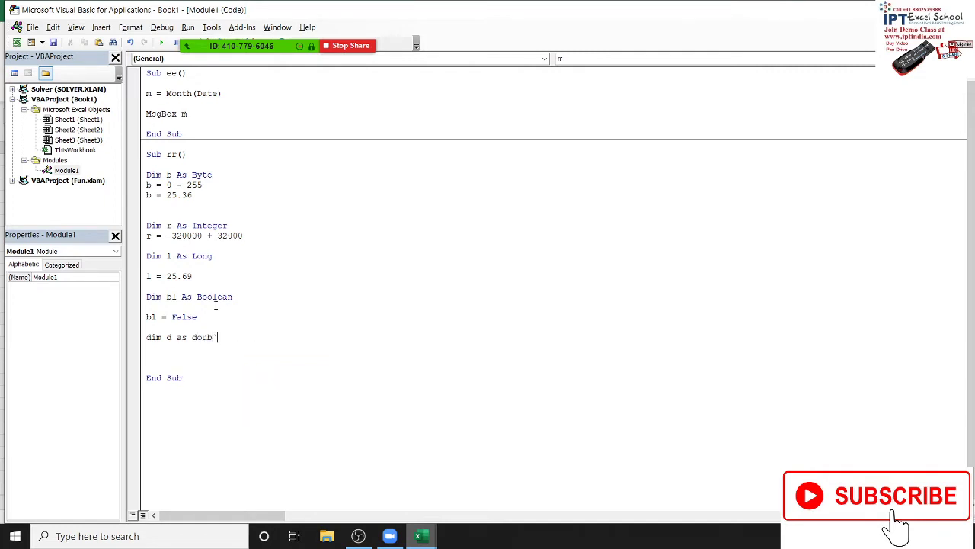
key(BackSpace)
key(BackSpace)
key(BackSpace)
key(BackSpace)
key(BackSpace)
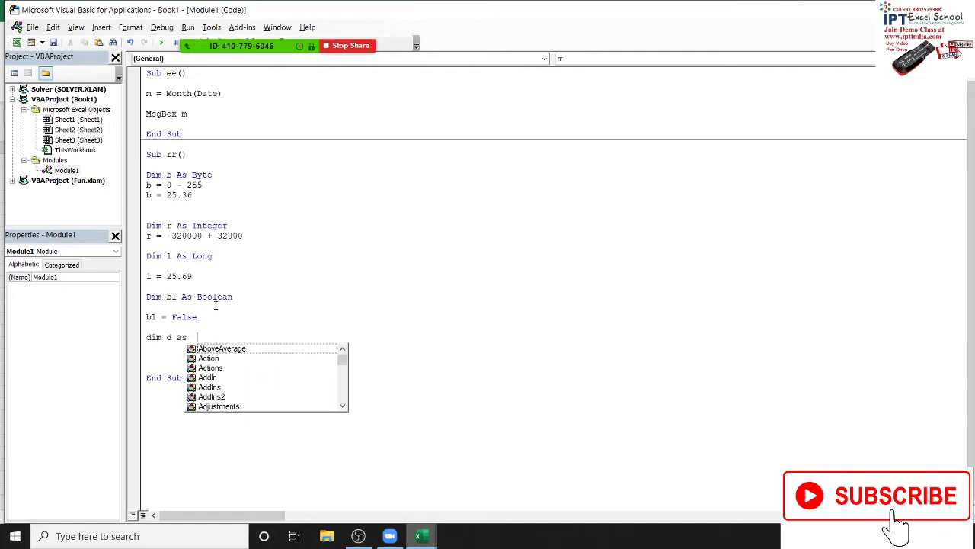
key(ctrl+space)
text(abk)
key(BackSpace)
key(BackSpace)
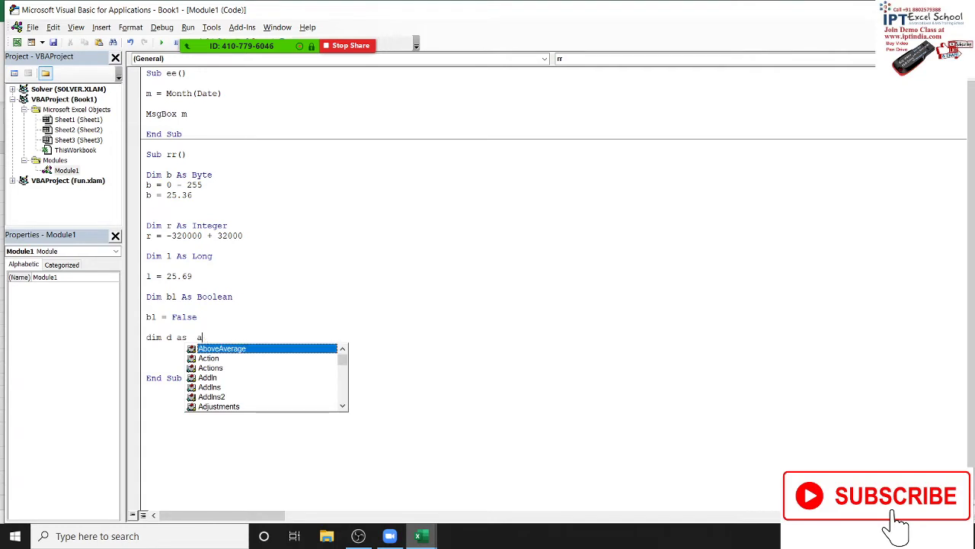
key(BackSpace)
text(d)
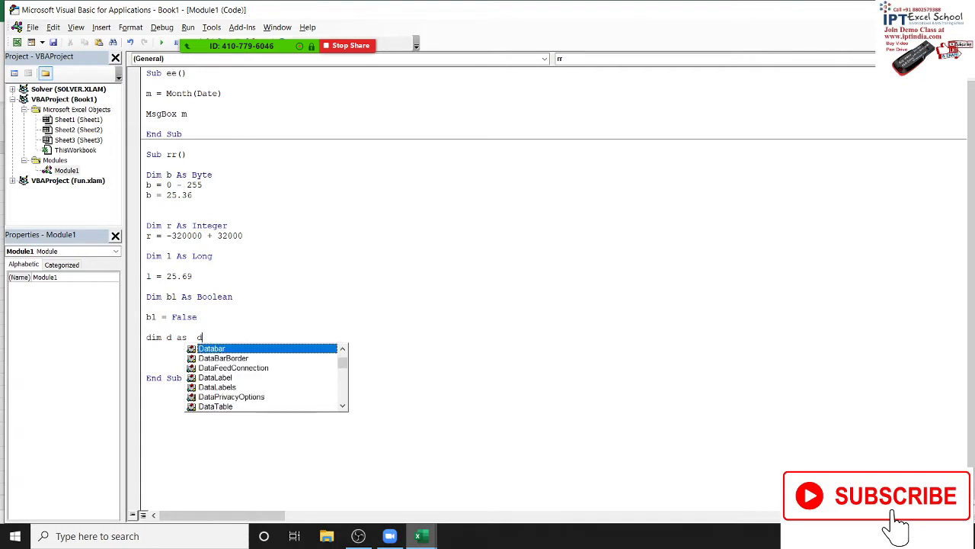
text(oub)
key(Tab)
key(Return)
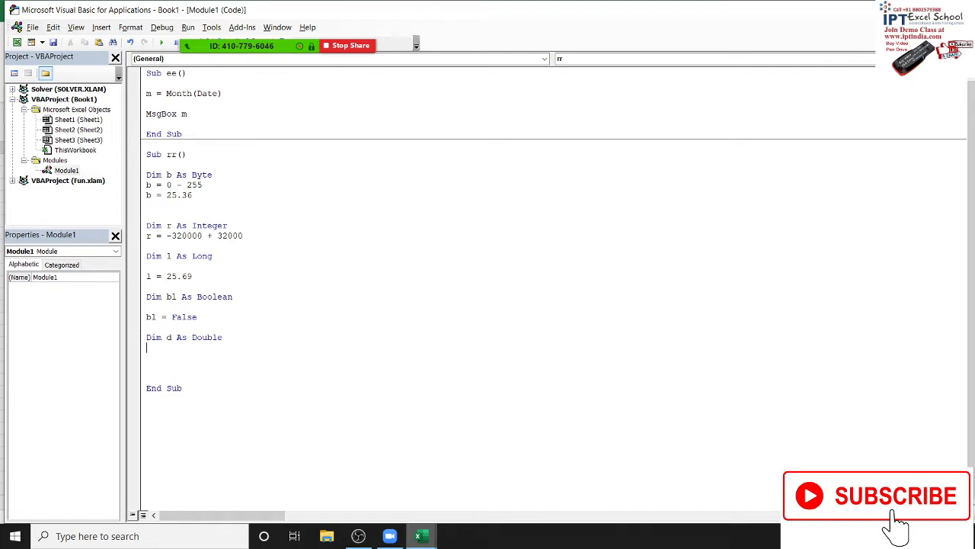
- Assign d = 23.63 and begin a dim dt as date declaration
text(d = )
text(23.63)
key(Return)
key(Return)
text(dim dt a)
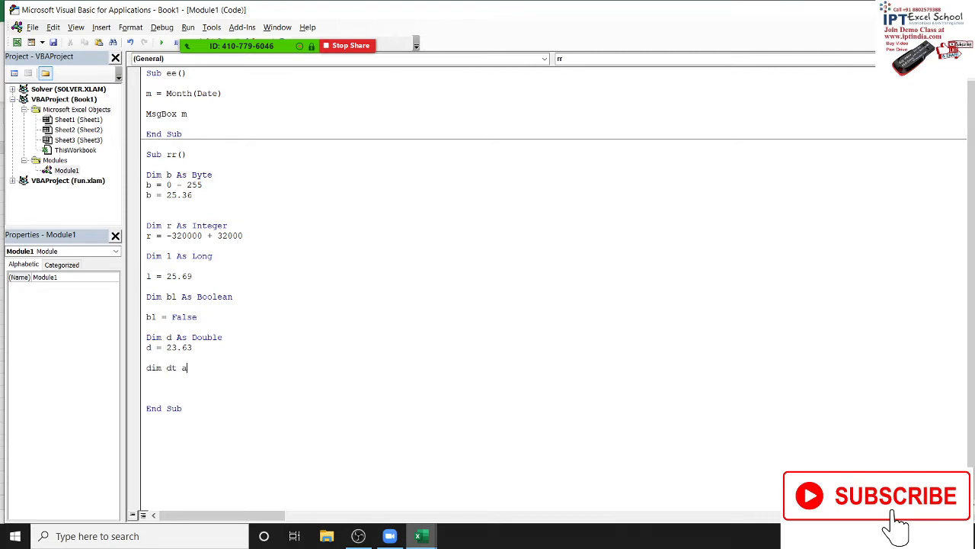
text(s date)
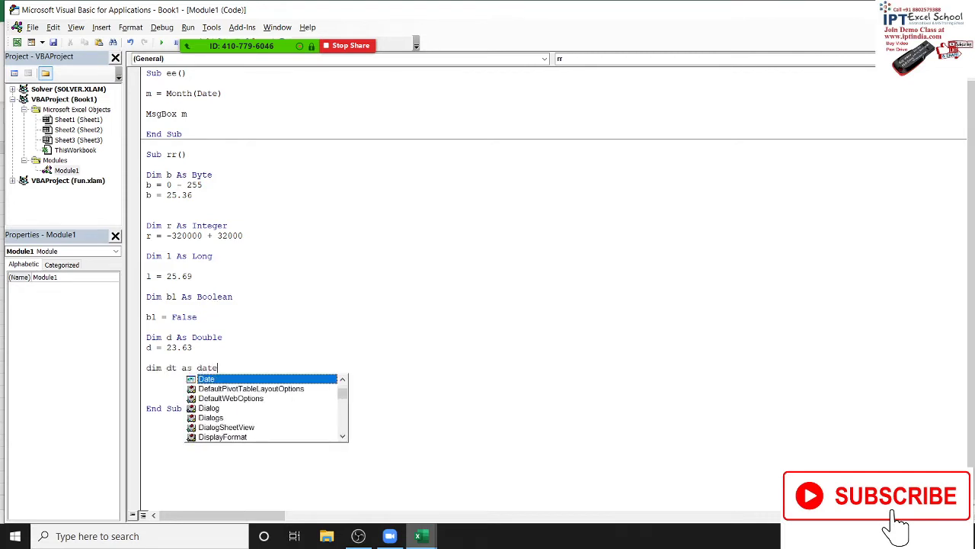
- Complete Dim dt As Date, add dt = "12-Jan-2020", and begin a dim t as line
key(Return)
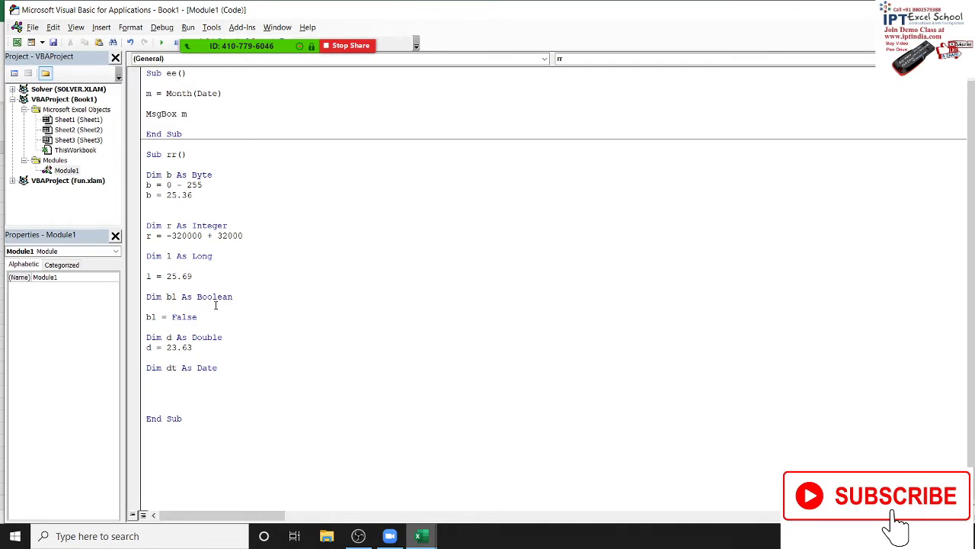
key(Return)
text(di)
key(BackSpace)
key(BackSpace)
text(dt)
text(="12-)
text(JAn)
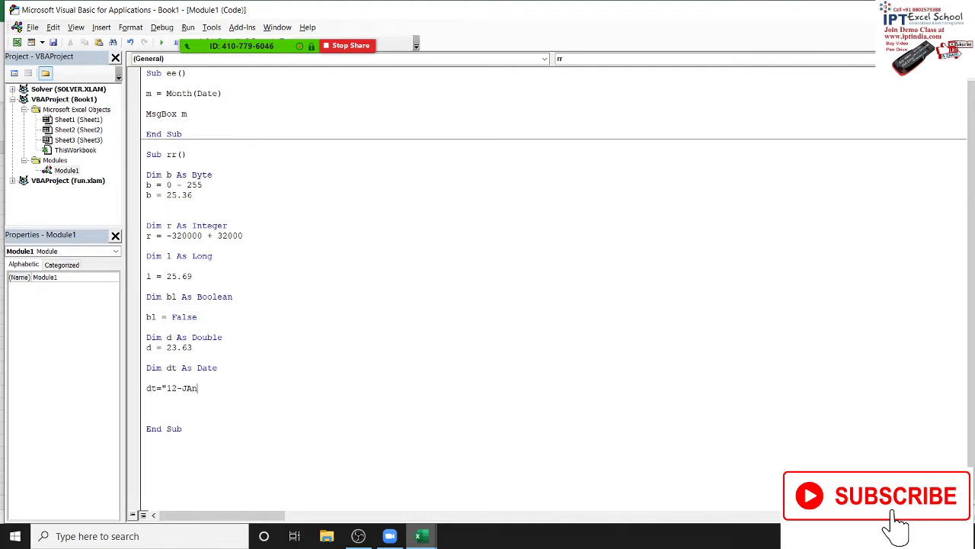
key(BackSpace)
key(BackSpace)
text(a)
text(n-)
text(2020)
text(")
key(Return)
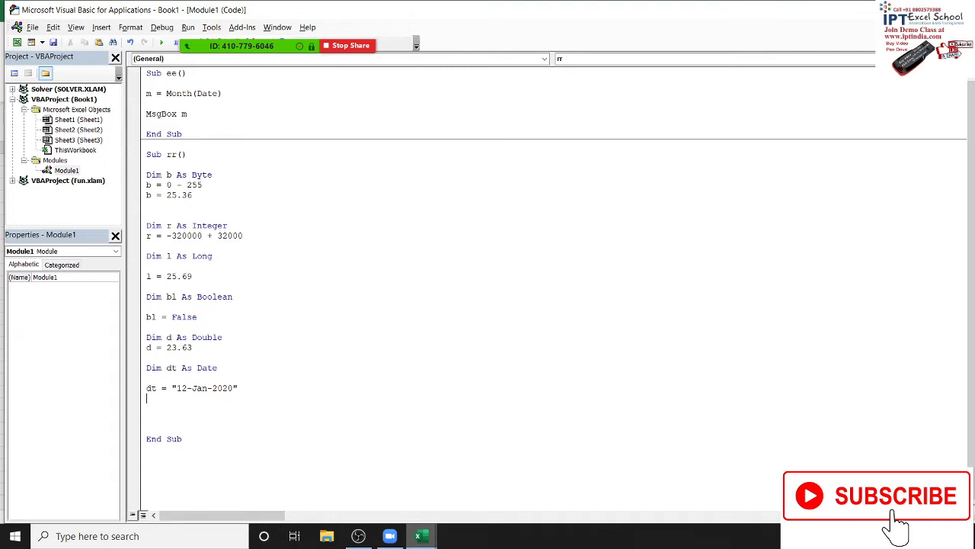
key(Return)
text(dim t as )
text(te)
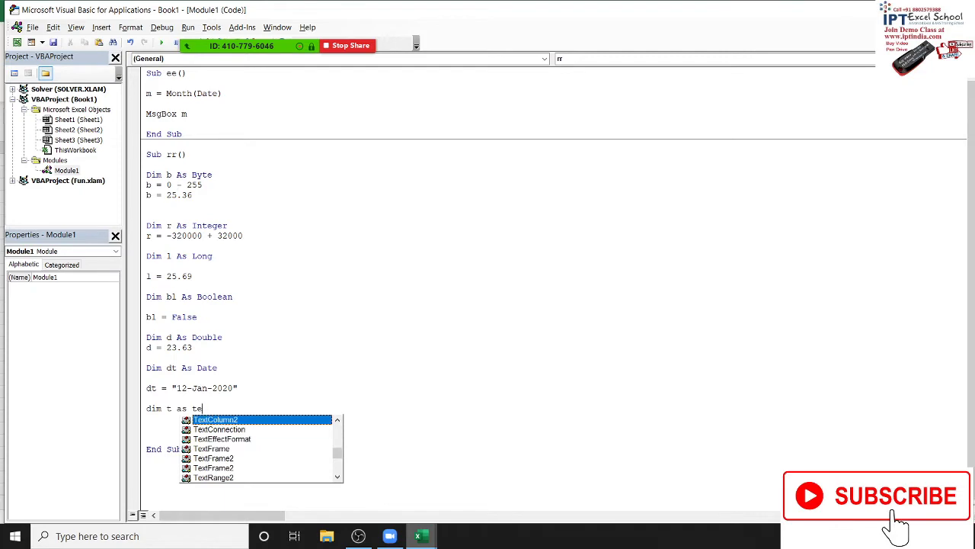
text(x)
- Complete the declaration Dim t As String and assign t = 13523
key(BackSpace)
key(BackSpace)
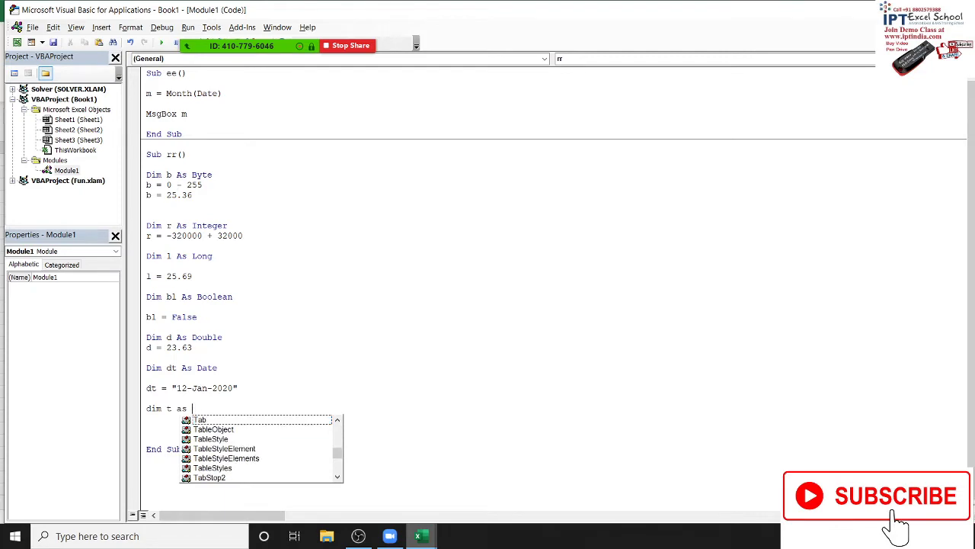
key(BackSpace)
text(str)
key(Return)
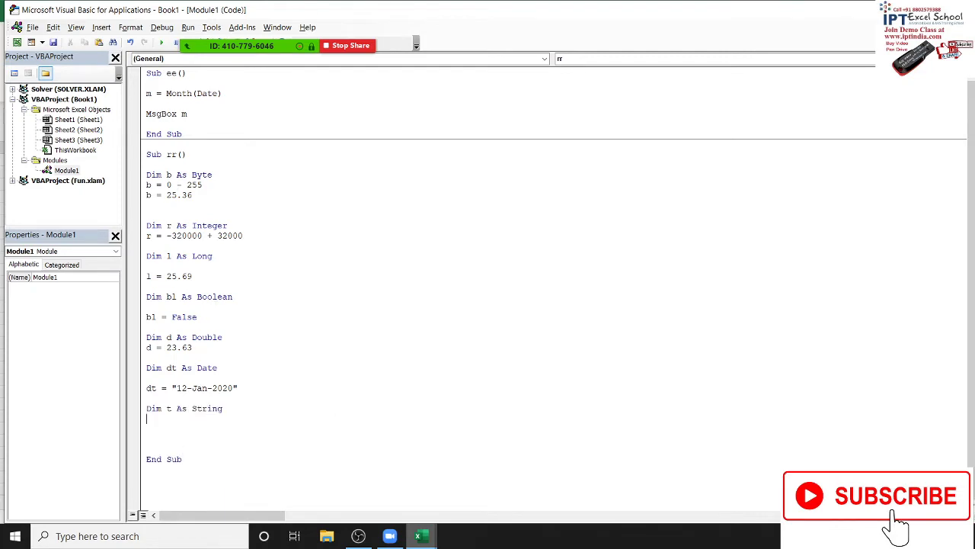
key(Return)
text(t=1)
text(3523)
key(Return)
- Highlight 13523 and the declaration lines of Sub rr and Sub ee for review
drag(184, 431, 192, 429)
double_click(187, 431)
click(186, 431)
double_click(187, 431)
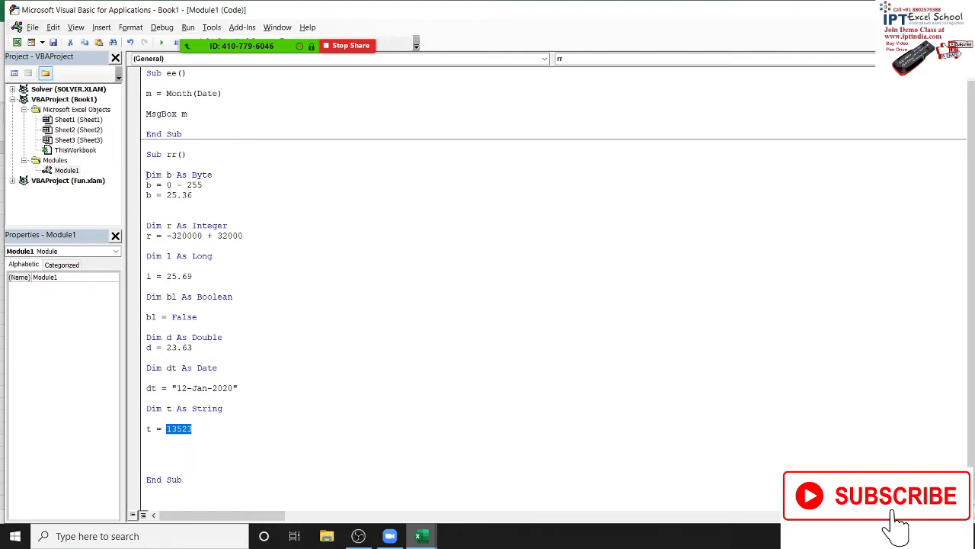
mouse_move(147, 175)
mouse_down()
mouse_move(161, 268)
mouse_move(218, 436)
mouse_up()
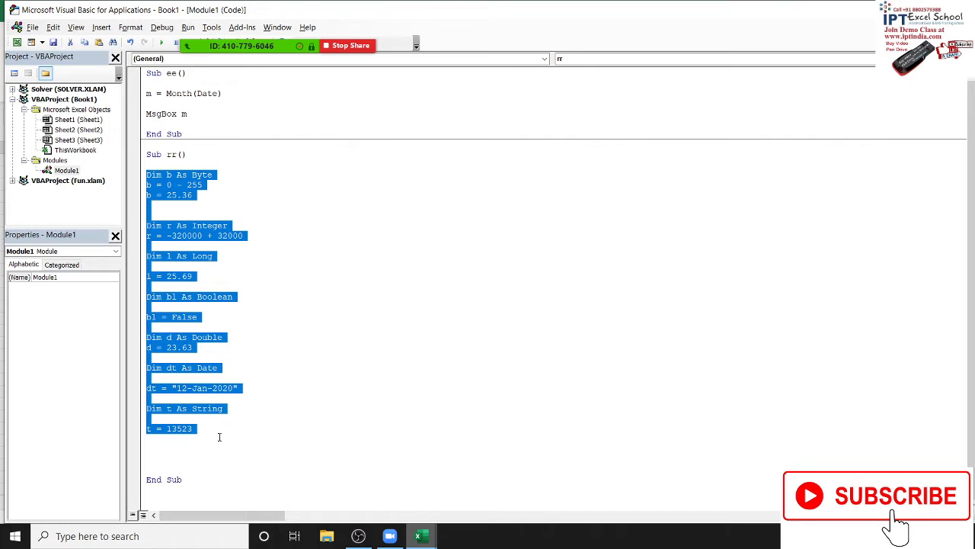
click(218, 432)
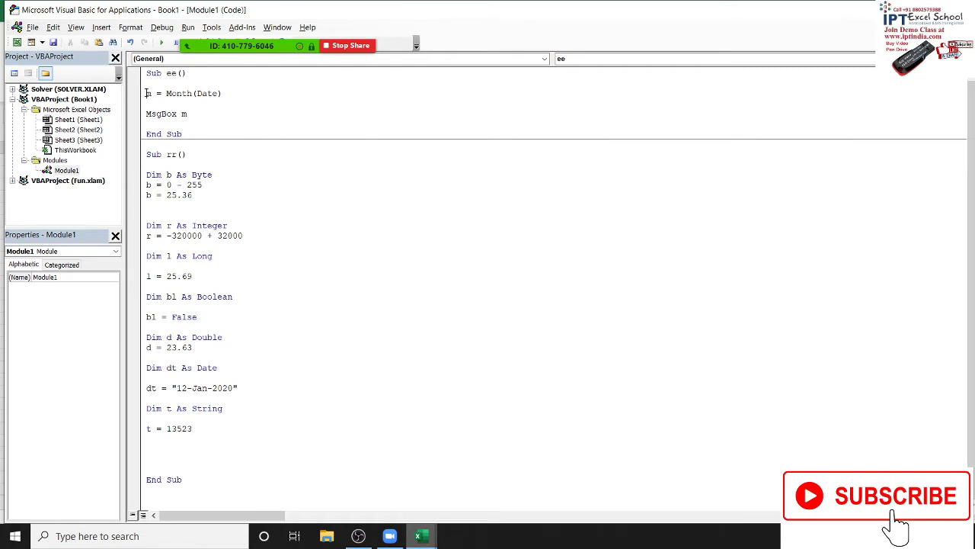
drag(145, 93, 161, 122)
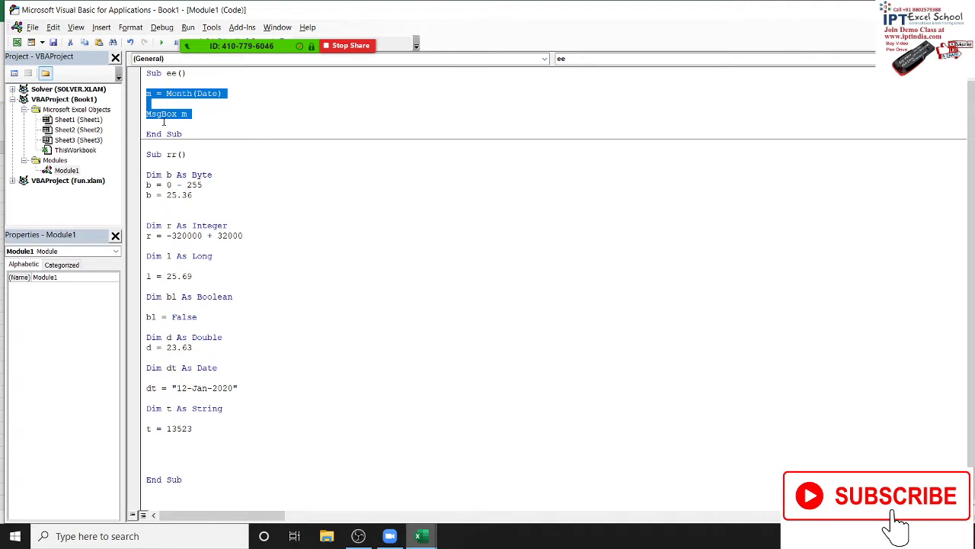
click(156, 446)
- Add Dim v As Variant and v = 1254 on the blank line above End Sub
text(dim )
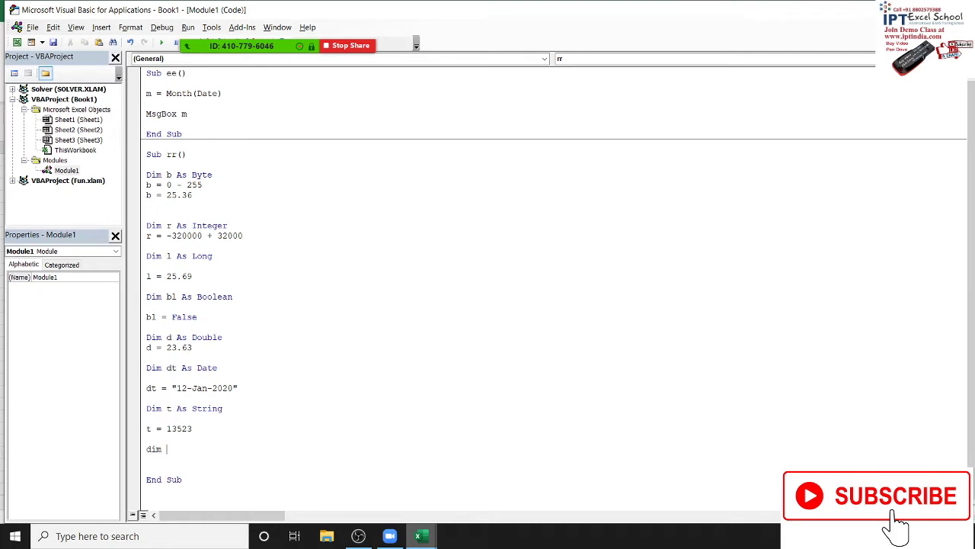
text(v as )
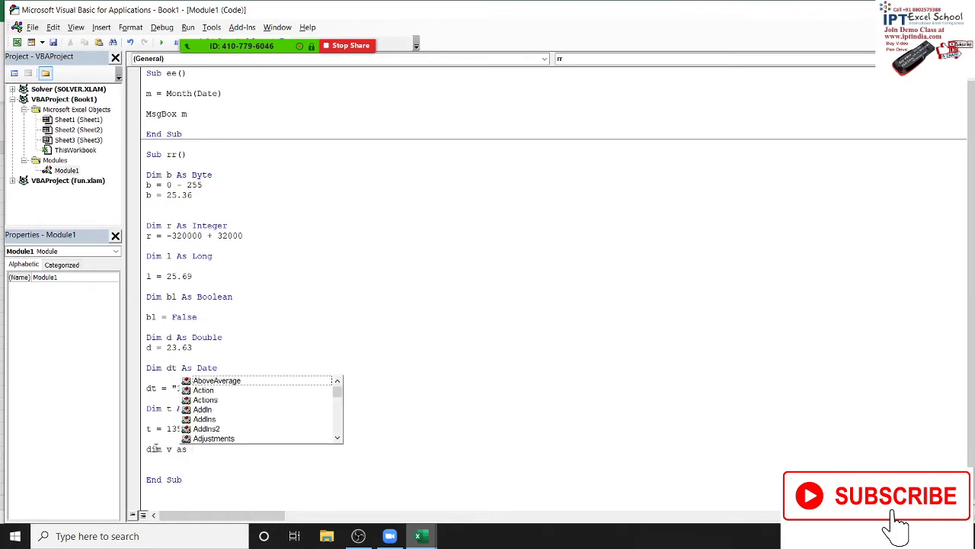
text(va)
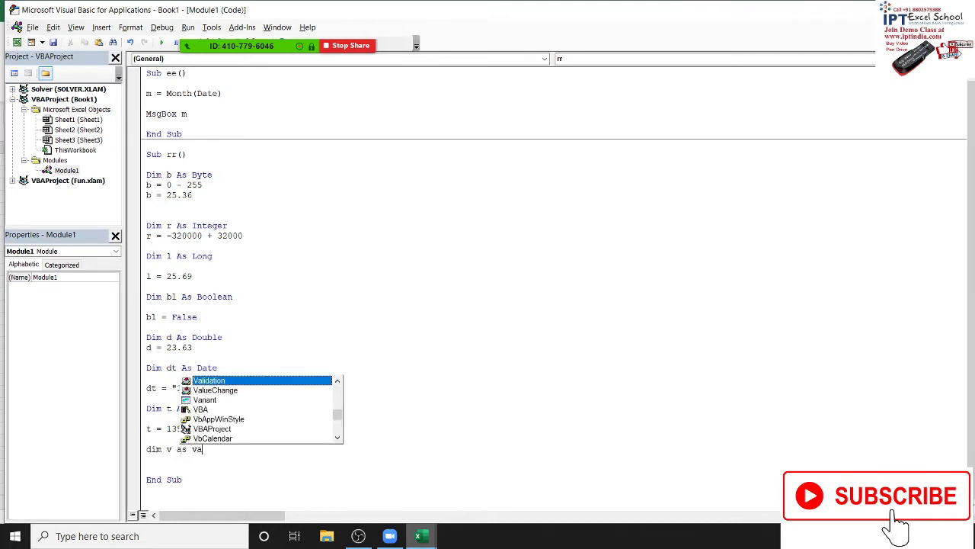
text(riant)
key(Return)
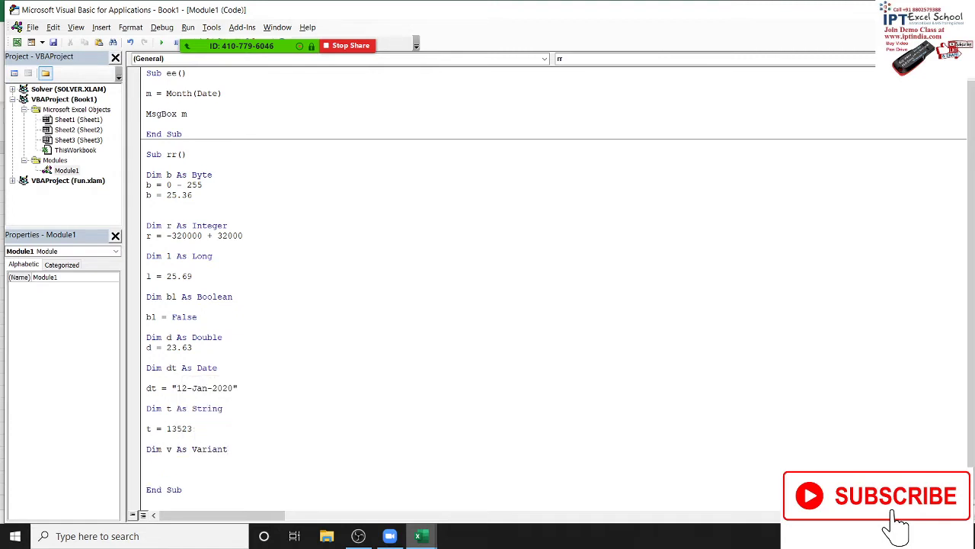
text(v=12)
text(54)
key(Return)
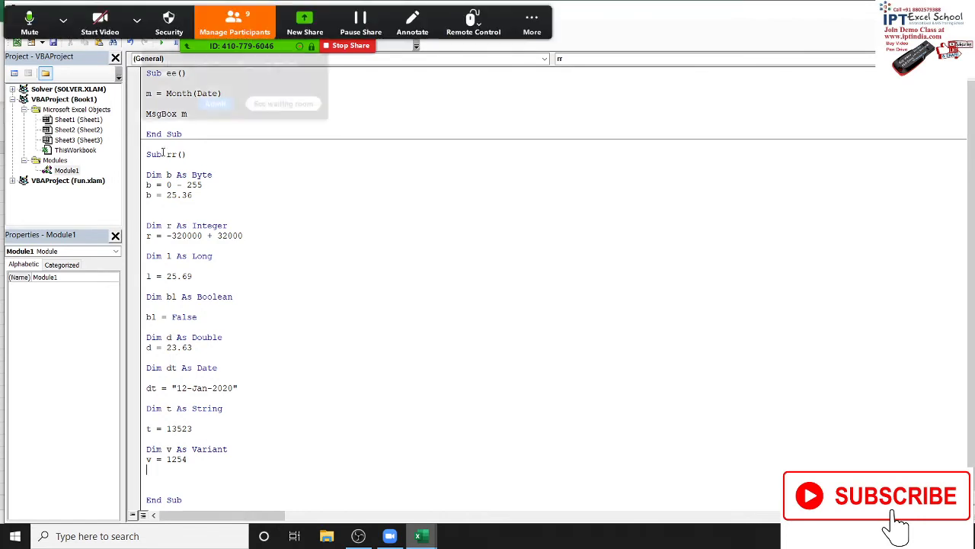
- Dismiss the waiting-room notification and bring up the meeting's participant list
click(215, 104)
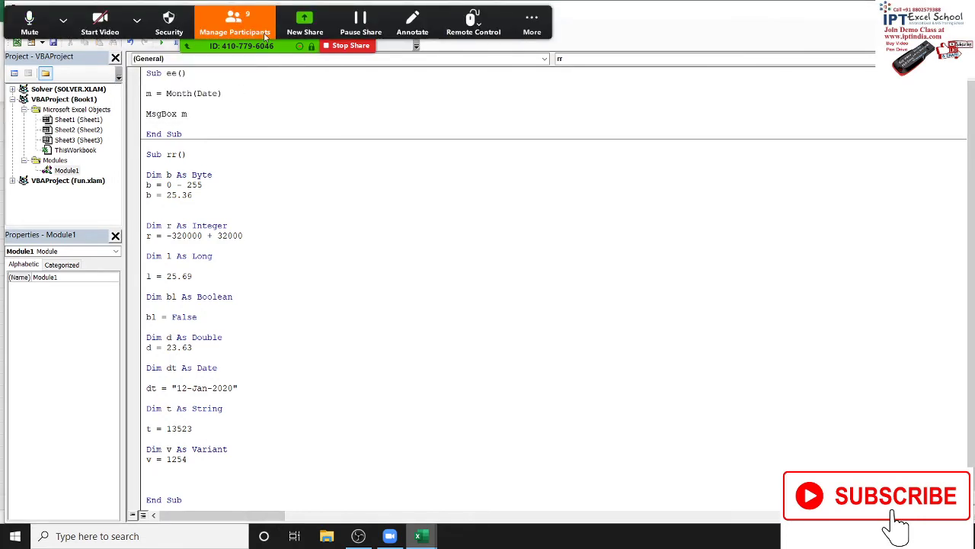
click(263, 31)
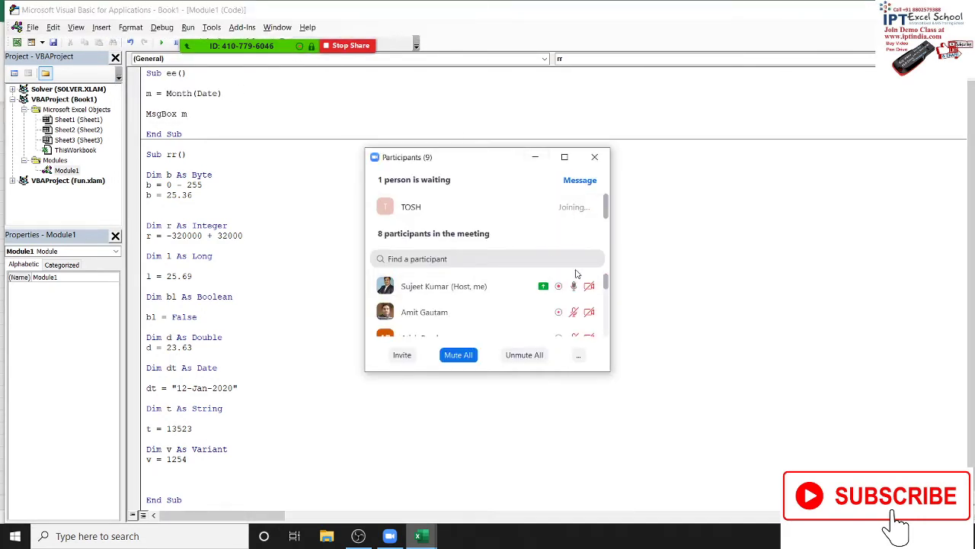
scroll(577, 312, down, 3)
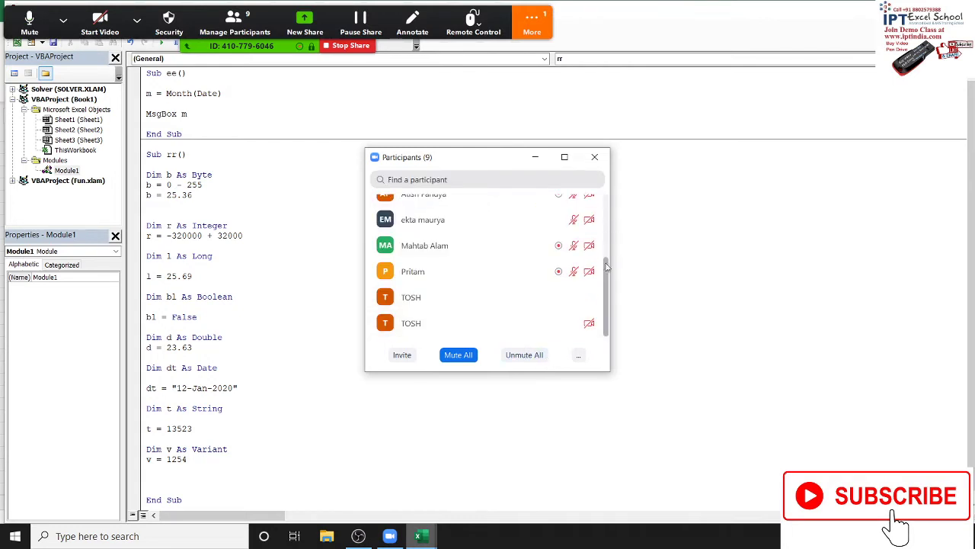
click(594, 157)
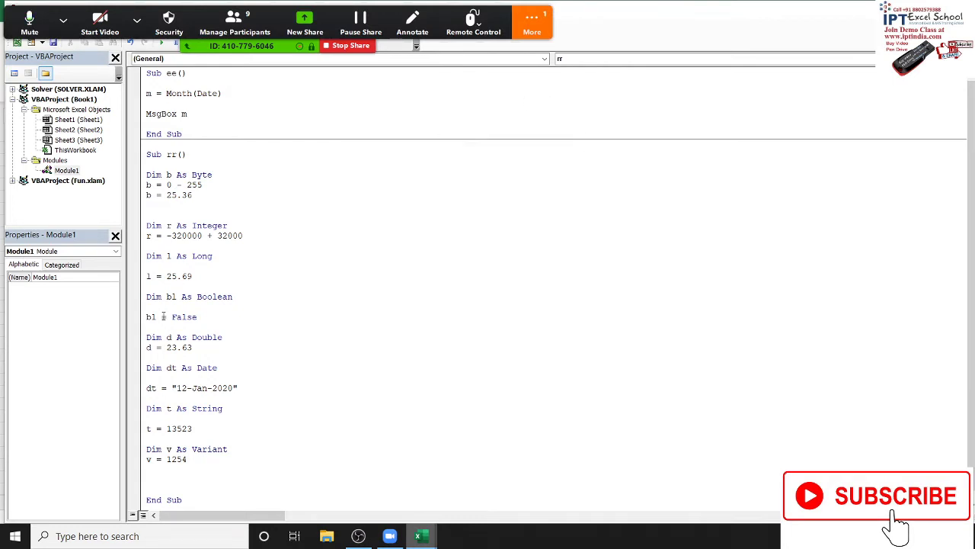
click(256, 28)
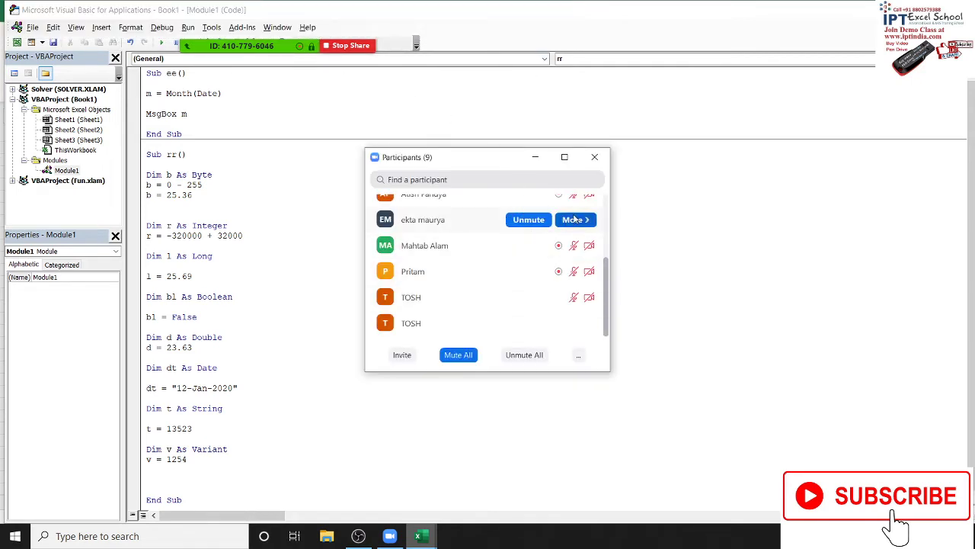
- Allow two attendees to record and forbid recording for another attendee
click(575, 220)
click(654, 271)
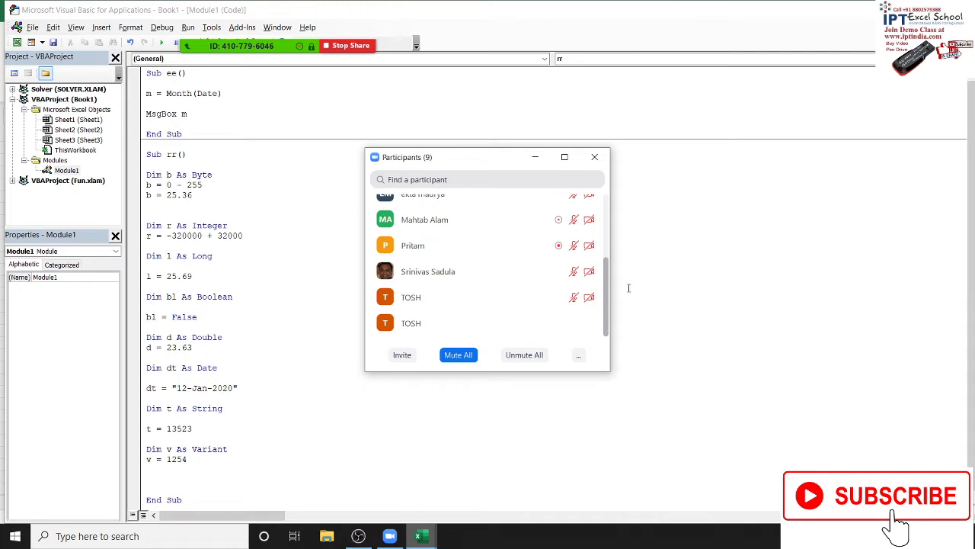
mouse_move(457, 271)
click(585, 279)
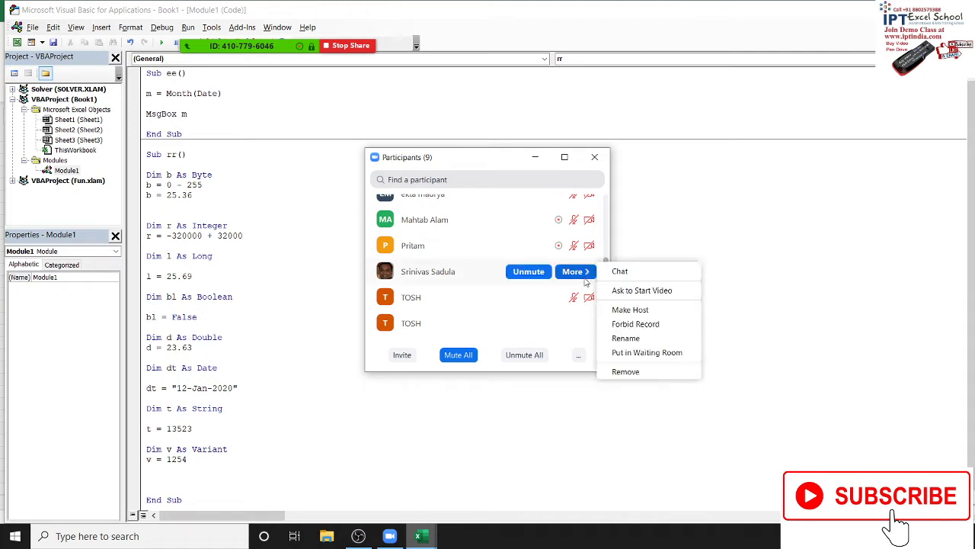
click(636, 324)
click(576, 297)
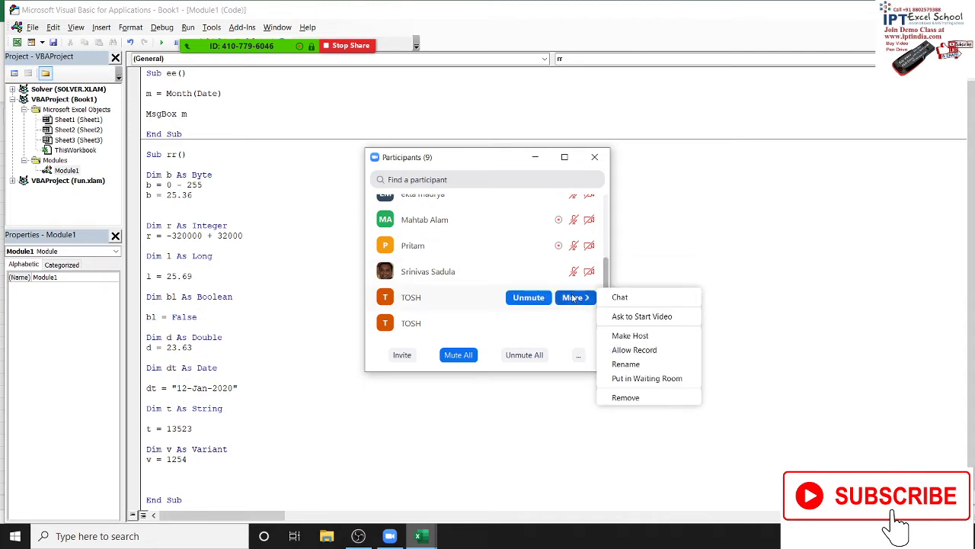
click(632, 350)
click(575, 323)
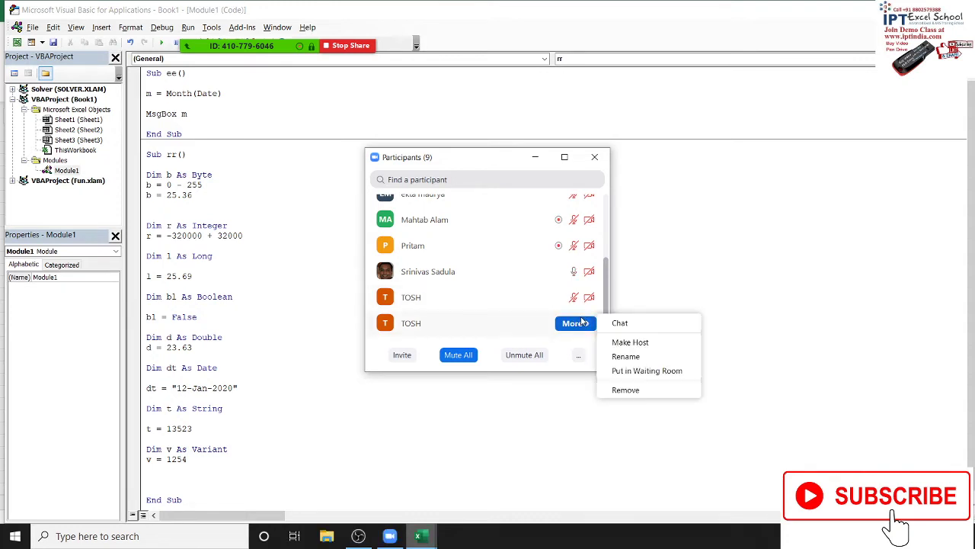
click(608, 272)
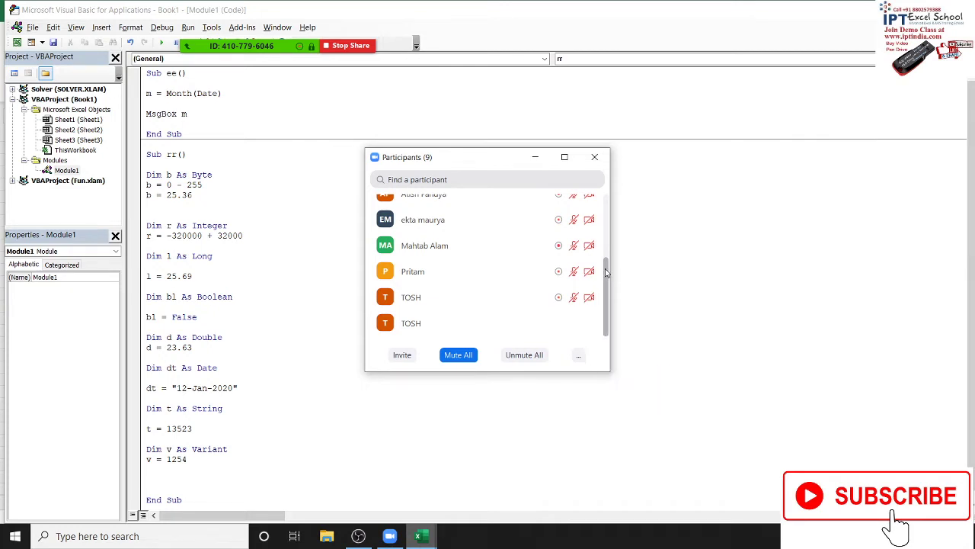
drag(606, 273, 612, 232)
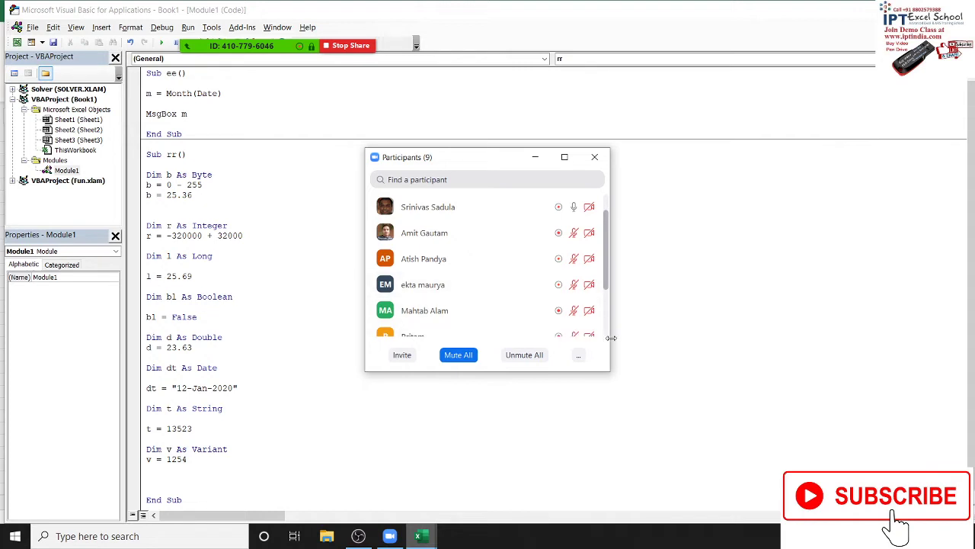
mouse_move(455, 285)
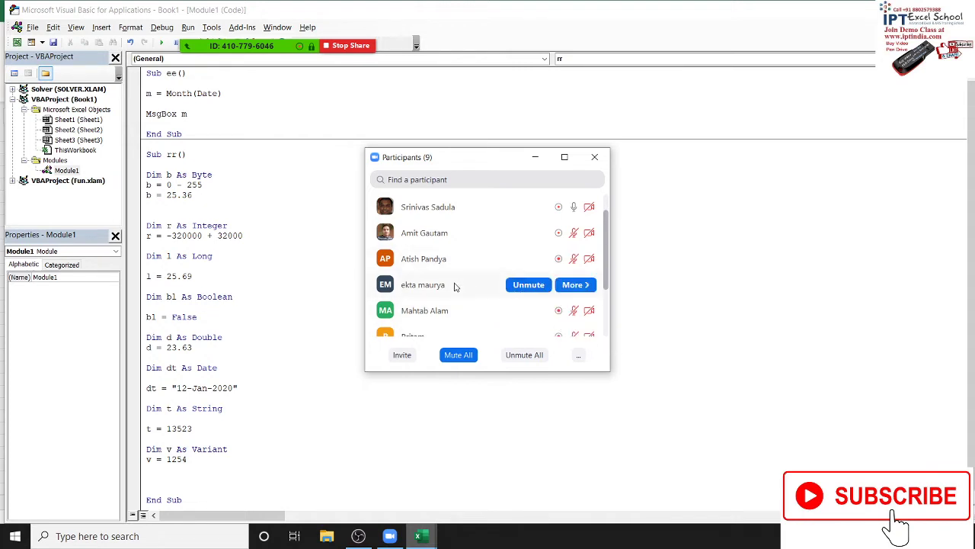
scroll(427, 309, down, 2)
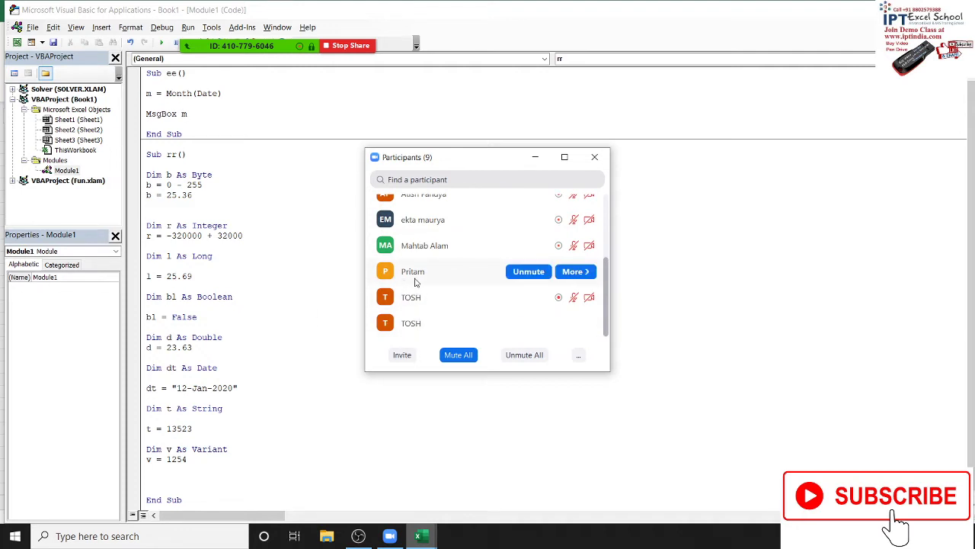
- Highlight the Byte through Variant declarations in Sub rr to explain them
drag(196, 462, 152, 163)
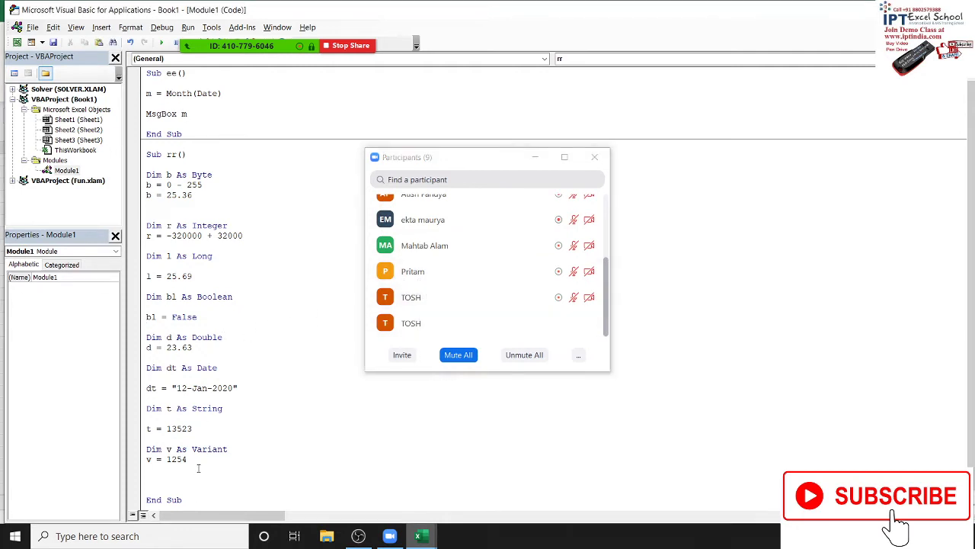
click(275, 229)
drag(167, 184, 146, 171)
mouse_move(172, 226)
mouse_down()
mouse_move(194, 249)
mouse_move(197, 317)
mouse_move(220, 367)
mouse_up()
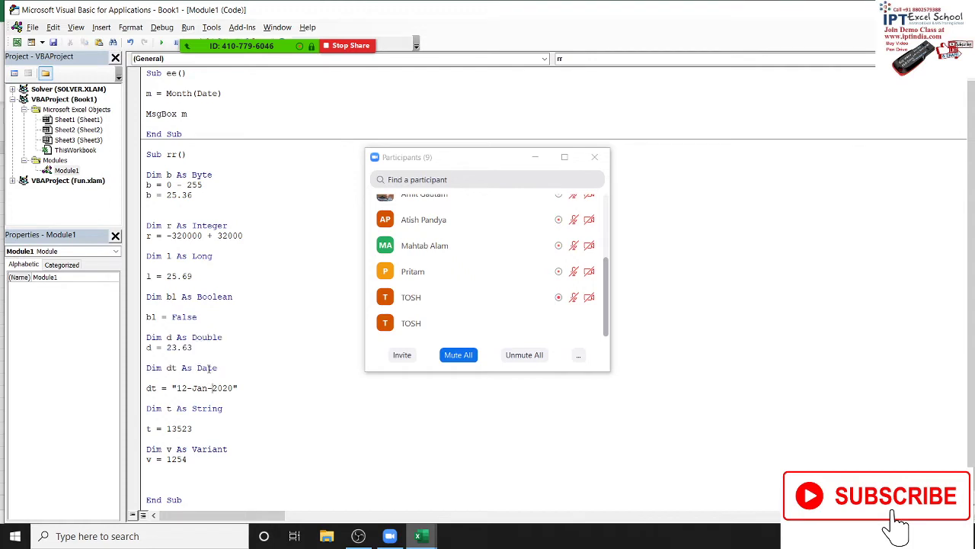
drag(147, 357, 220, 369)
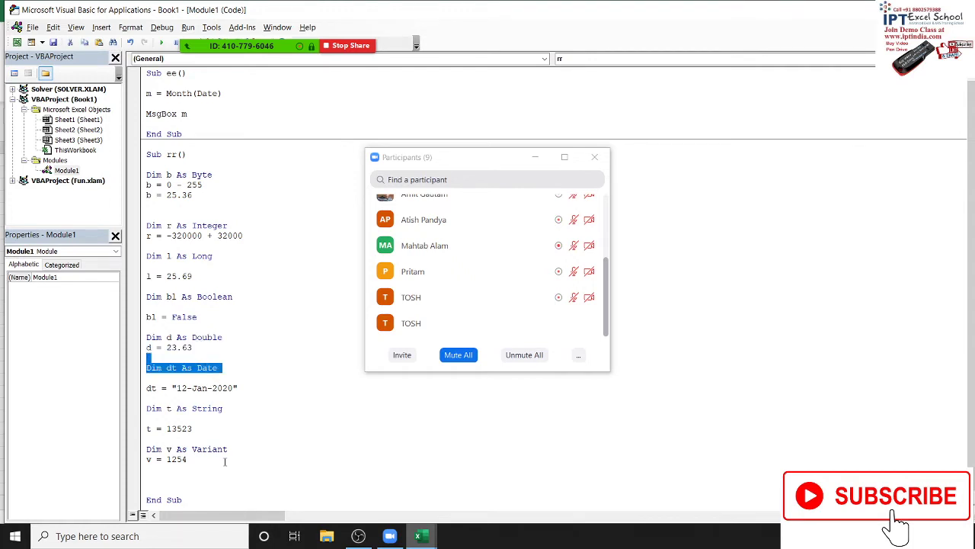
mouse_move(224, 460)
mouse_down()
mouse_move(207, 448)
mouse_move(122, 449)
mouse_up()
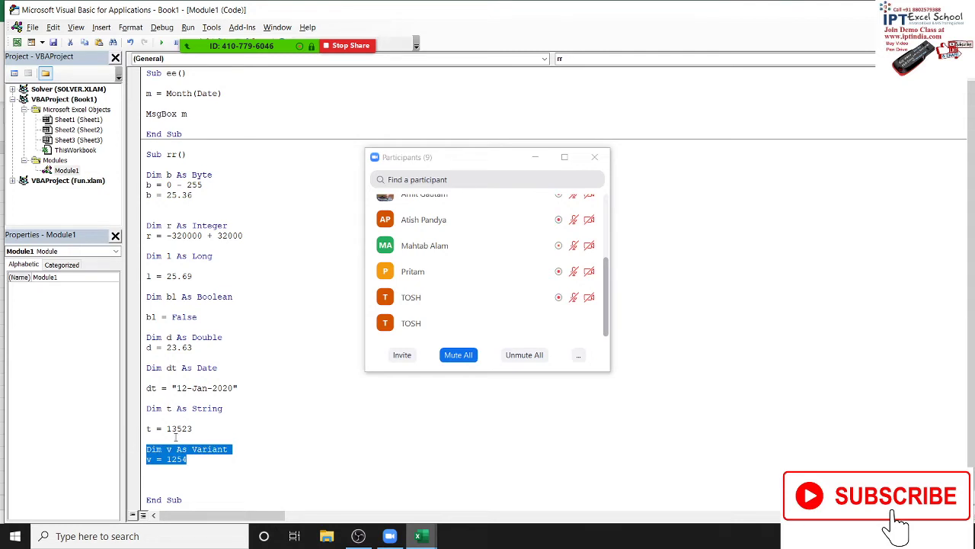
drag(215, 429, 146, 164)
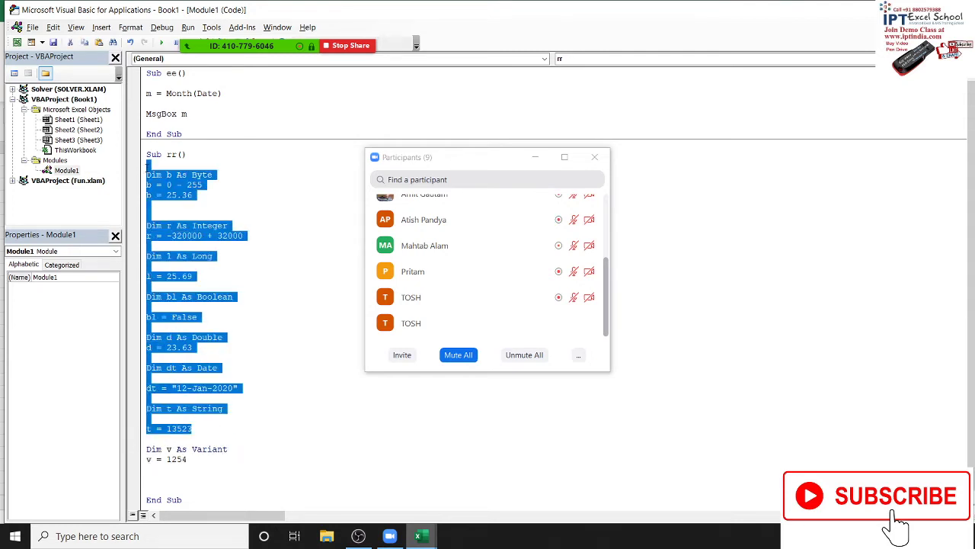
drag(203, 457, 140, 450)
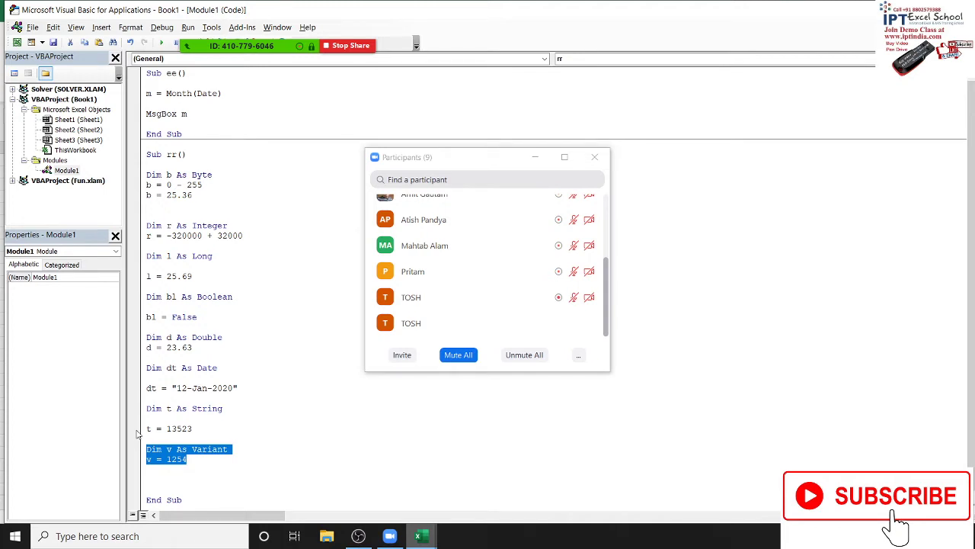
click(183, 461)
double_click(176, 459)
drag(189, 459, 146, 449)
mouse_move(192, 430)
mouse_down()
mouse_move(167, 368)
mouse_move(147, 164)
mouse_up()
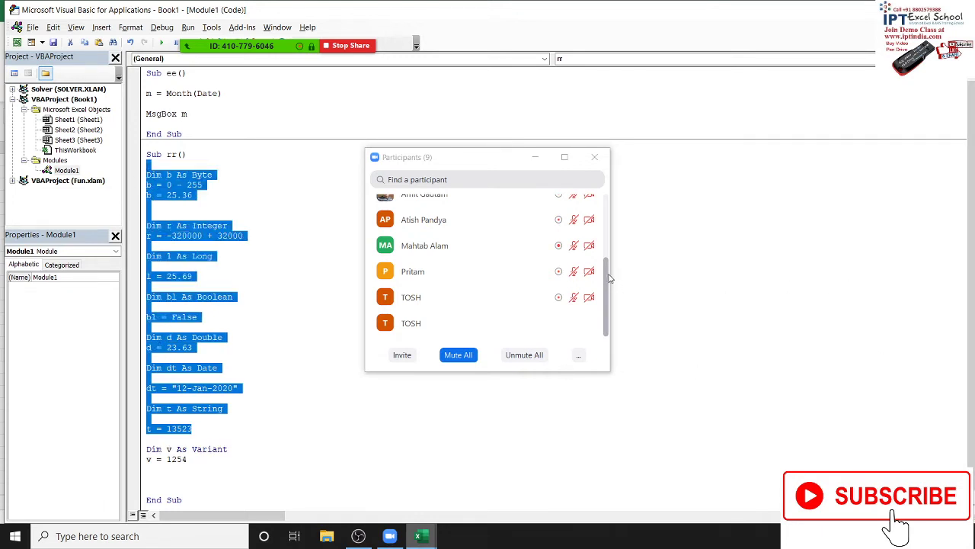
- Close the Zoom participants list and clear the code selection
drag(607, 276, 618, 205)
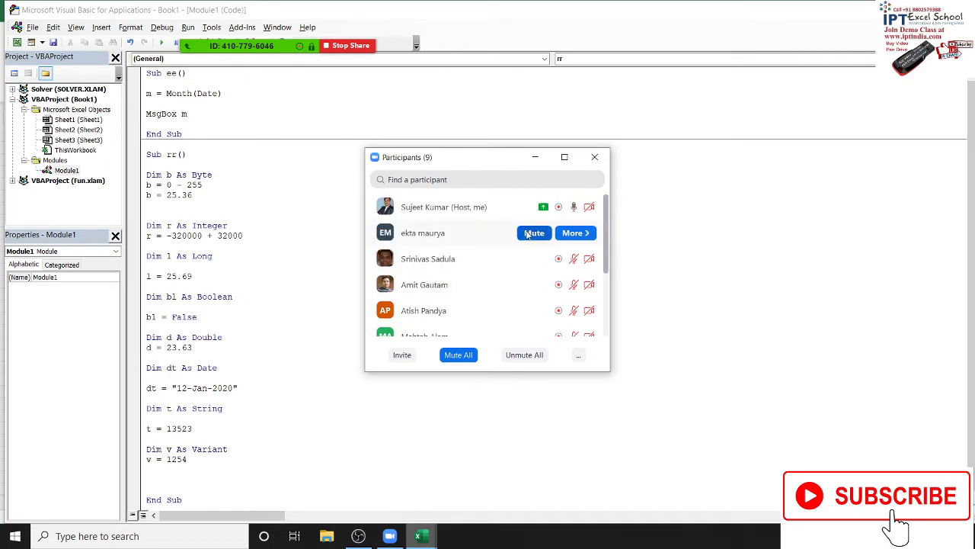
click(594, 157)
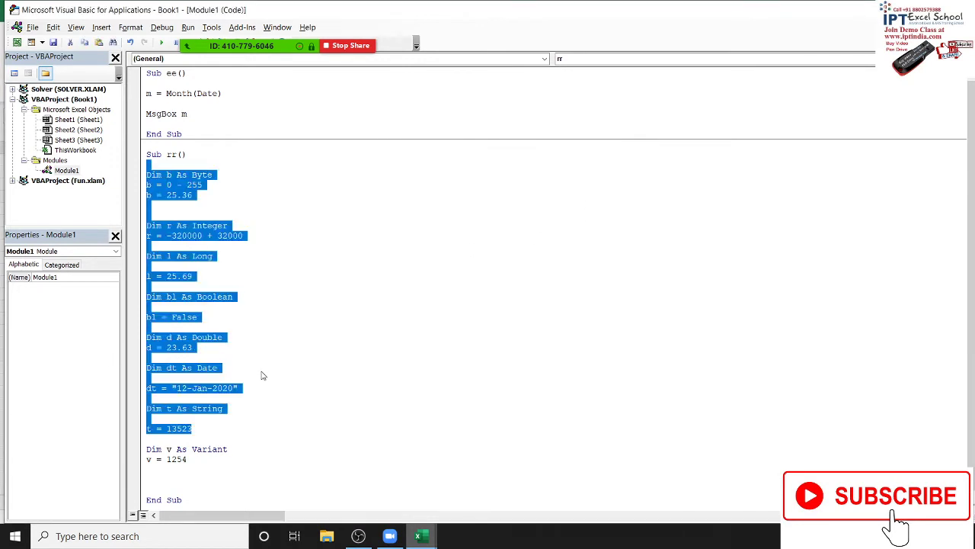
click(308, 349)
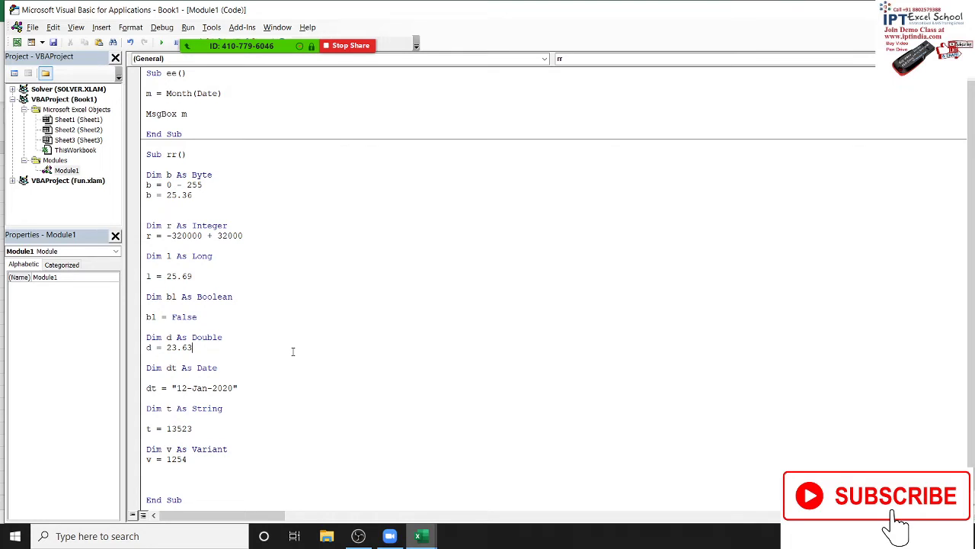
scroll(215, 408, down, 1)
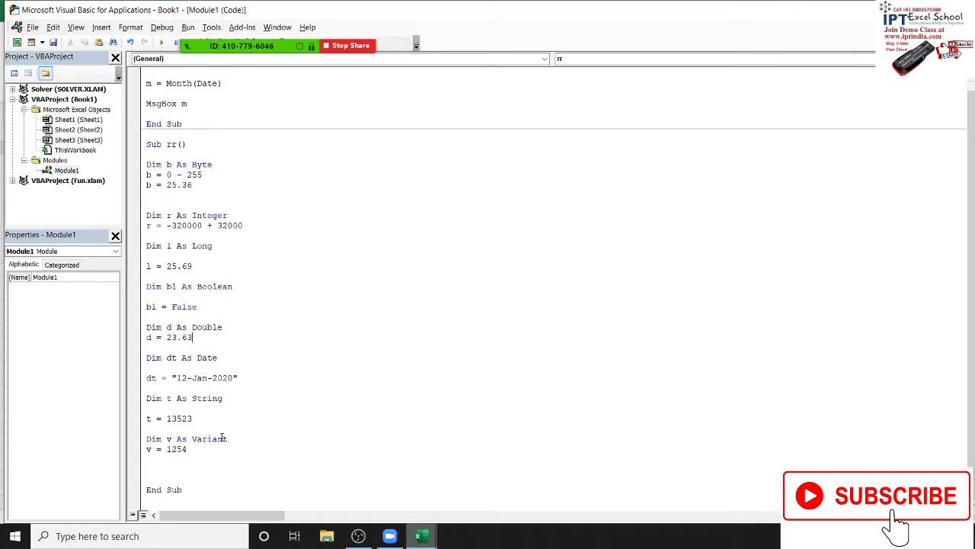
scroll(224, 384, up, 1)
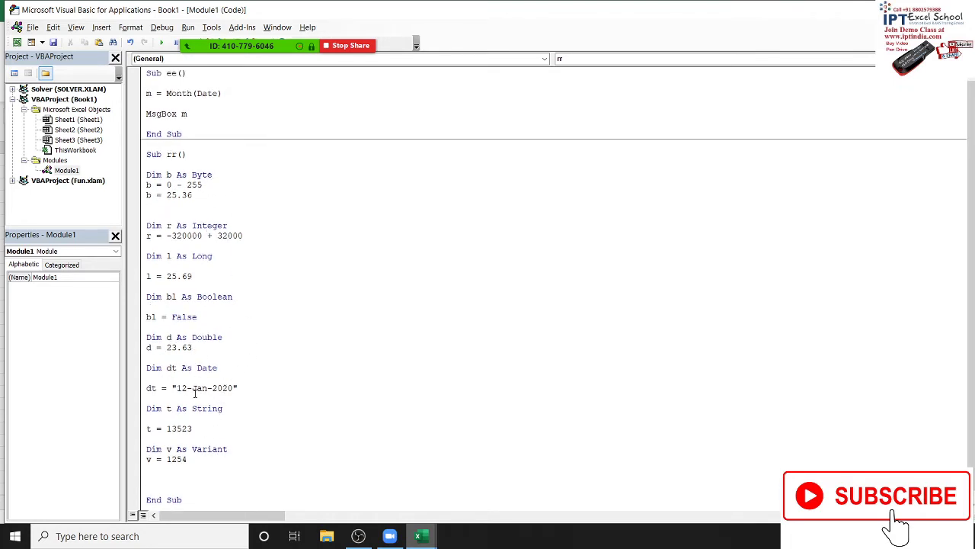
- Select each type in Sub rr: Byte, 32000, Boolean, Double, Date, String, Variant, then the name rr
drag(213, 175, 192, 175)
click(217, 235)
double_click(217, 235)
click(204, 256)
double_click(214, 297)
double_click(212, 339)
double_click(205, 369)
double_click(209, 408)
double_click(219, 449)
drag(209, 460, 140, 449)
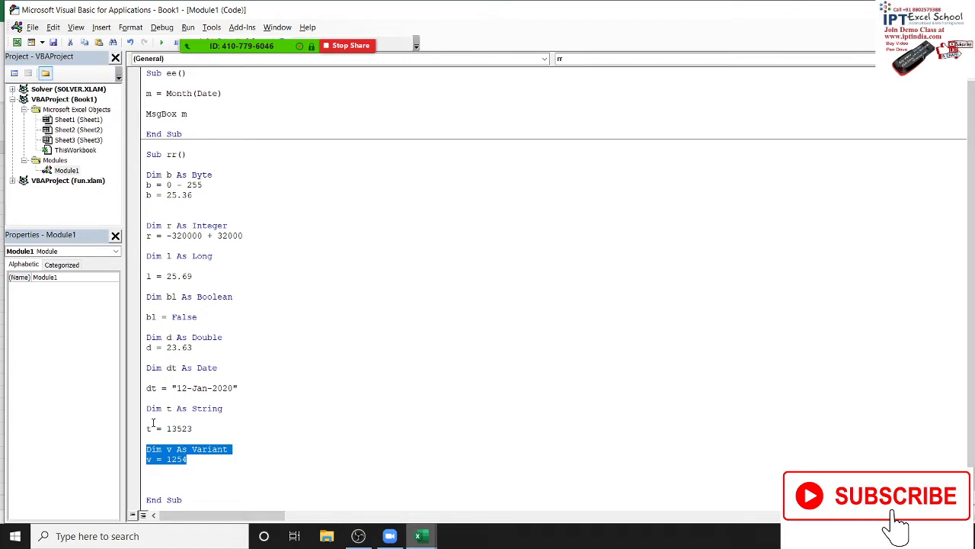
click(156, 150)
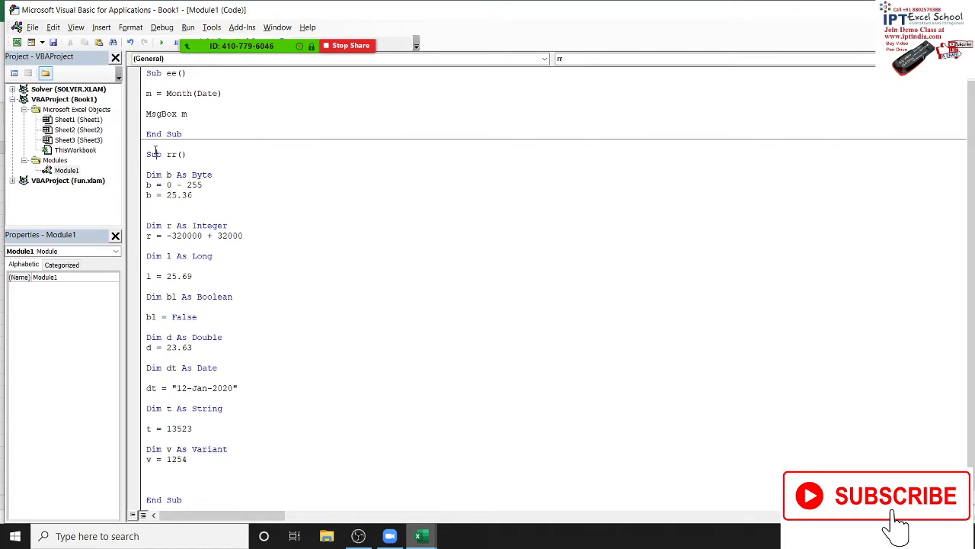
double_click(172, 153)
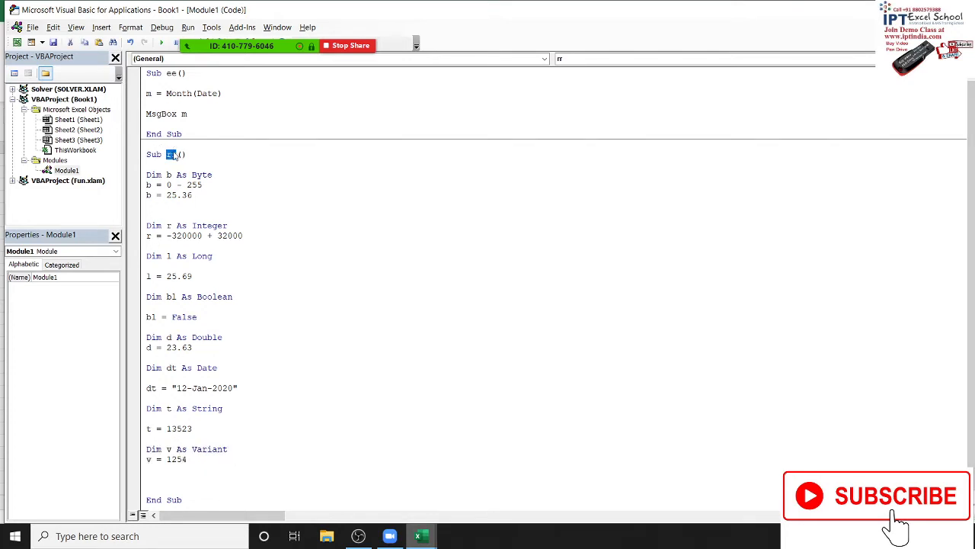
click(197, 166)
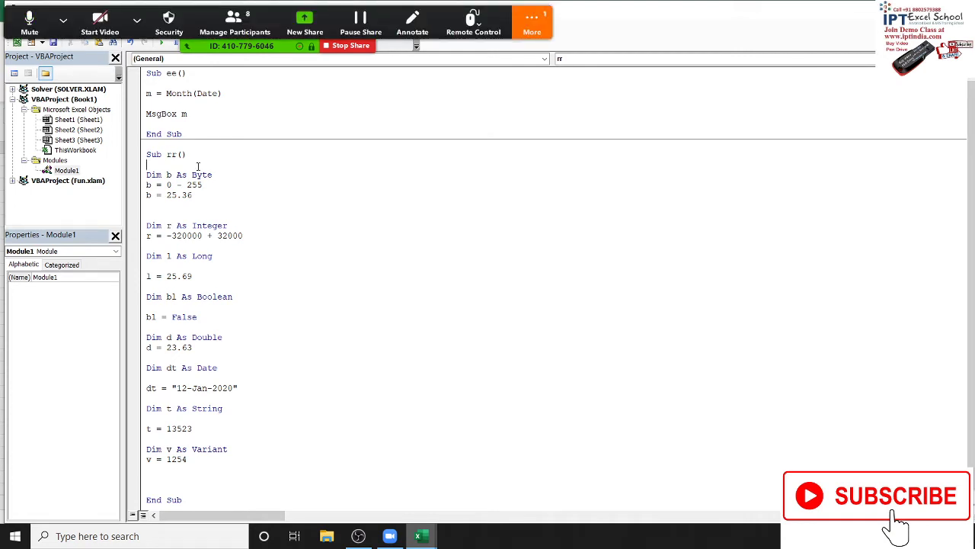
click(556, 25)
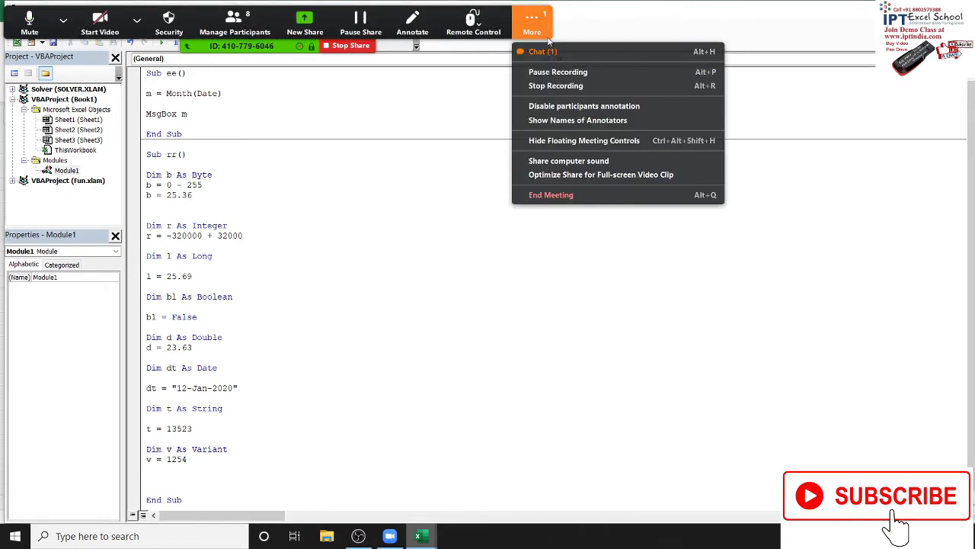
click(542, 52)
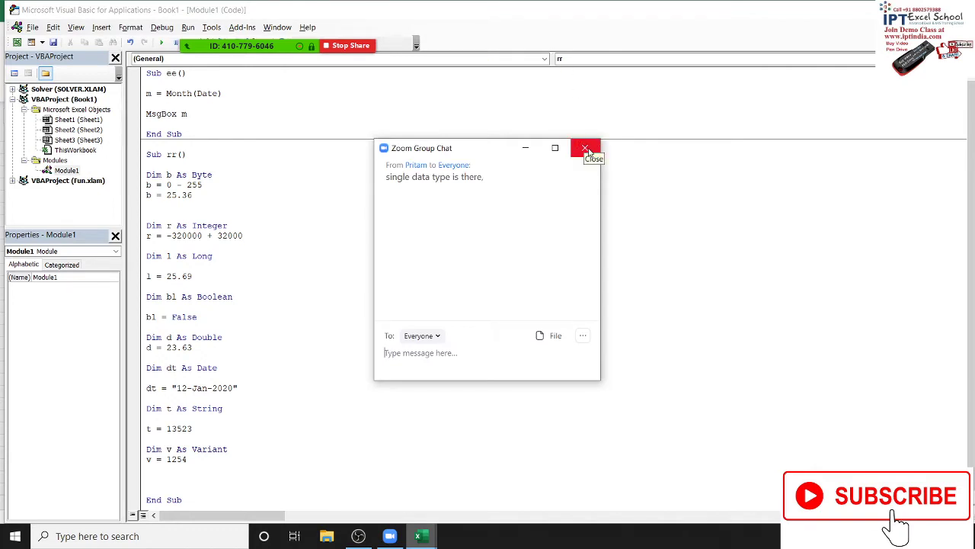
click(586, 148)
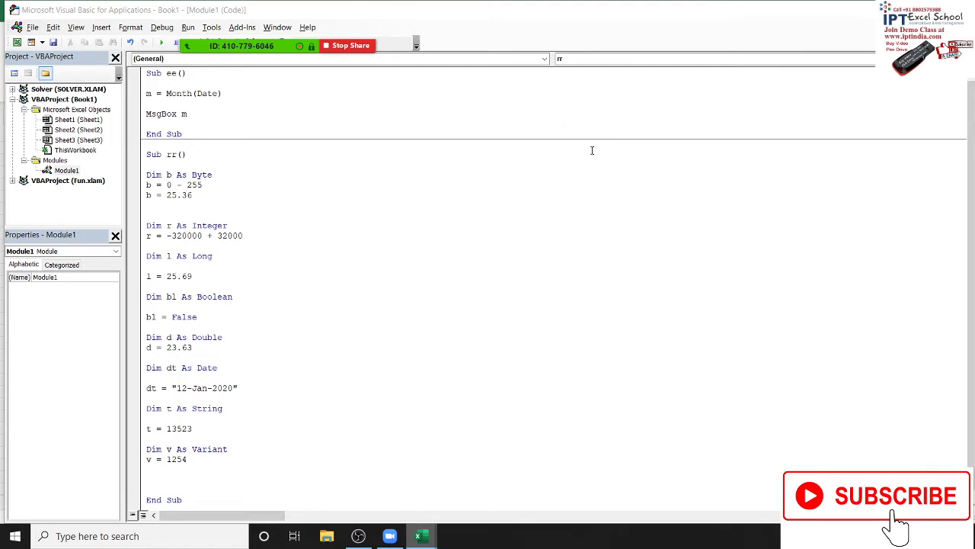
click(208, 213)
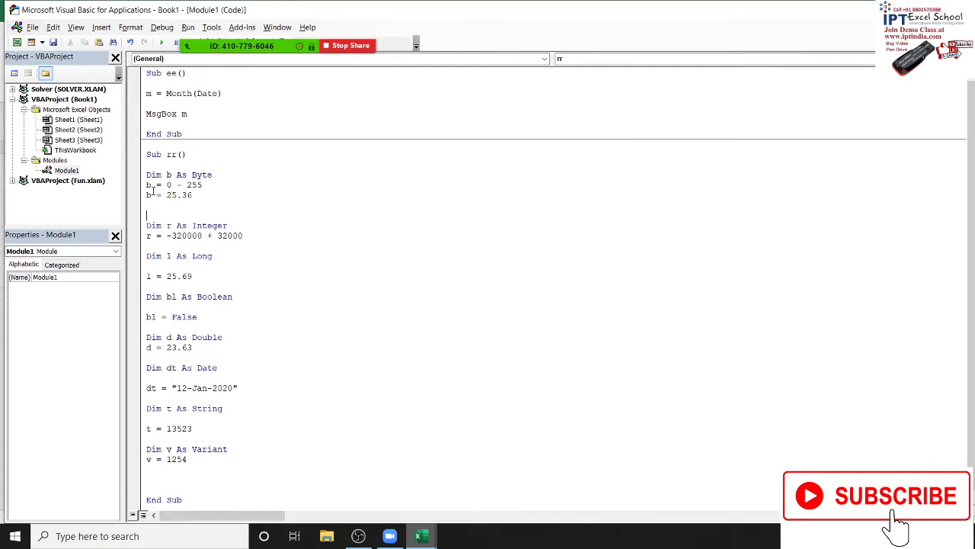
drag(147, 176, 155, 176)
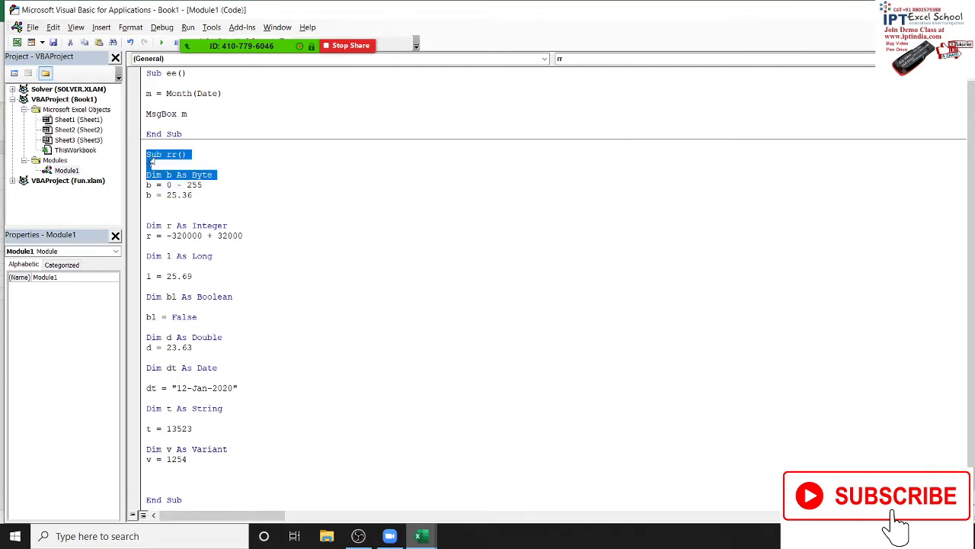
double_click(153, 154)
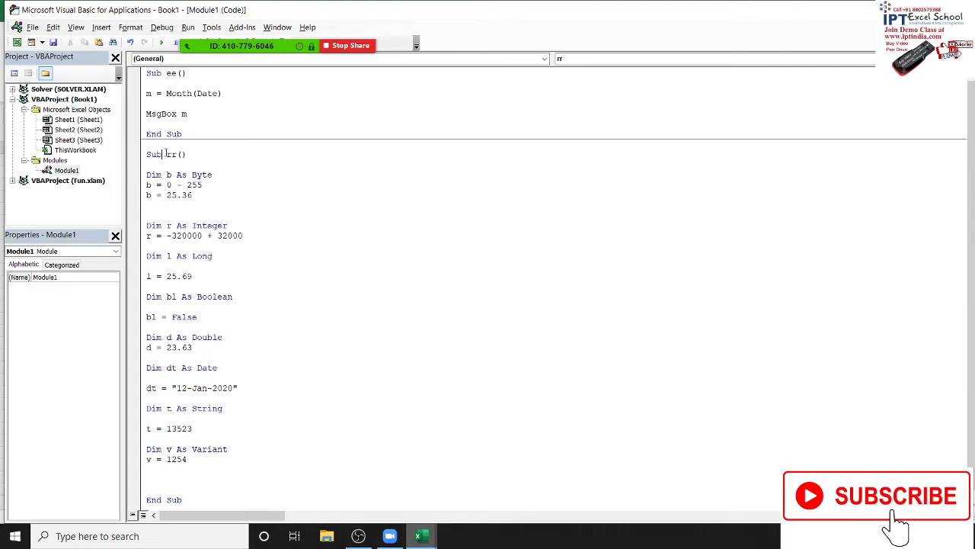
double_click(169, 154)
drag(151, 174, 254, 461)
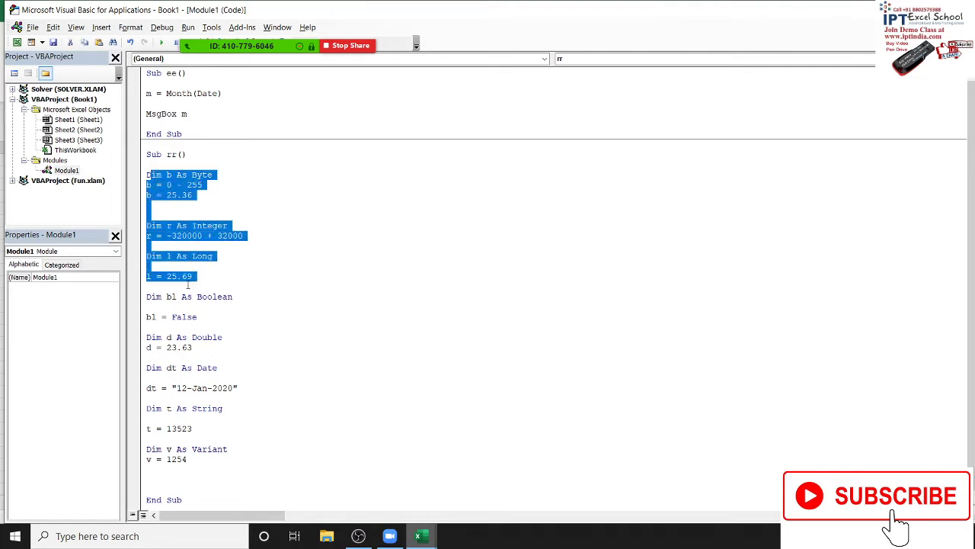
double_click(177, 154)
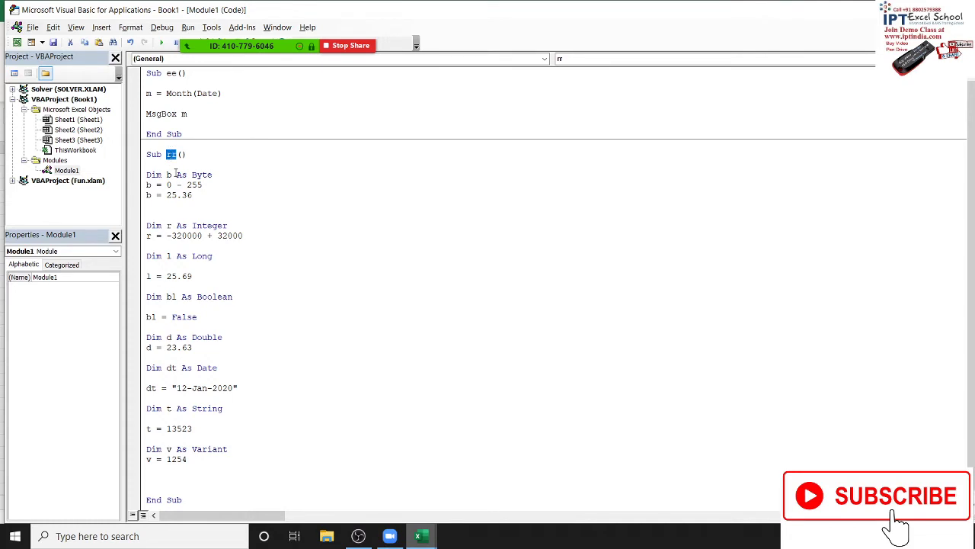
click(234, 23)
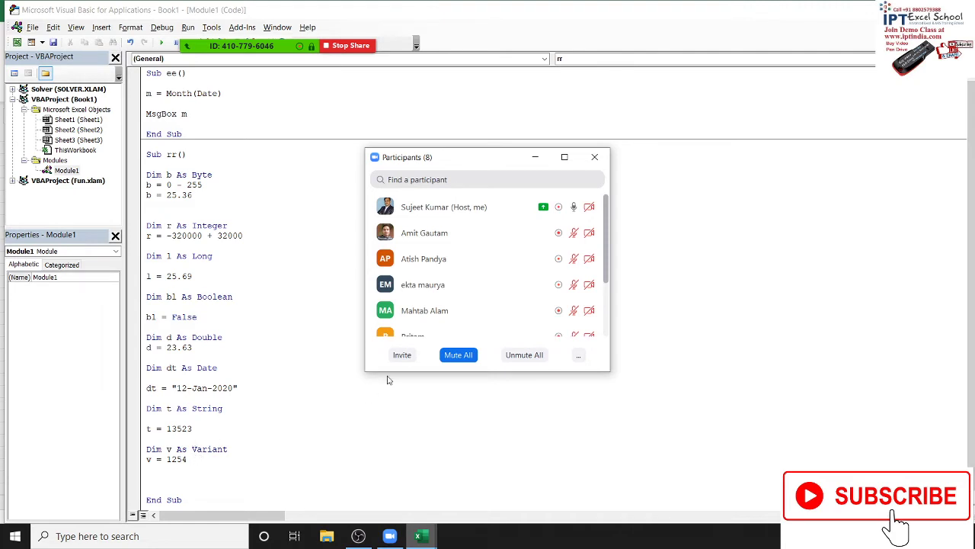
scroll(606, 265, down, 2)
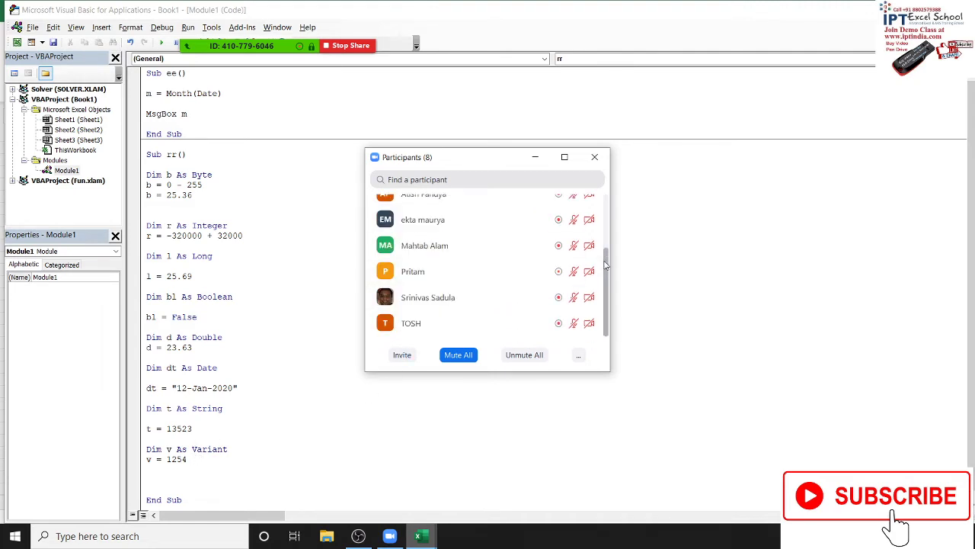
click(203, 449)
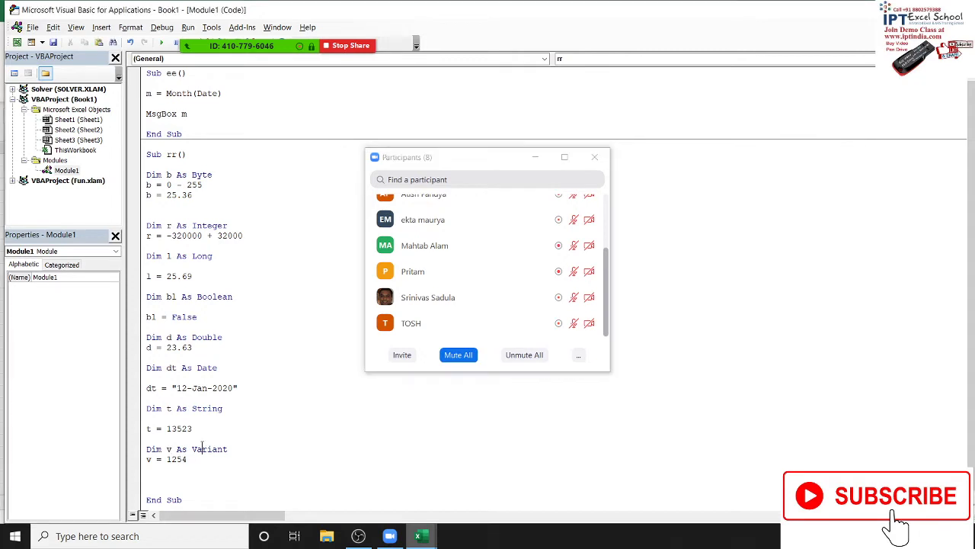
double_click(202, 449)
mouse_move(457, 305)
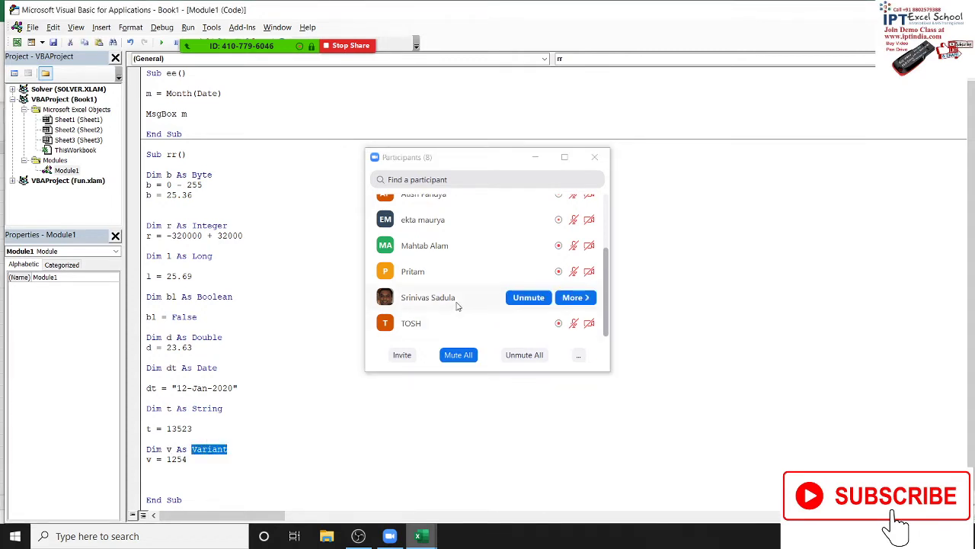
click(528, 306)
mouse_move(457, 220)
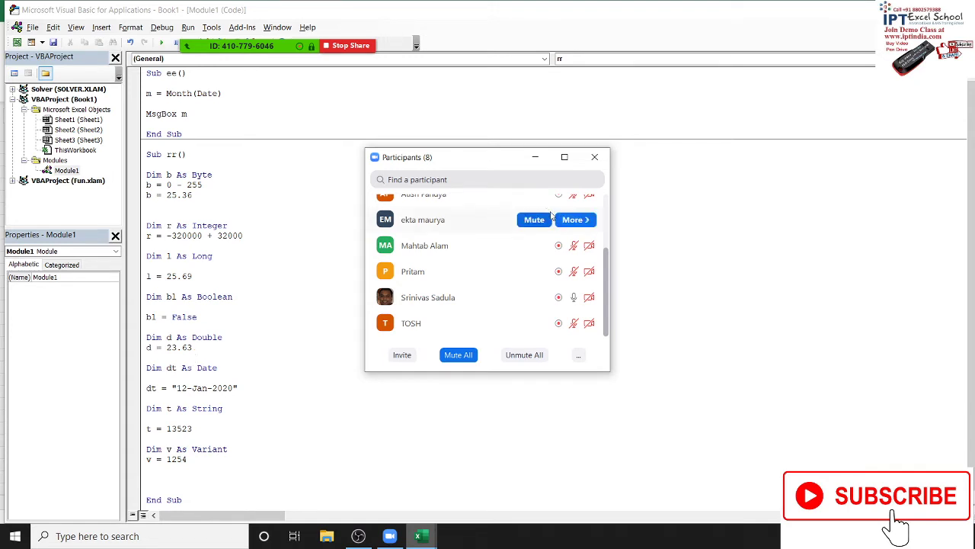
click(595, 157)
click(219, 442)
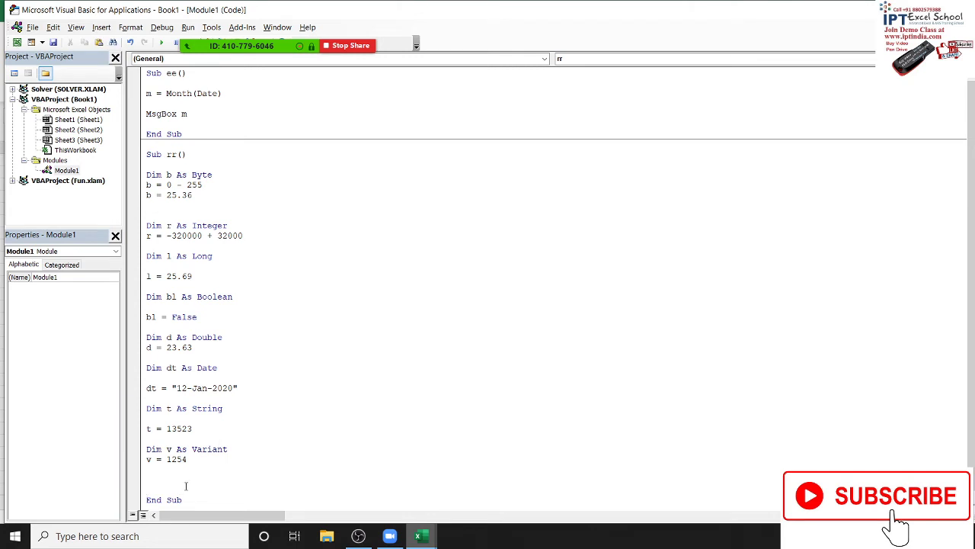
drag(192, 477, 144, 226)
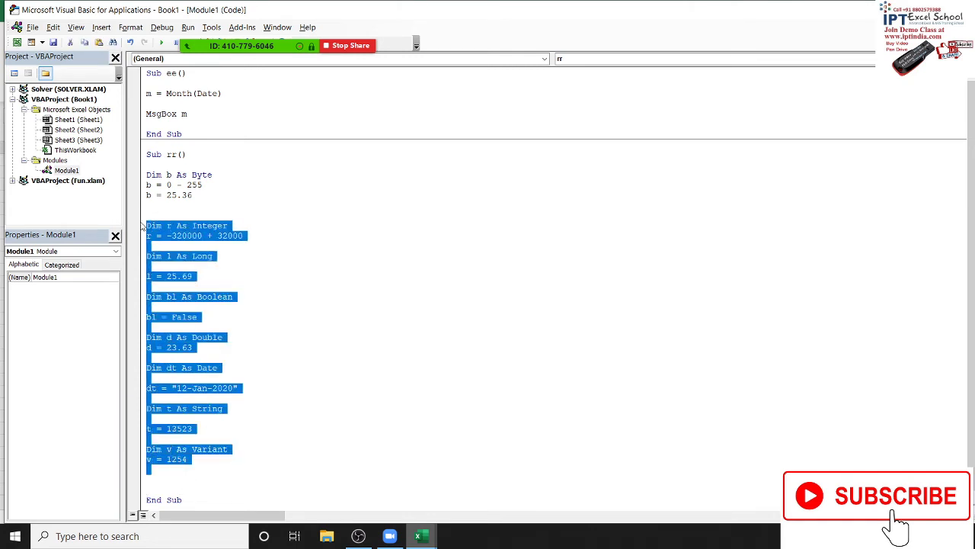
scroll(221, 400, down, 1)
scroll(221, 400, up, 1)
click(181, 104)
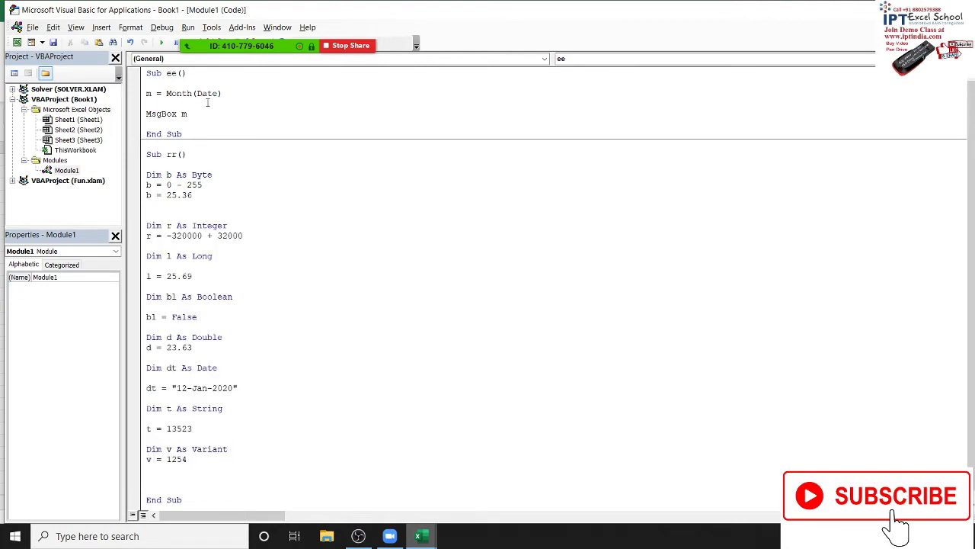
- Add Dim v As Variant and v = 25.36 just below Sub ee()
click(172, 84)
key(Return)
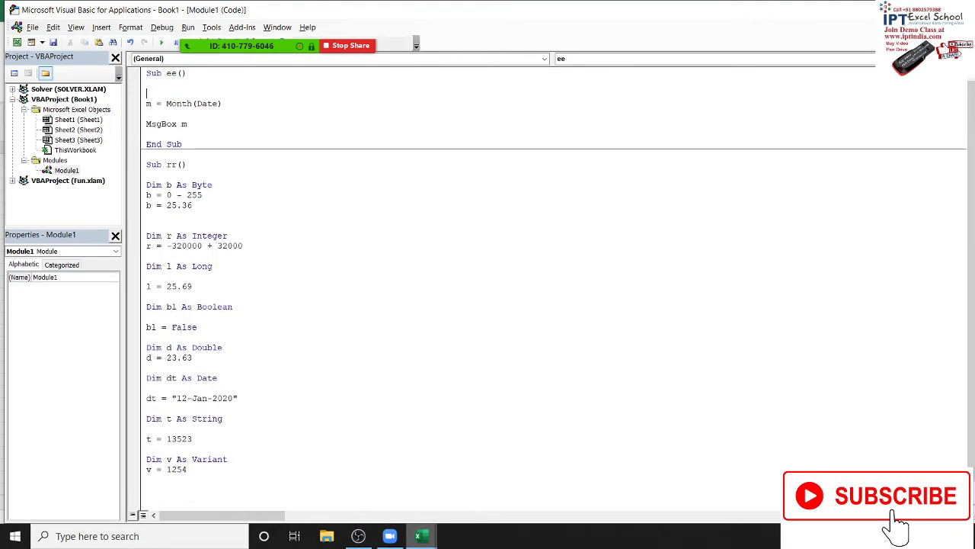
text(d)
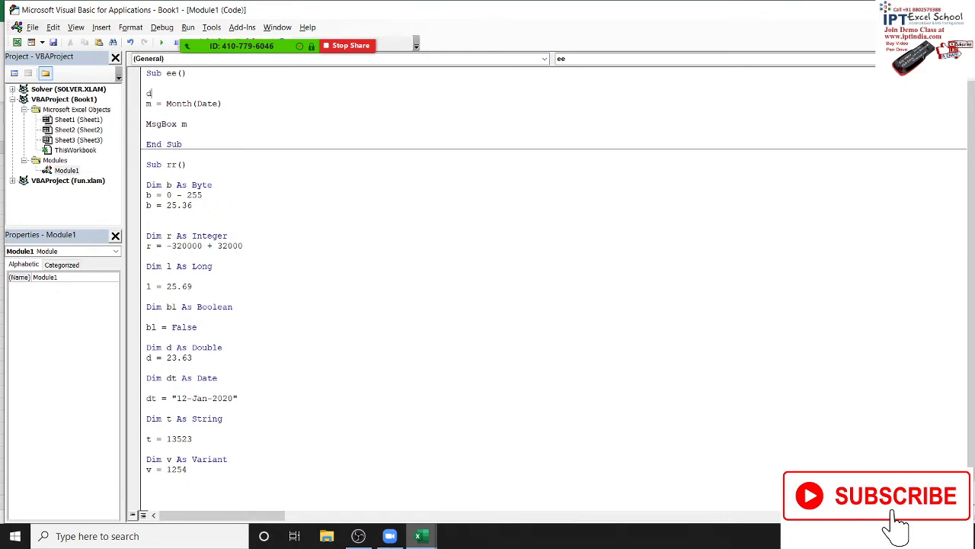
text(im )
text(v)
text( as ve)
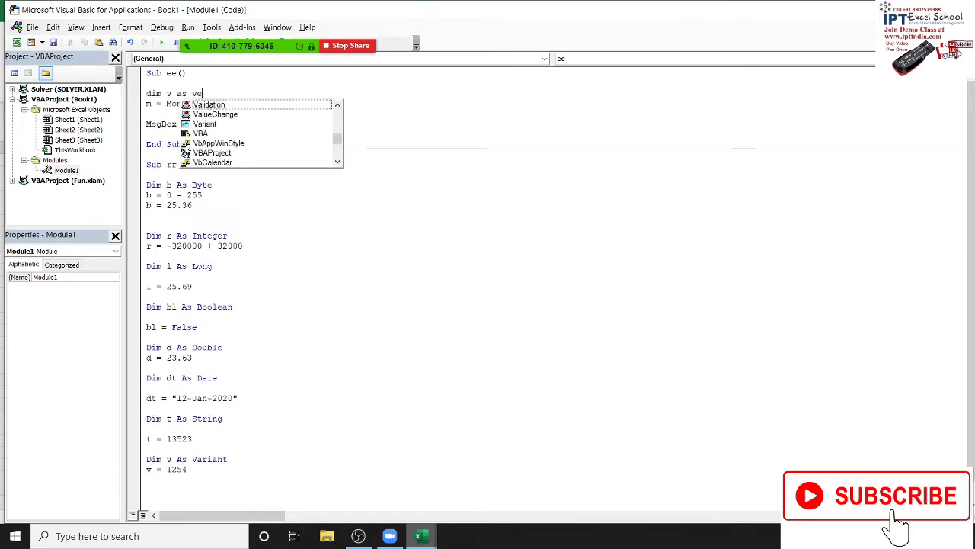
text(r)
key(Tab)
key(Return)
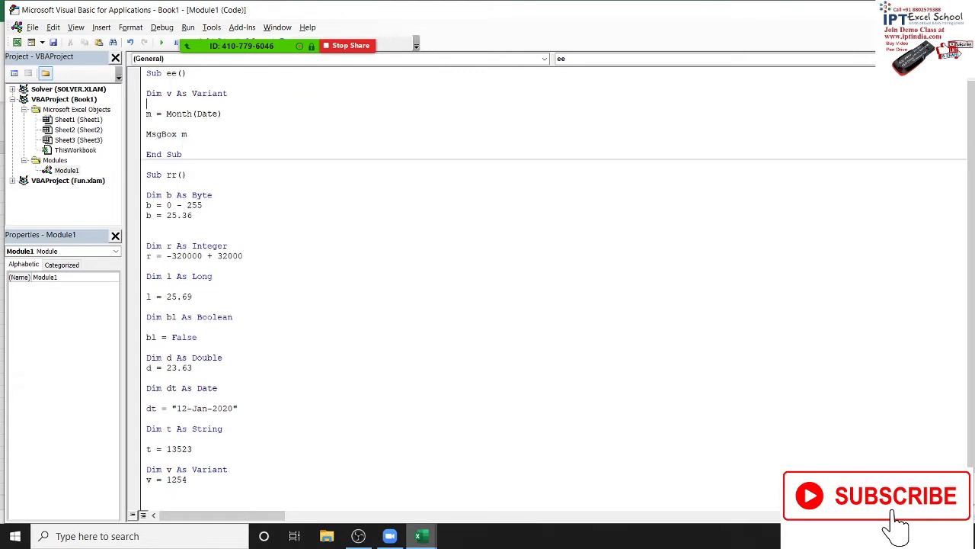
text(v)
text(=25)
text(.36)
- Change MsgBox m to MsgBox v and run ee, dismissing the 25.36 message
click(186, 113)
double_click(183, 134)
text(v)
click(161, 42)
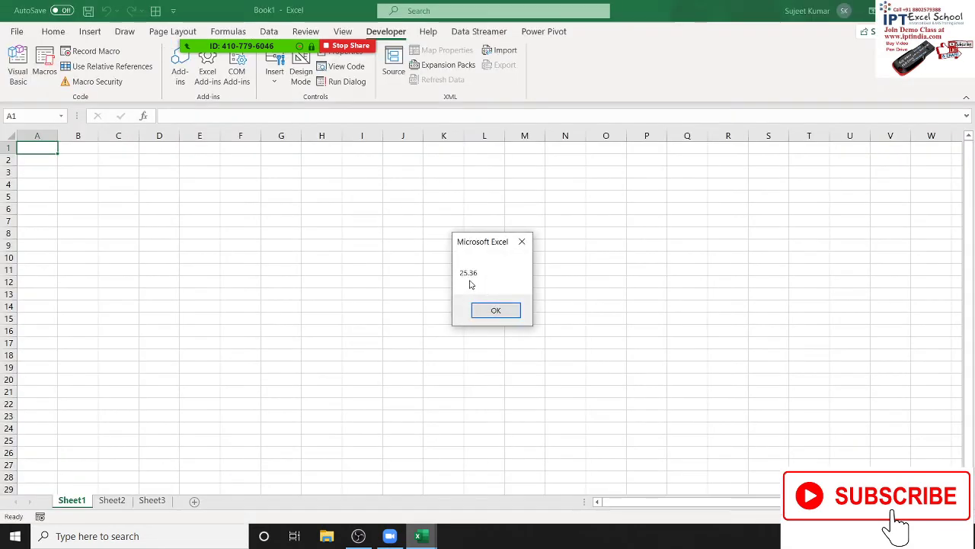
click(496, 309)
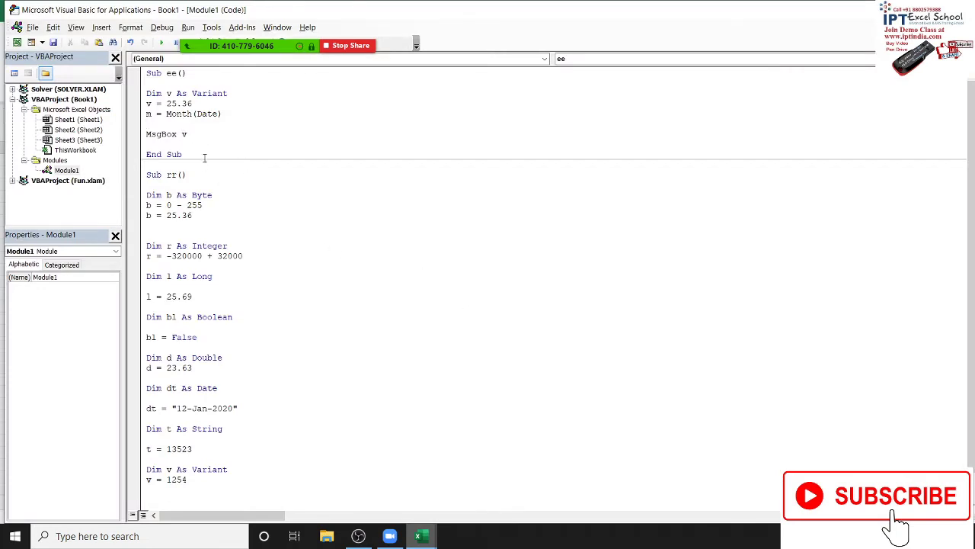
- Change v's type from Variant to Long and run ee, which now shows 25
double_click(238, 92)
key(Delete)
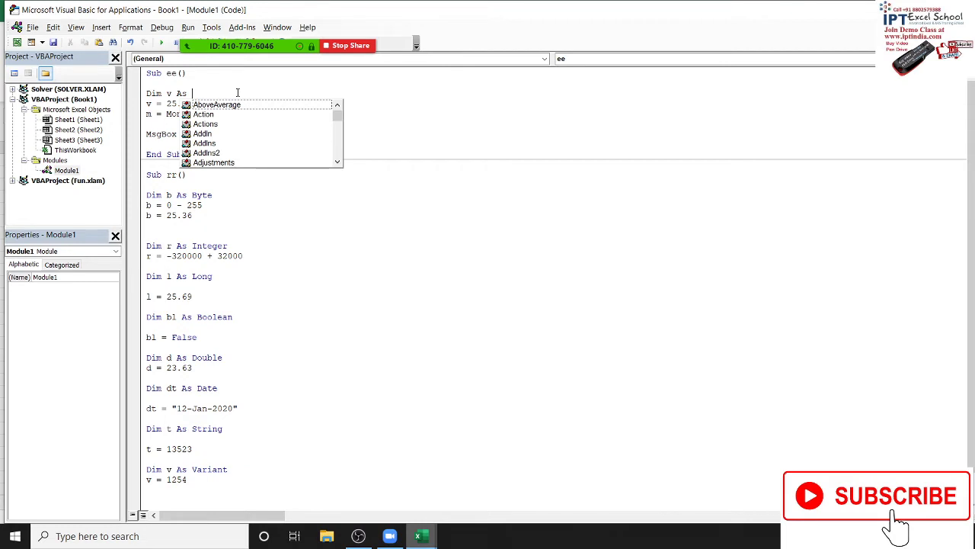
text(Long)
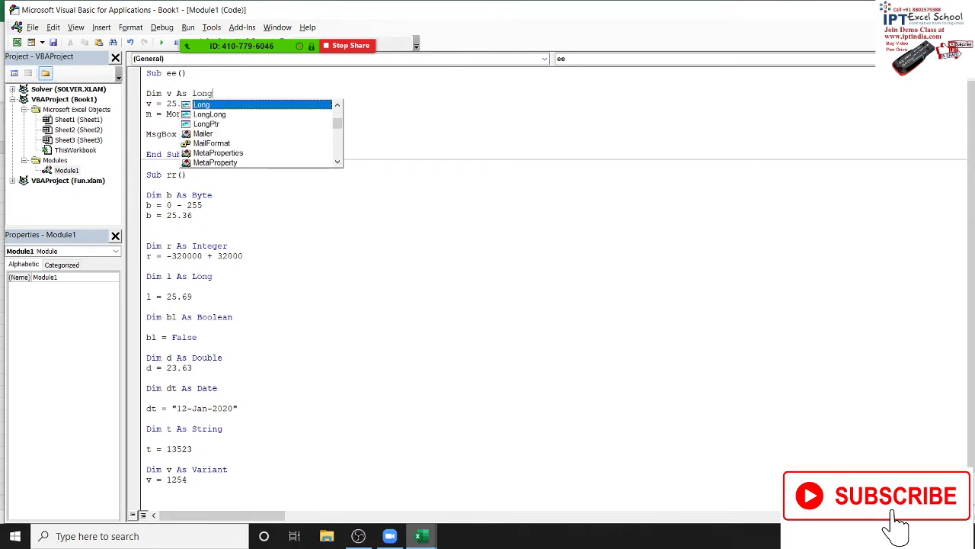
key(Tab)
click(260, 113)
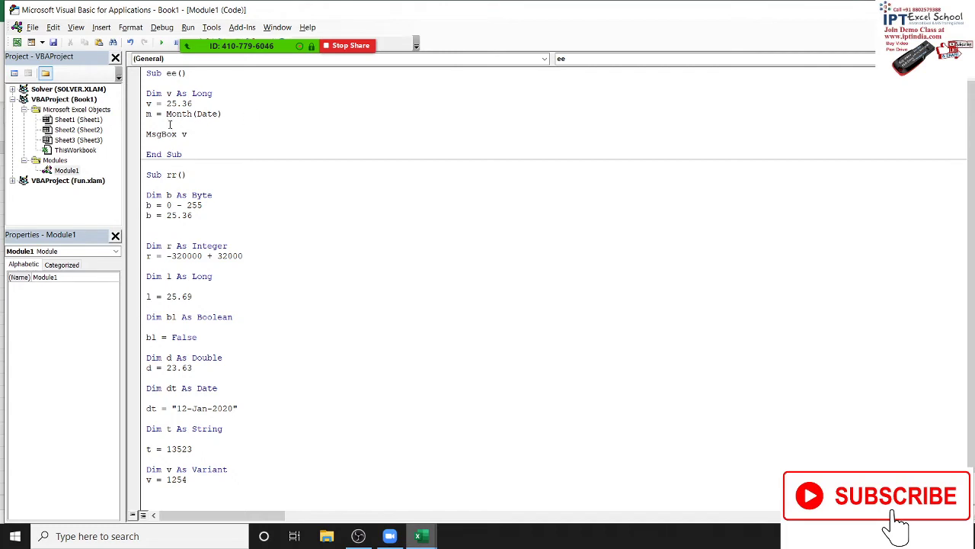
click(161, 42)
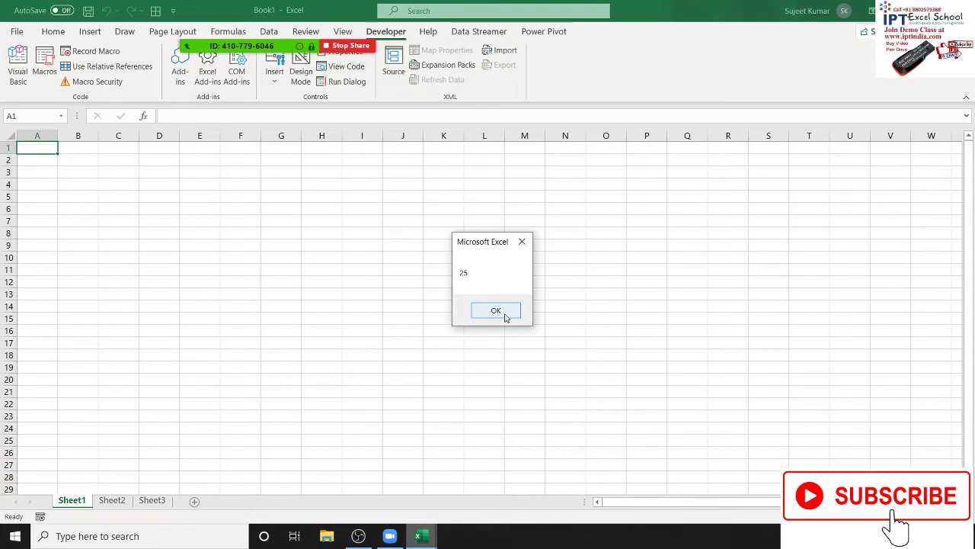
click(496, 311)
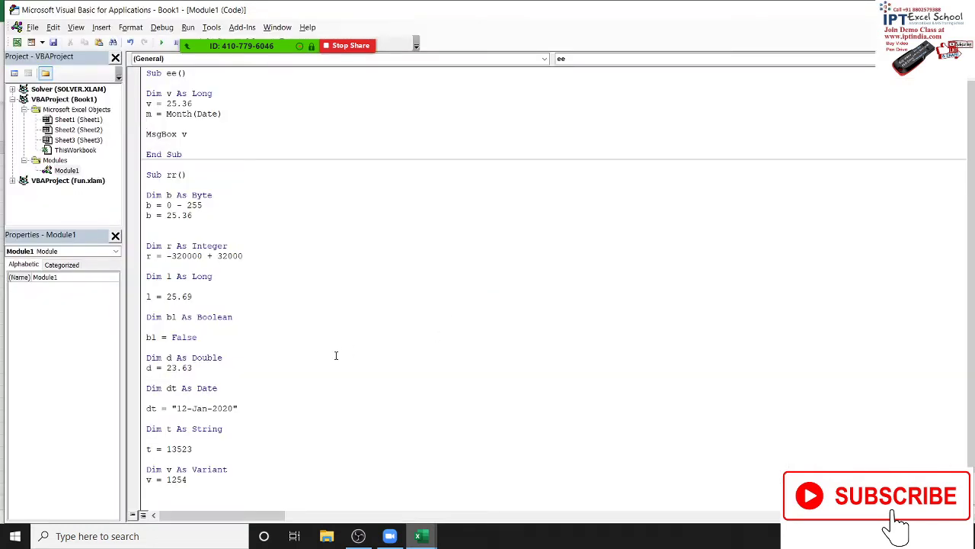
scroll(335, 354, down, 1)
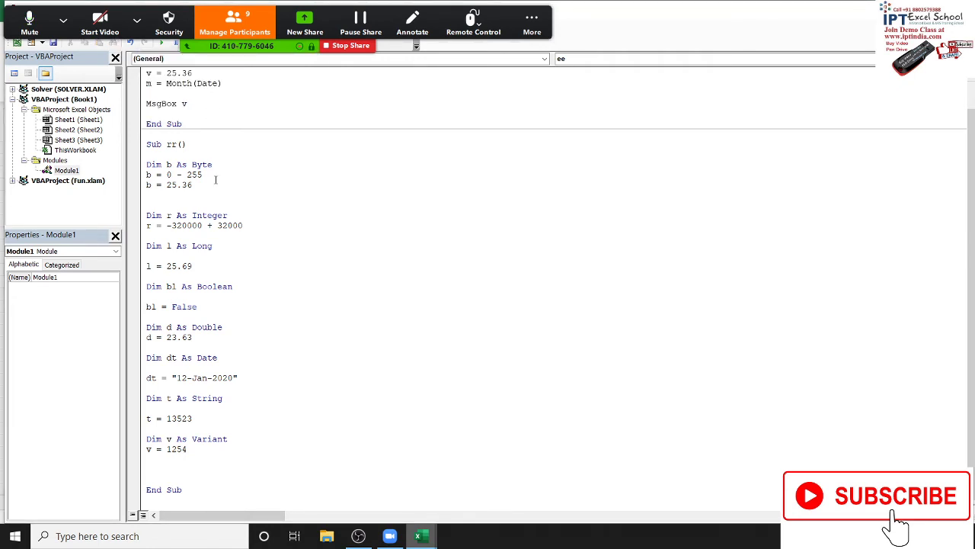
- Review the v passed to MsgBox in Sub ee and the body lines of Sub rr
click(225, 205)
scroll(226, 200, up, 1)
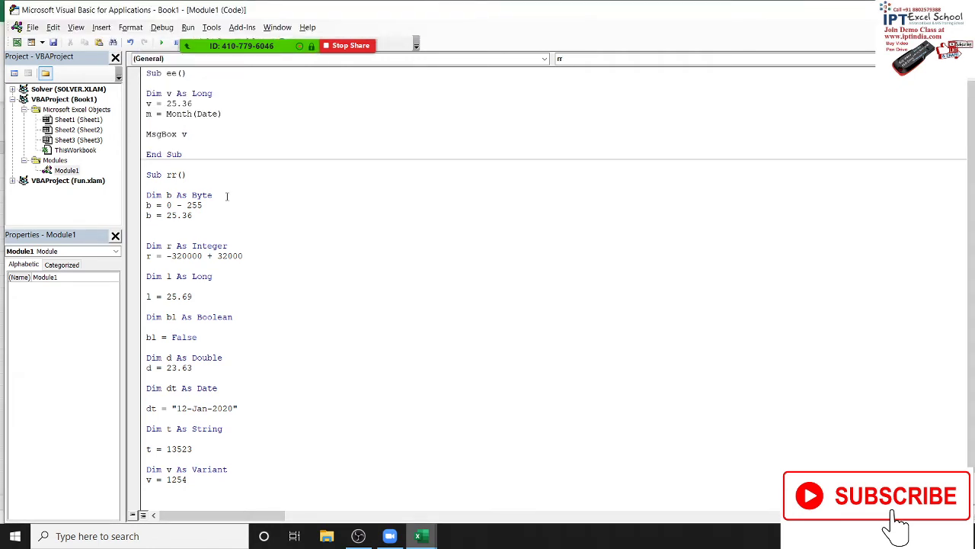
double_click(184, 133)
mouse_move(234, 24)
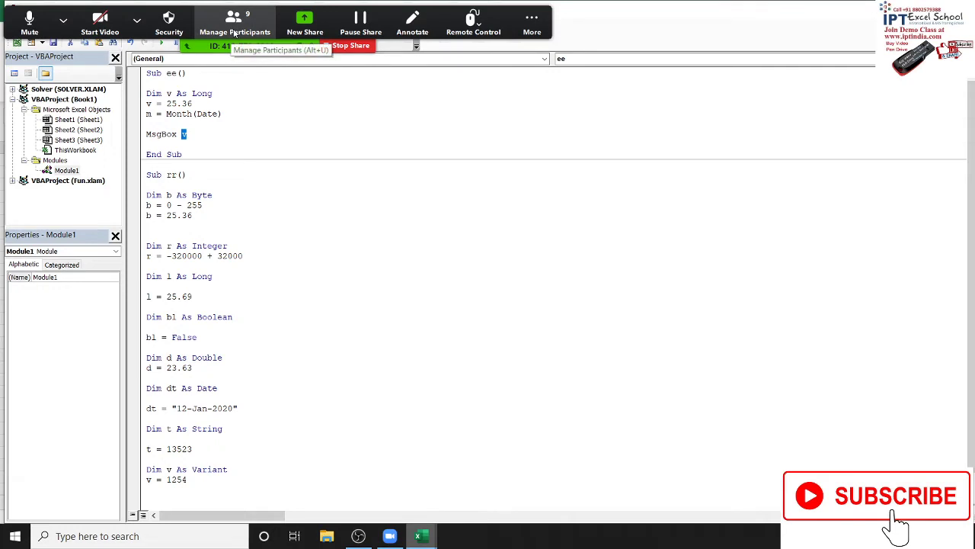
scroll(266, 326, down, 1)
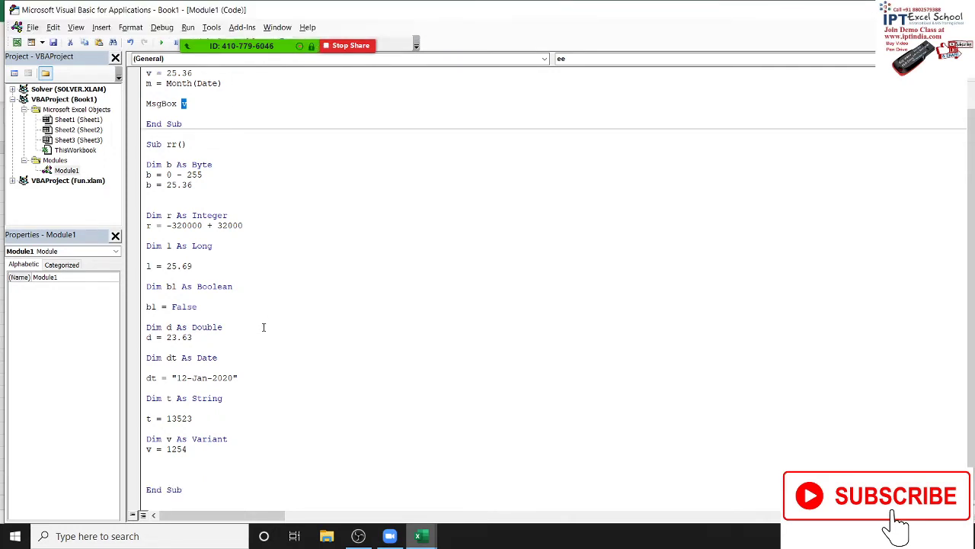
drag(149, 469, 102, 171)
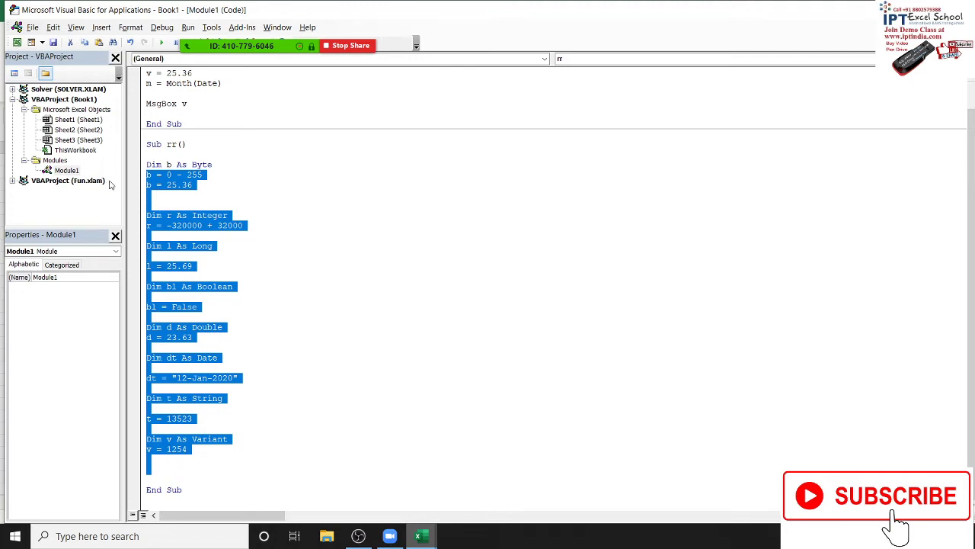
click(228, 203)
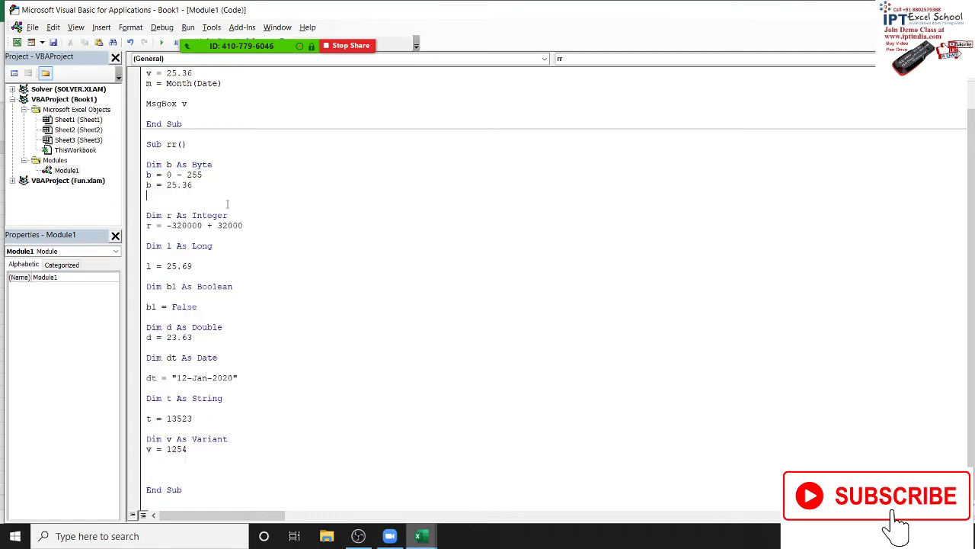
scroll(225, 209, up, 1)
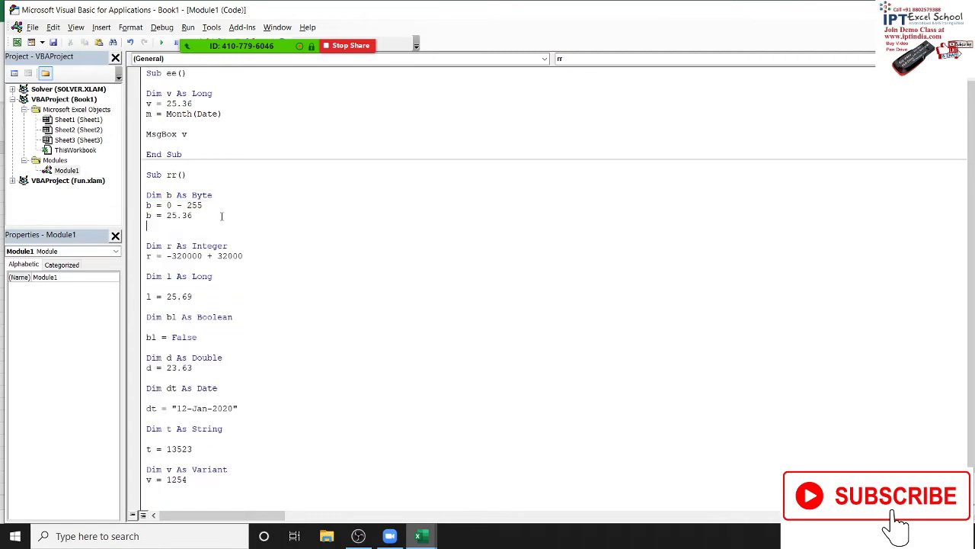
- Examine Month(Date) and the variable m in Sub ee, then switch to Excel with Alt+F11
double_click(206, 113)
click(198, 113)
double_click(183, 113)
key(Home)
key(shift+Right)
key(alt+F11)
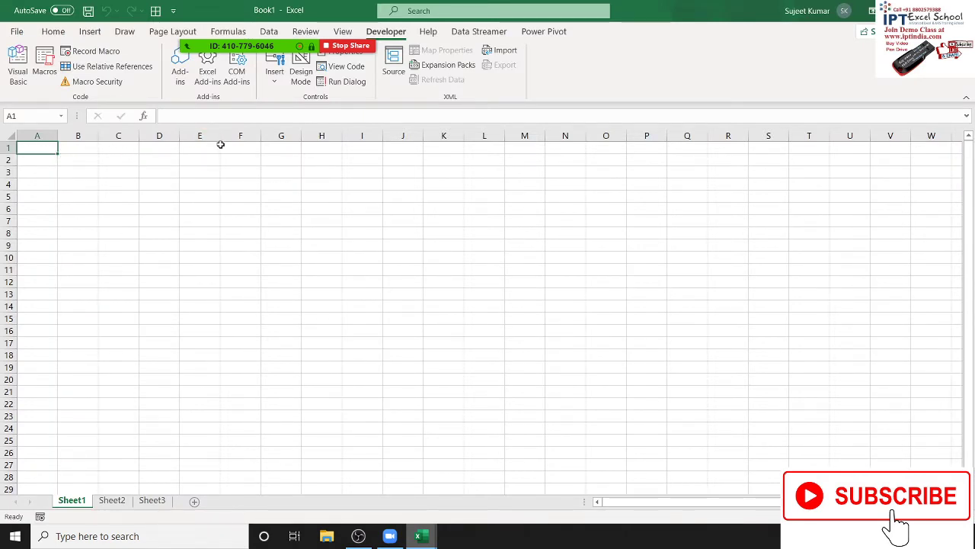
- Return to the VBA code to select Month(Date), then switch back to Excel
key(alt+F11)
drag(161, 115, 220, 115)
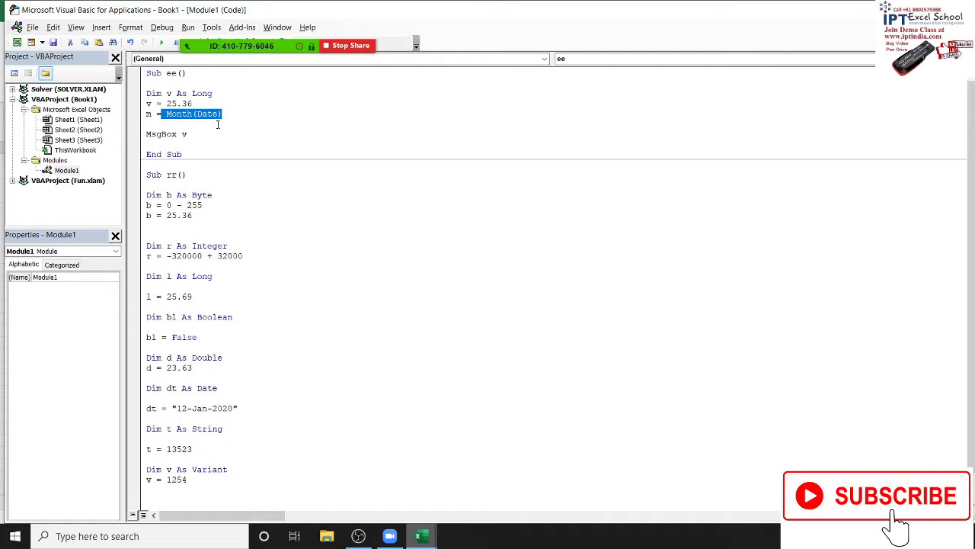
key(alt+F11)
- Enter =SUM(20) in cell E5, then clear the cell
click(196, 199)
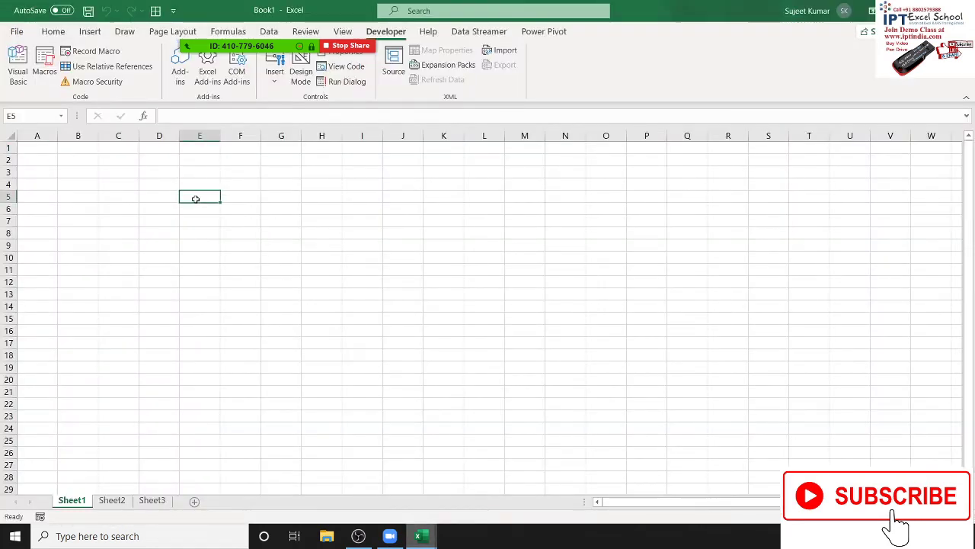
text(=sum)
key(Tab)
text(2)
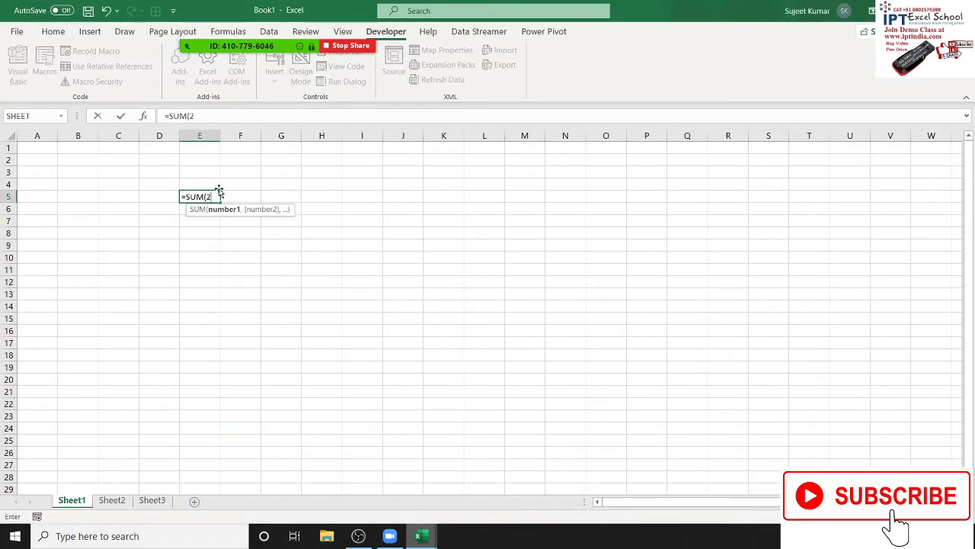
text(0))
key(Return)
click(217, 196)
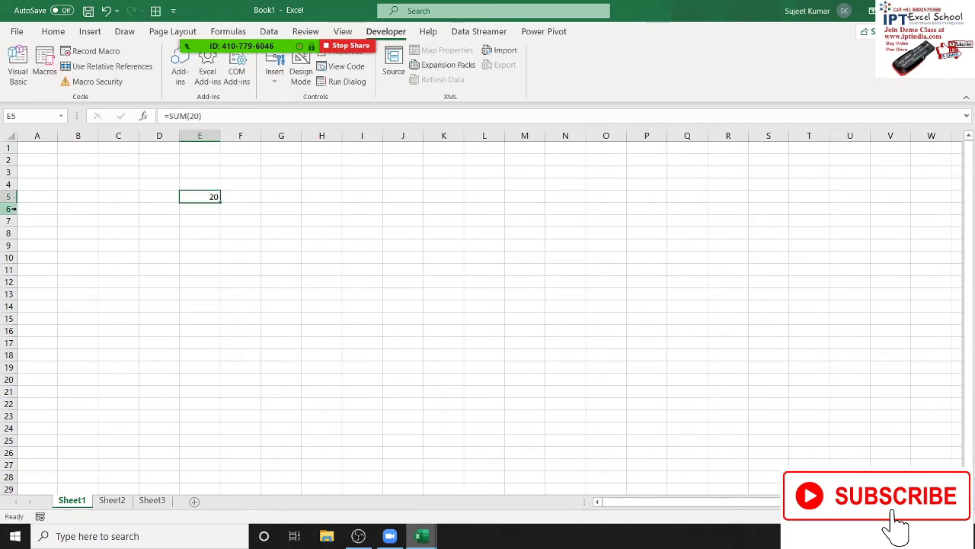
key(Delete)
- Select Month(Date) on Sub ee's m line, scroll to End Sub, and Alt+Tab back to Excel
key(alt+F11)
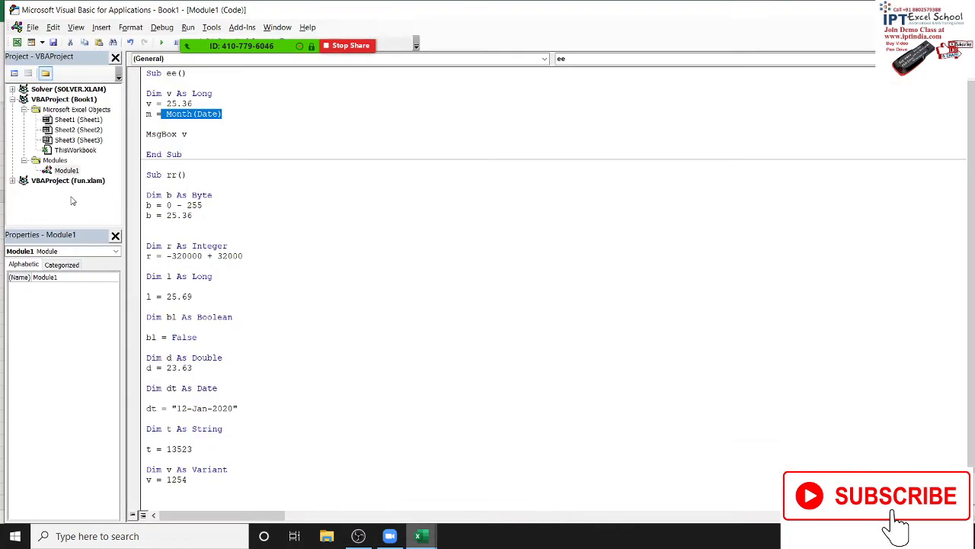
click(196, 143)
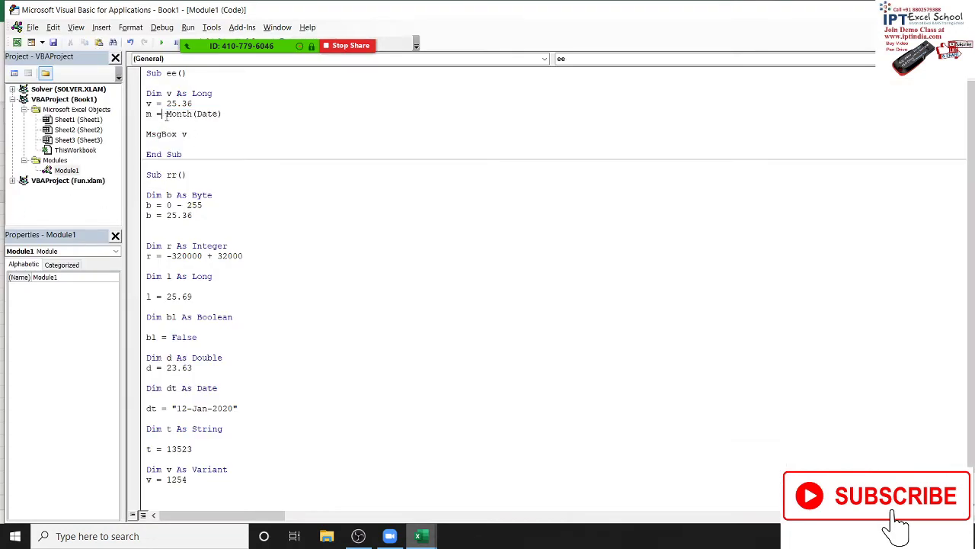
drag(163, 115, 238, 112)
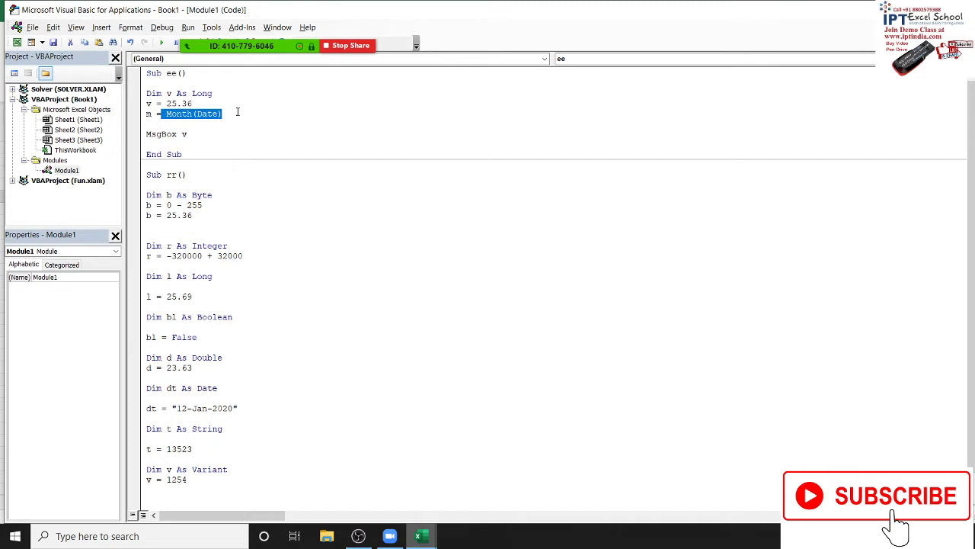
click(194, 128)
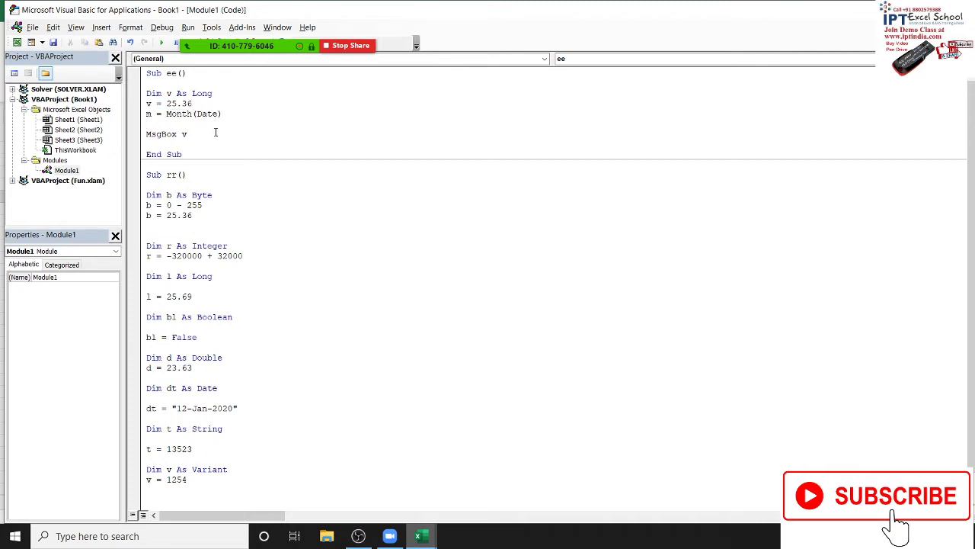
scroll(207, 496, down, 1)
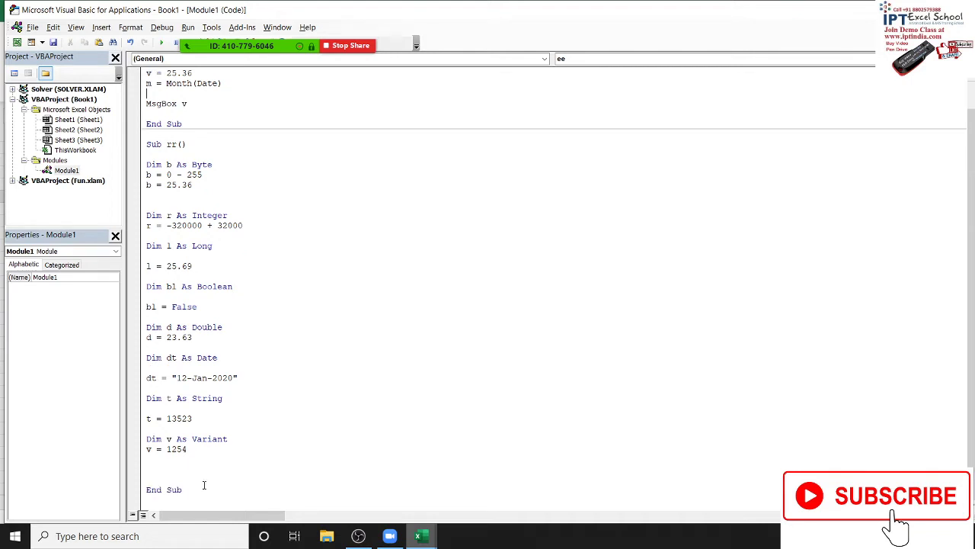
scroll(213, 496, down, 2)
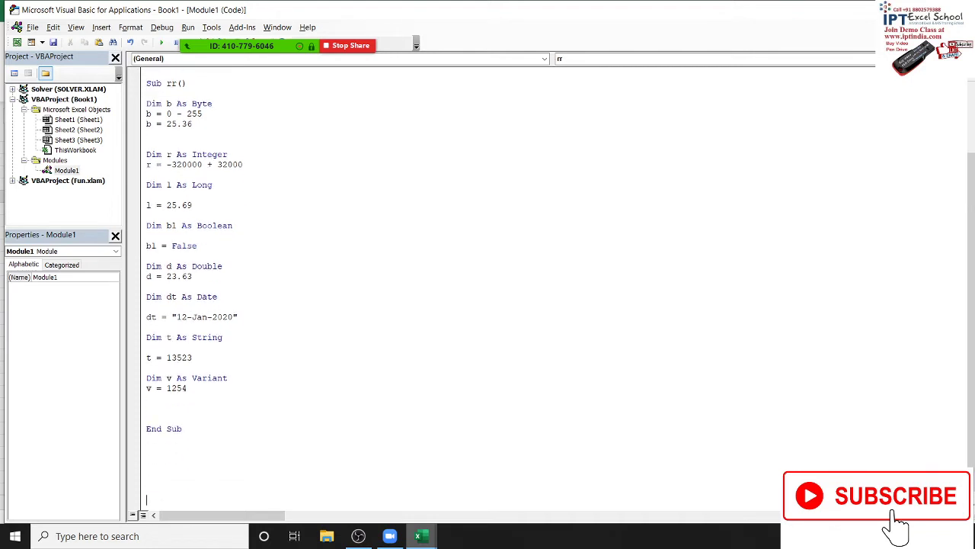
scroll(213, 496, down, 3)
key(alt+Tab)
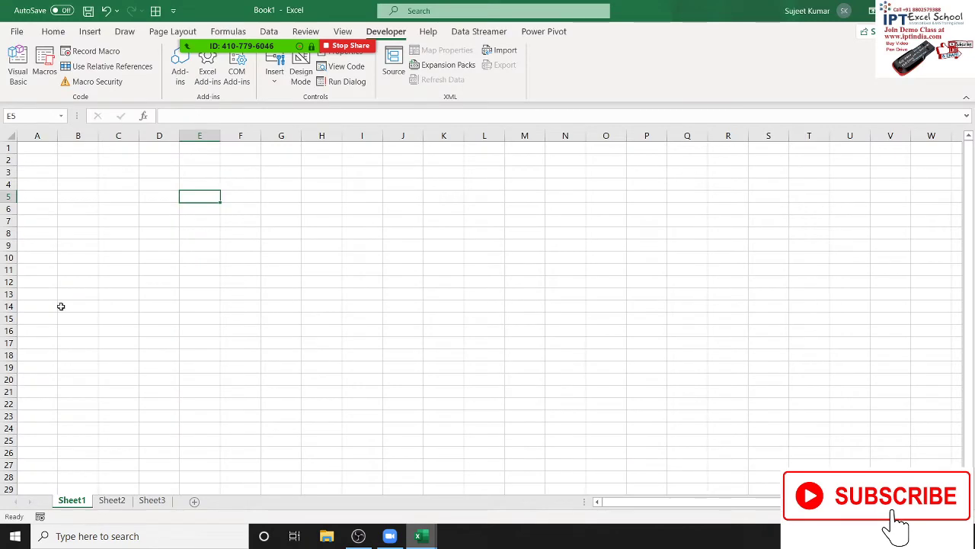
- Enter the headers Month, Name and Sales in cells A1:C1
click(42, 148)
scroll(50, 197, down, 1)
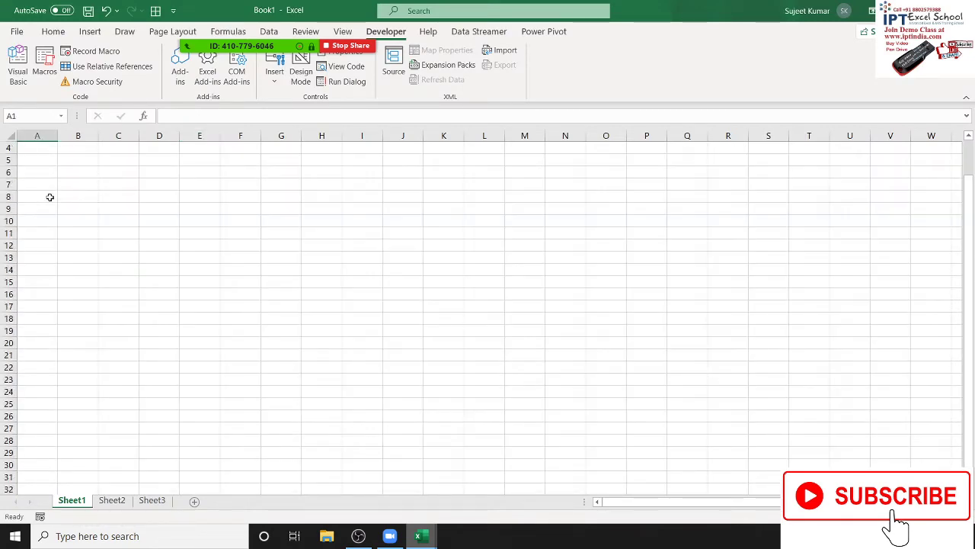
scroll(50, 194, up, 1)
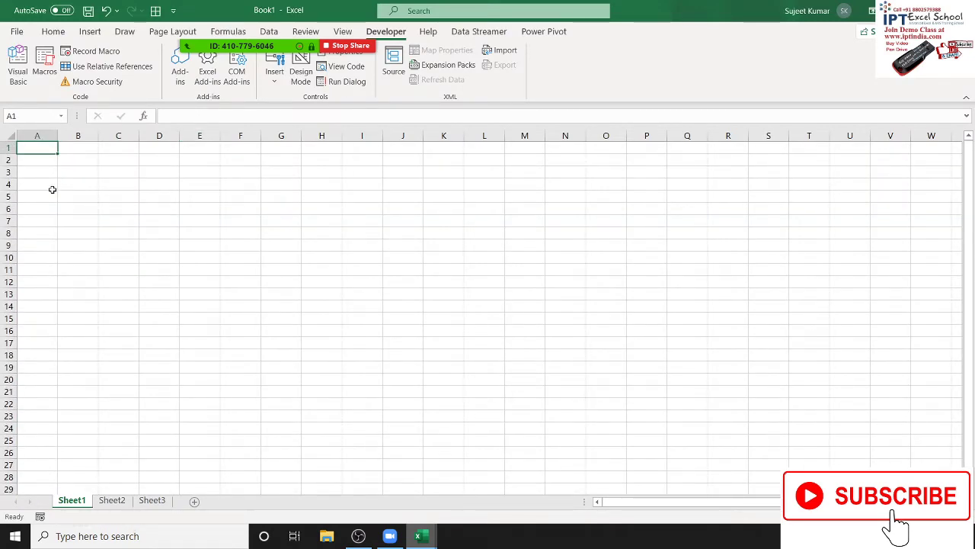
text(Month)
key(Return)
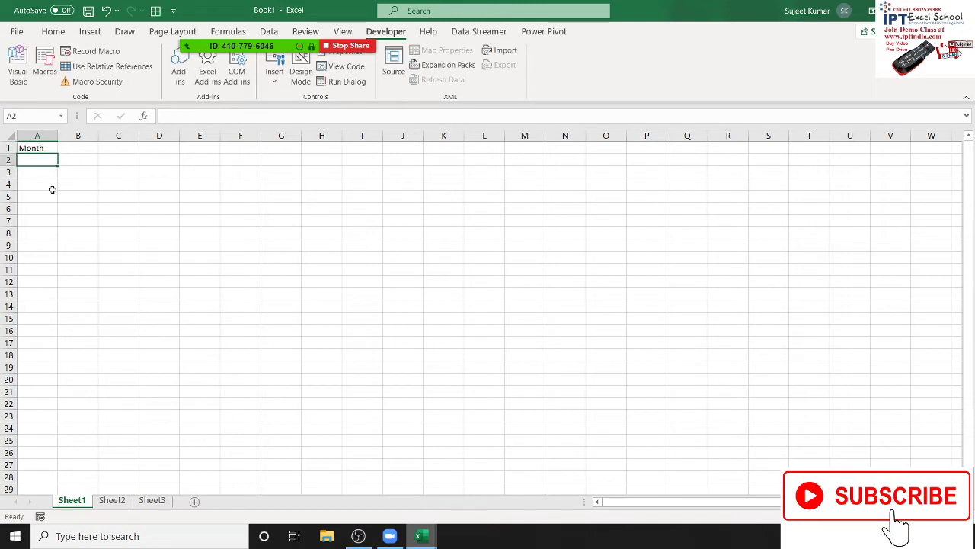
key(Up)
key(Right)
text(NAme)
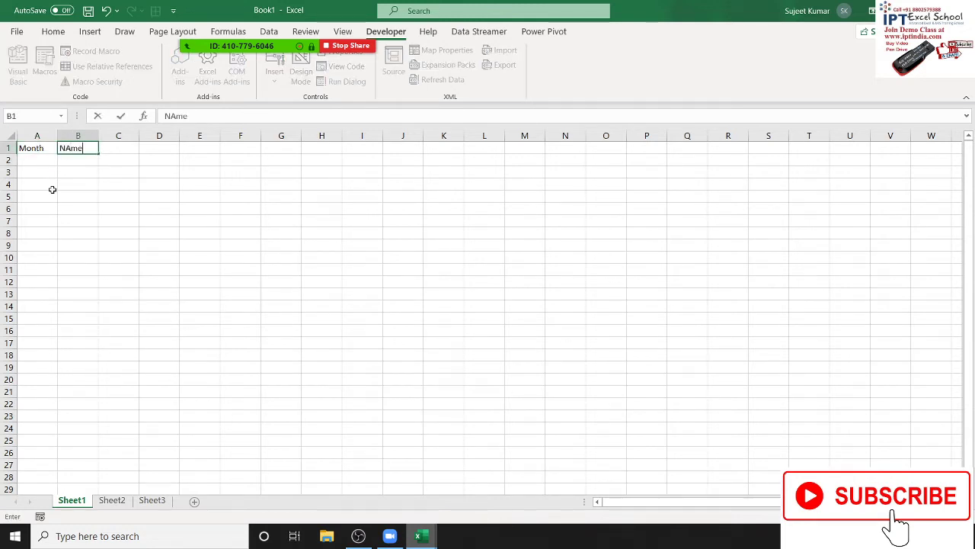
key(Tab)
text(Ra)
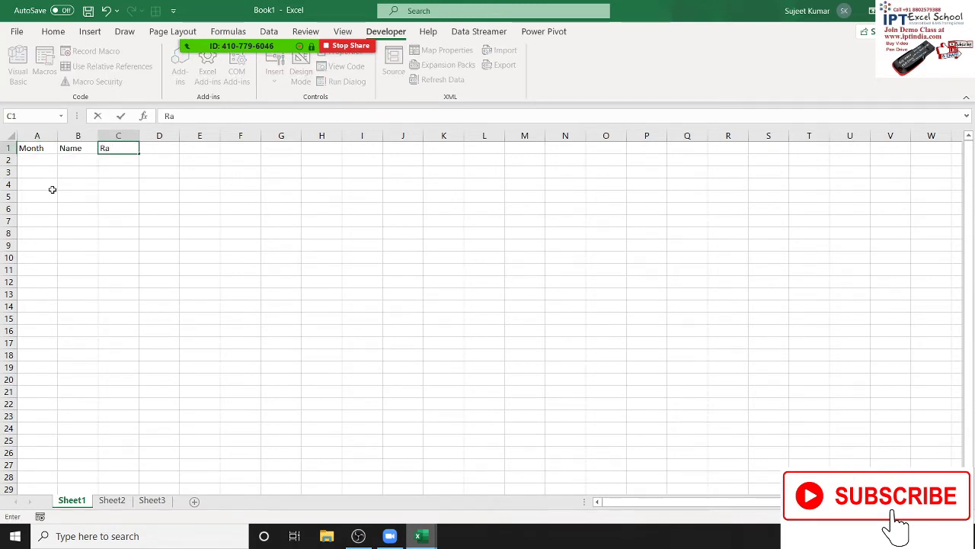
key(BackSpace)
text(ales)
key(Return)
- Enter 1 in A2 and fill it down through A15
key(Left)
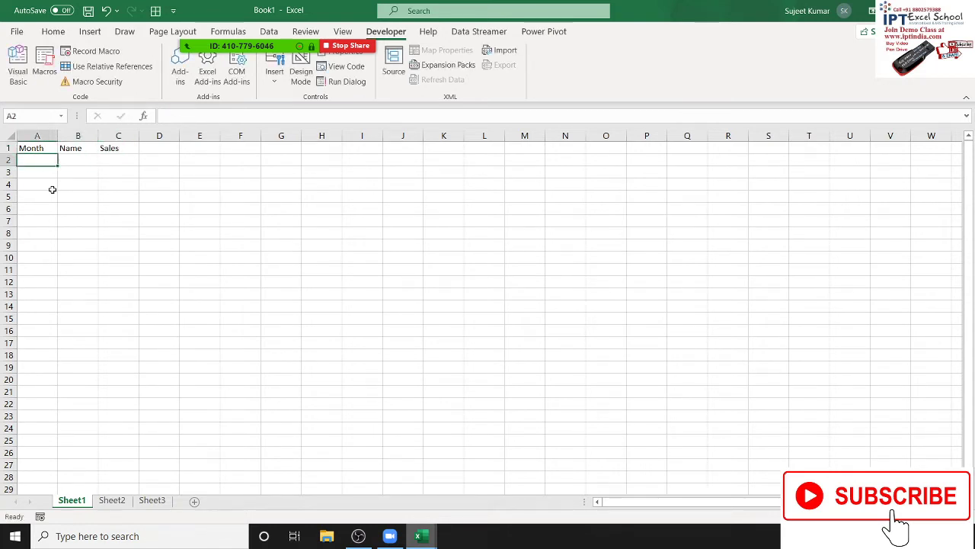
text(1)
key(Return)
text(2)
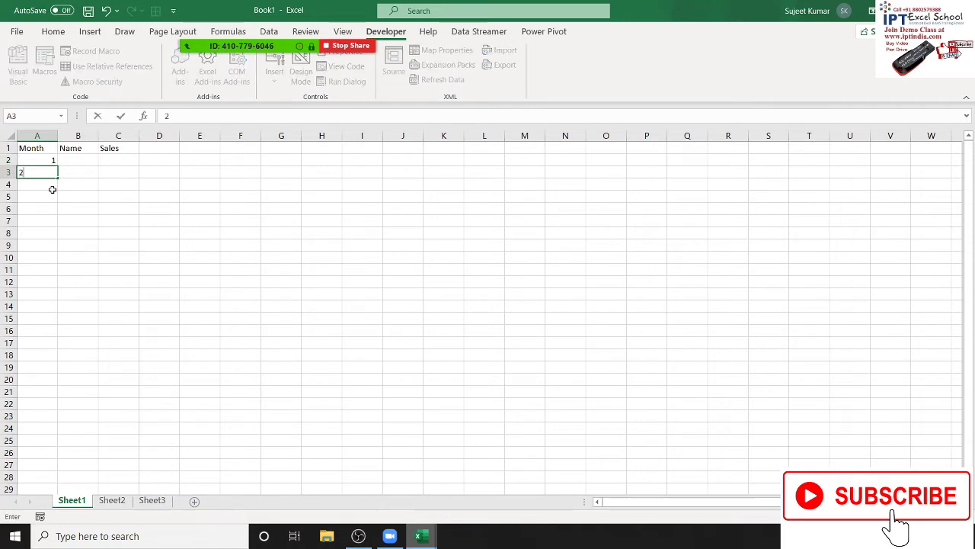
key(Escape)
key(Up)
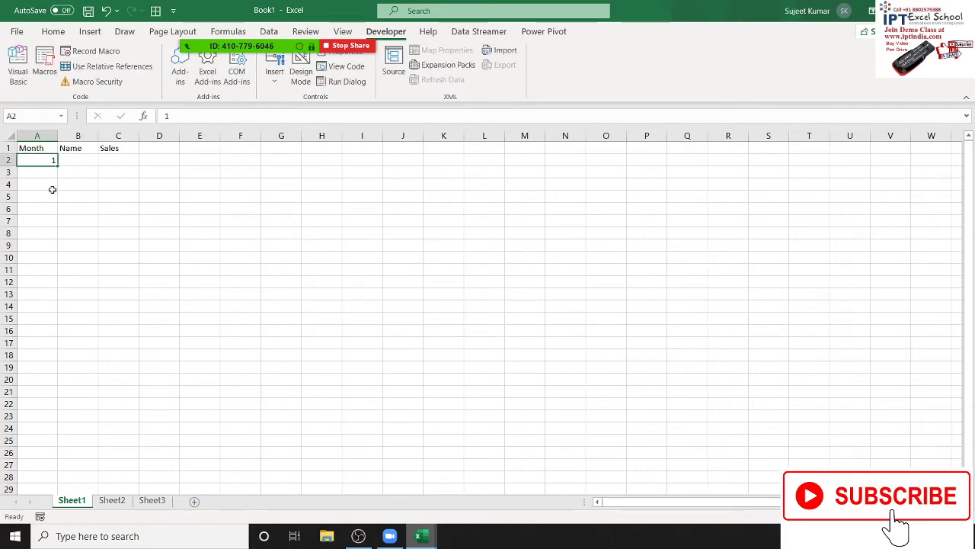
key(Down)
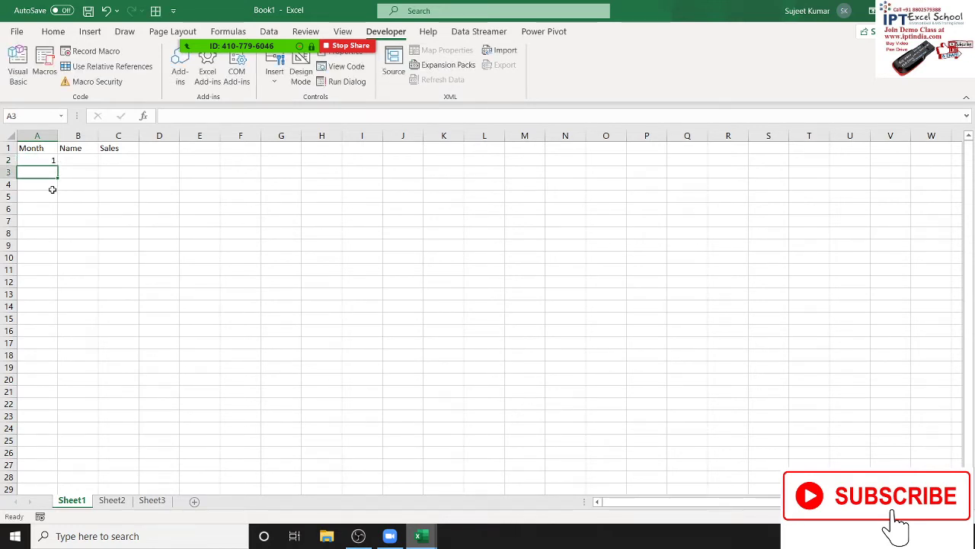
key(Up)
key(shift+Down)
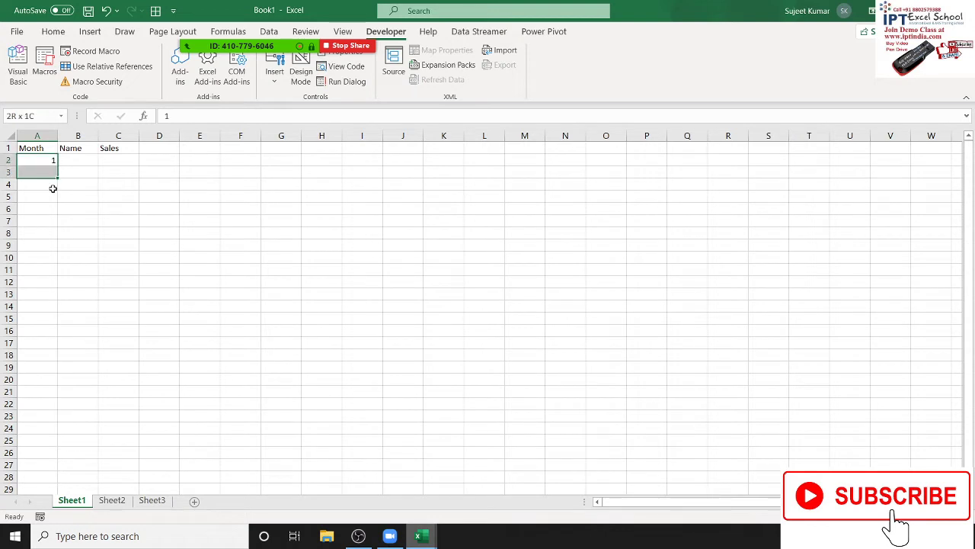
key(shift+Down)
key(shift+Down)
key(shift+Down)
key(shift+Down)
key(shift+Down)
key(shift+Down)
key(ctrl+d)
key(ctrl+Down)
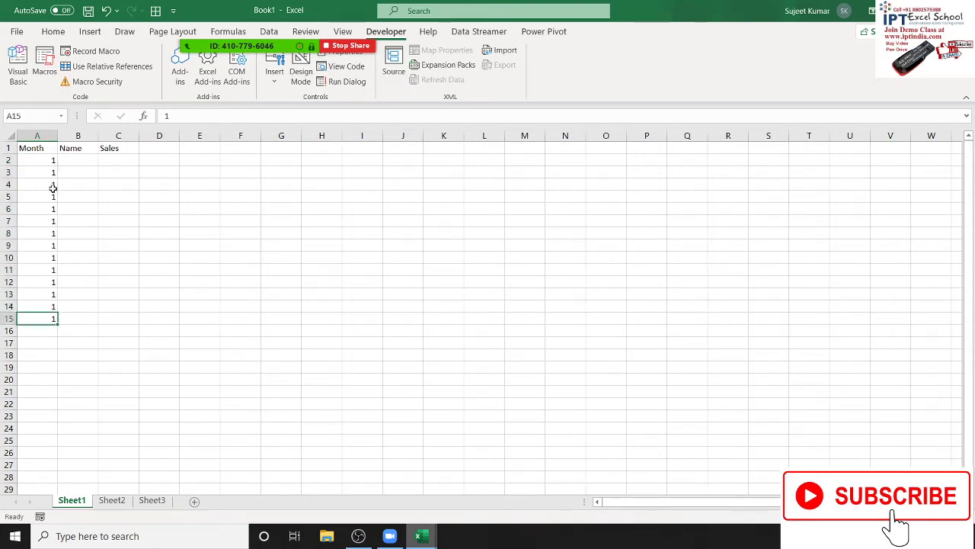
key(Down)
- Try a formula referencing A2 in A16, fill it down, then undo the fill
text(=)
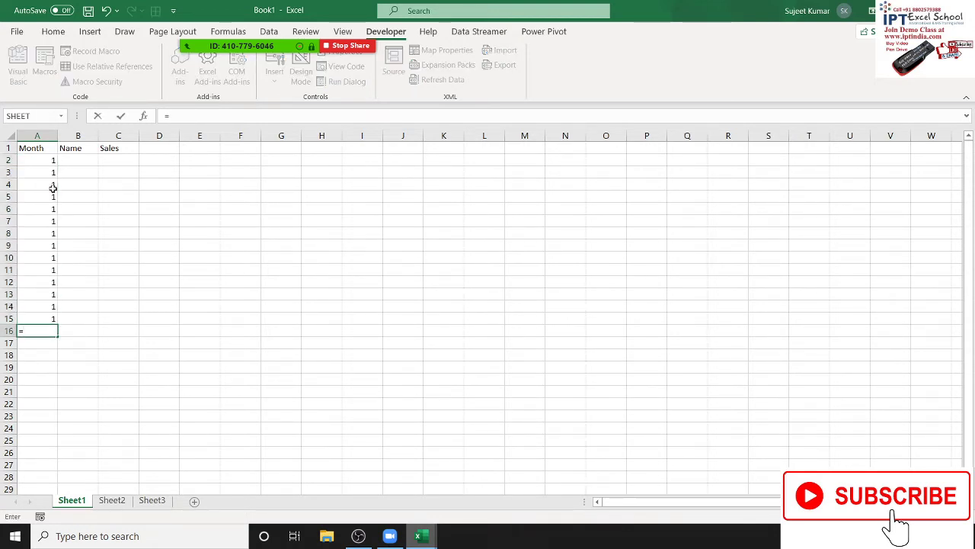
key(Up)
key(Up)
key(Up)
key(Up)
key(Up)
key(Up)
key(Up)
key(Return)
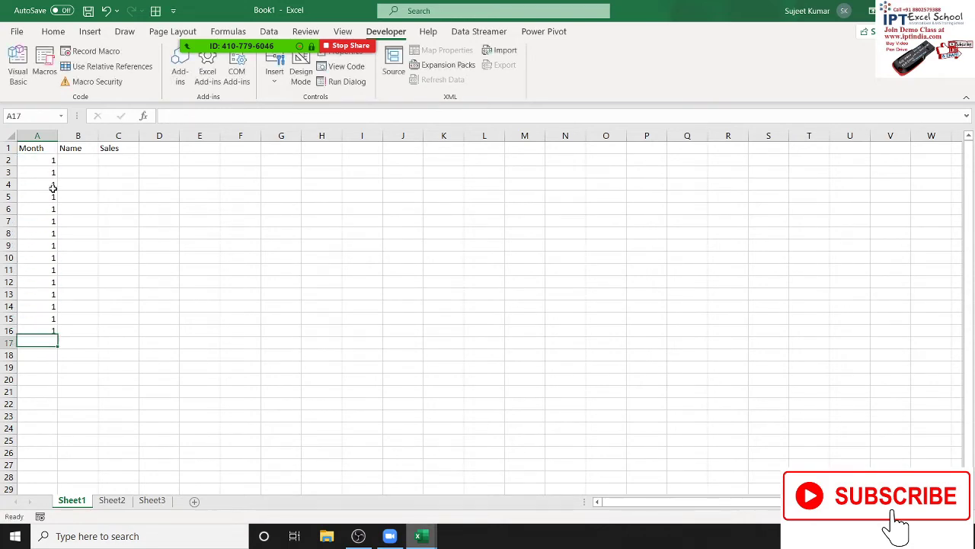
key(Up)
key(shift+Down)
key(shift+Down)
key(shift+Down)
key(shift+Down)
key(shift+Down)
key(shift+Down)
key(shift+Down)
key(shift+Down)
key(shift+Down)
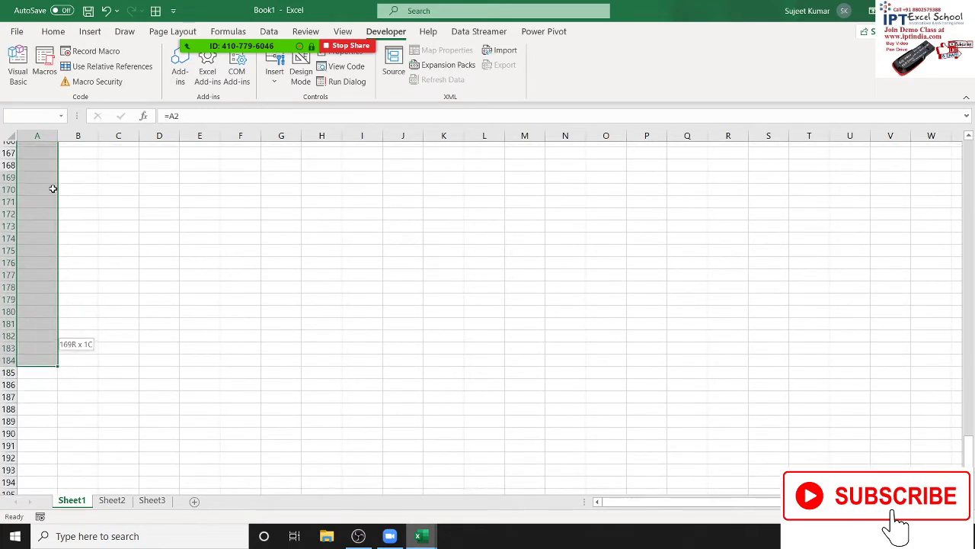
key(shift+Down)
key(shift+Down)
key(shift+Down)
key(ctrl+d)
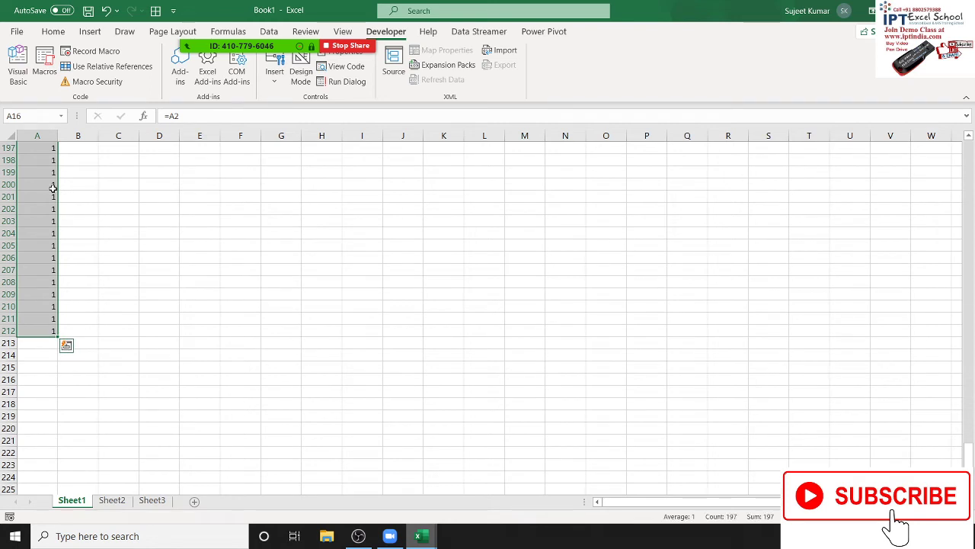
key(ctrl+Home)
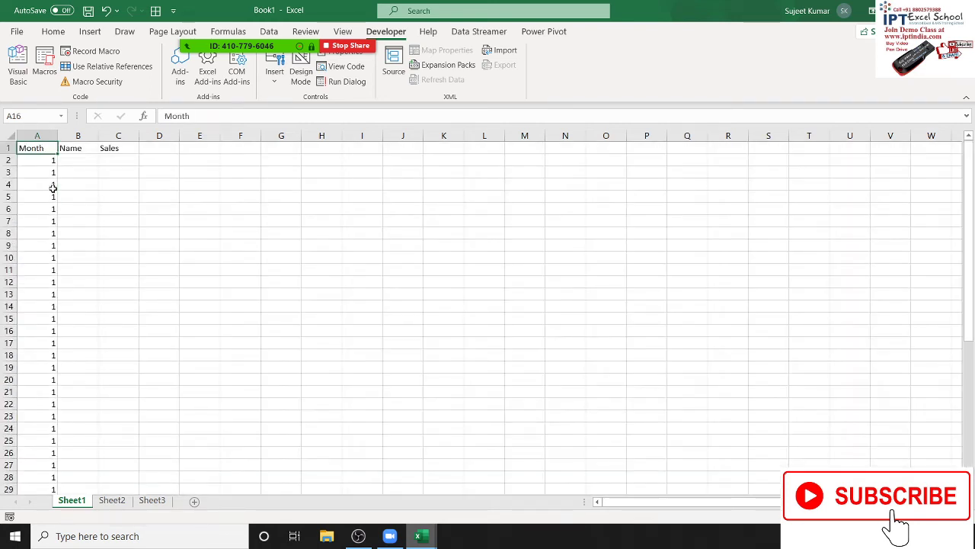
key(ctrl+z)
key(ctrl+z)
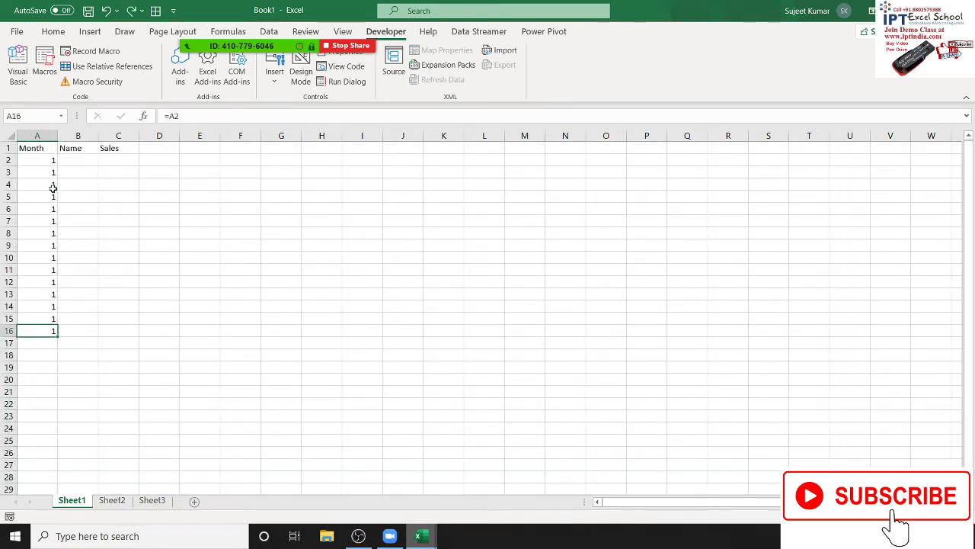
- Enter =A2+1 in A16 and extend it down to row 212
text(=)
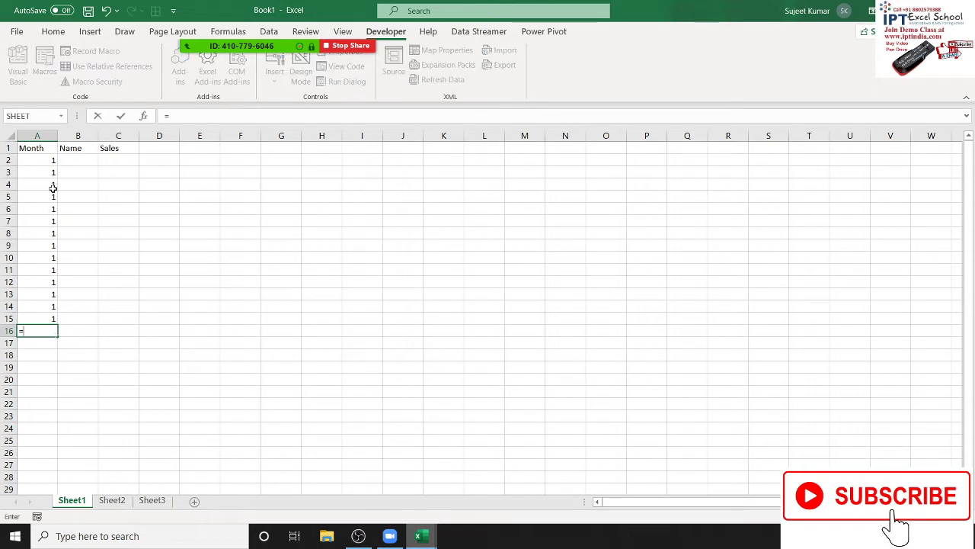
key(Up)
key(Up)
key(Up)
key(Up)
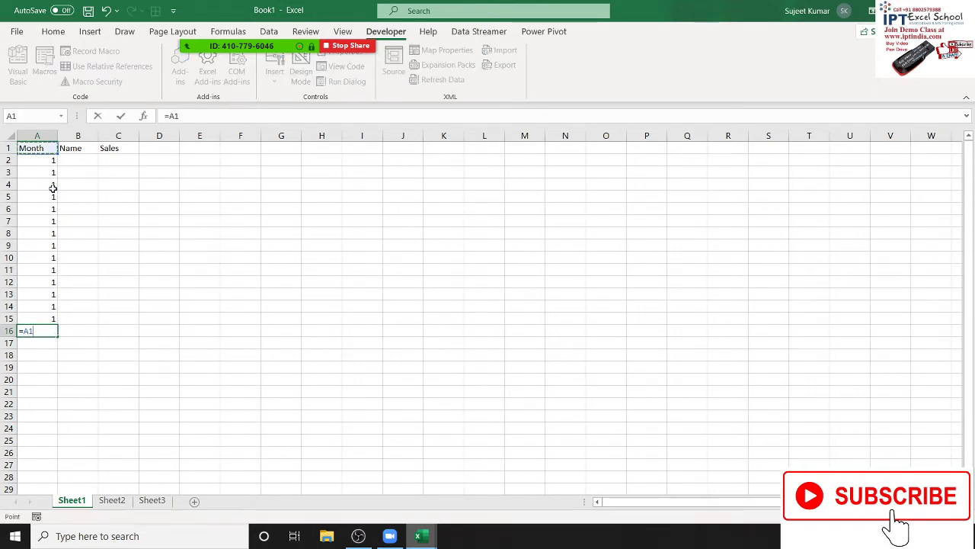
key(Down)
text(+1)
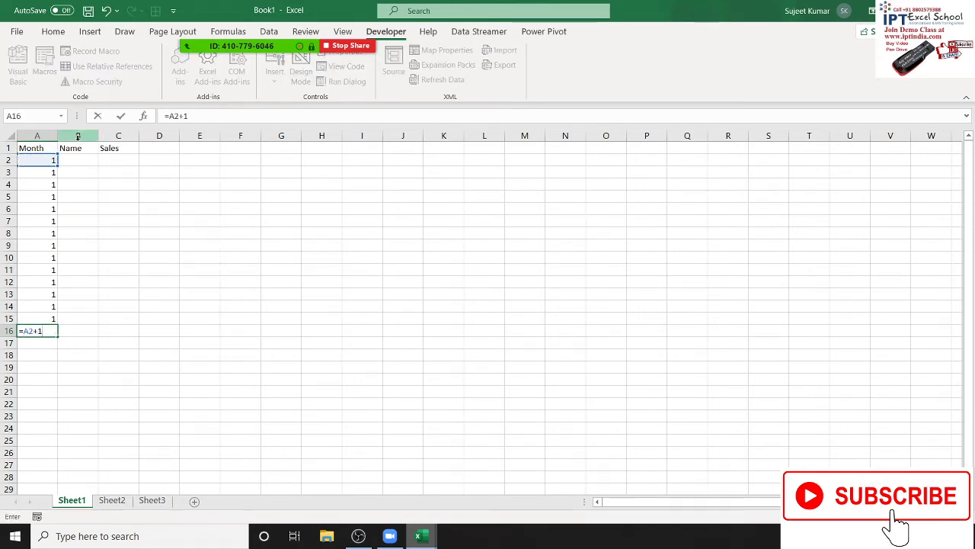
key(Return)
key(Up)
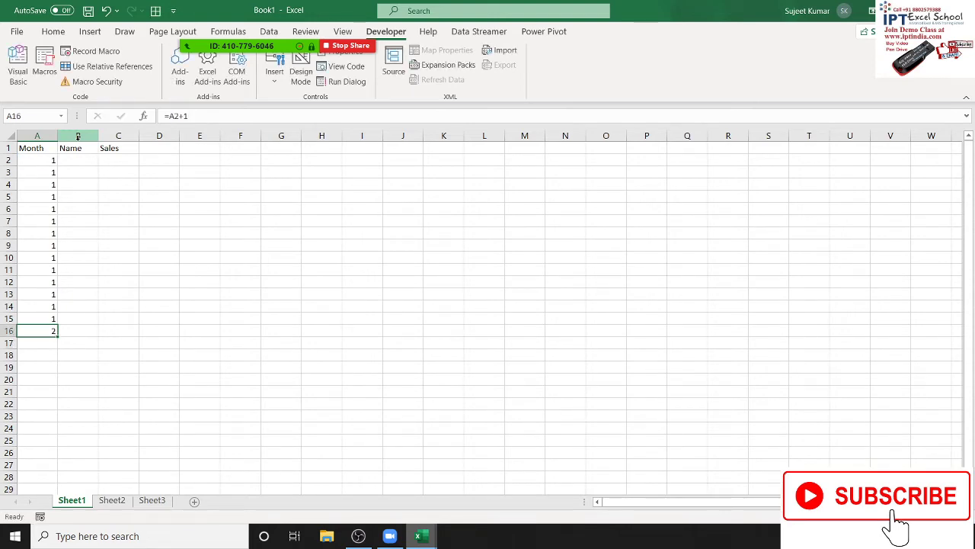
key(shift+Page_Down)
key(shift+Page_Down)
key(shift+Page_Down)
key(shift+Page_Down)
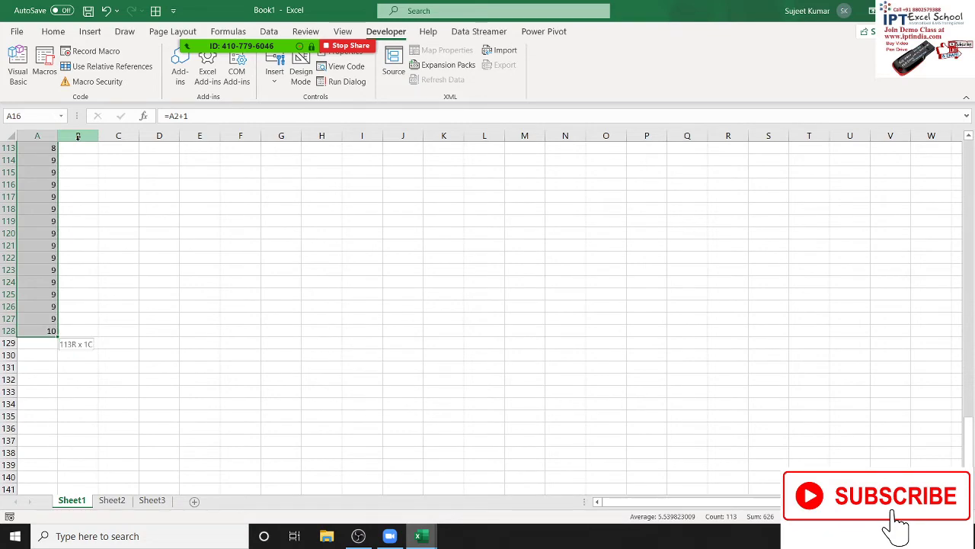
key(shift+Page_Down)
key(shift+Page_Down)
key(shift+Page_Down)
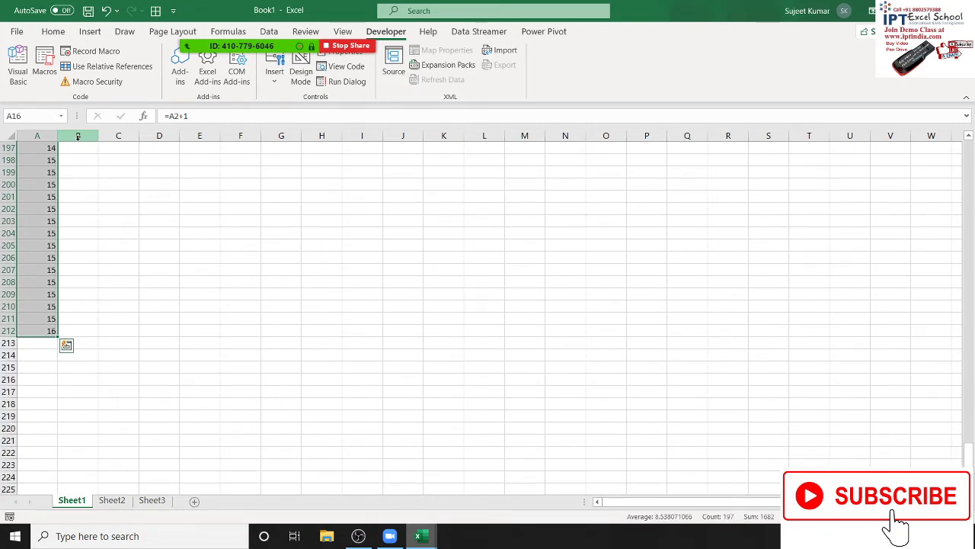
- Clear the Month values below row 169 so months end at 12
scroll(92, 155, up, 12)
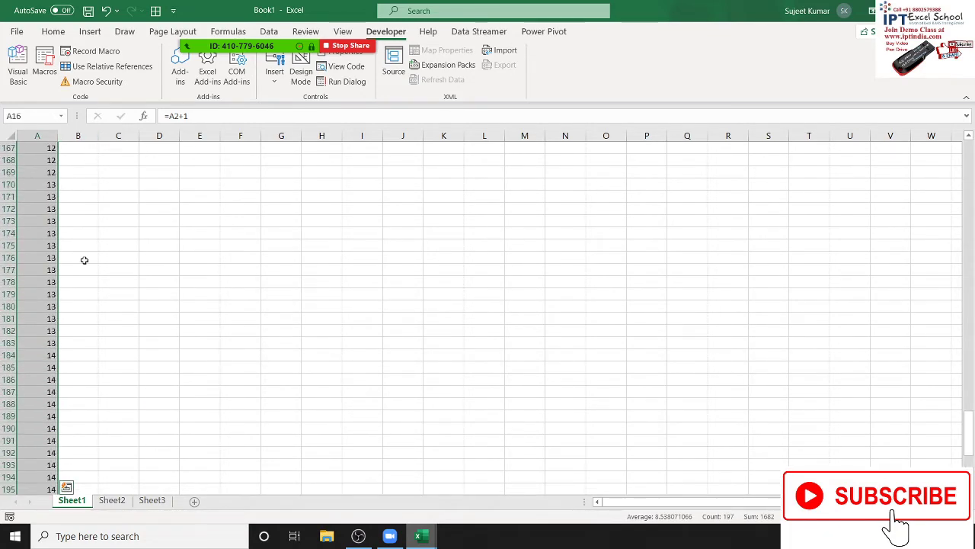
click(39, 246)
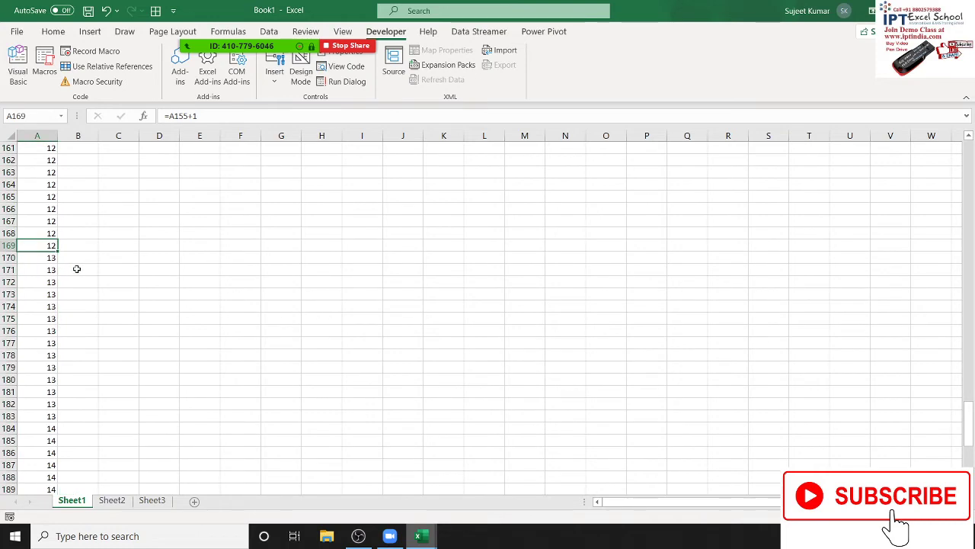
key(Down)
key(ctrl+shift+Down)
key(Delete)
scroll(77, 269, up, 10)
key(Up)
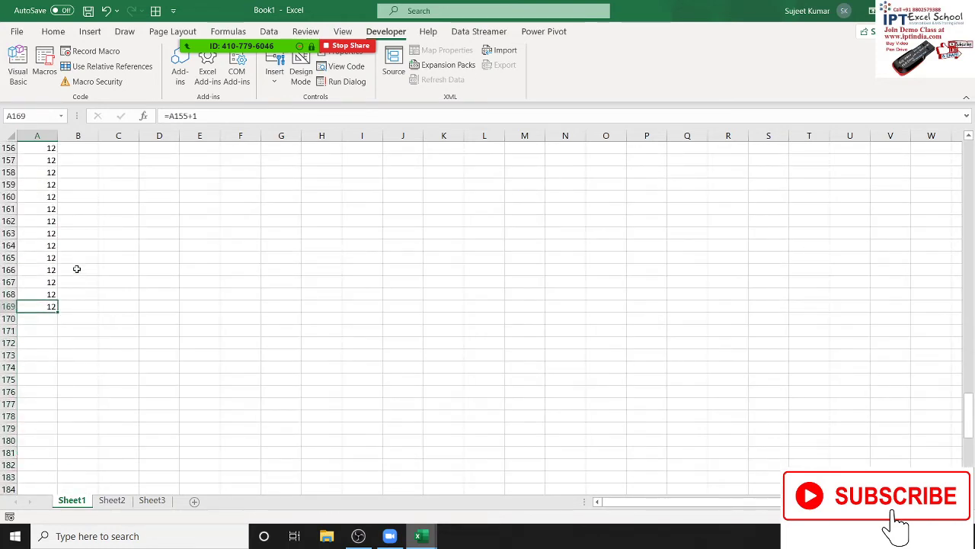
key(Down)
- Enter a first name in B2 and fill the name list down the Name column
text(P)
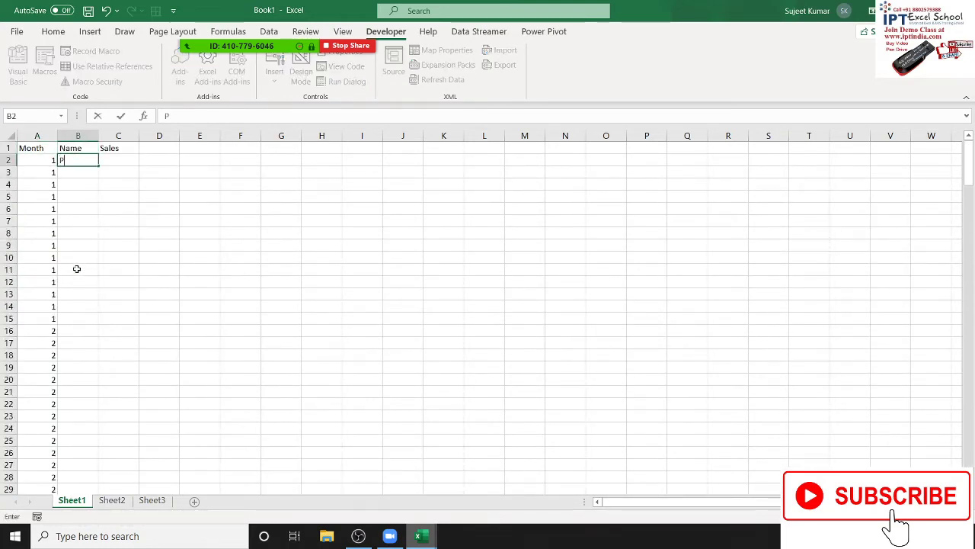
text(uja)
key(Return)
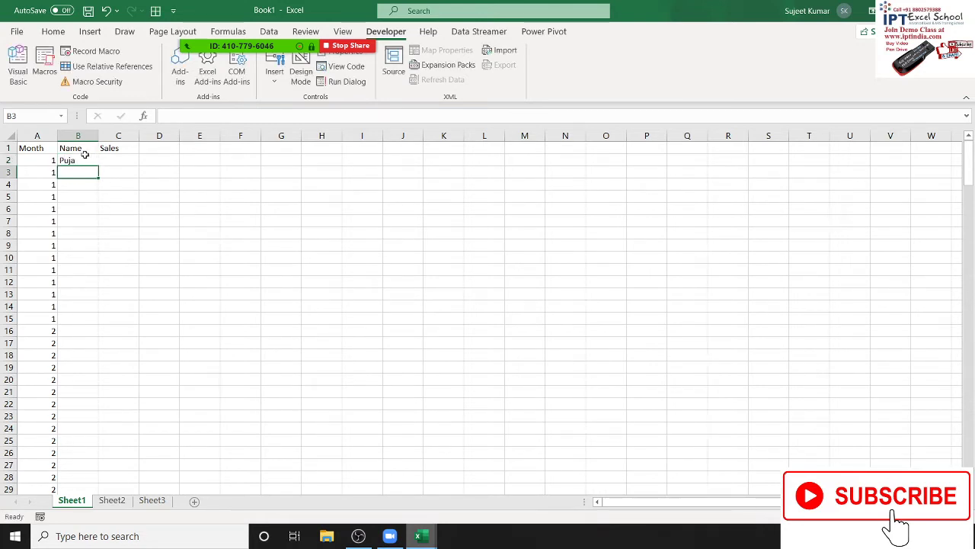
click(84, 158)
double_click(96, 164)
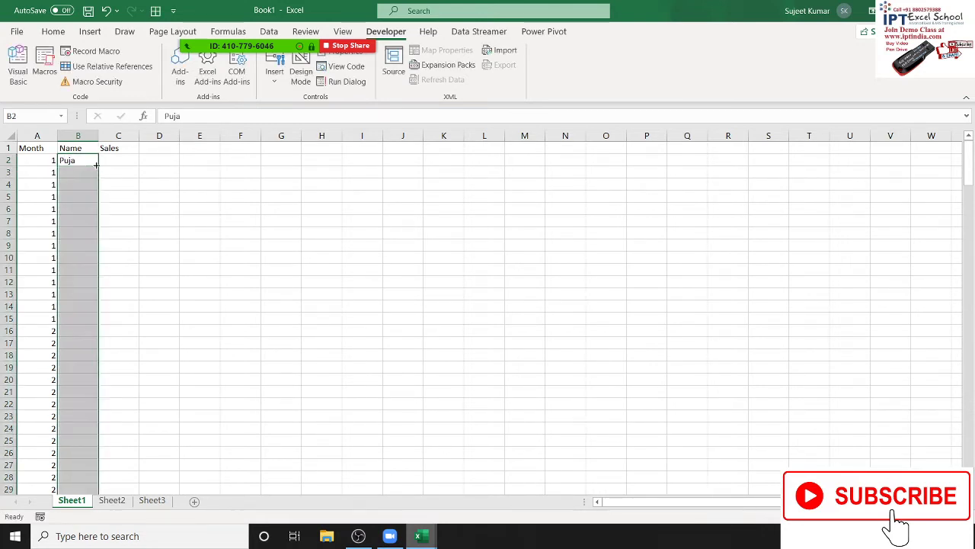
double_click(122, 160)
- Enter a RANDBETWEEN formula in C2 and fill it down the Sales column
text(=ra)
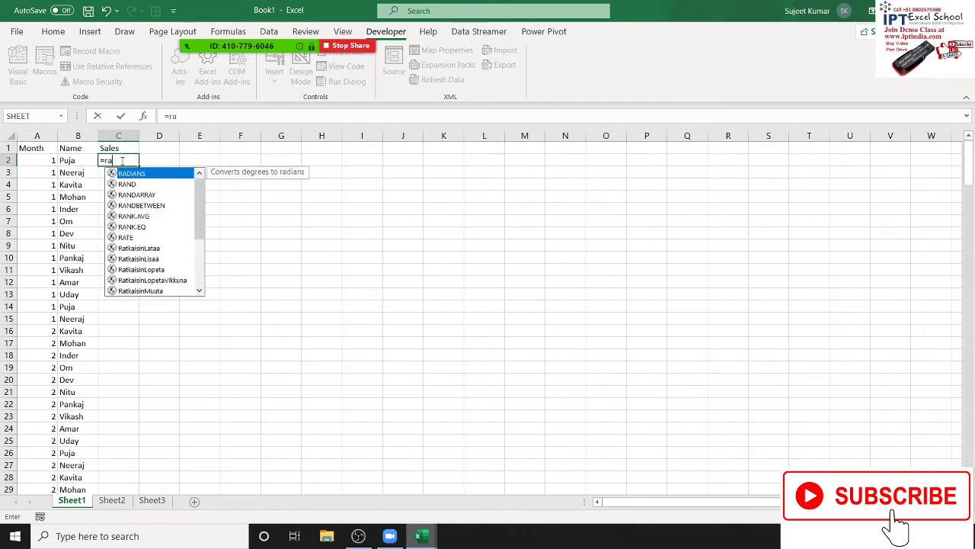
key(Down)
key(Down)
key(Down)
key(Tab)
text(10)
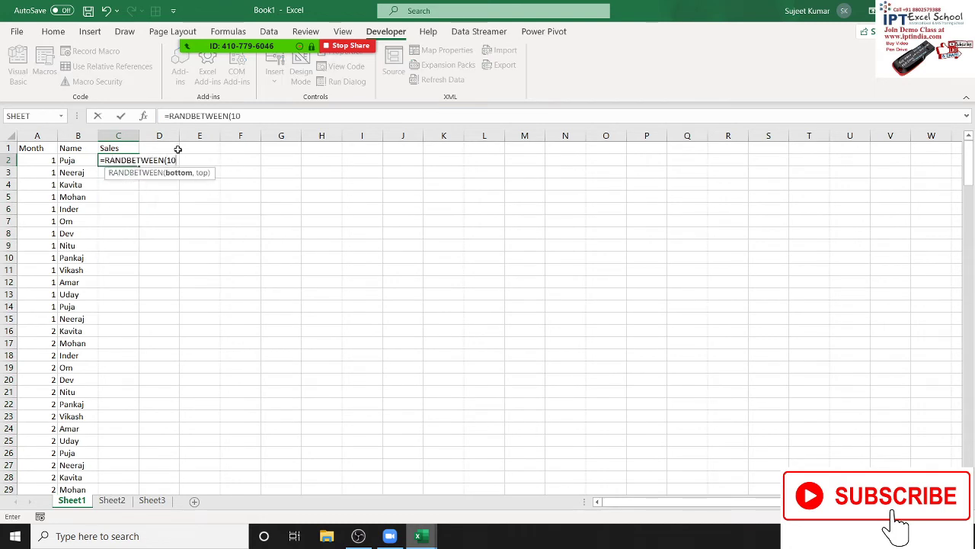
text(,50))
key(Return)
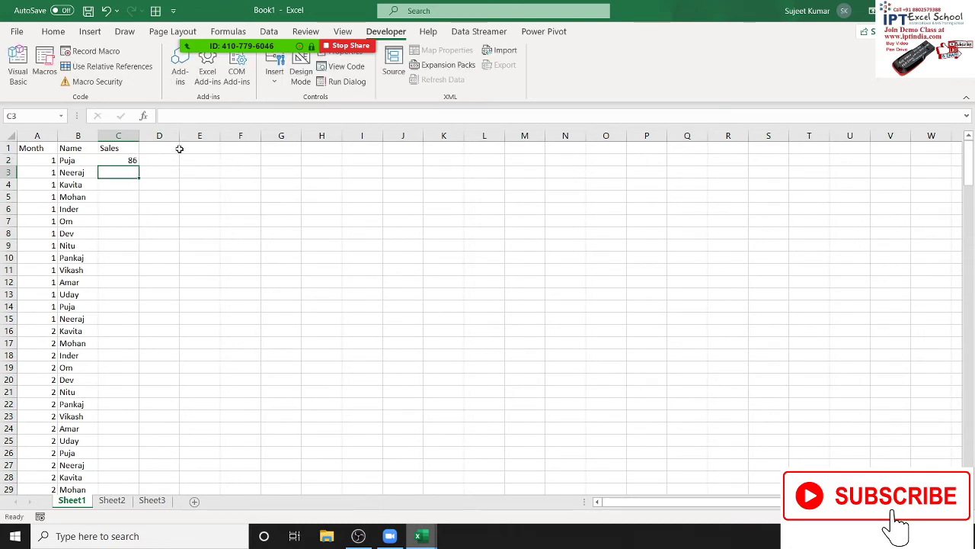
click(133, 162)
double_click(140, 166)
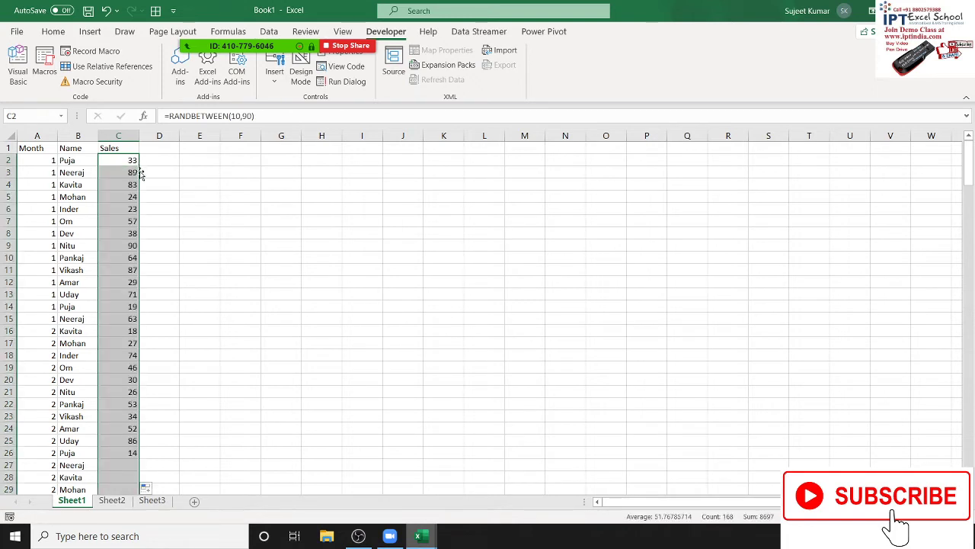
- Copy the Sales column and paste it back as fixed values
key(ctrl+c)
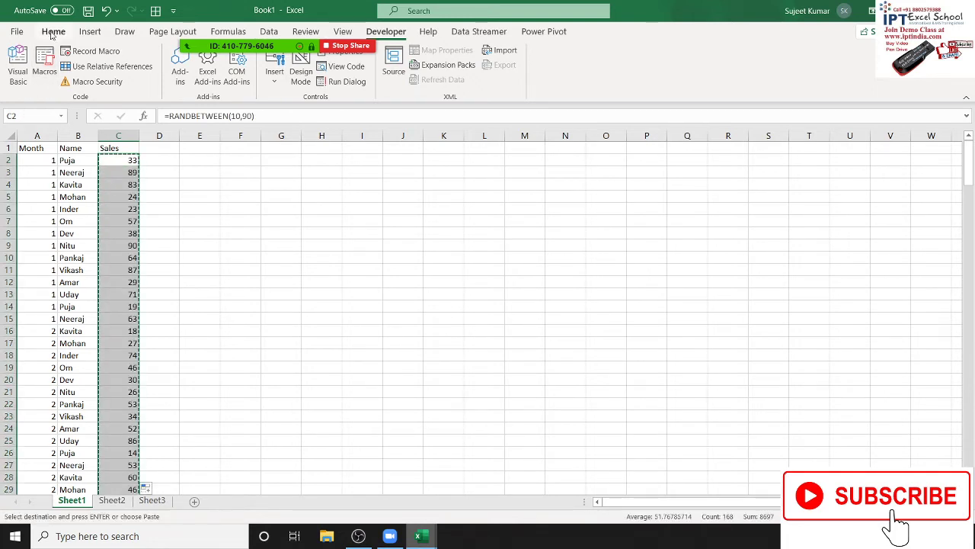
click(54, 31)
click(17, 80)
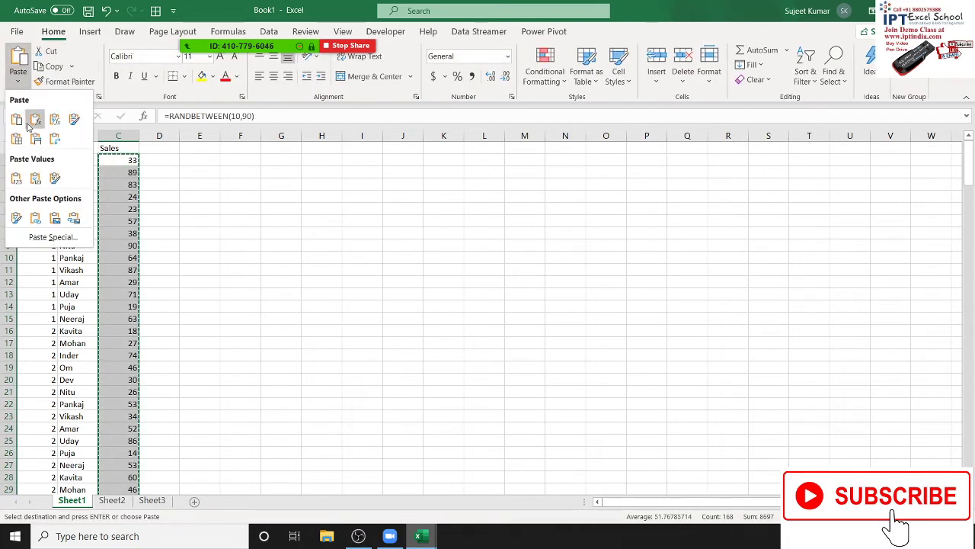
click(16, 177)
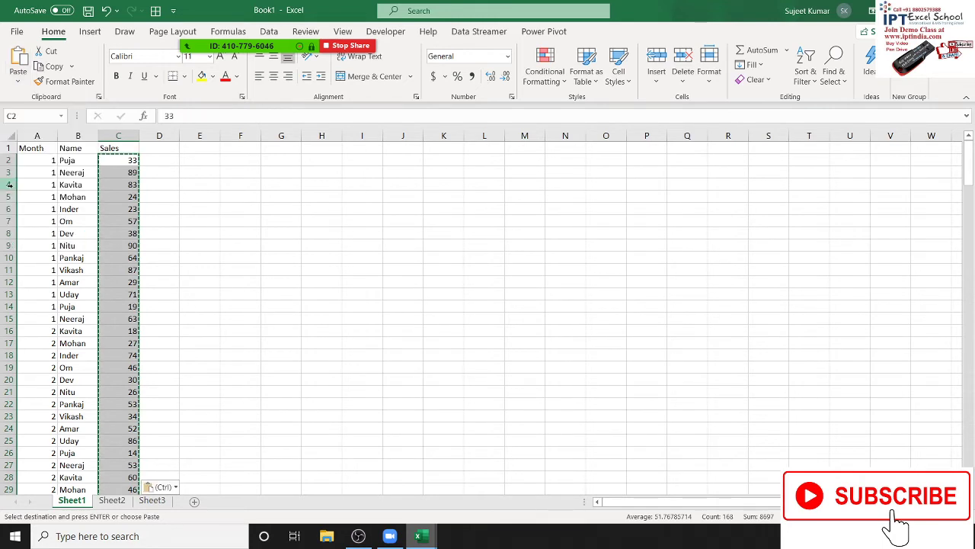
click(128, 174)
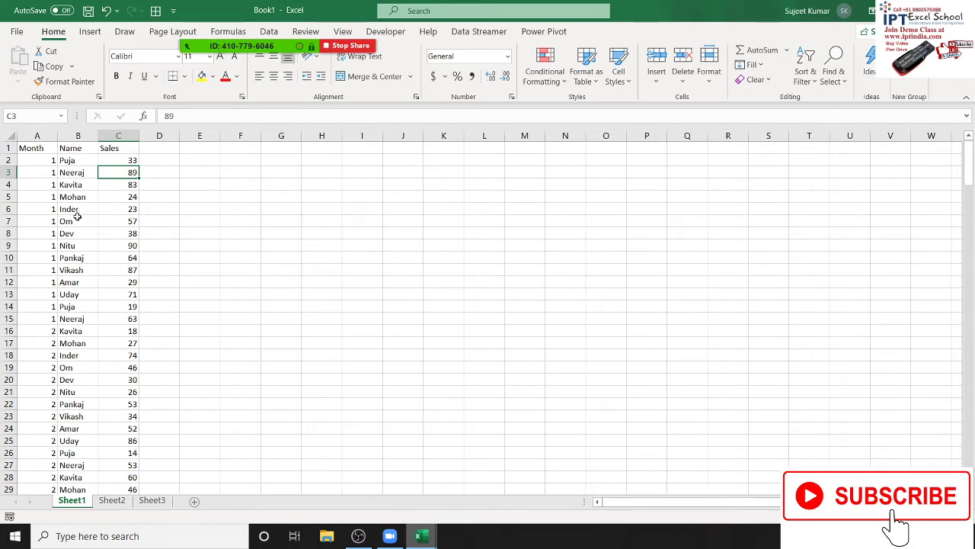
- Start recording a new macro under the default name and turn on filters for the sales table
click(11, 519)
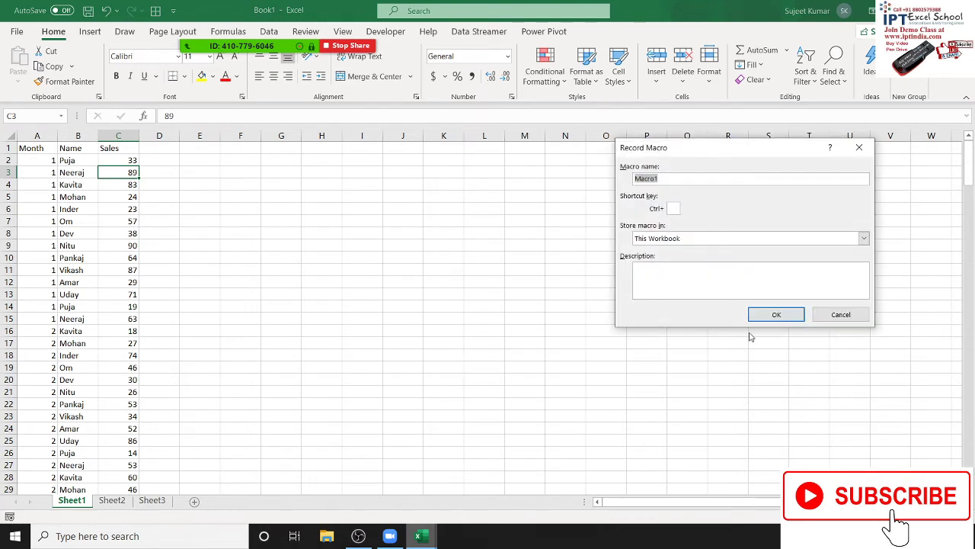
click(771, 315)
click(38, 148)
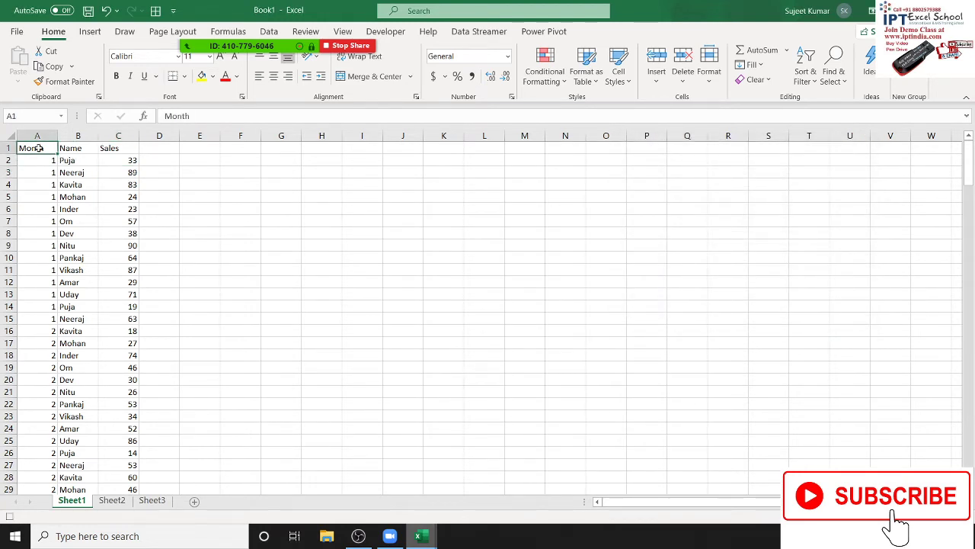
key(ctrl+shift+l)
- Filter the Month column to show only month 1 rows, then reselect A1
click(52, 148)
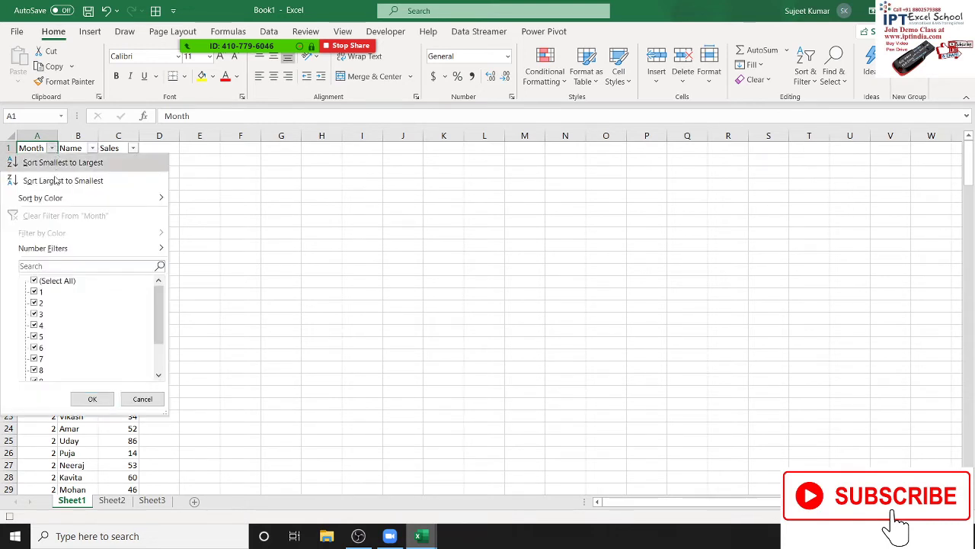
click(34, 280)
click(33, 291)
click(92, 399)
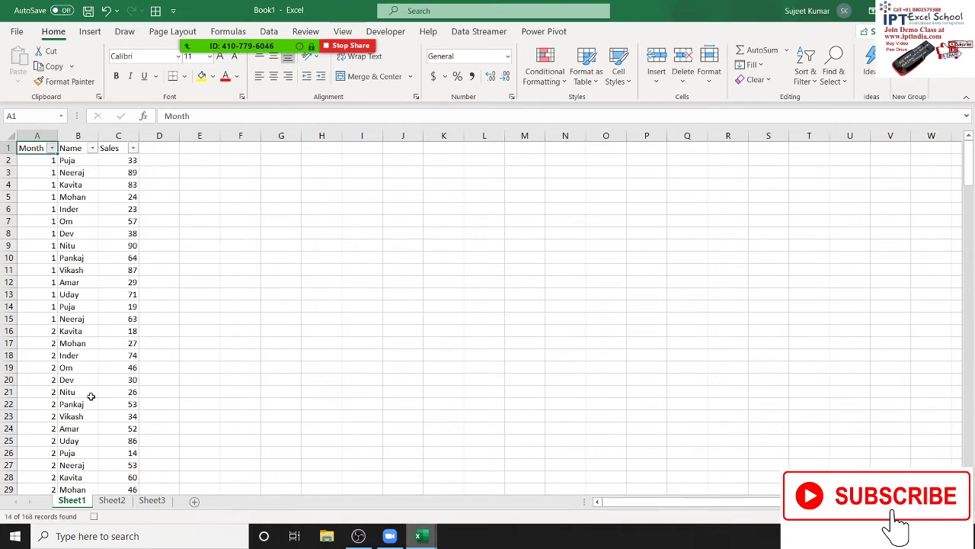
click(67, 183)
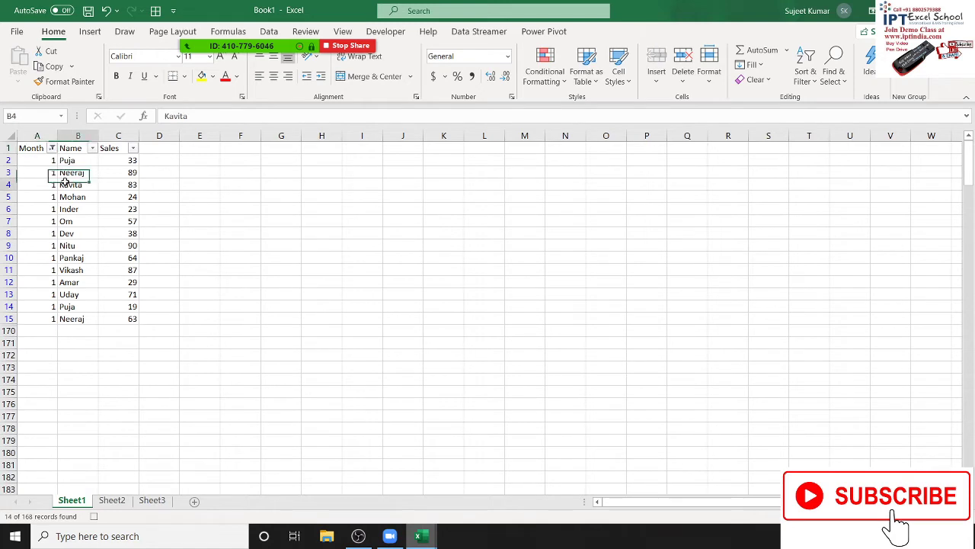
click(39, 149)
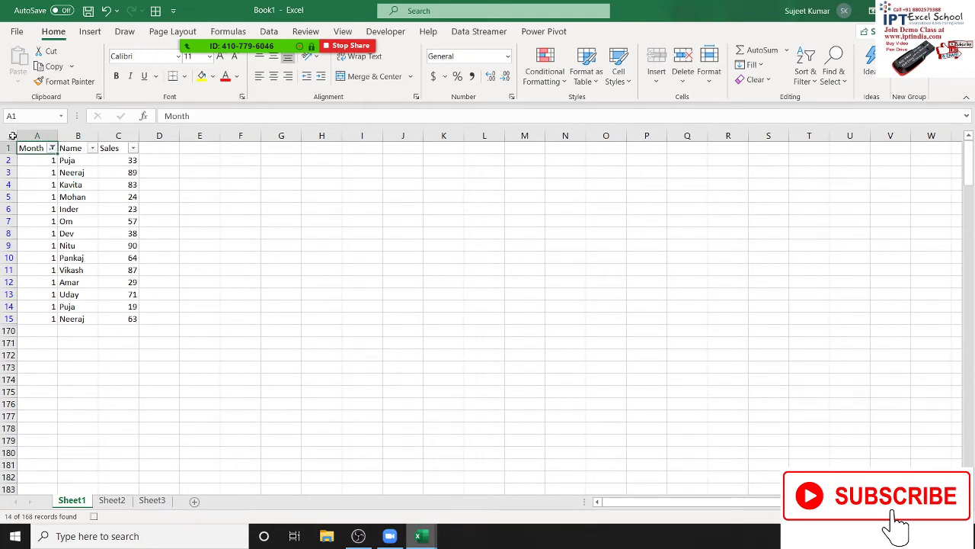
- Copy the filtered A1:C15 Month 1 rows, paste them into a new sheet, and rename it '1'
key(ctrl+a)
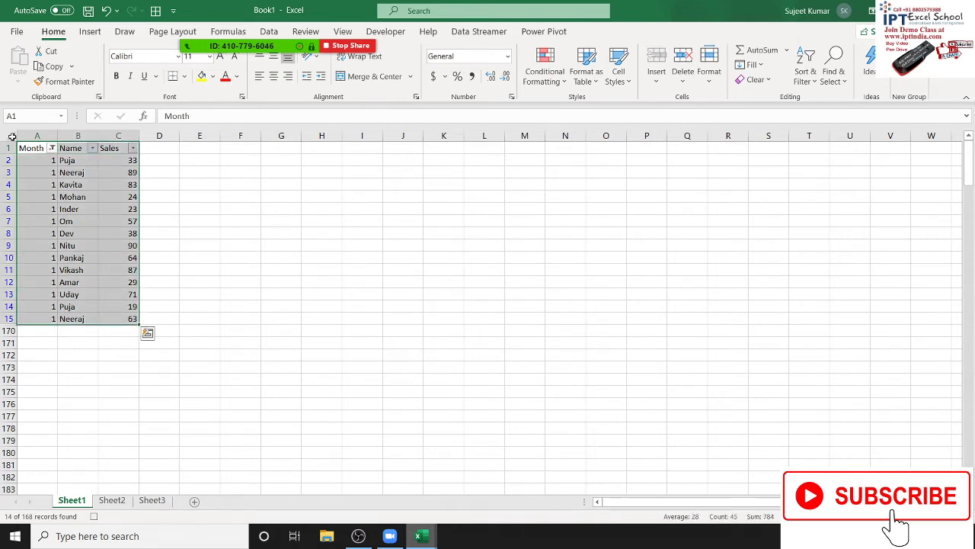
key(ctrl+c)
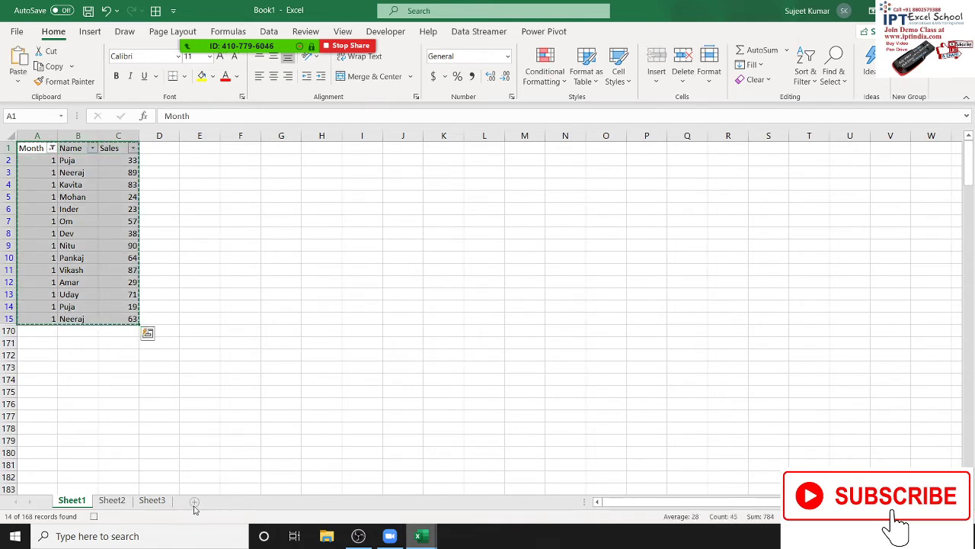
click(194, 503)
key(ctrl+v)
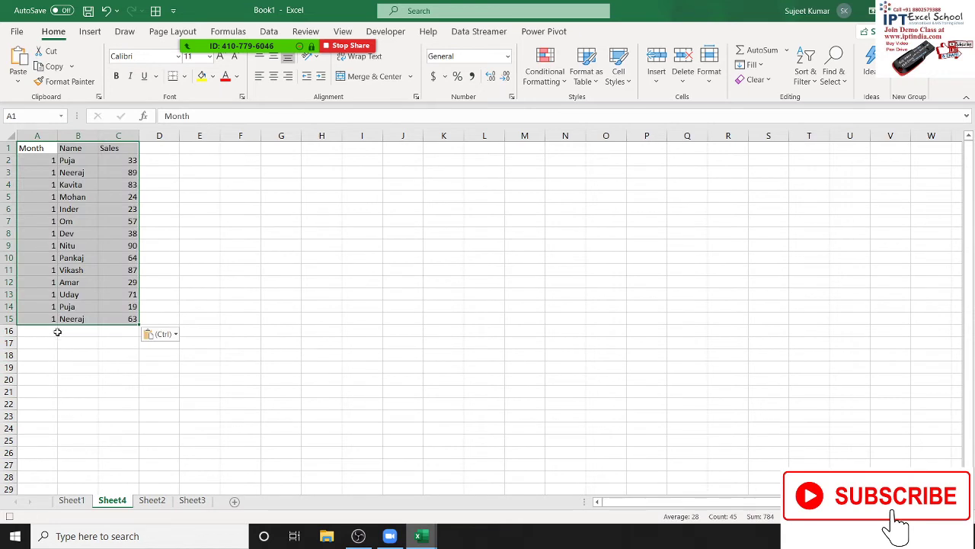
double_click(113, 501)
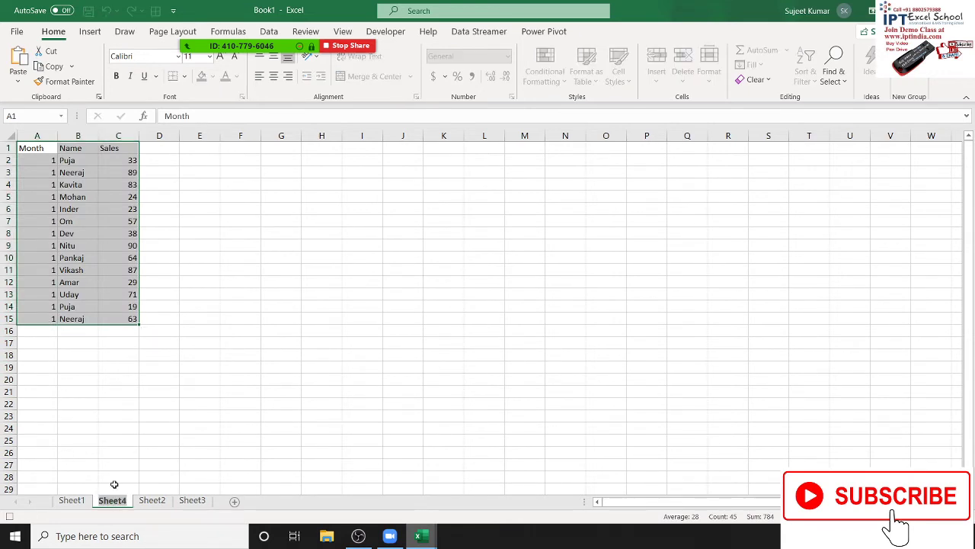
text(1)
click(73, 403)
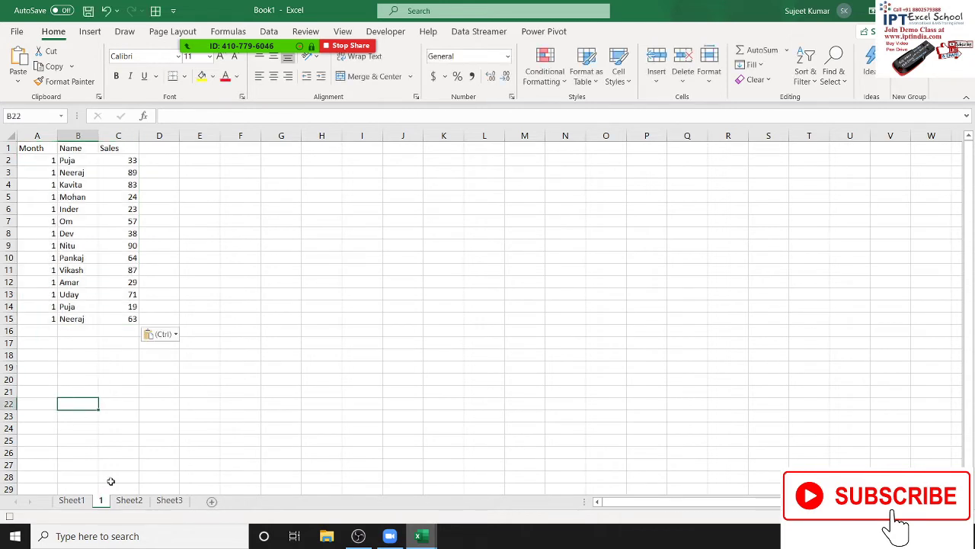
- Copy sheet 1 into a new workbook with Move or Copy
right_click(104, 503)
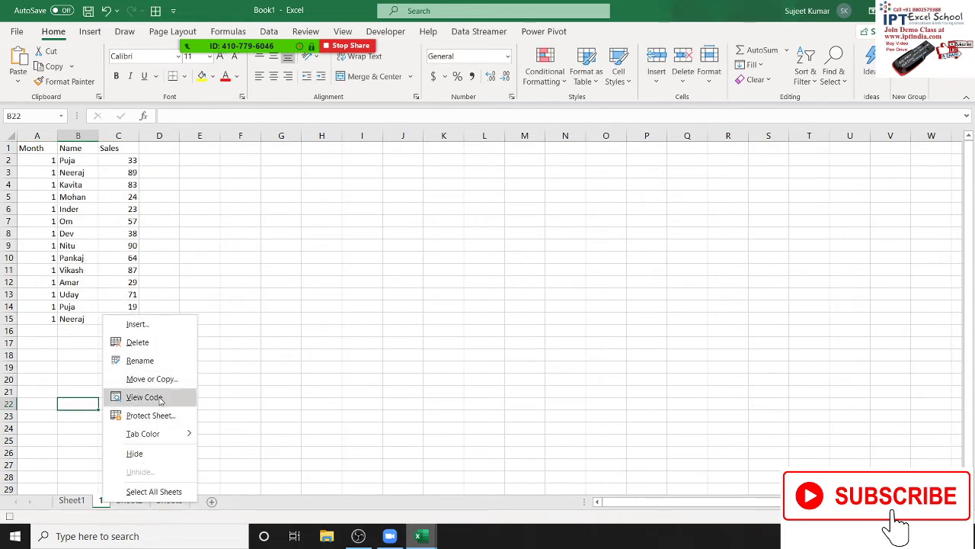
click(164, 378)
click(88, 427)
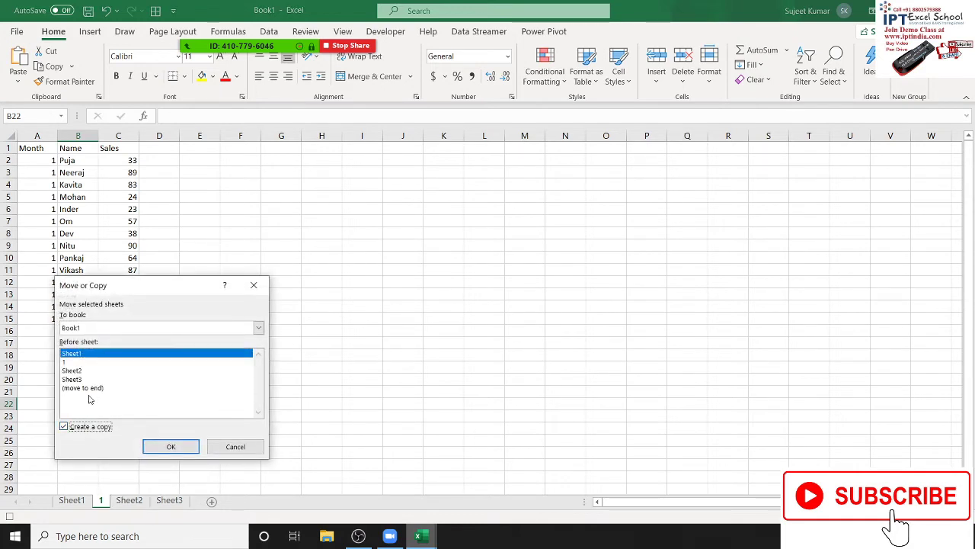
click(108, 331)
click(94, 337)
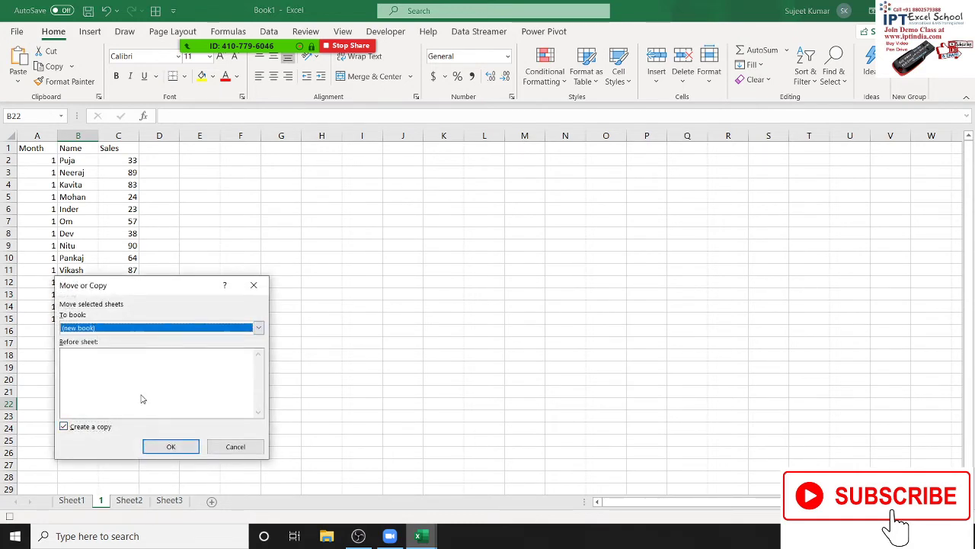
click(171, 447)
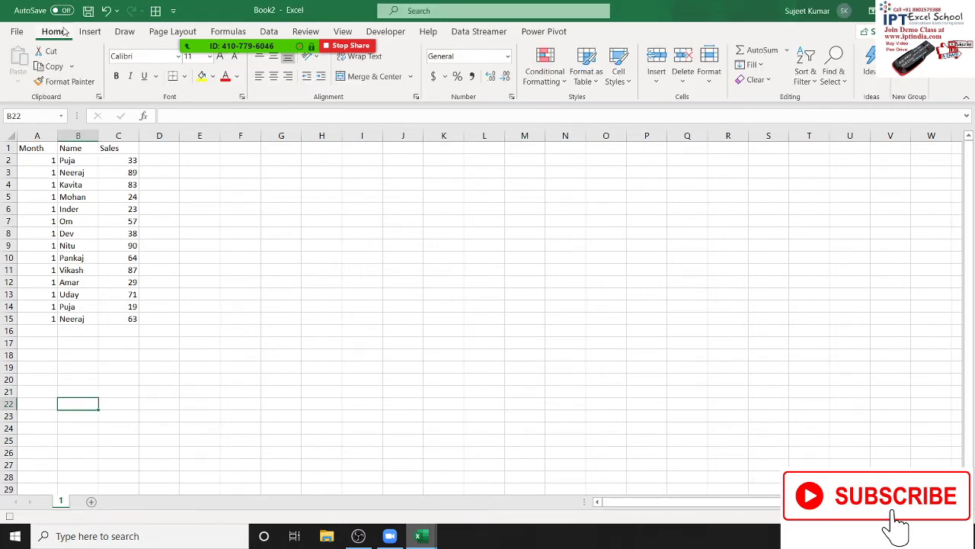
- Save the new workbook as '1' in the Downloads folder
click(87, 10)
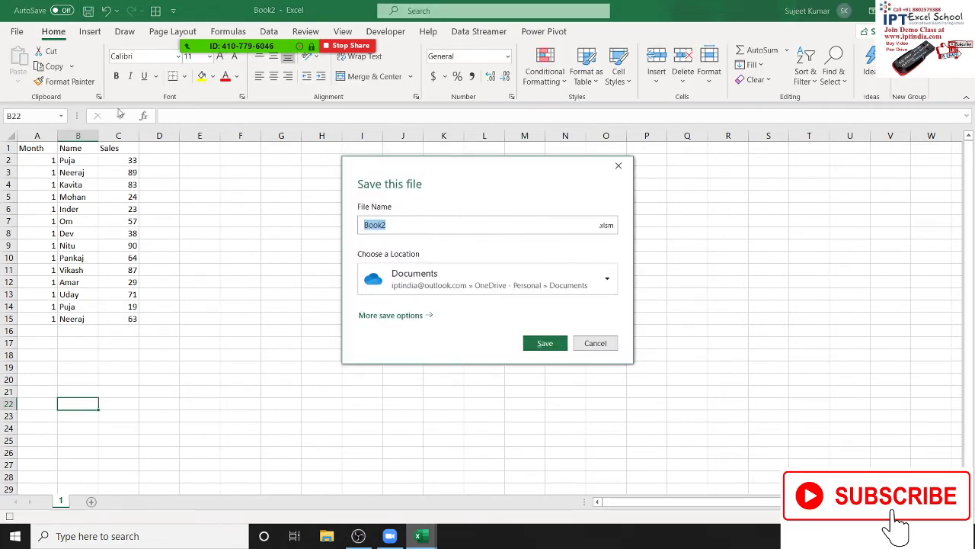
click(409, 283)
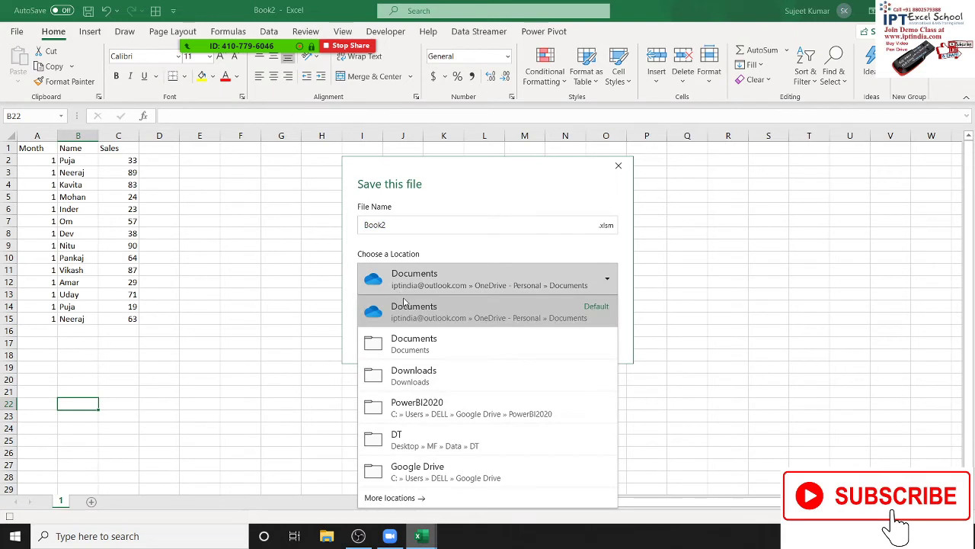
click(420, 373)
click(390, 224)
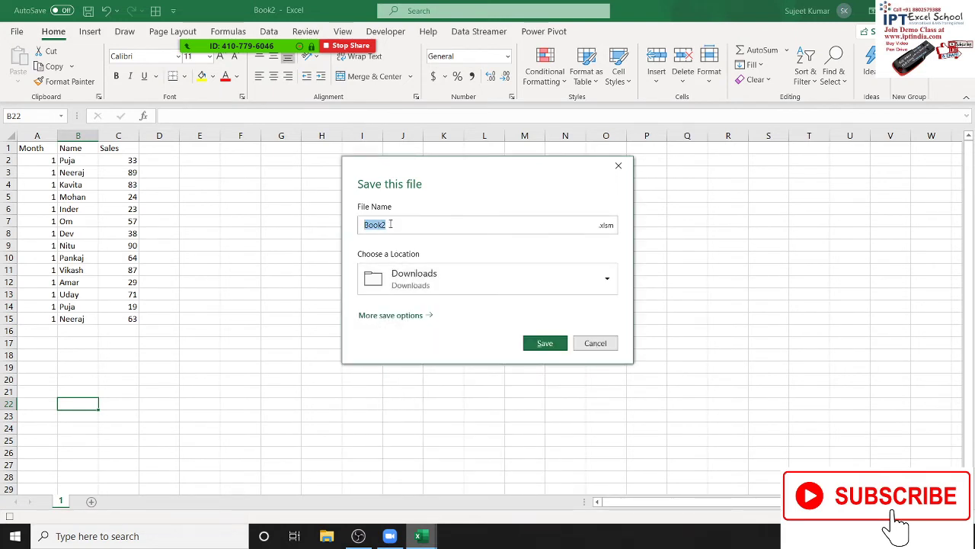
text(1)
click(560, 343)
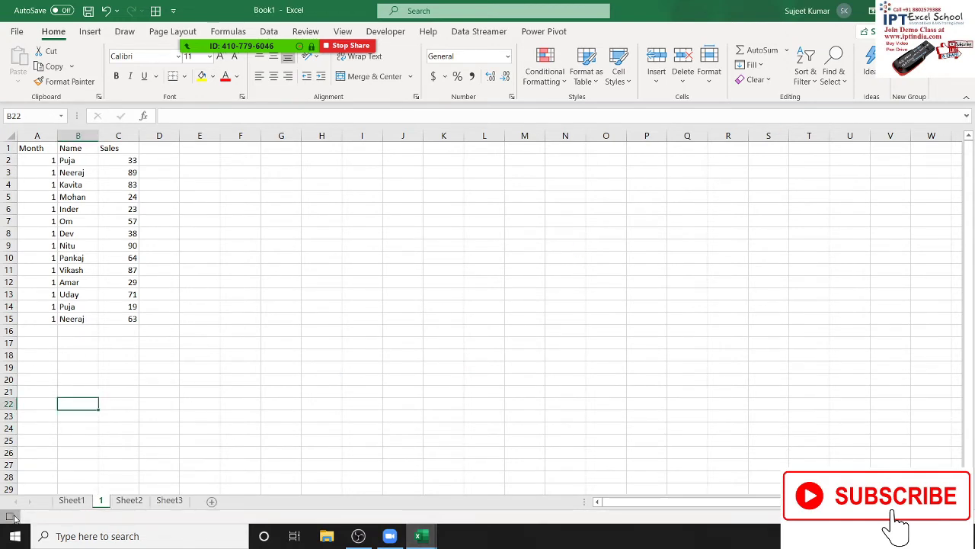
- Delete sheet 1 and turn off the filter on Sheet1's sales data
right_click(101, 505)
click(138, 347)
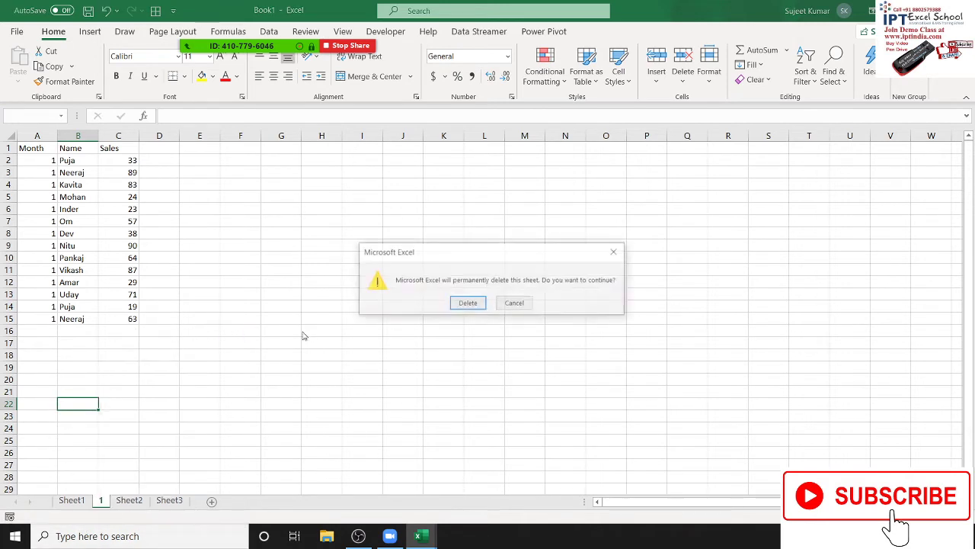
click(468, 303)
click(71, 500)
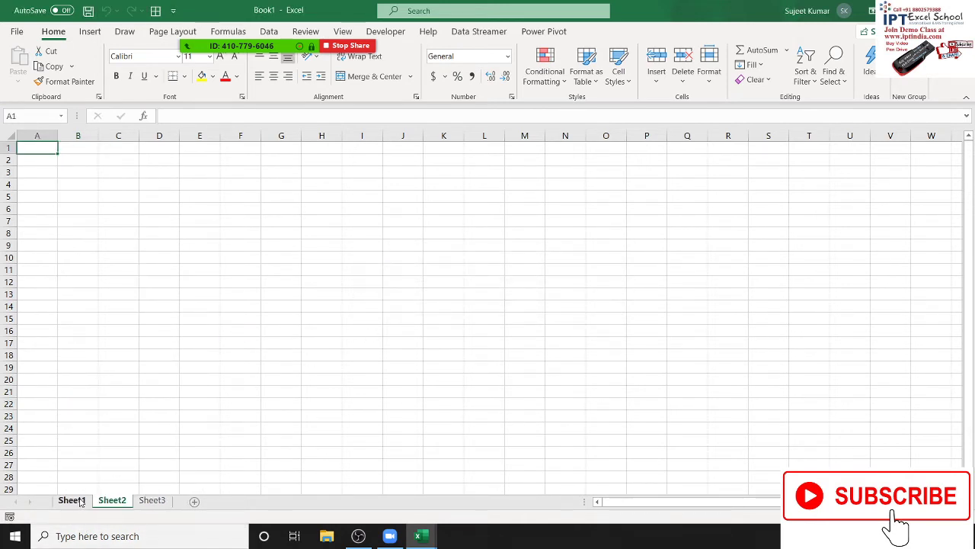
key(ctrl+shift+l)
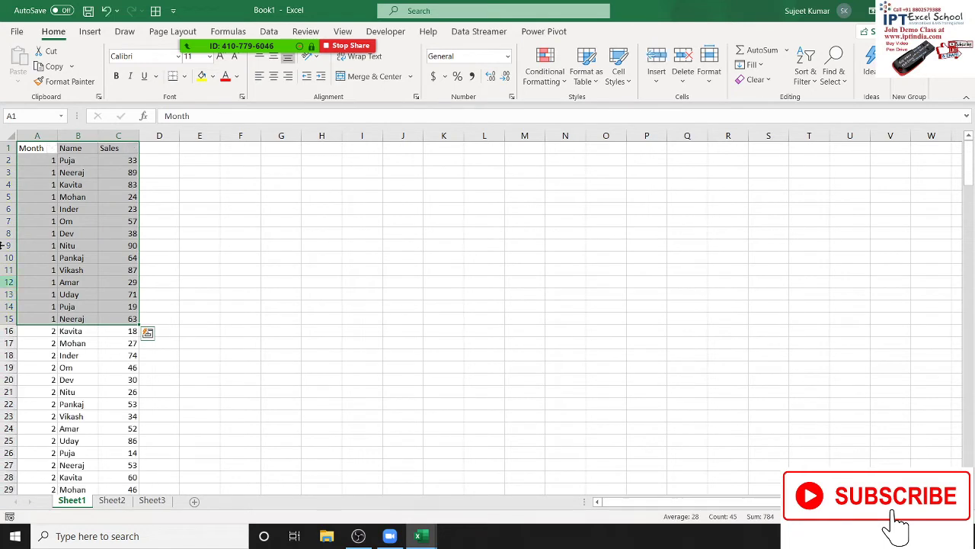
- Open Macro1 for editing in the VBA editor from the Developer Macros list
click(390, 33)
click(45, 71)
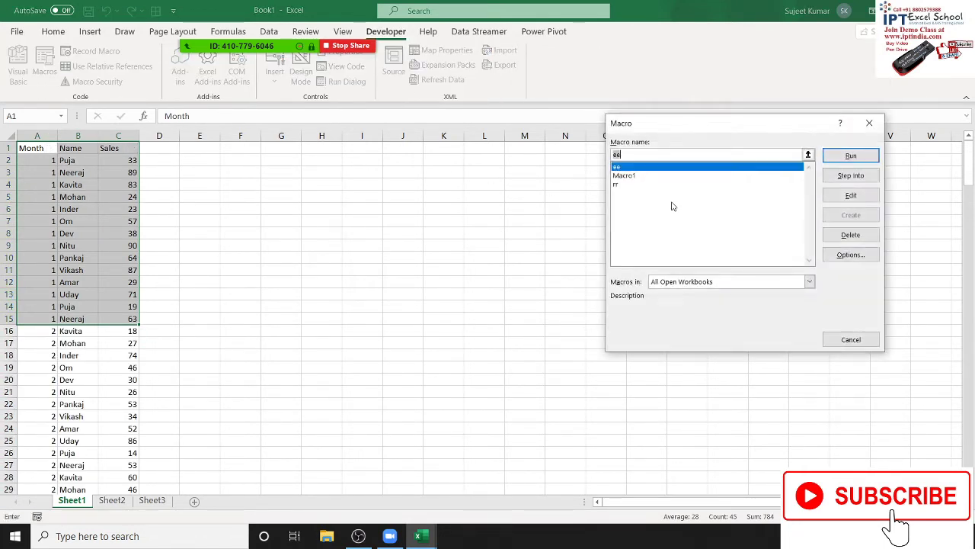
click(655, 176)
click(866, 197)
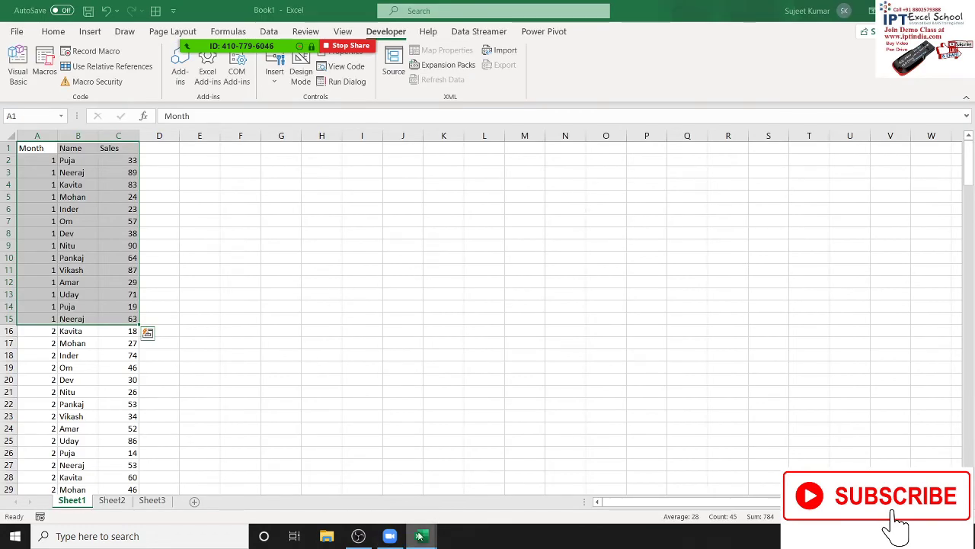
mouse_move(419, 535)
click(487, 481)
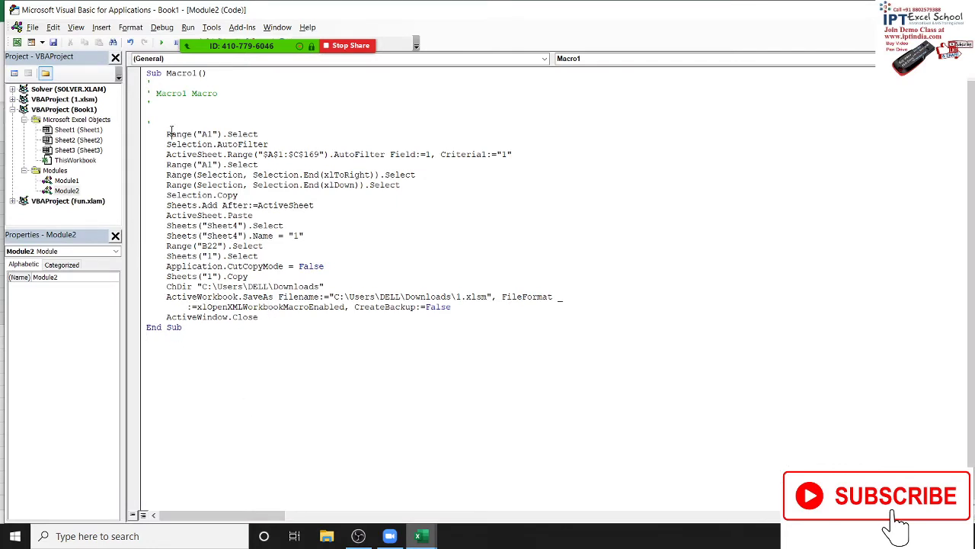
key(shift+Down)
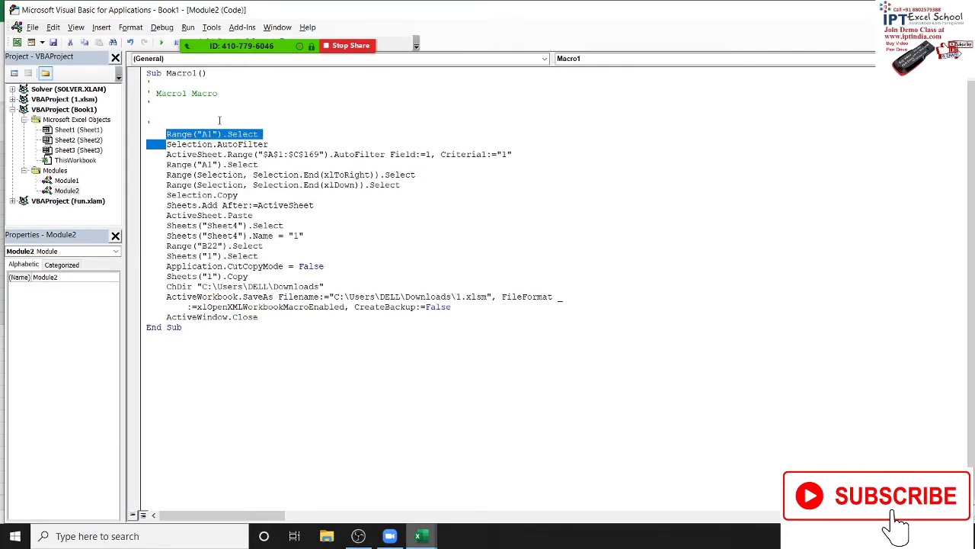
key(Down)
key(shift+Down)
key(Down)
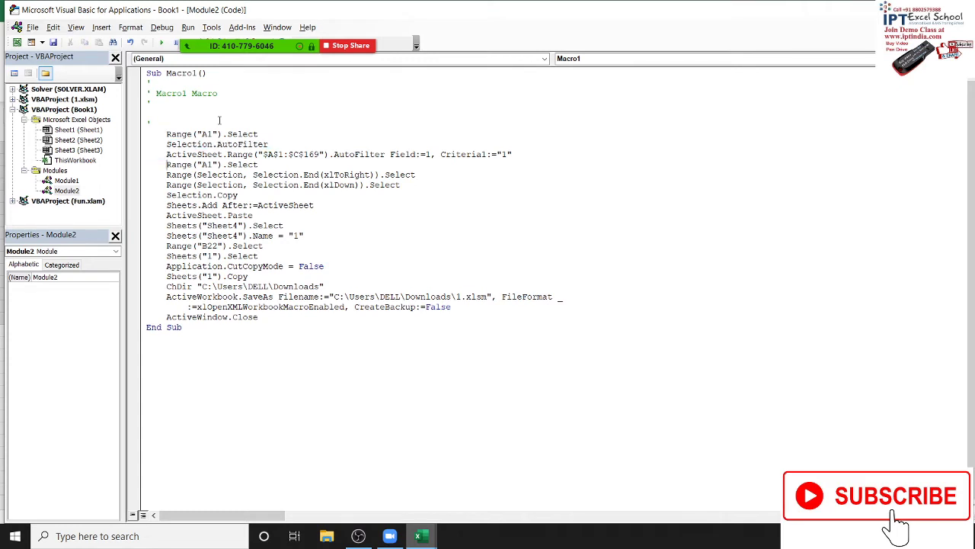
key(shift+Down)
key(Delete)
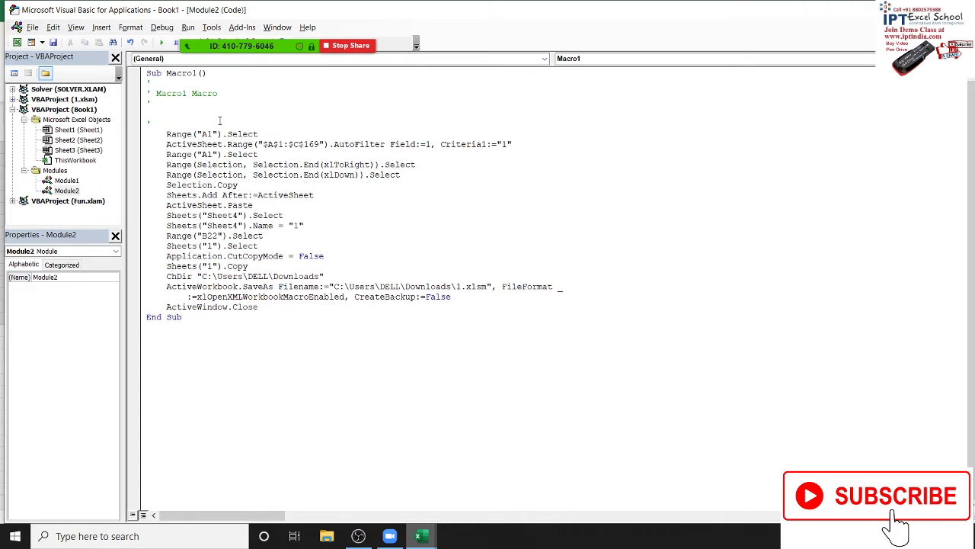
key(Delete)
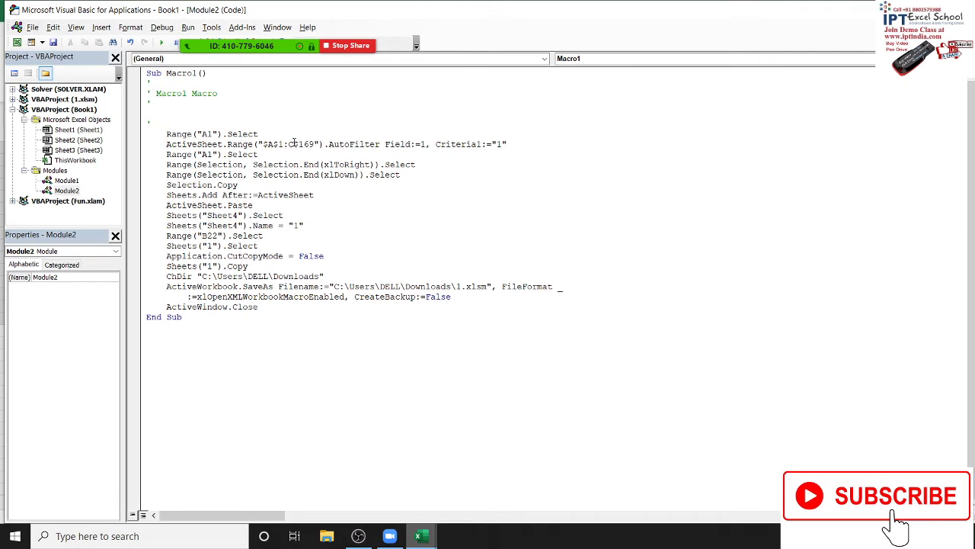
key(Delete)
key(Delete)
key(Delete)
key(Delete)
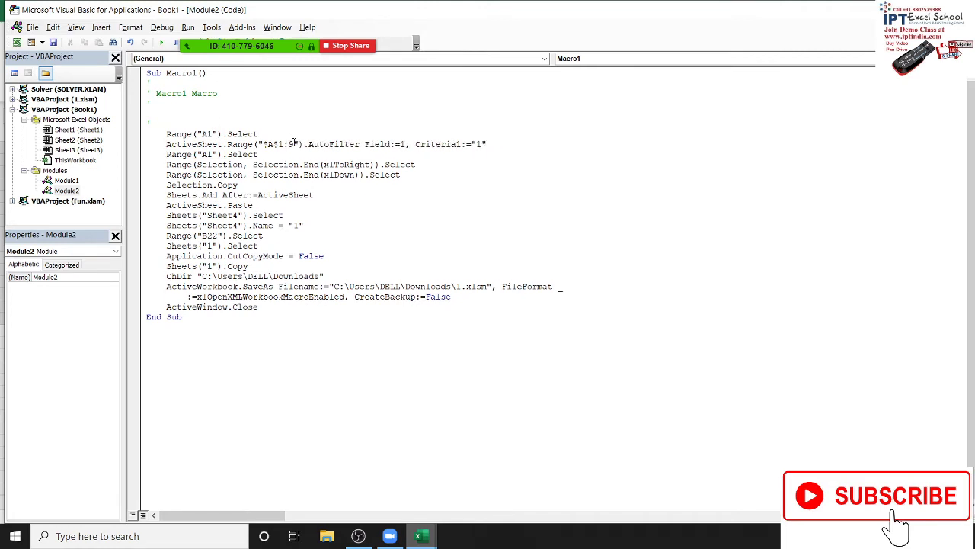
key(Delete)
key(BackSpace)
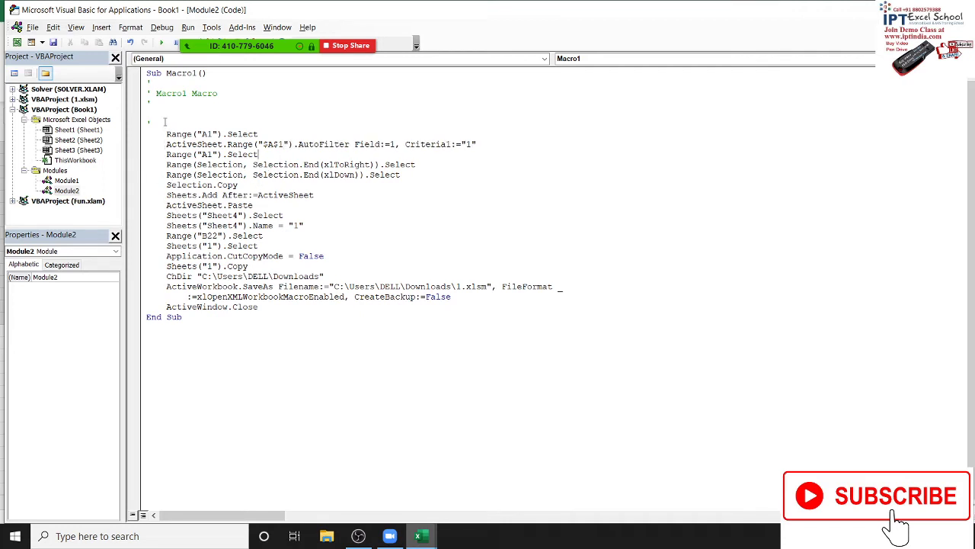
double_click(169, 135)
click(164, 139)
drag(163, 144, 160, 144)
drag(297, 151, 396, 149)
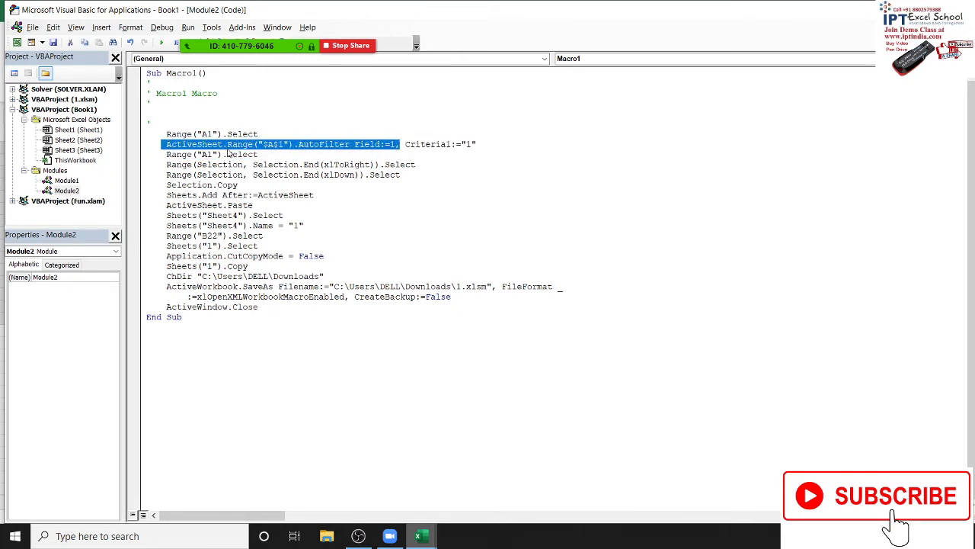
click(285, 144)
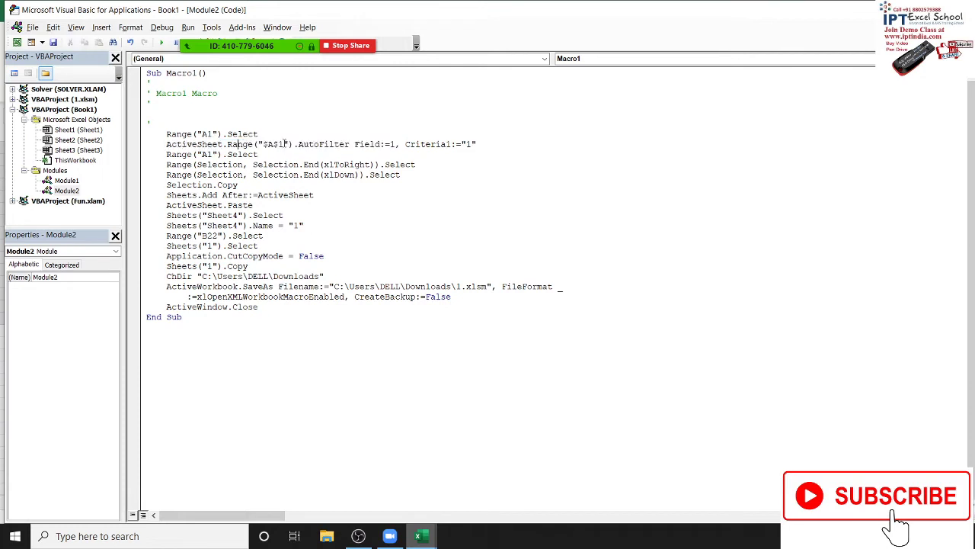
double_click(322, 144)
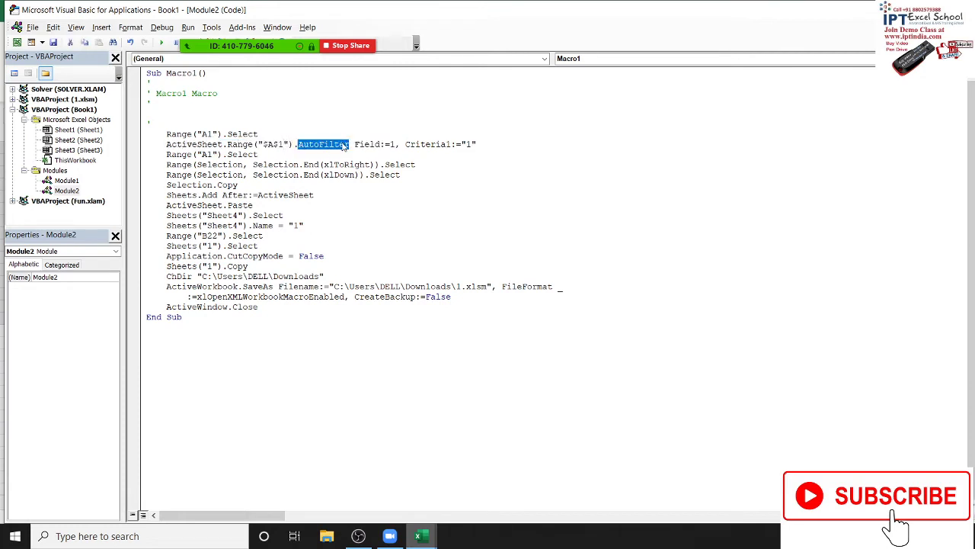
click(351, 144)
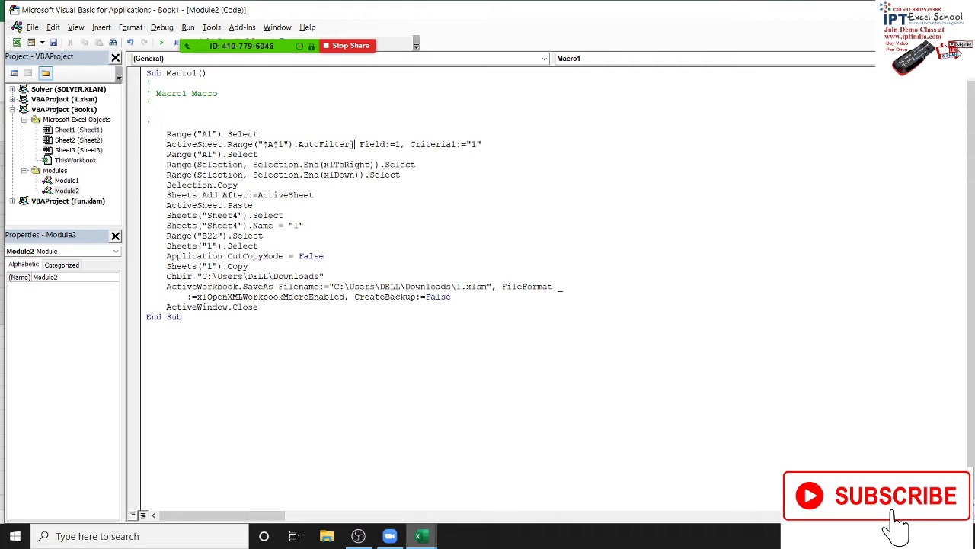
key(alt+F11)
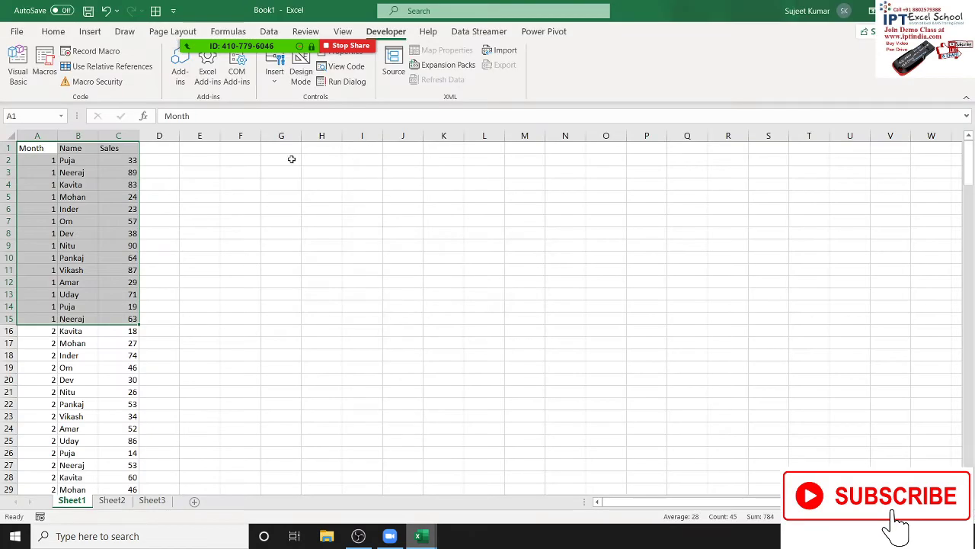
click(36, 136)
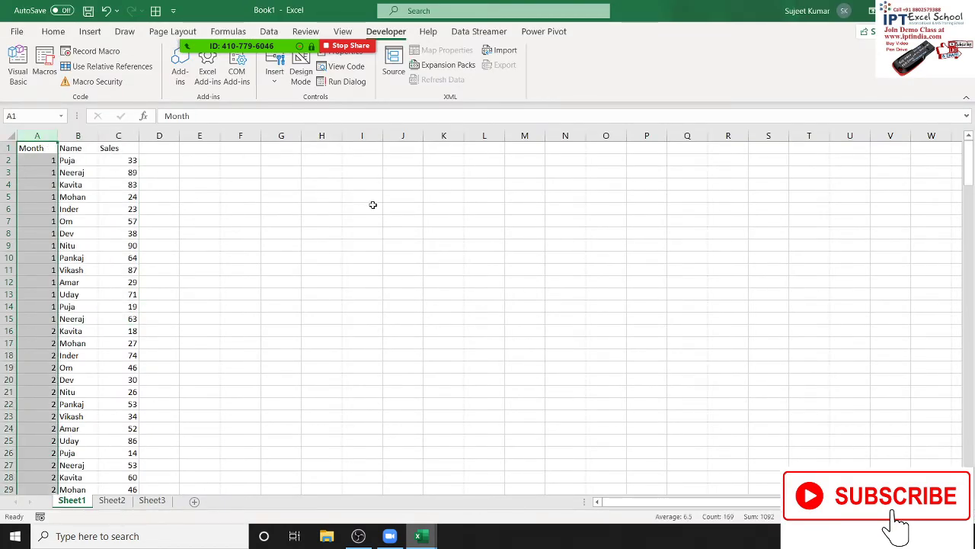
key(alt+F11)
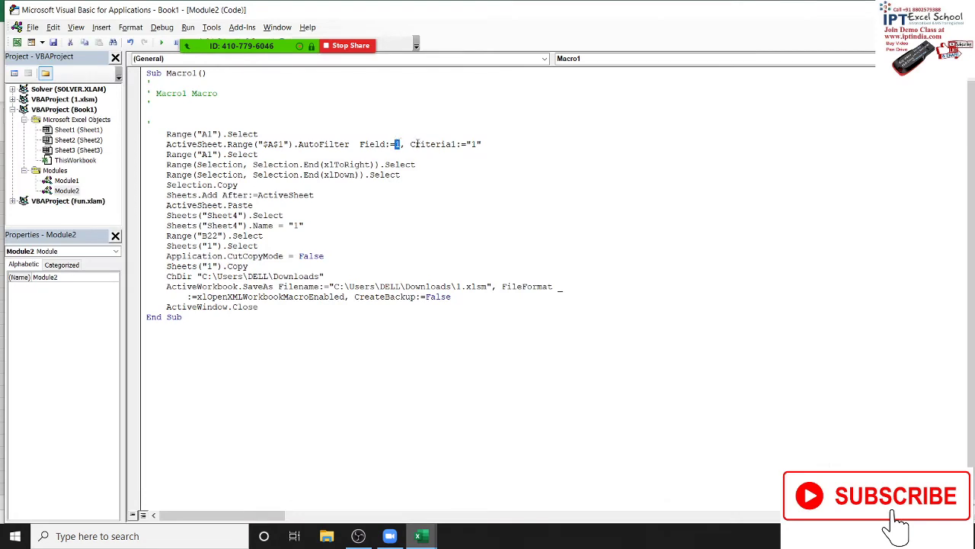
double_click(419, 144)
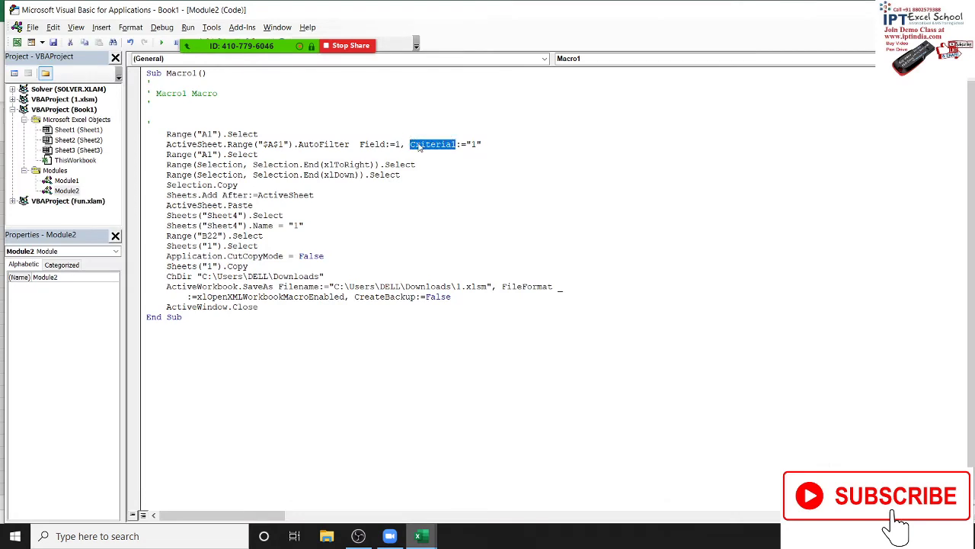
triple_click(475, 143)
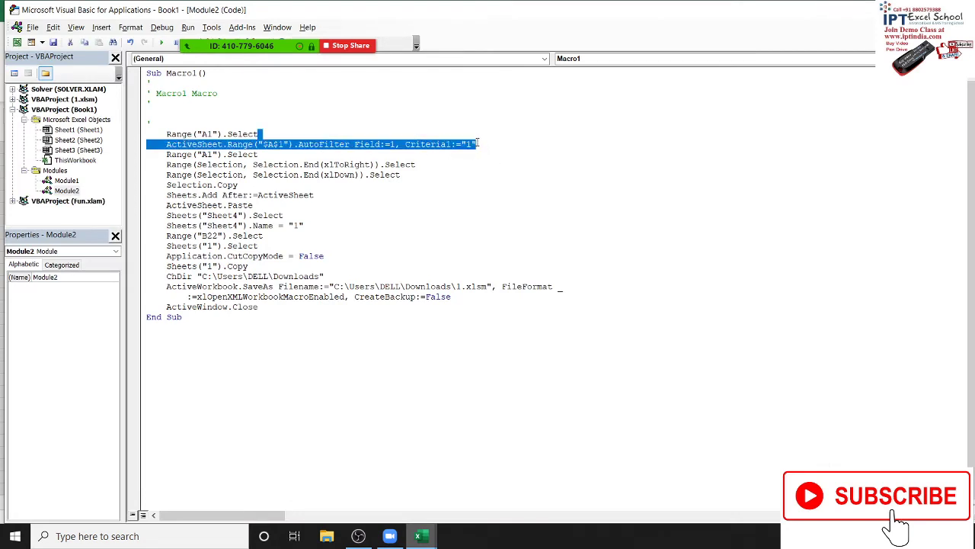
click(194, 144)
double_click(194, 144)
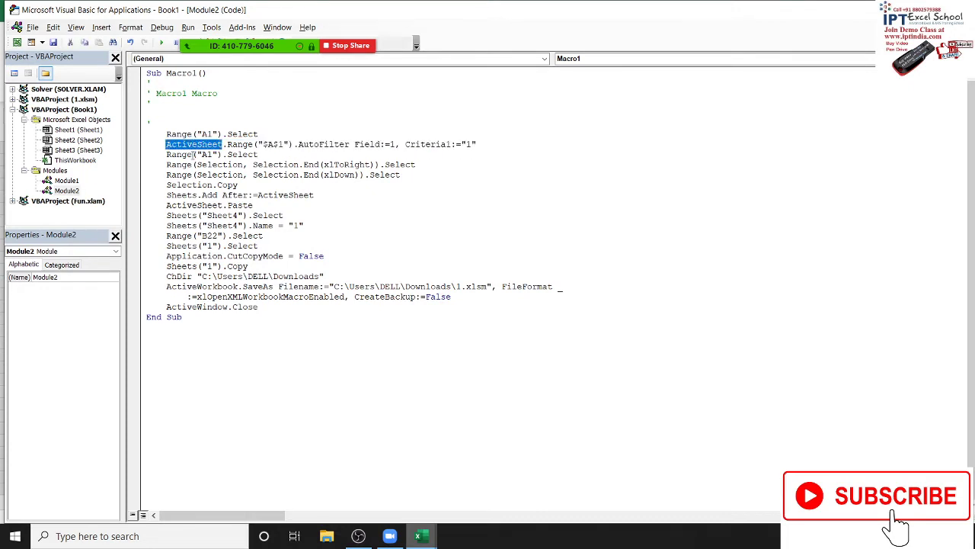
double_click(181, 155)
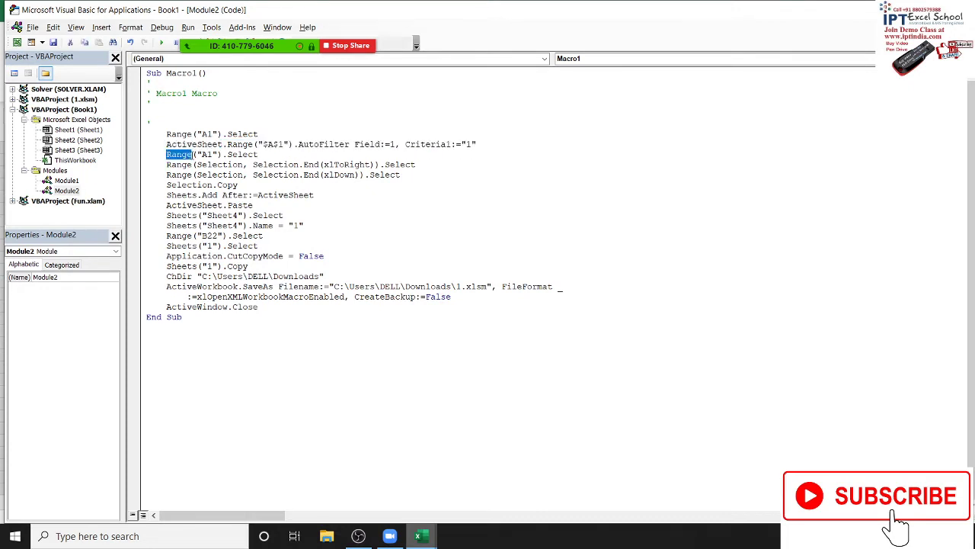
click(177, 165)
- Select the full table A1:C169 in Excel from A1, then return to Macro1's code
drag(166, 165, 166, 185)
key(alt+F11)
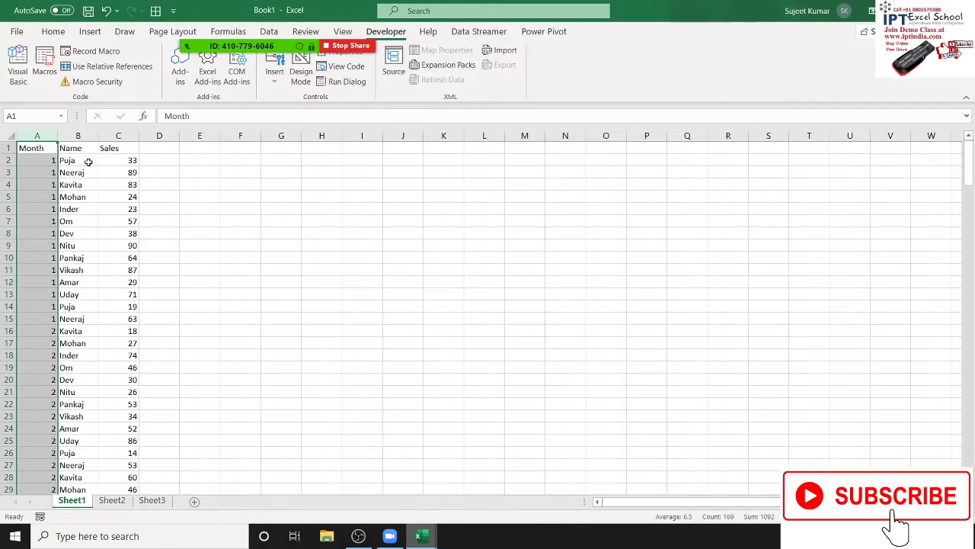
click(40, 148)
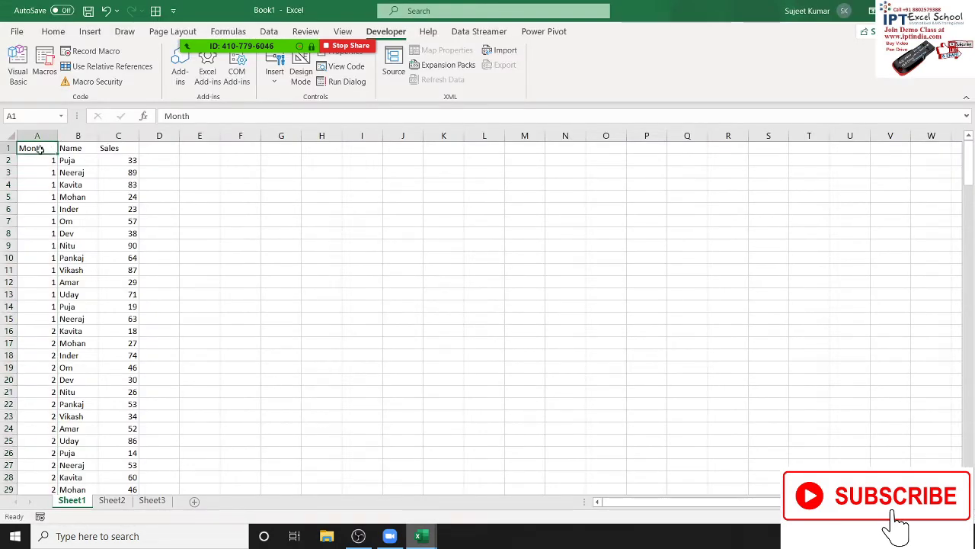
key(ctrl+shift+Right)
key(ctrl+shift+Down)
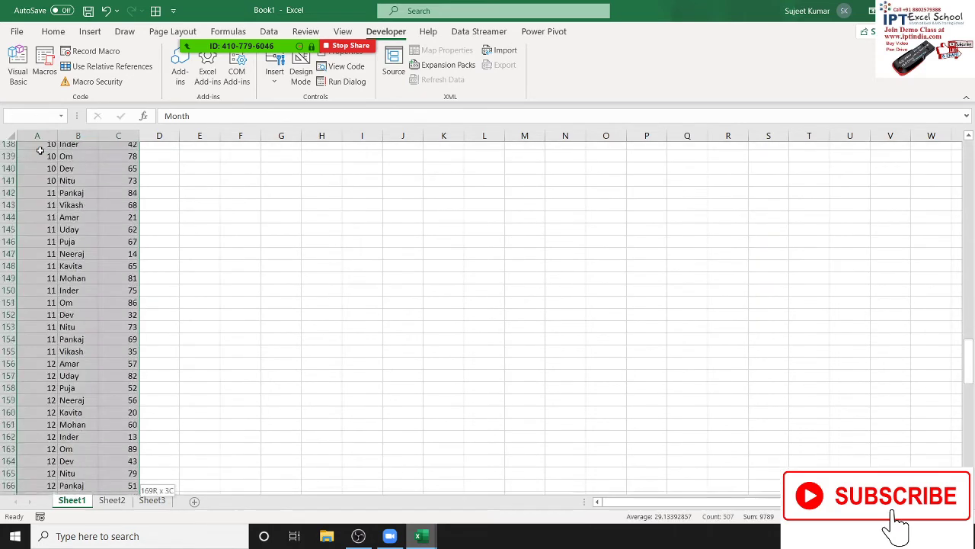
key(alt+F11)
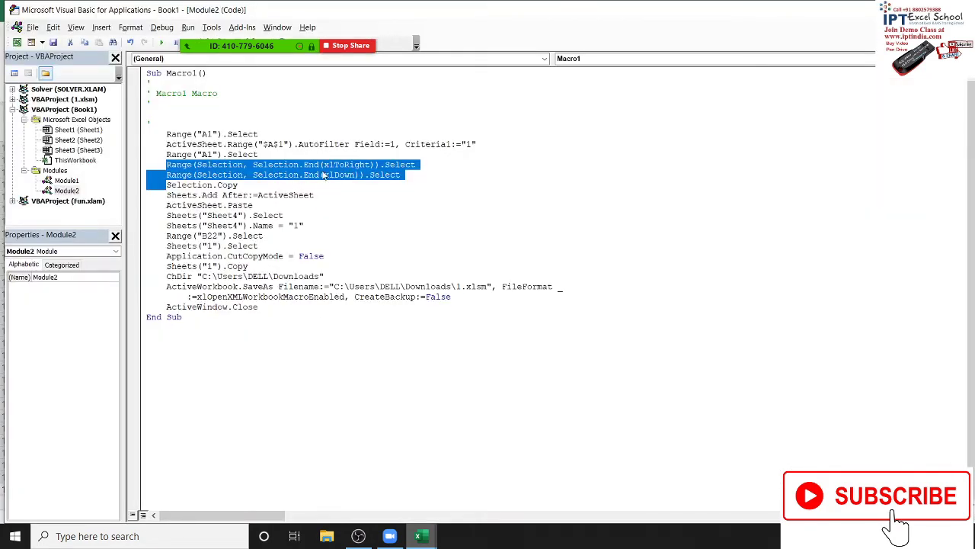
- Review the recorded Selection, xlToRight, copy and Sheets.Add lines in Macro1
click(318, 169)
double_click(276, 164)
double_click(347, 165)
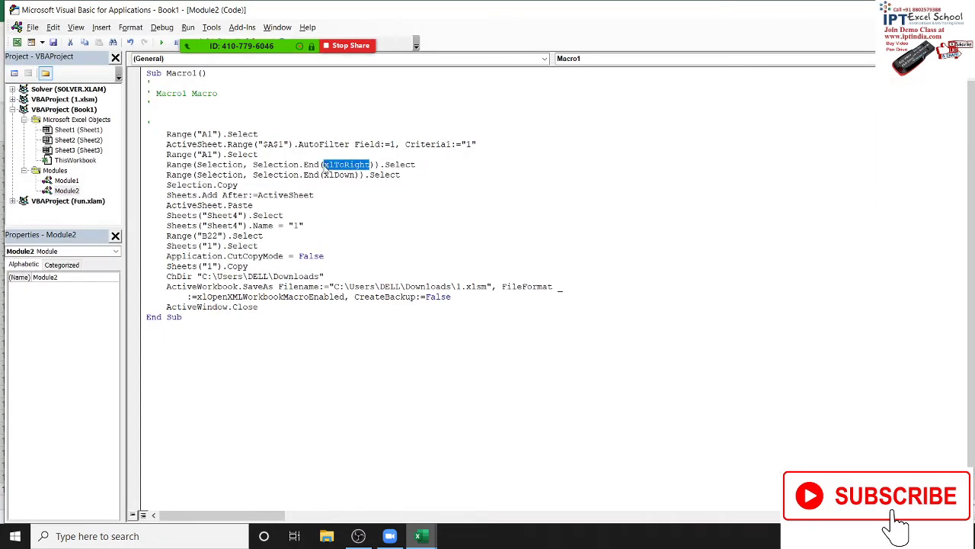
double_click(228, 175)
double_click(275, 175)
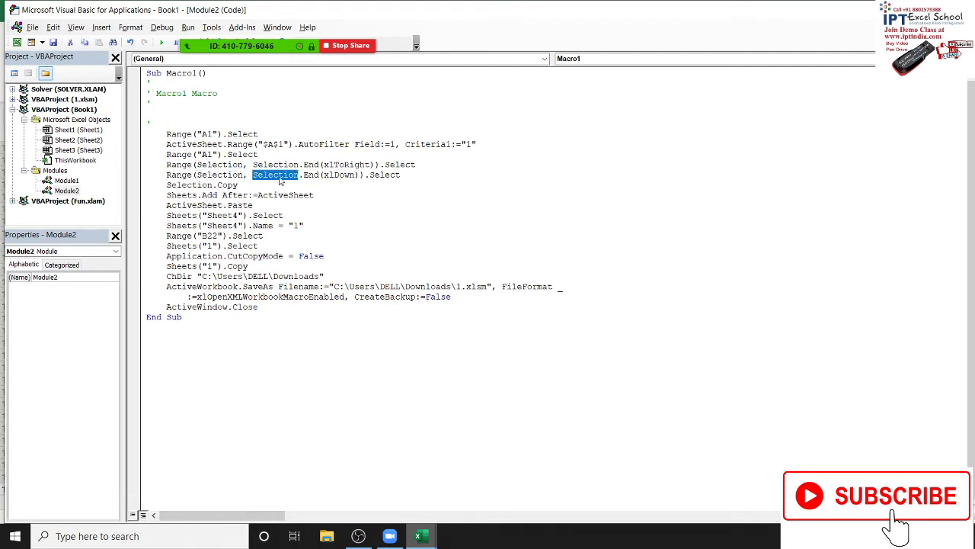
drag(400, 174, 237, 164)
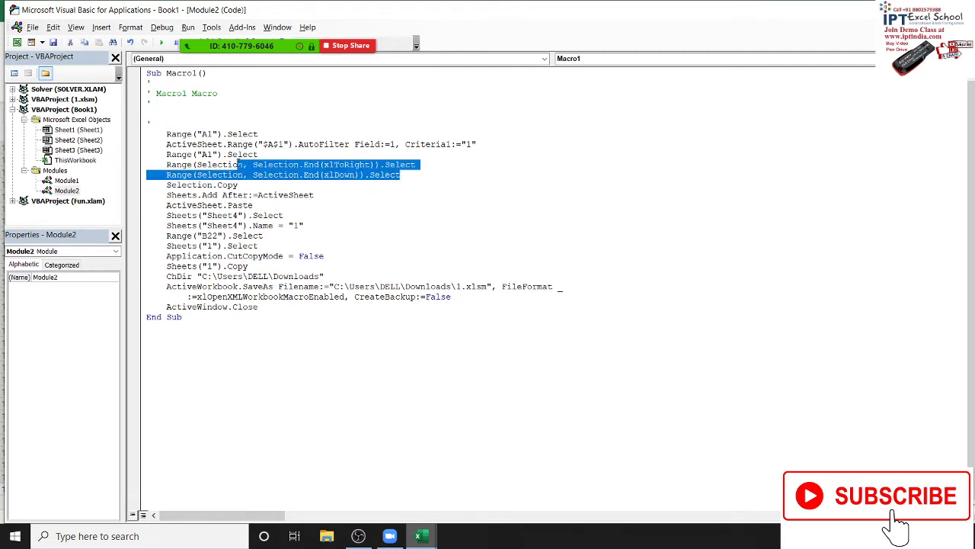
double_click(208, 195)
click(214, 196)
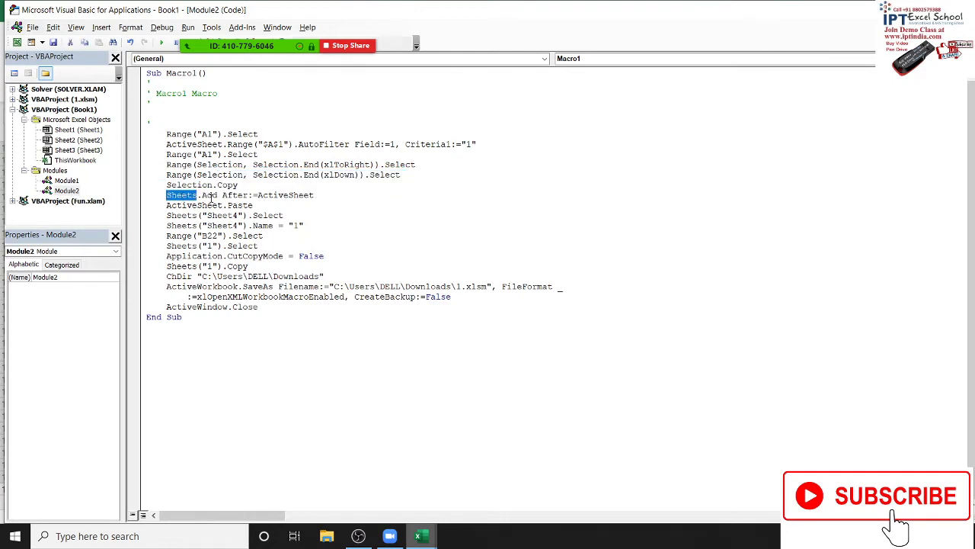
- Replace ActiveSheet with Sheets(Sheets.Count) in the Sheets.Add After argument
double_click(235, 195)
drag(260, 195, 315, 195)
click(332, 195)
key(BackSpace)
key(BackSpace)
key(BackSpace)
key(BackSpace)
key(BackSpace)
key(BackSpace)
key(BackSpace)
key(BackSpace)
key(BackSpace)
key(BackSpace)
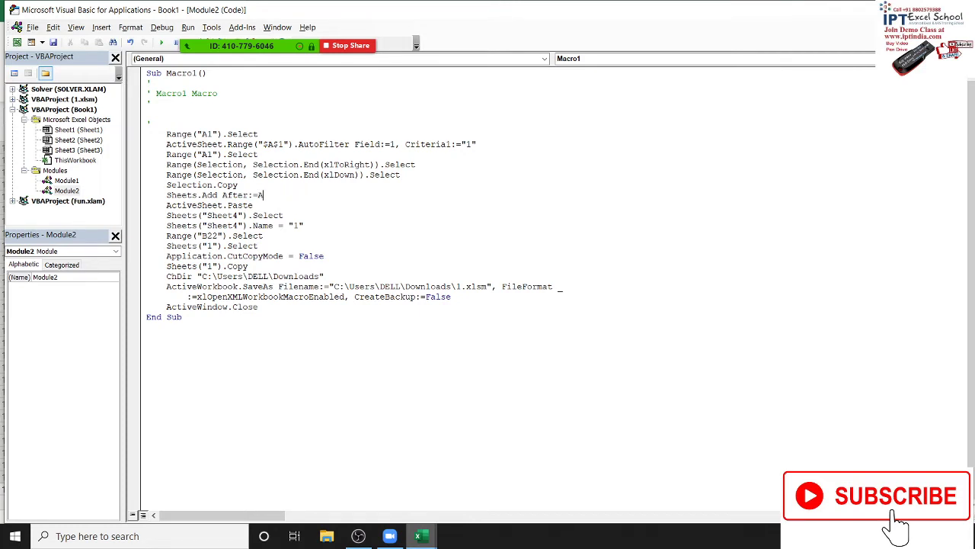
key(BackSpace)
text(she)
text(ets()
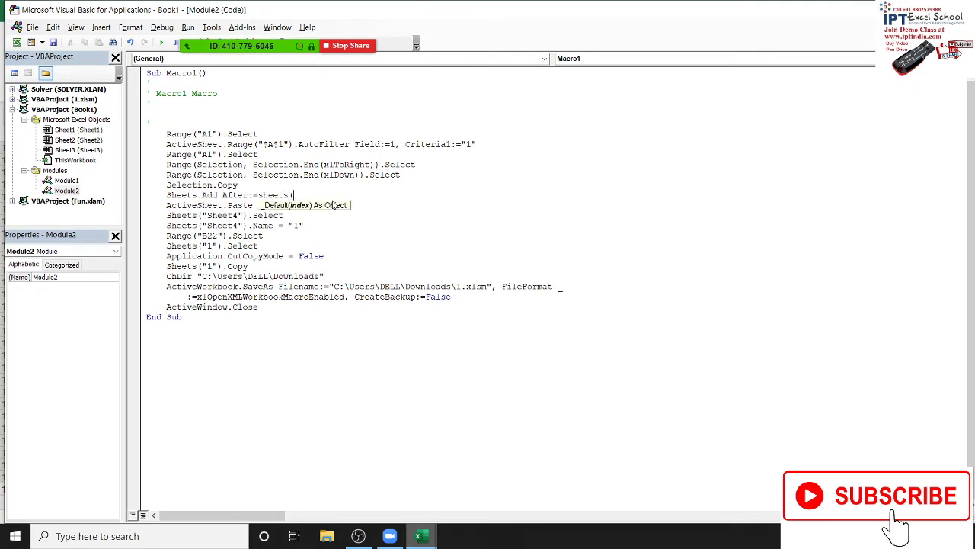
text(she)
text(ets)
text(.)
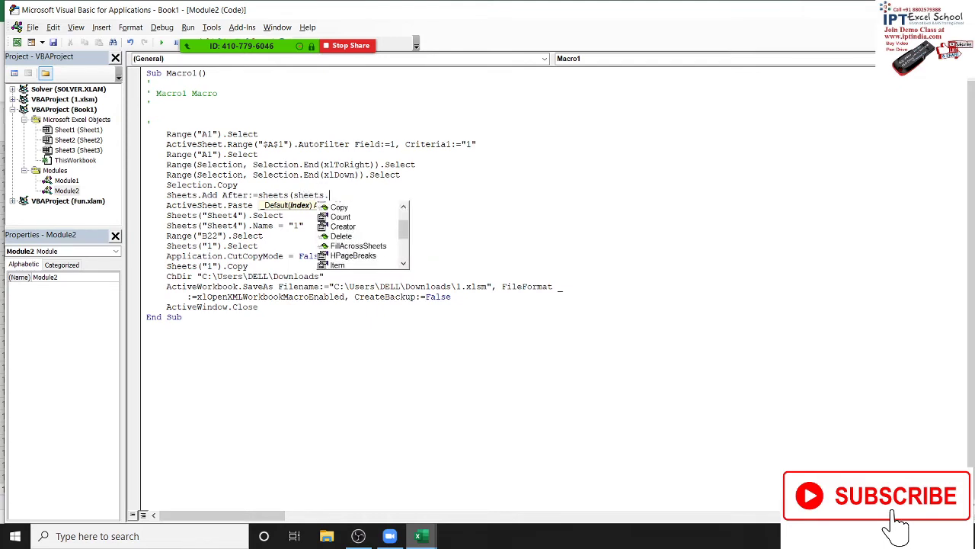
text(cop)
double_click(341, 216)
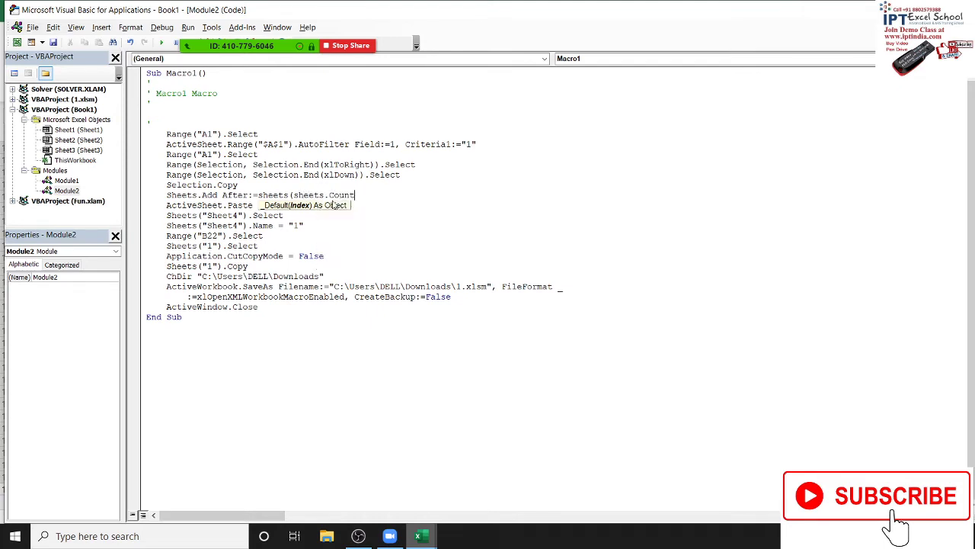
text())
click(333, 204)
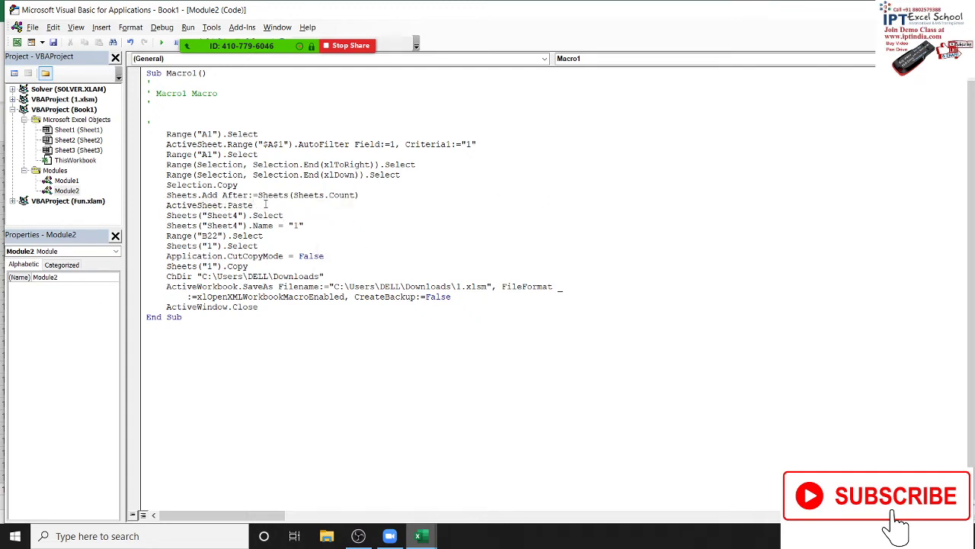
- Delete the Sheets("Sheet4").Select line and change the Sheet4 name reference to ActiveSheet
drag(283, 216, 166, 216)
key(Delete)
double_click(199, 204)
key(ctrl+c)
drag(248, 226, 160, 226)
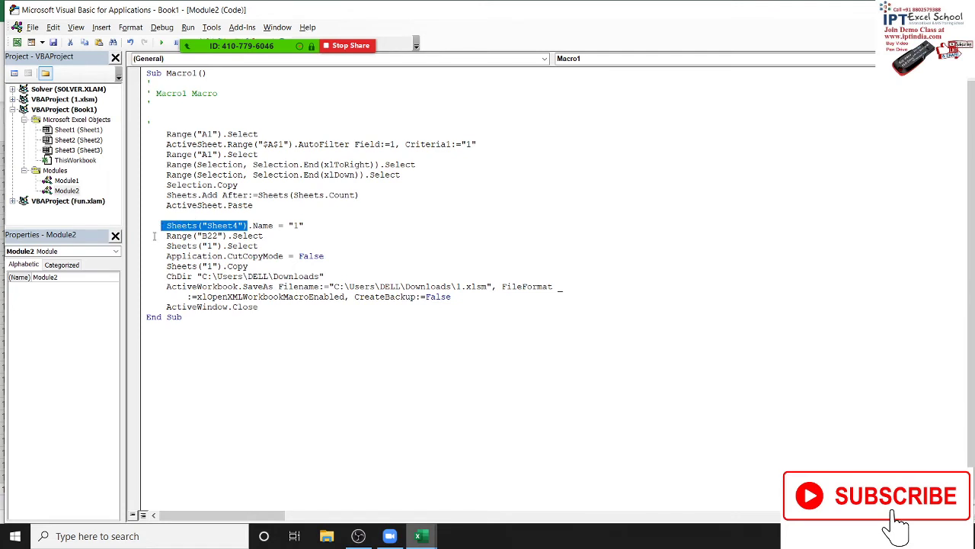
key(ctrl+v)
drag(247, 277, 255, 278)
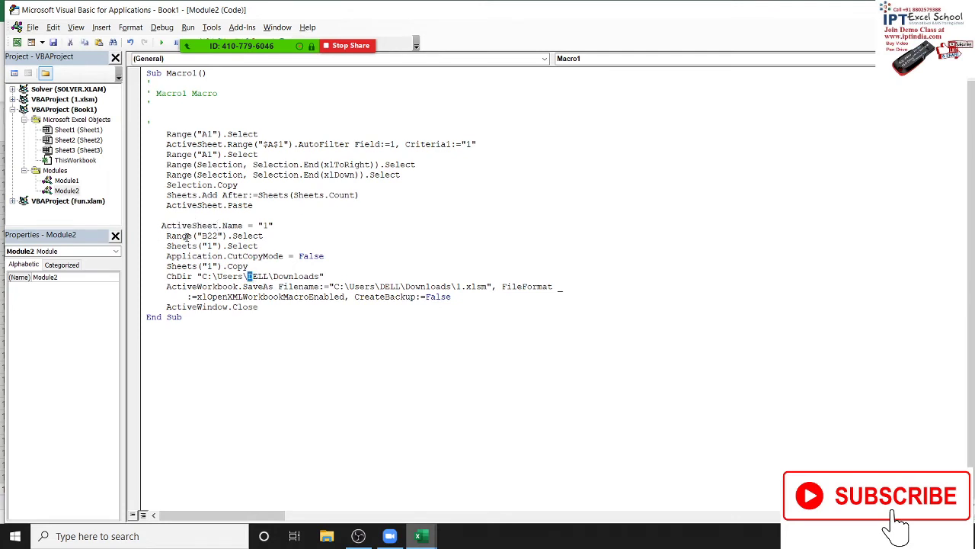
- Delete the Range("B22").Select and Sheets("1").Select lines
double_click(186, 236)
drag(299, 236, 162, 236)
key(Delete)
key(Delete)
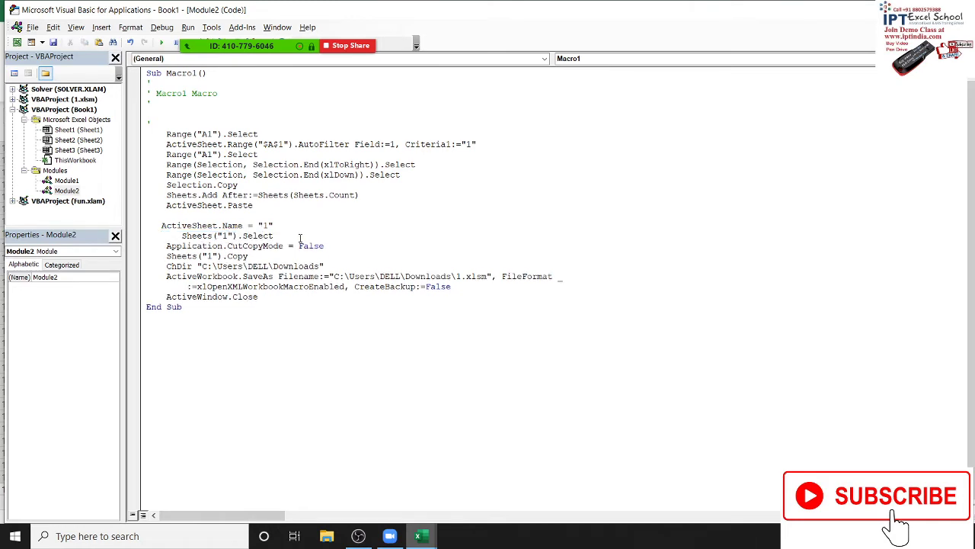
drag(299, 236, 182, 236)
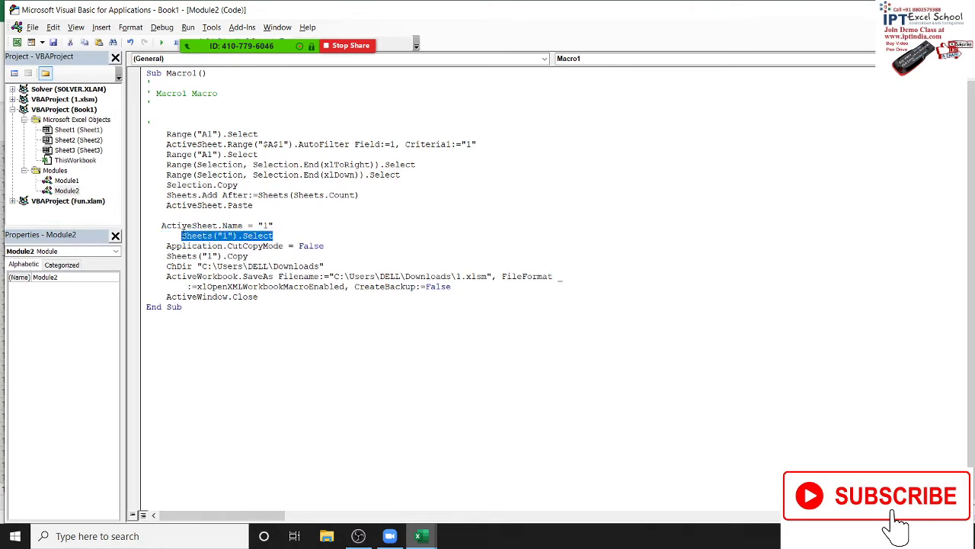
key(Delete)
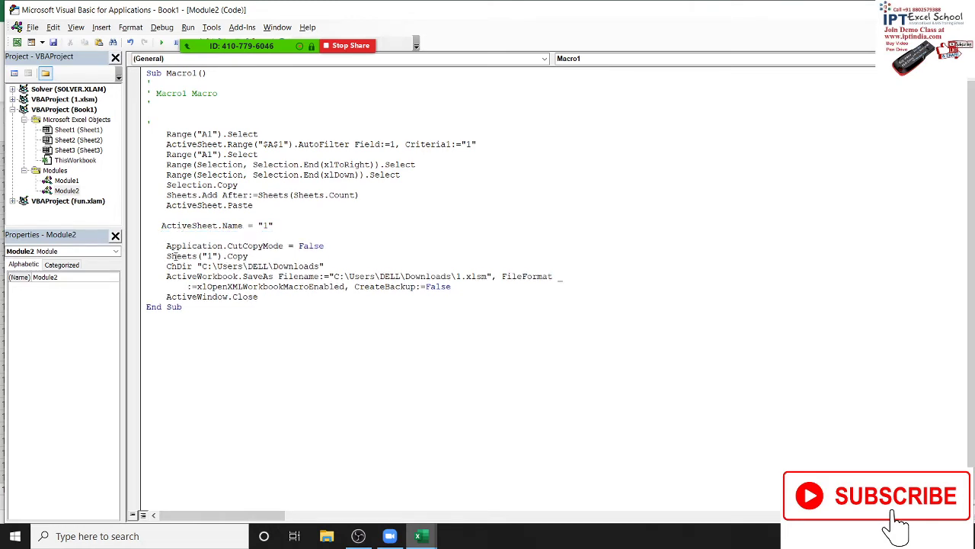
- Change Sheets("1").Copy to ActiveSheet.Move
click(253, 256)
drag(222, 256, 167, 256)
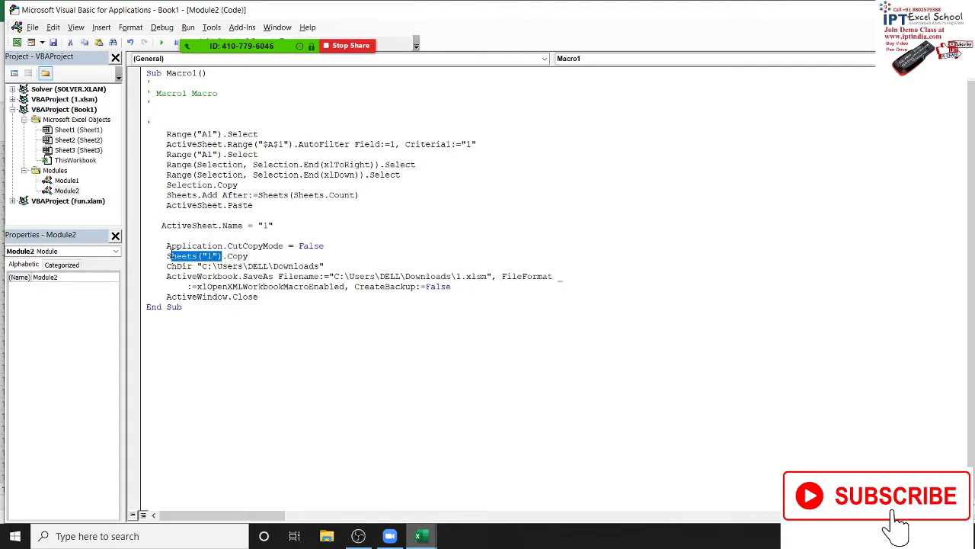
text(ActiveSheet)
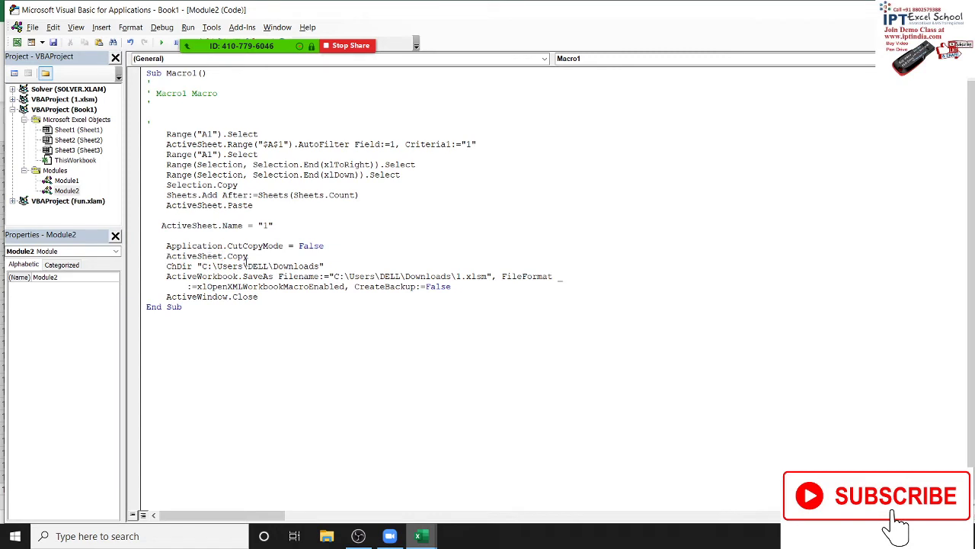
double_click(228, 256)
text(move)
click(264, 284)
drag(340, 264, 159, 270)
- Delete the ChDir line and trim SaveAs to the Downloads path ending 1.xlsx, dropping Filename, FileFormat and CreateBackup
key(Delete)
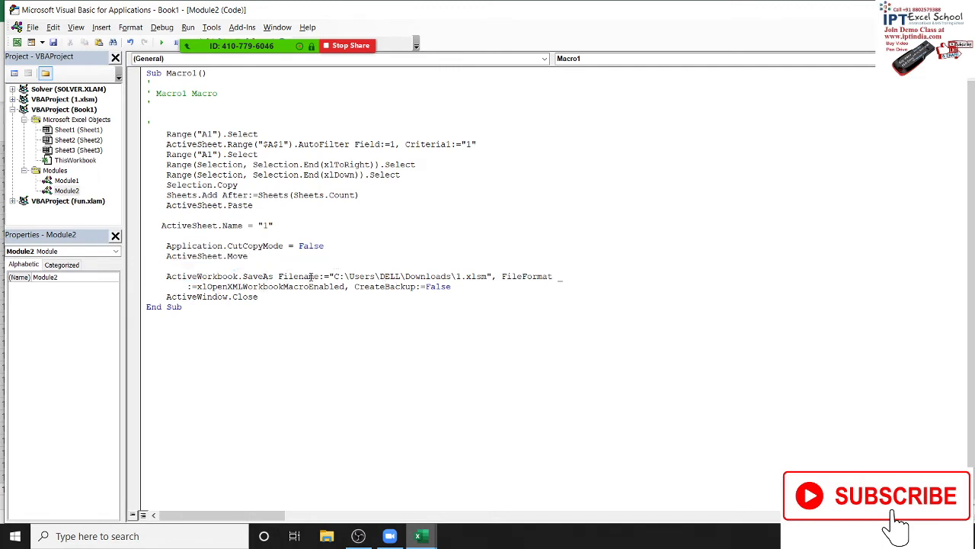
key(Left)
key(Delete)
key(Delete)
key(Delete)
key(Delete)
key(Delete)
key(Delete)
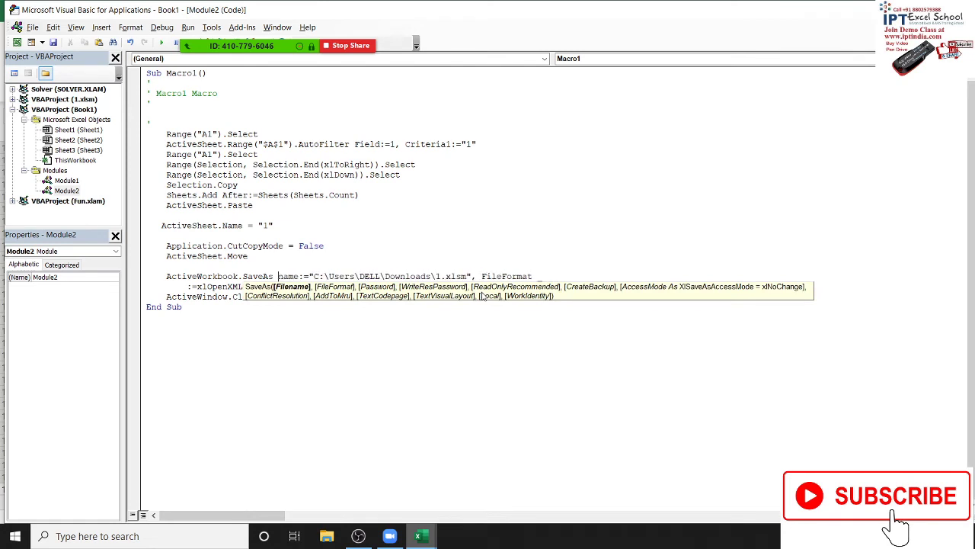
key(Delete)
key(Delete)
key(Delete)
key(Delete)
key(Delete)
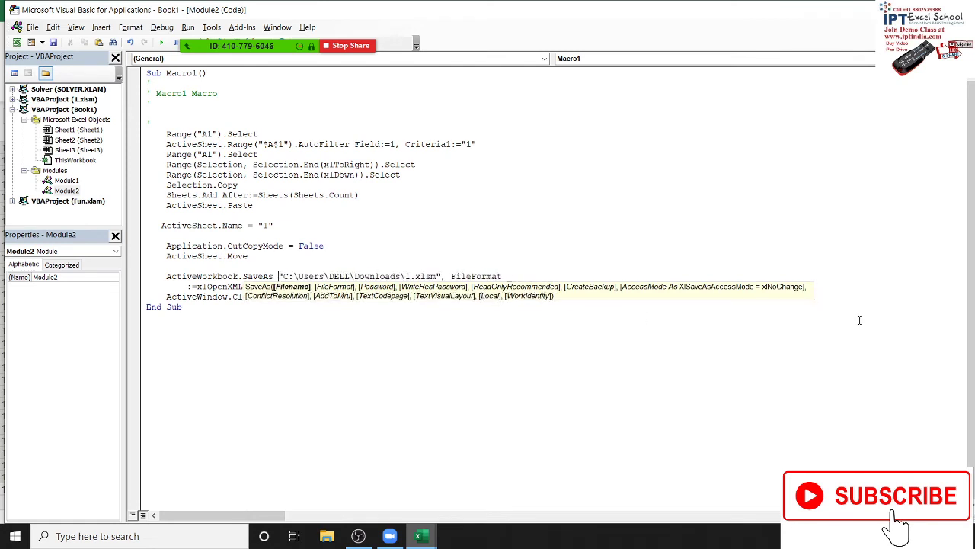
click(436, 276)
key(BackSpace)
text(x)
drag(451, 276, 468, 288)
key(Delete)
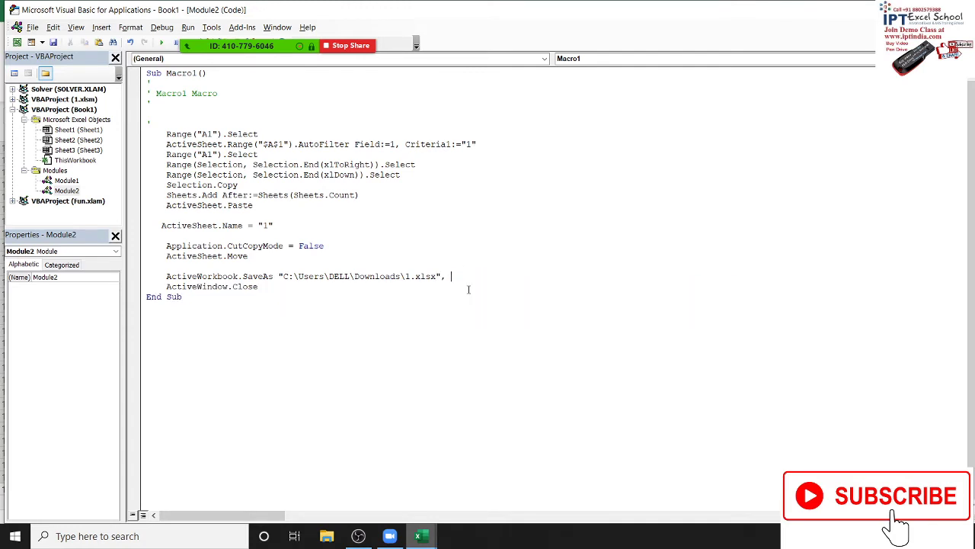
key(BackSpace)
- Review the AutoFilter line's range, Field 1 and Criteria1 1 values
mouse_move(259, 133)
mouse_down()
mouse_move(232, 134)
mouse_move(232, 144)
mouse_up()
drag(388, 144, 394, 144)
drag(465, 144, 471, 144)
double_click(252, 155)
click(183, 165)
- Review the copy, Sheets.Add, ActiveSheet.Paste and sheet-name statements
key(shift+Down)
key(shift+Down)
key(shift+Up)
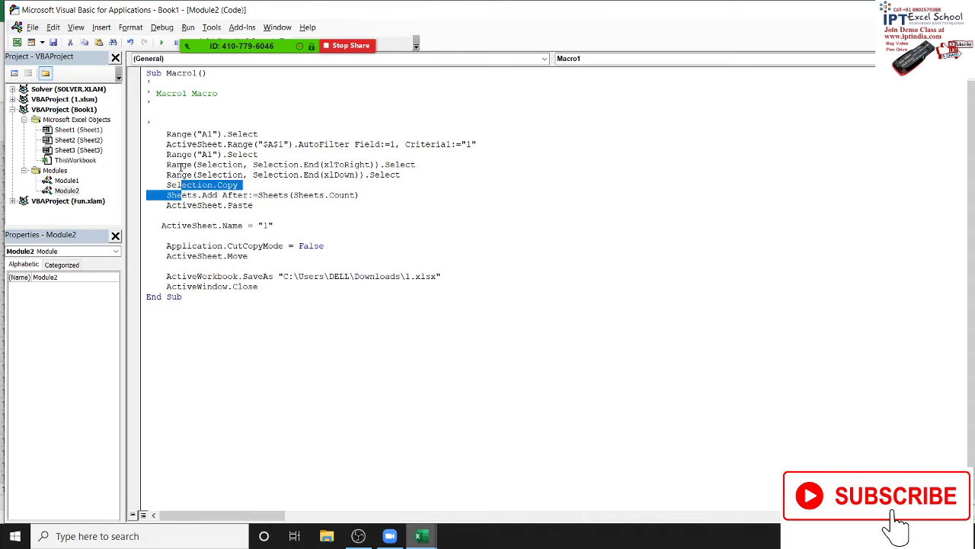
click(182, 167)
key(shift+Down)
key(Down)
key(shift+Right)
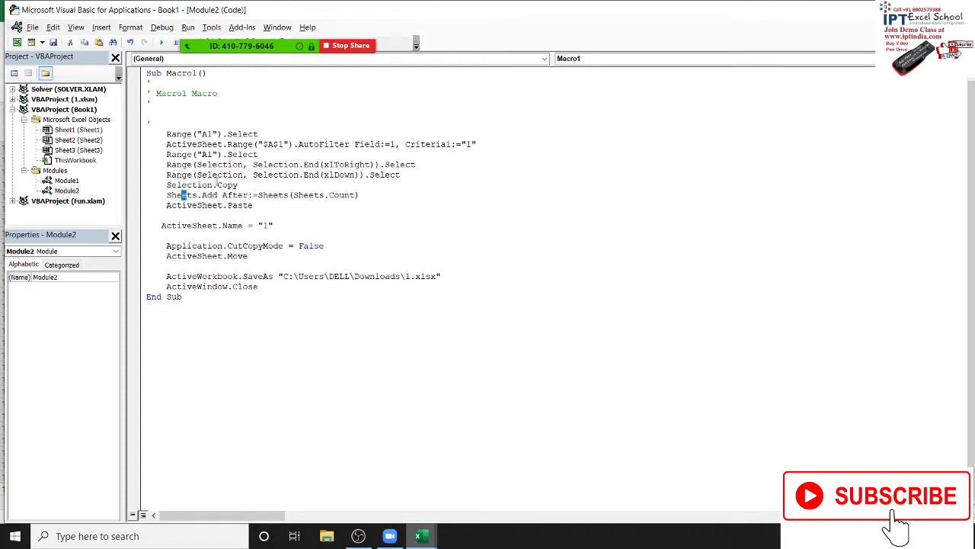
drag(358, 195, 149, 195)
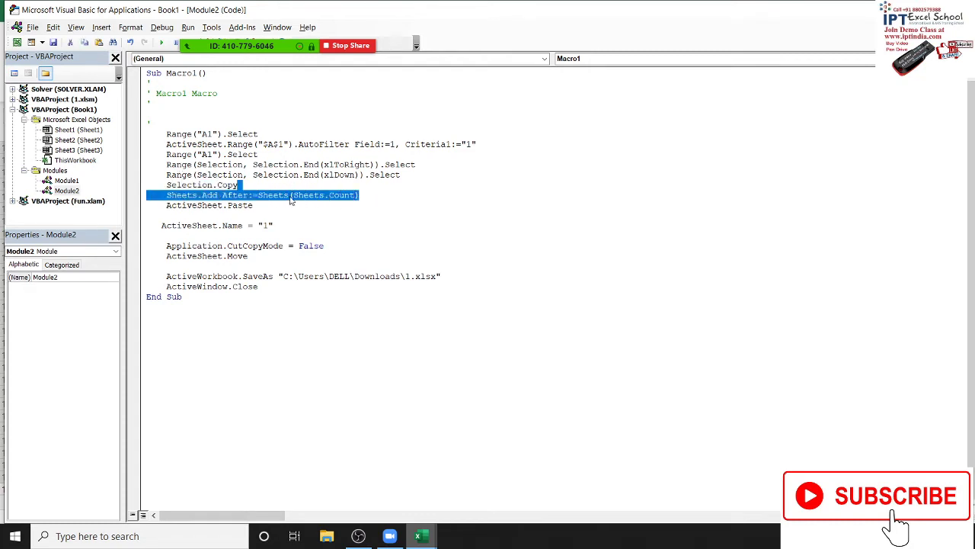
click(259, 206)
drag(260, 206, 167, 207)
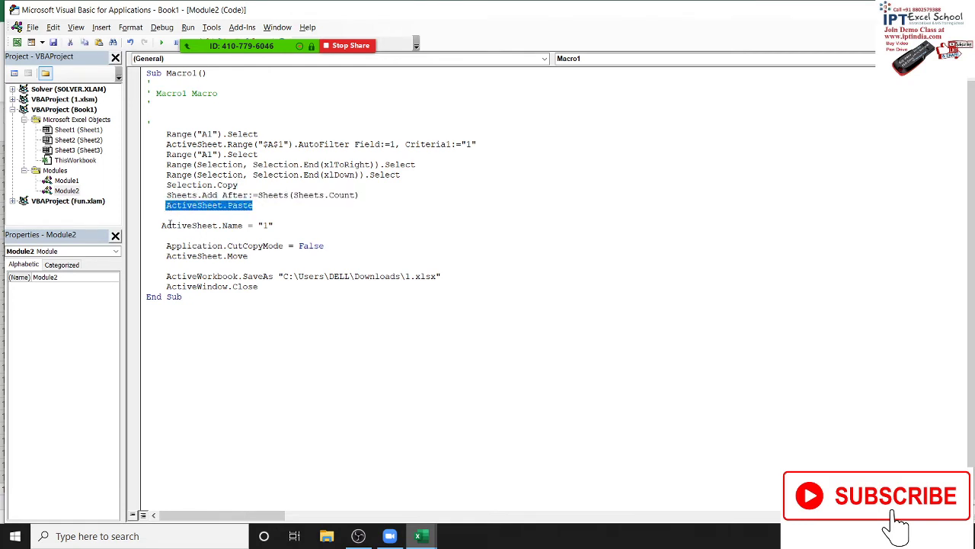
double_click(171, 226)
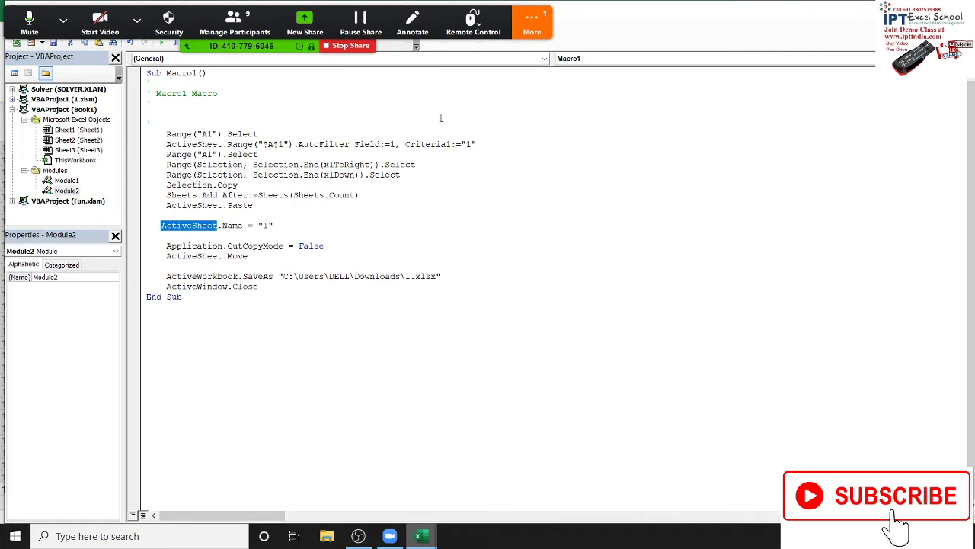
click(532, 23)
click(550, 54)
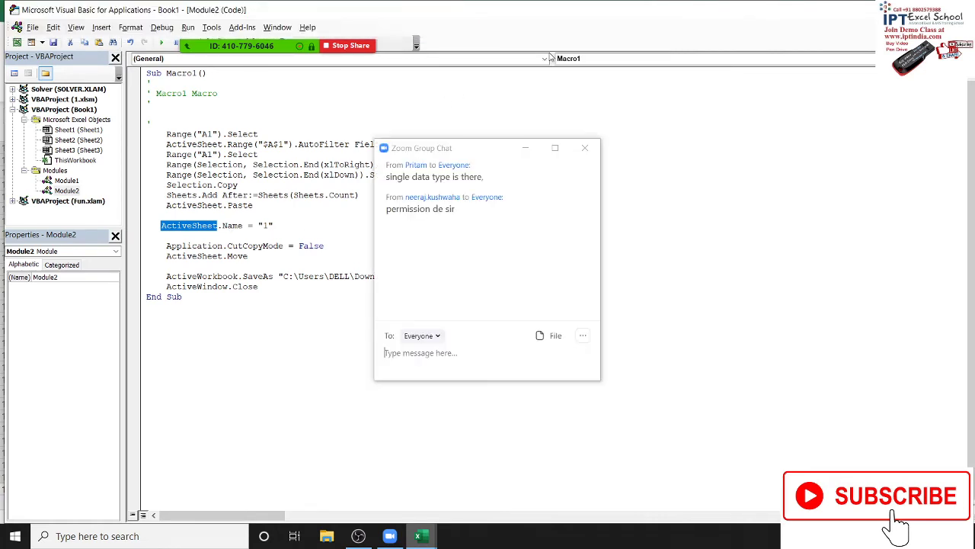
click(587, 148)
click(235, 22)
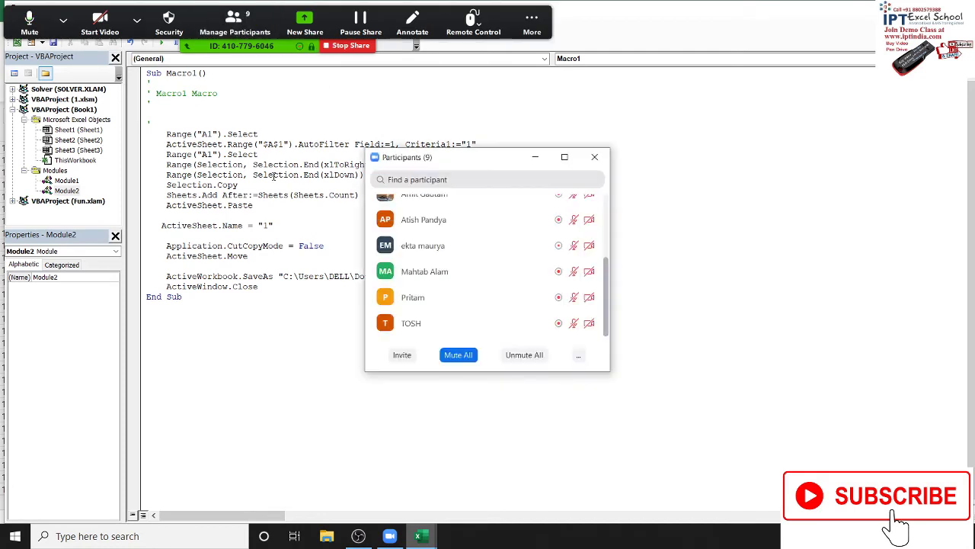
scroll(502, 288, up, 3)
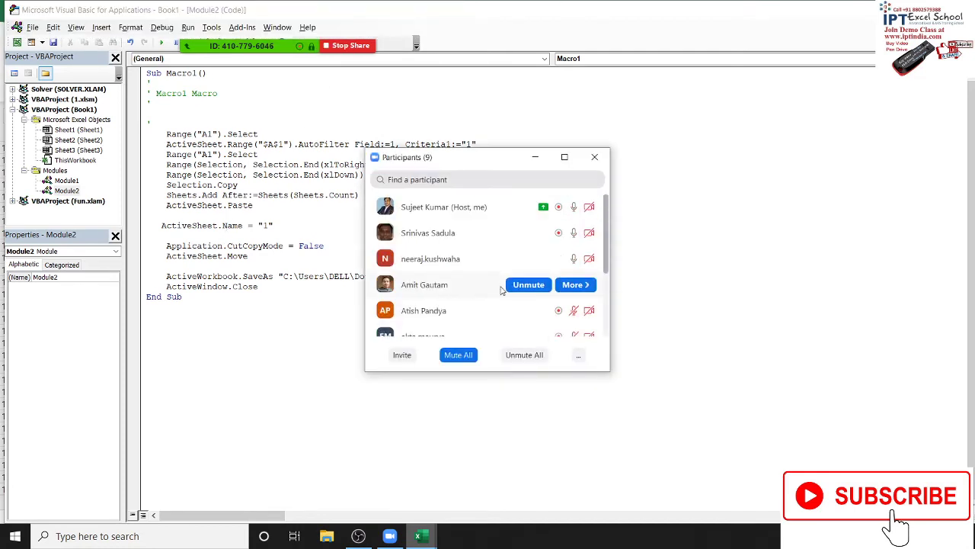
mouse_move(457, 259)
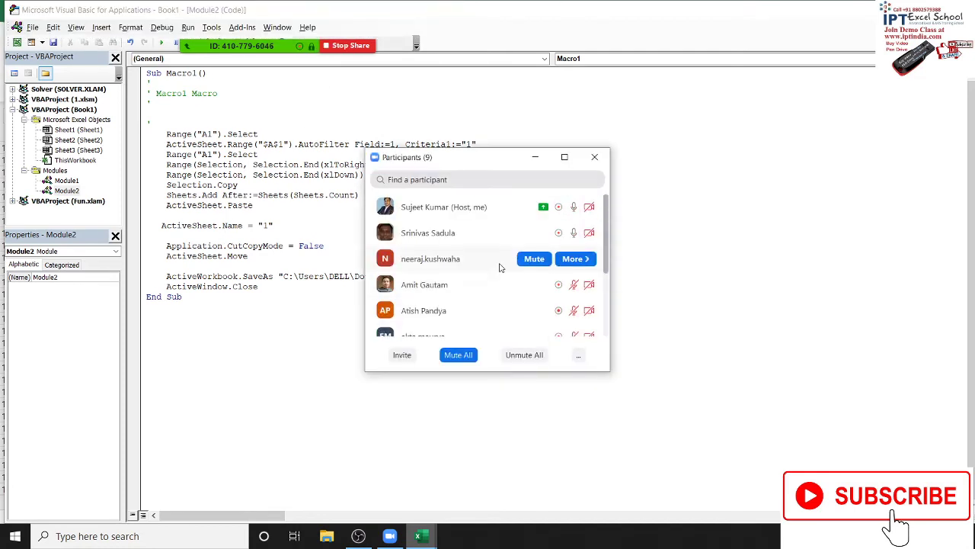
click(579, 259)
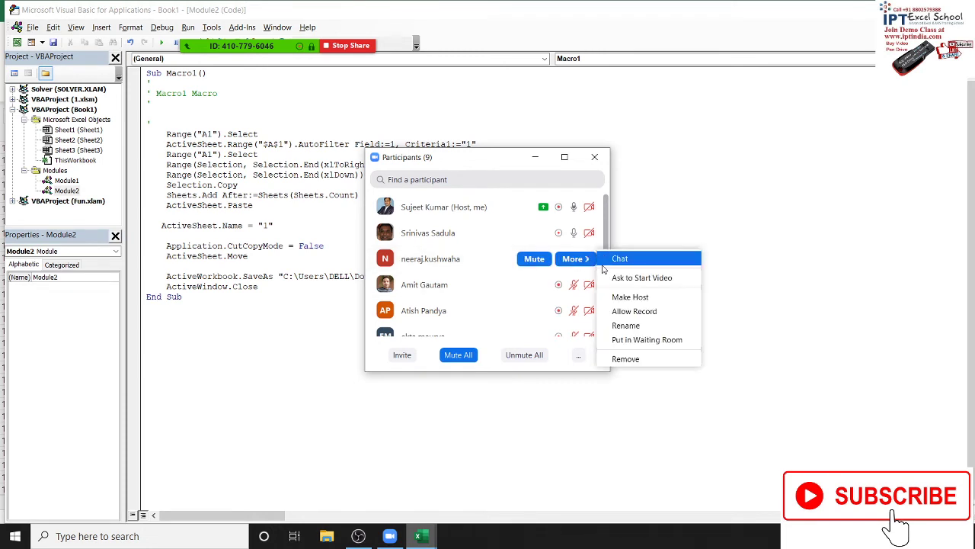
click(634, 311)
click(594, 157)
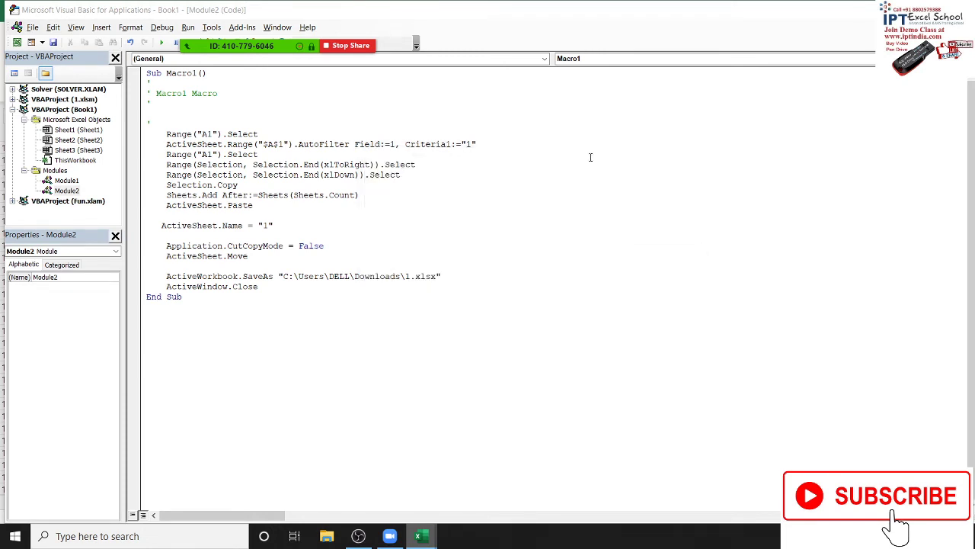
double_click(211, 226)
click(229, 226)
drag(258, 225, 273, 225)
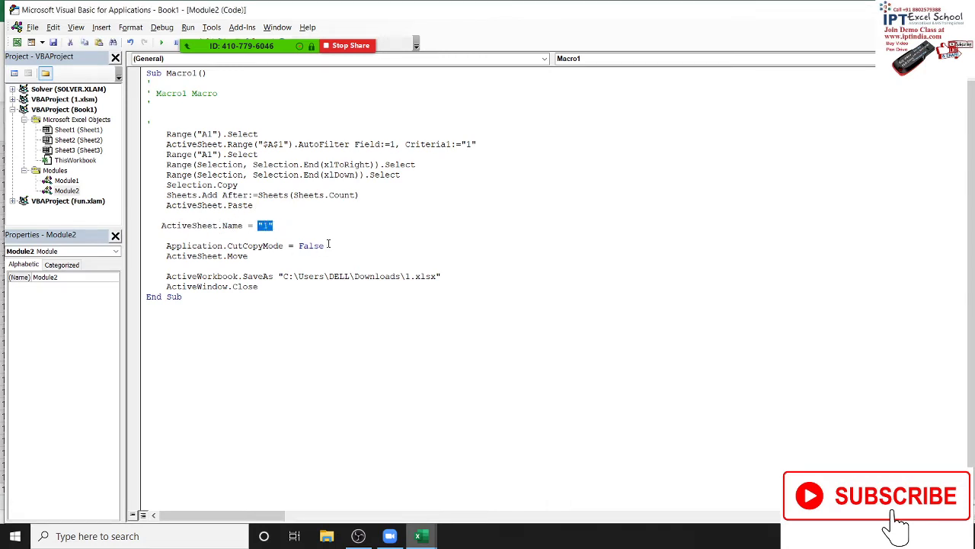
drag(324, 245, 166, 245)
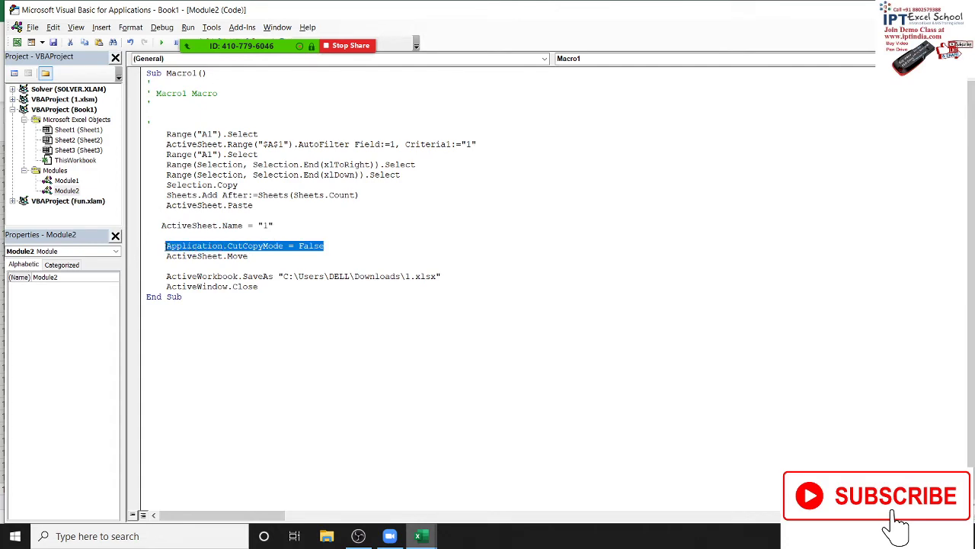
click(314, 268)
key(alt+Tab)
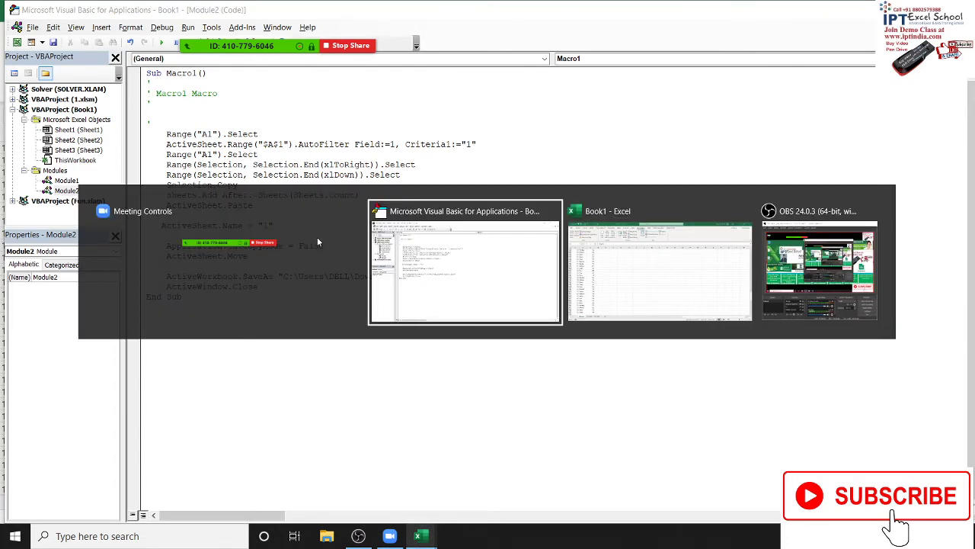
click(362, 269)
key(ctrl+c)
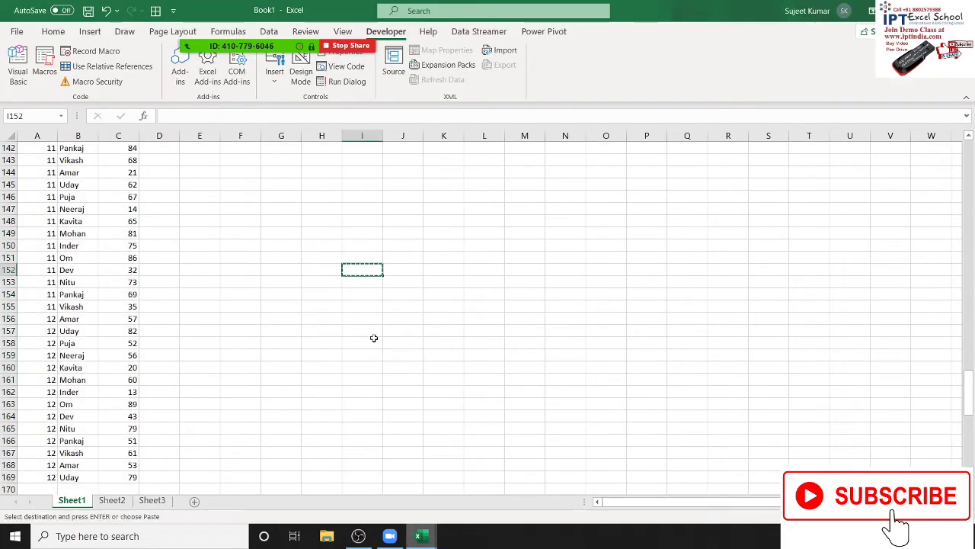
click(371, 345)
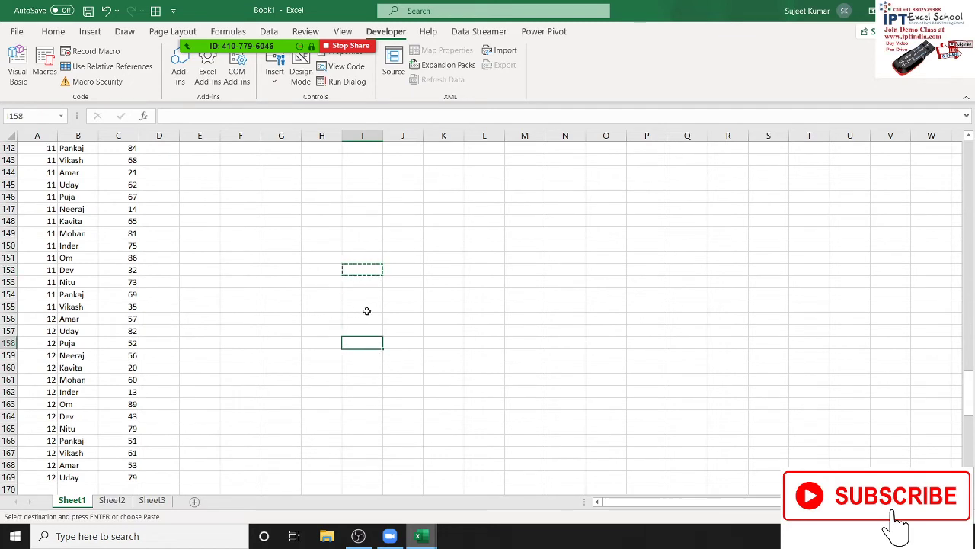
key(Escape)
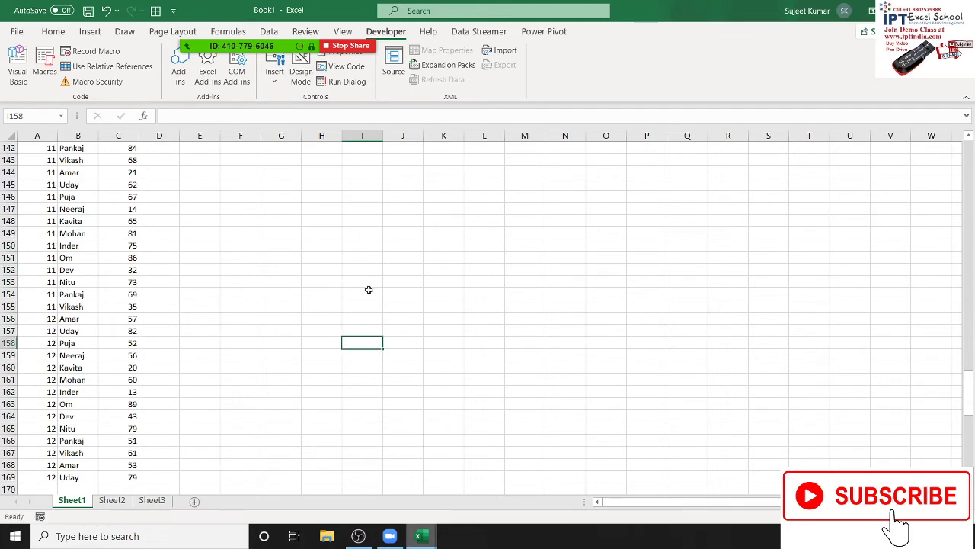
key(alt+Tab)
key(Tab)
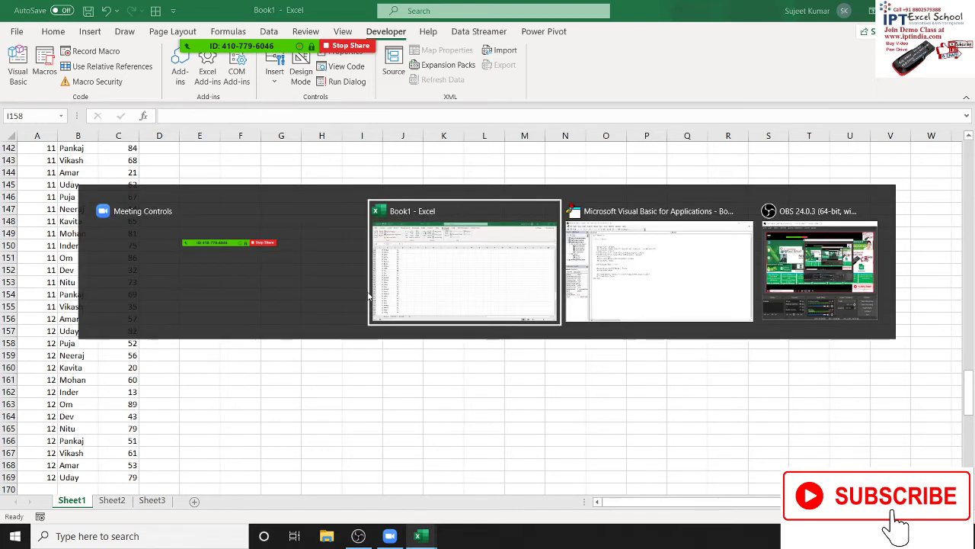
double_click(203, 246)
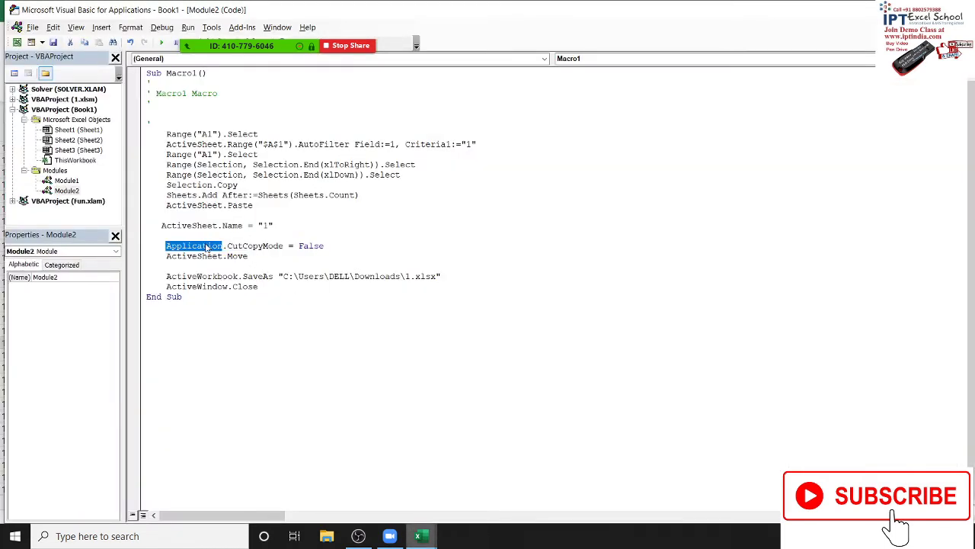
click(228, 245)
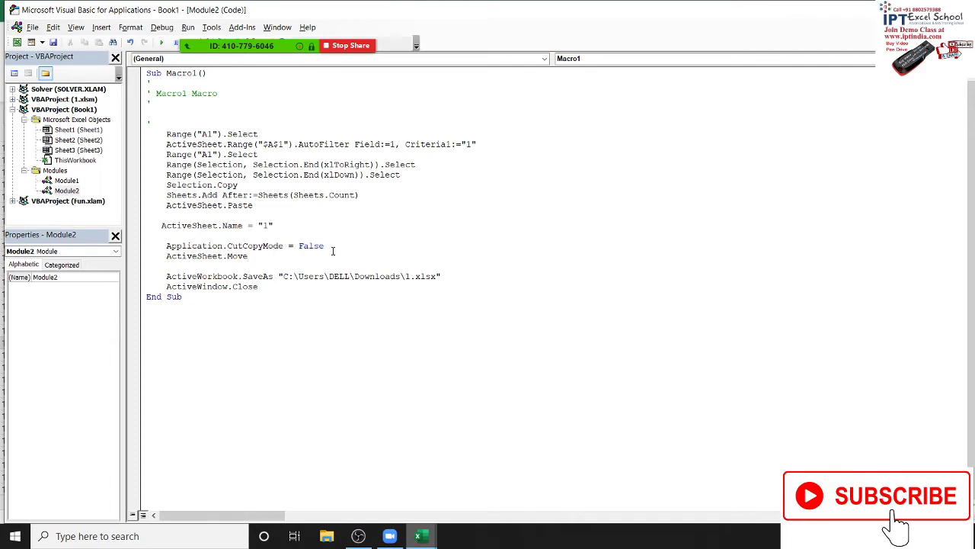
mouse_move(329, 246)
mouse_down()
mouse_move(307, 239)
mouse_move(186, 256)
mouse_up()
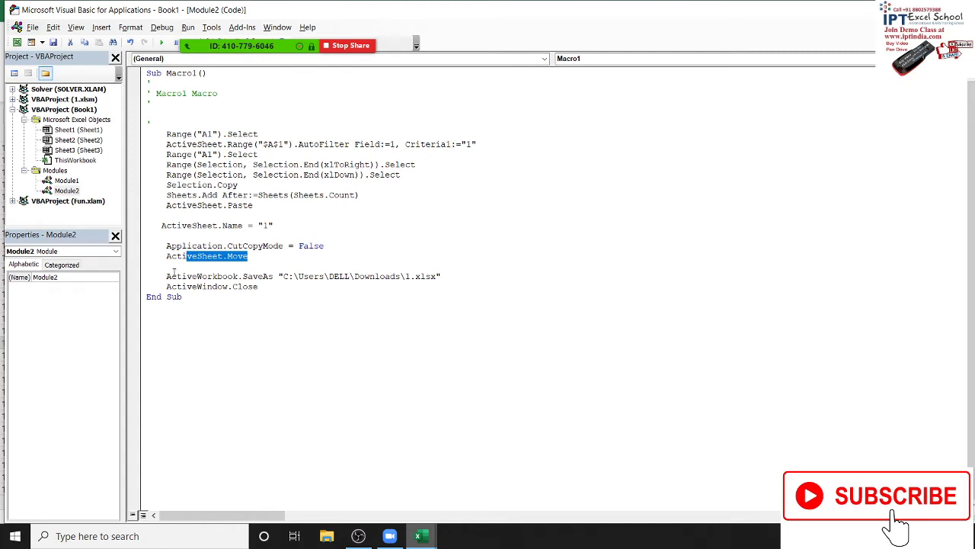
key(End)
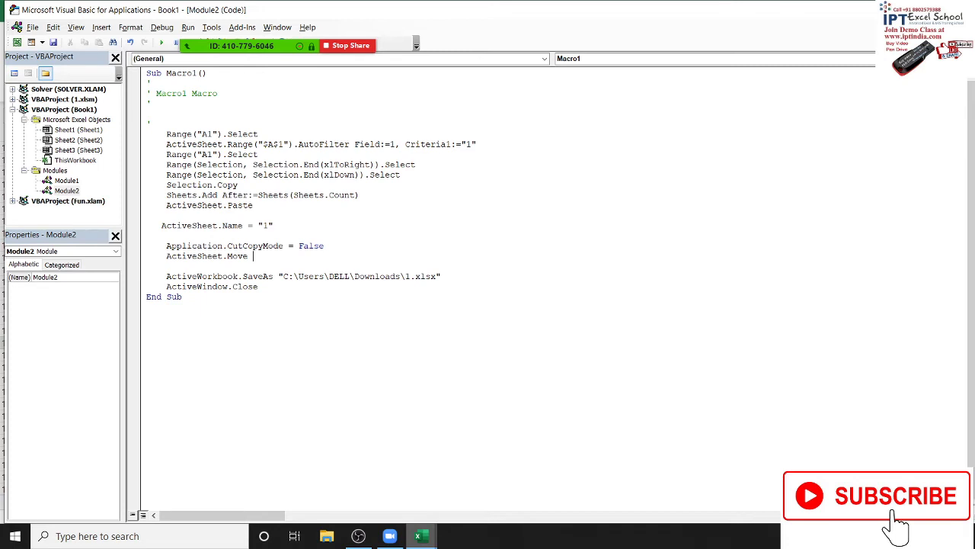
double_click(227, 276)
double_click(259, 276)
mouse_move(146, 276)
mouse_down()
mouse_move(456, 276)
mouse_move(259, 286)
mouse_up()
click(409, 276)
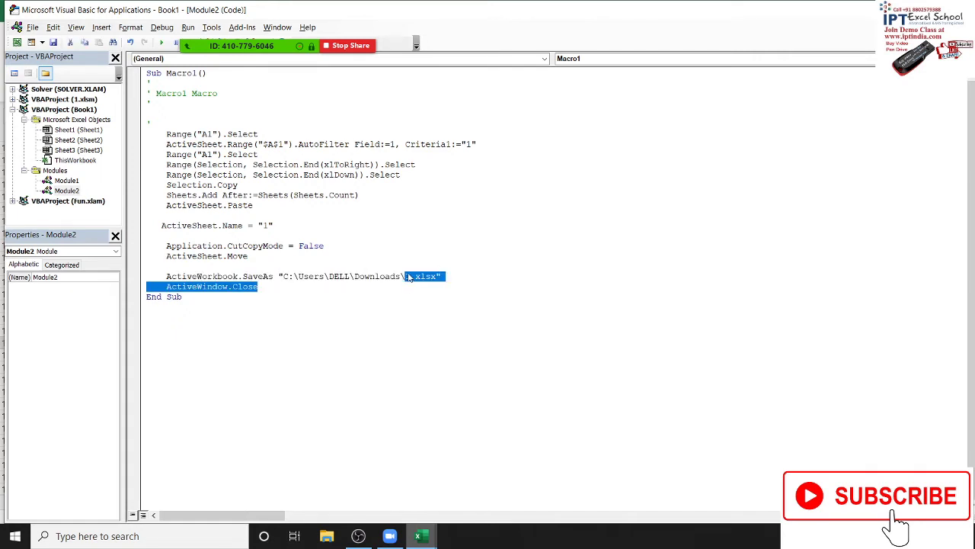
click(409, 276)
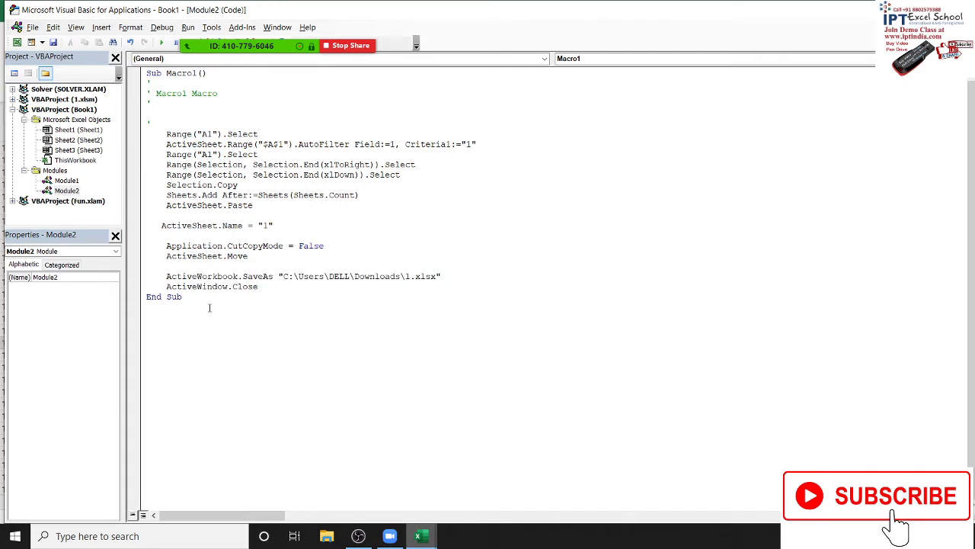
- Change the AutoFilter criterion from "1" to Month(Date)
click(282, 229)
click(485, 144)
key(BackSpace)
key(BackSpace)
key(BackSpace)
text(mo)
text(nth()
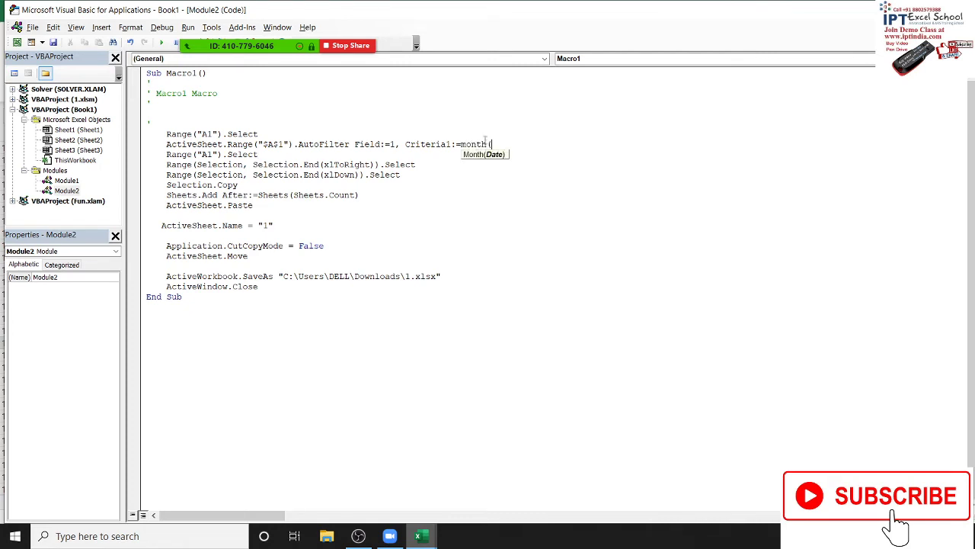
text(date)
text())
click(471, 150)
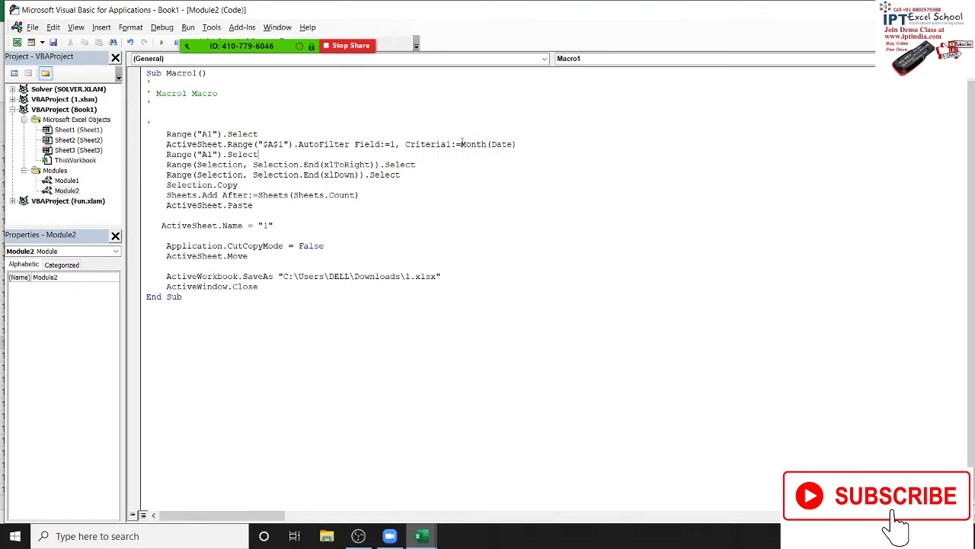
- Copy Month(Date) and paste it over 1 as the ActiveSheet.Name value
drag(462, 144, 533, 145)
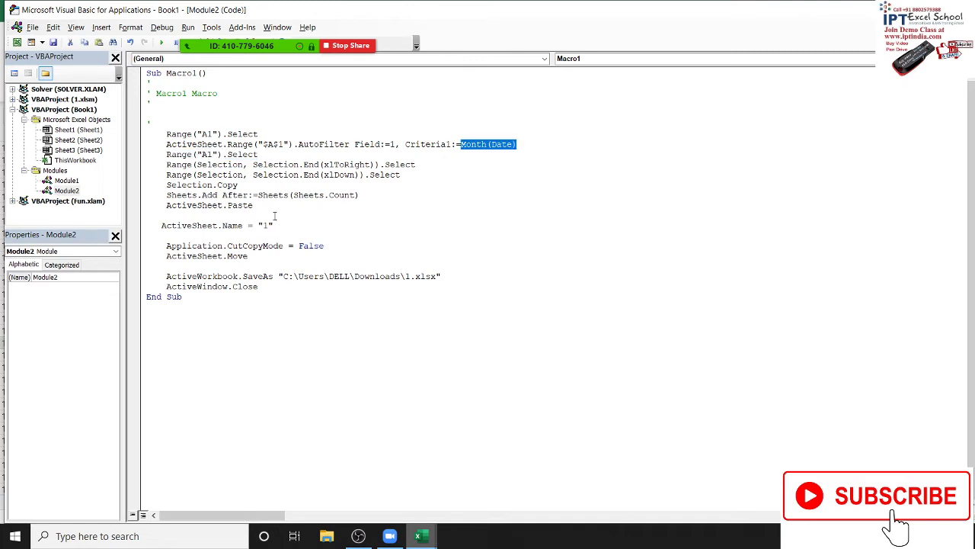
drag(273, 225, 258, 223)
key(ctrl+v)
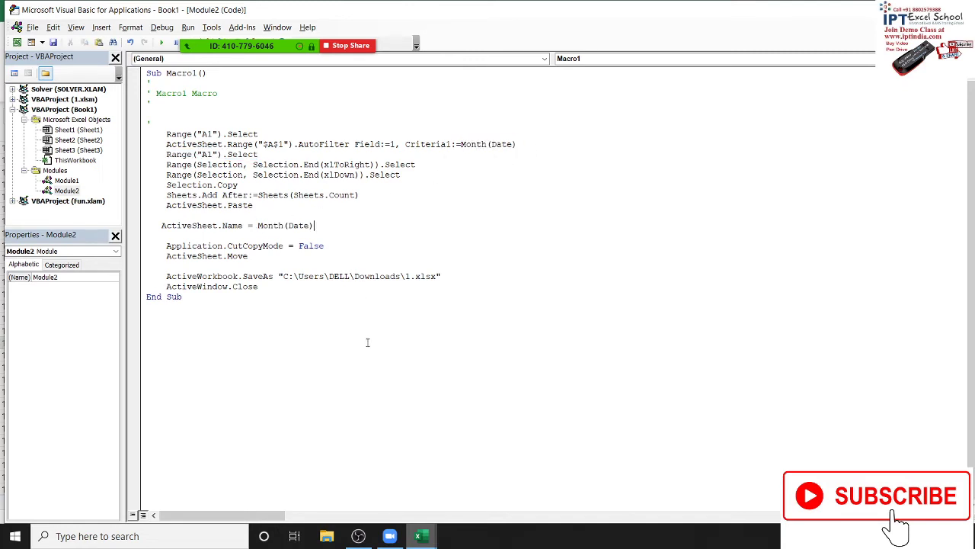
click(368, 340)
- Build the SaveAs file name as Downloads\" & Month(Date) & ".xlsx
click(406, 276)
text(")
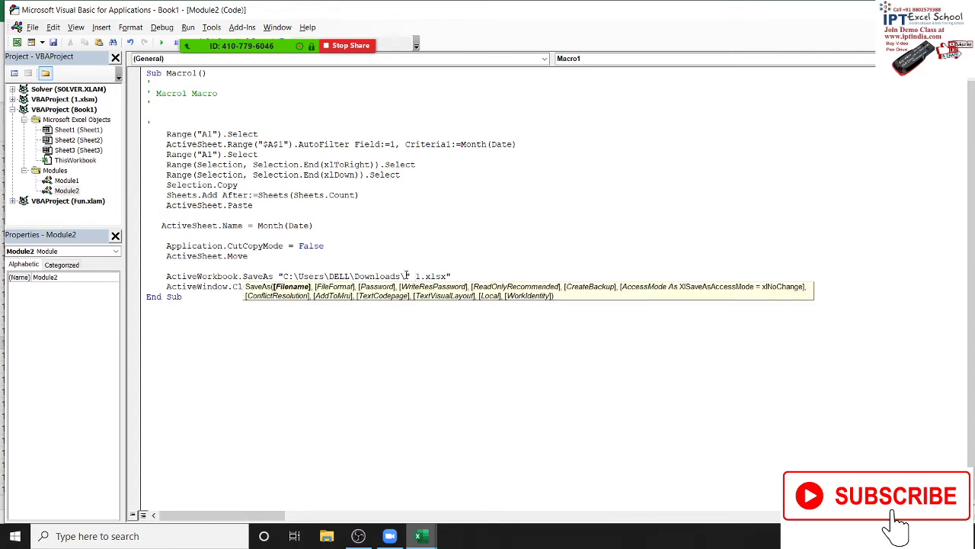
key(ctrl+v)
text(&)
key(Delete)
text(")
click(415, 275)
text(&)
click(420, 353)
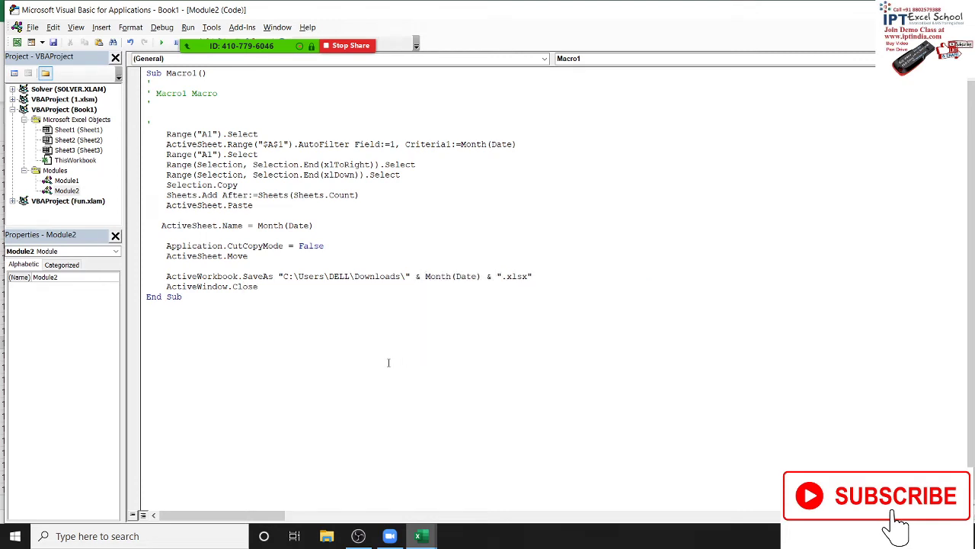
- Replace Month(Date) in Criteria1 with InputBox("Enter Month No.")
shift+click(491, 144)
double_click(502, 144)
click(490, 144)
drag(460, 144, 518, 146)
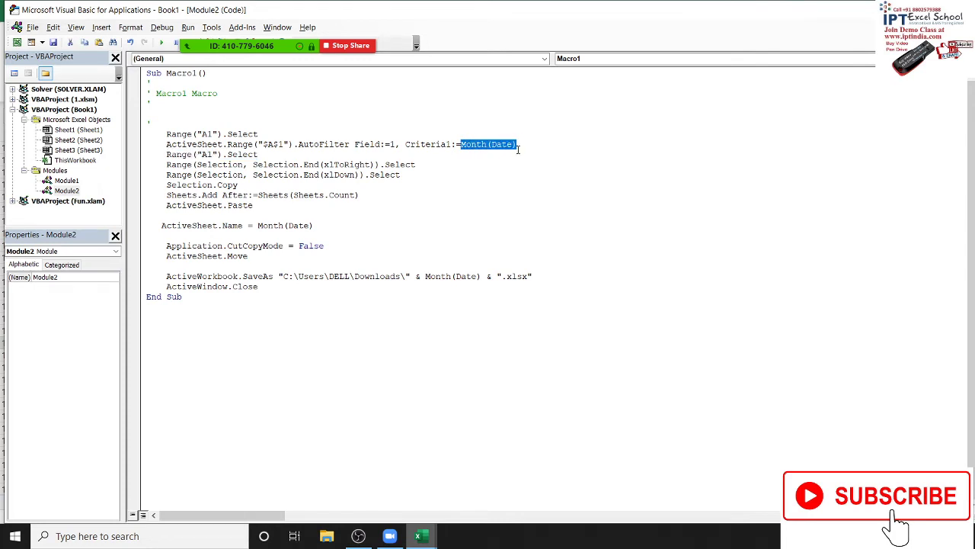
click(299, 218)
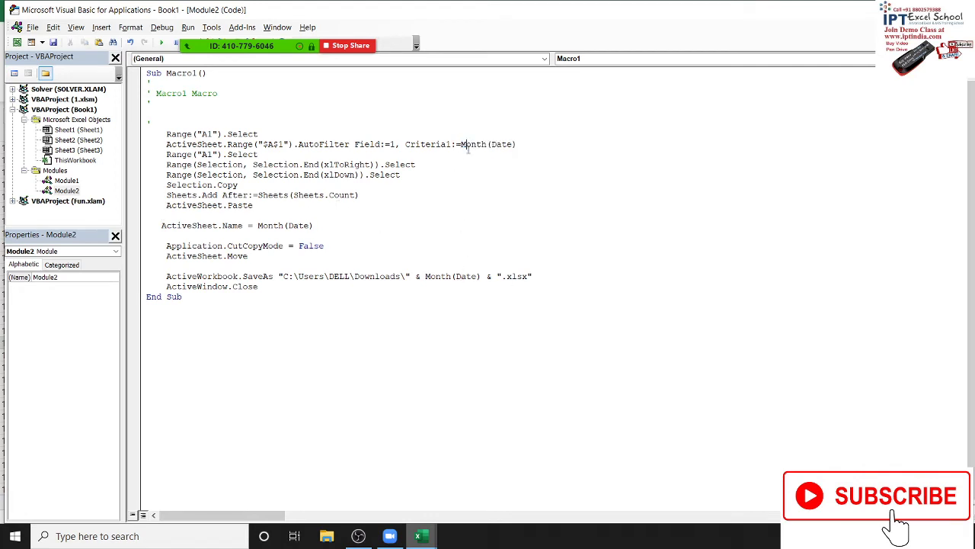
drag(461, 144, 521, 144)
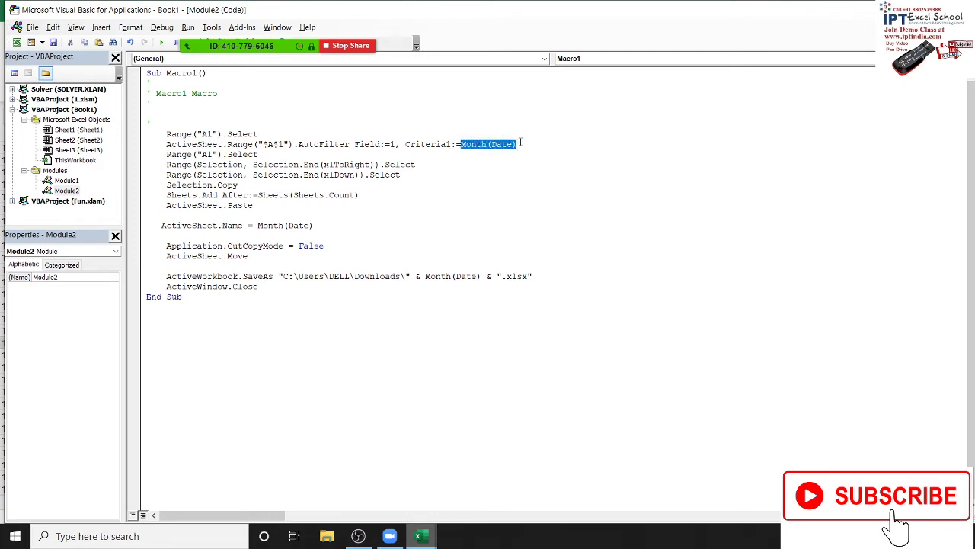
text(inpute)
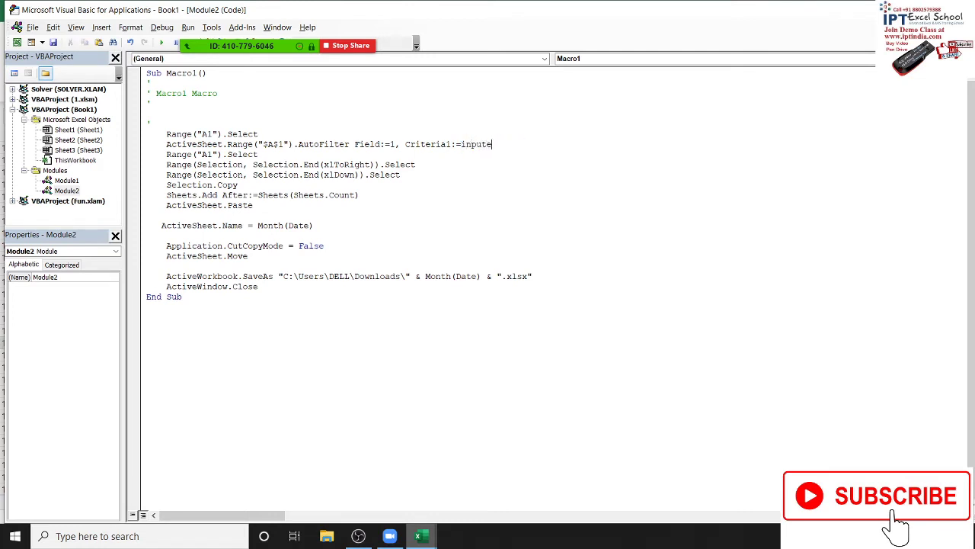
text(r)
key(BackSpace)
key(BackSpace)
text(box()
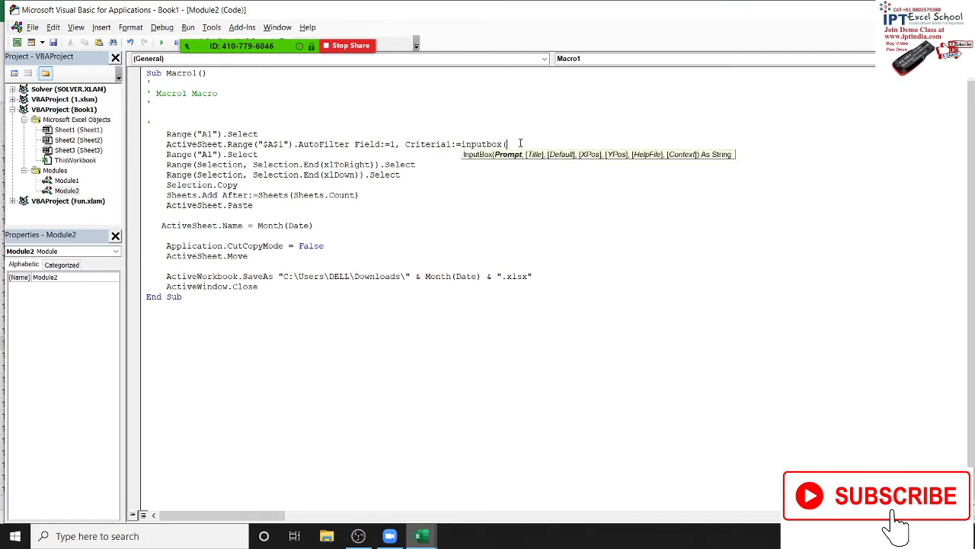
text("Enter)
text(Month)
text(No)
text("))
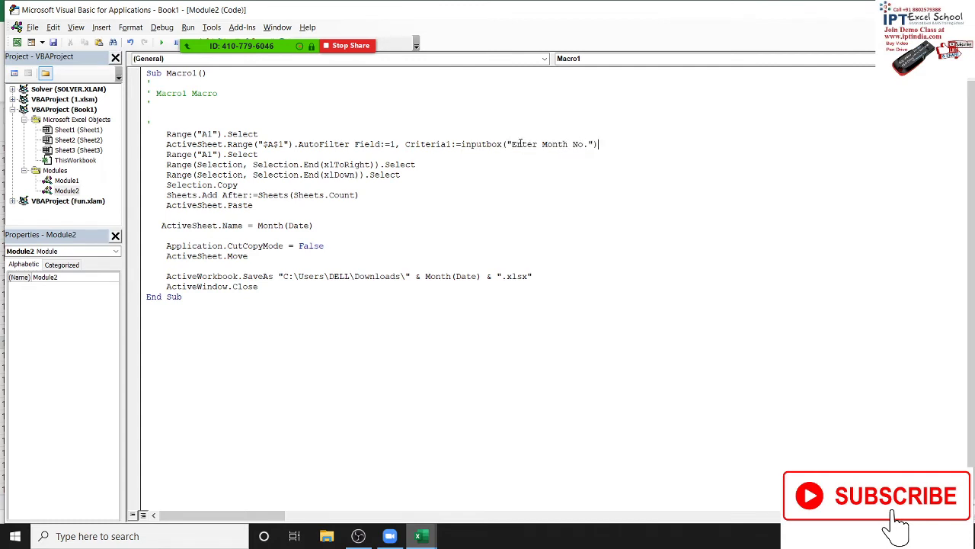
key(Down)
key(Down)
key(Down)
- Paste the same InputBox call over Month(Date) in the sheet-name line
drag(461, 144, 599, 145)
key(ctrl+c)
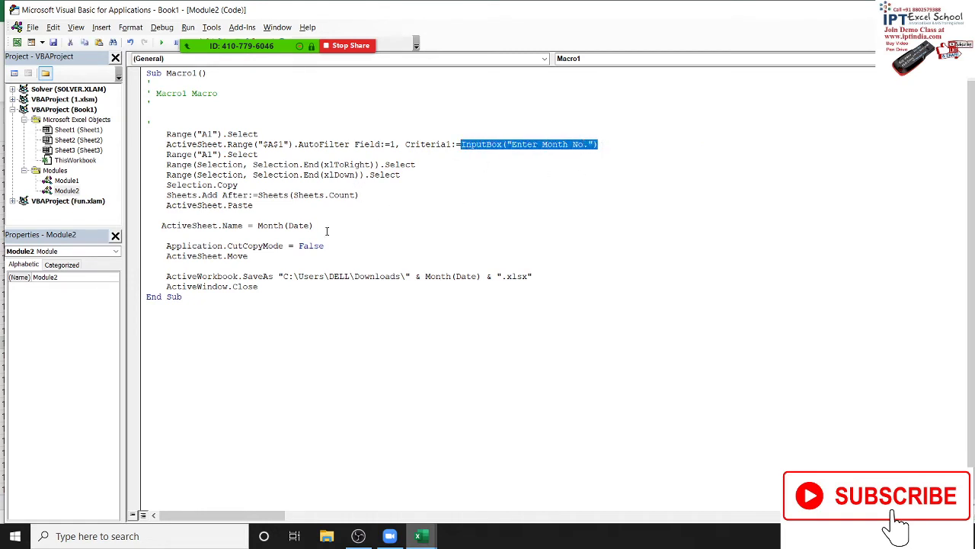
drag(326, 227, 258, 225)
key(ctrl+v)
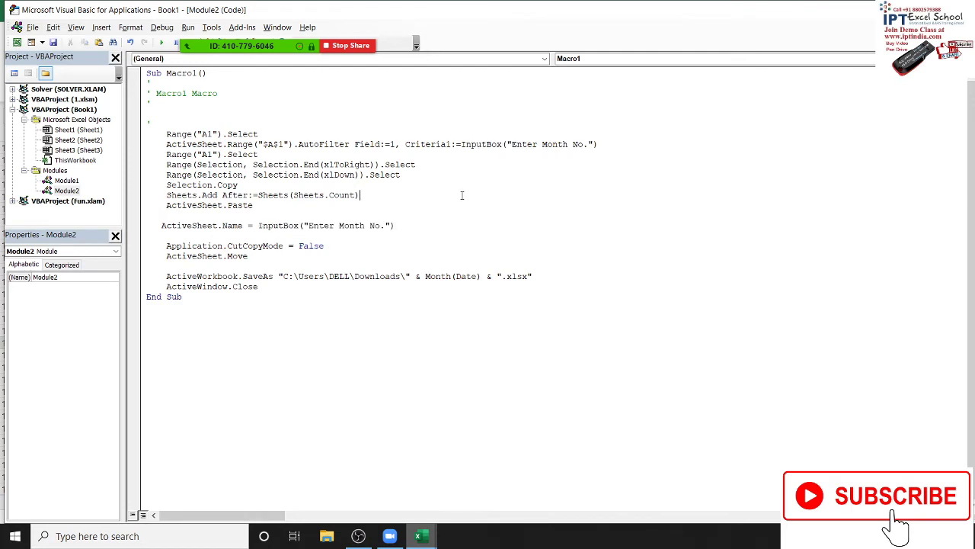
click(493, 145)
- Declare Dim r As Byte at the top of Macro1 and set r = Month(Date)
click(166, 134)
key(Return)
text(d)
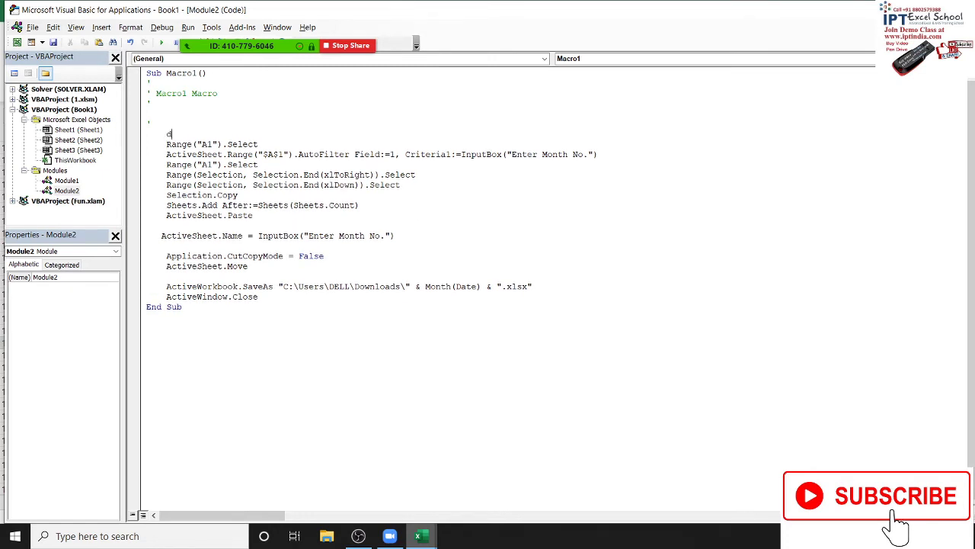
text(im )
text(r s)
key(BackSpace)
text(as )
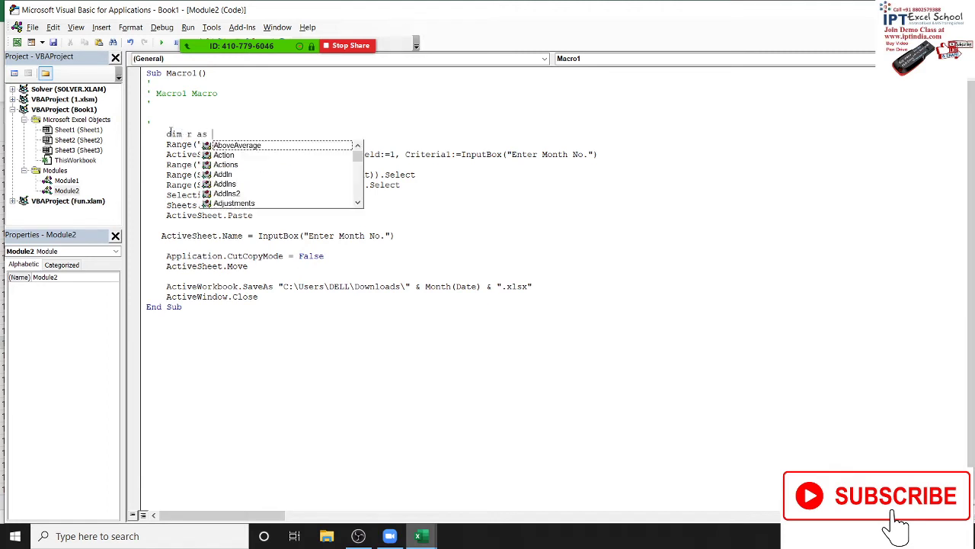
text(in)
key(BackSpace)
key(BackSpace)
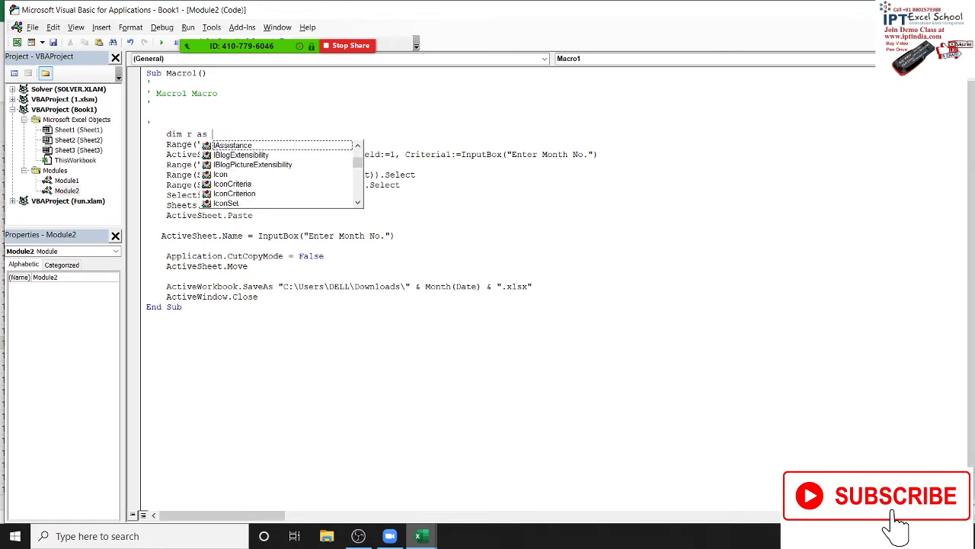
text(by)
key(Tab)
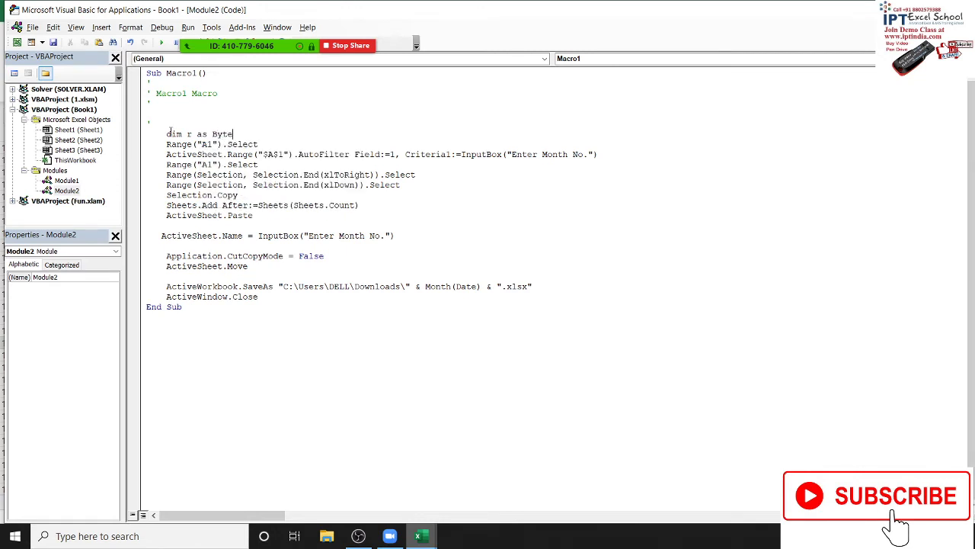
key(Return)
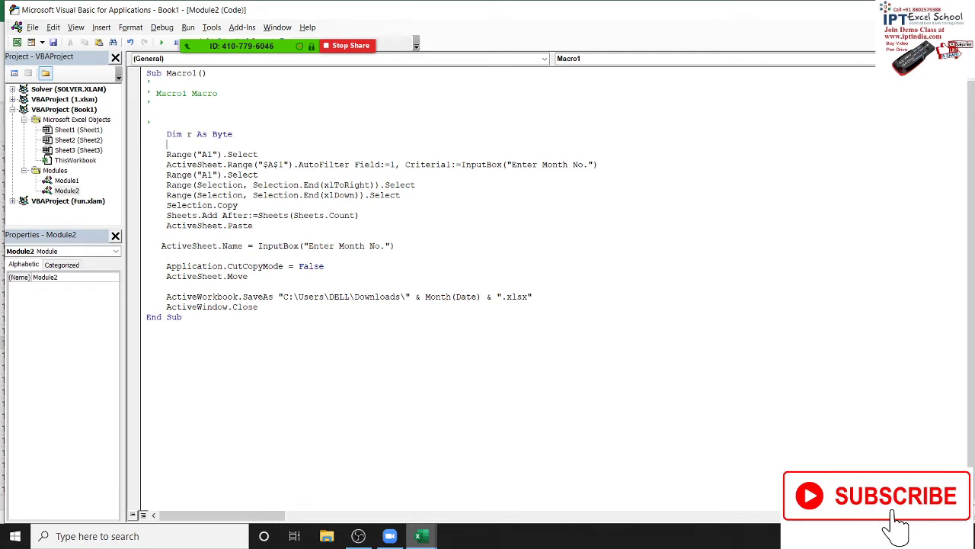
text(r=)
text(InputBox("Enter Month No."))
key(Return)
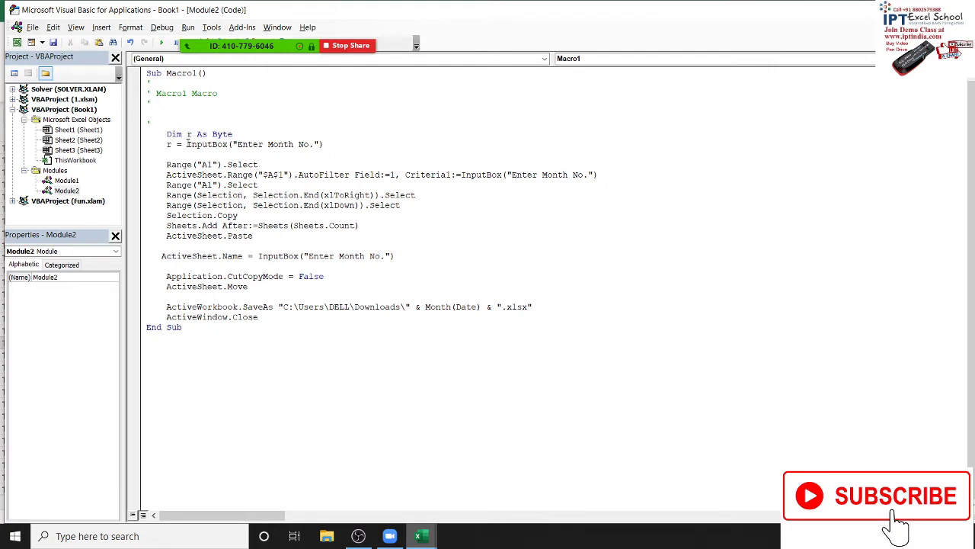
drag(187, 144, 330, 145)
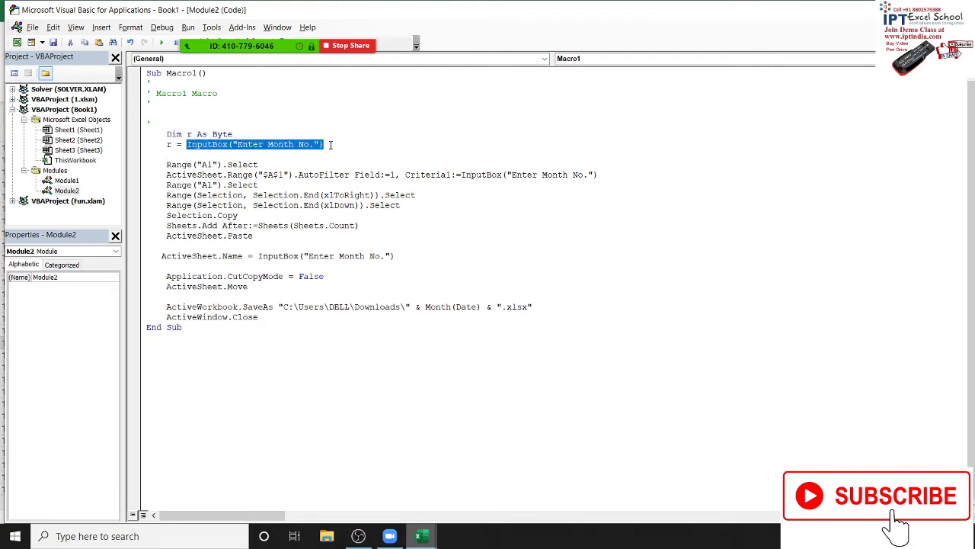
text(month()
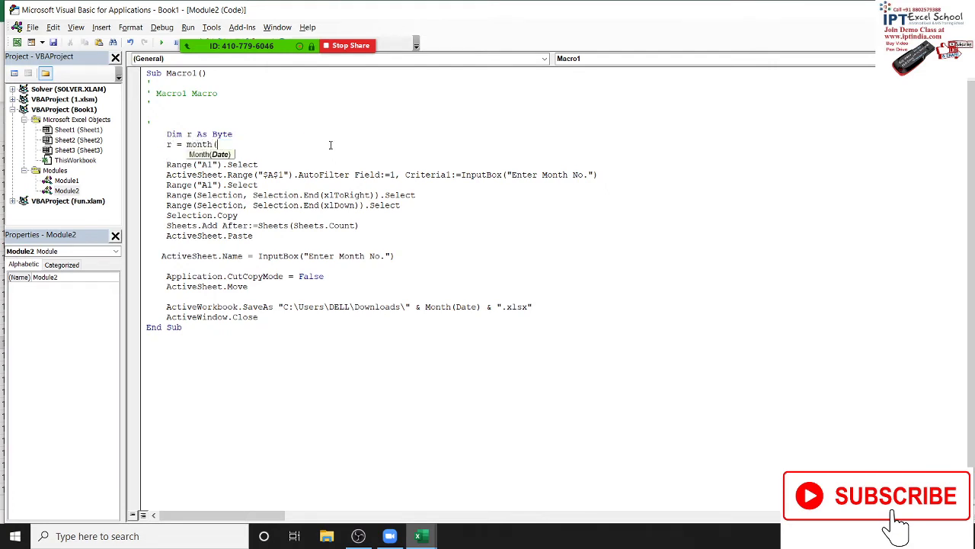
text(date))
click(496, 253)
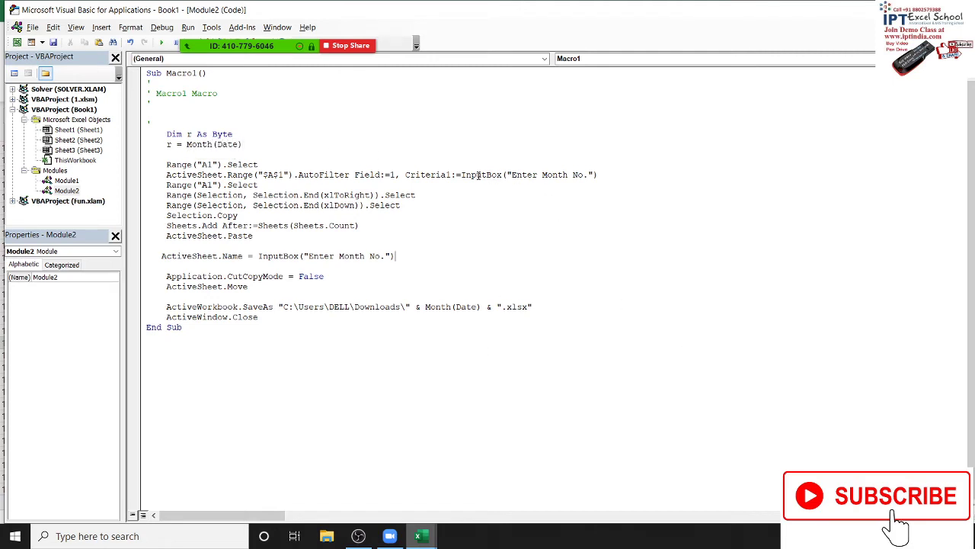
- Use r in place of the InputBox calls and Month(Date) for the criterion, sheet name and file name
drag(462, 174, 614, 174)
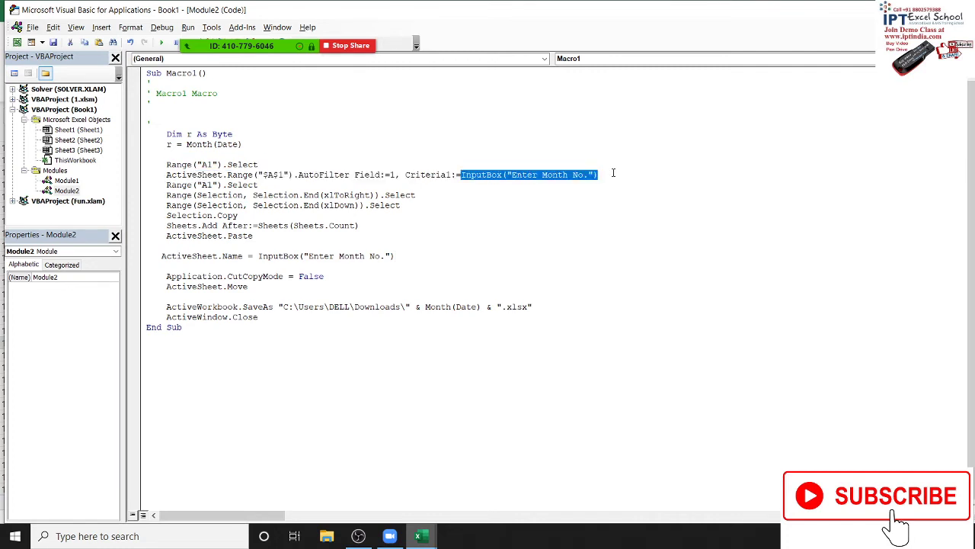
text(r)
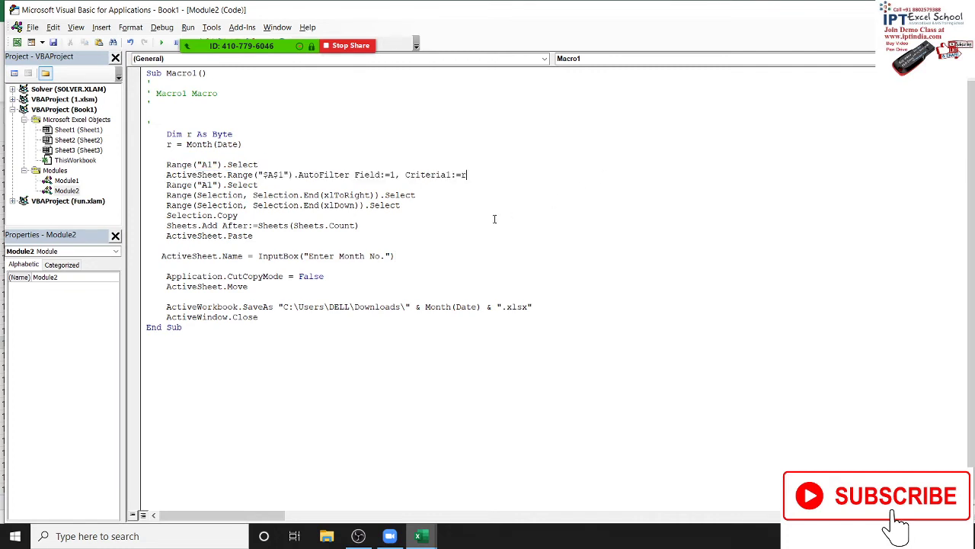
drag(258, 256, 396, 256)
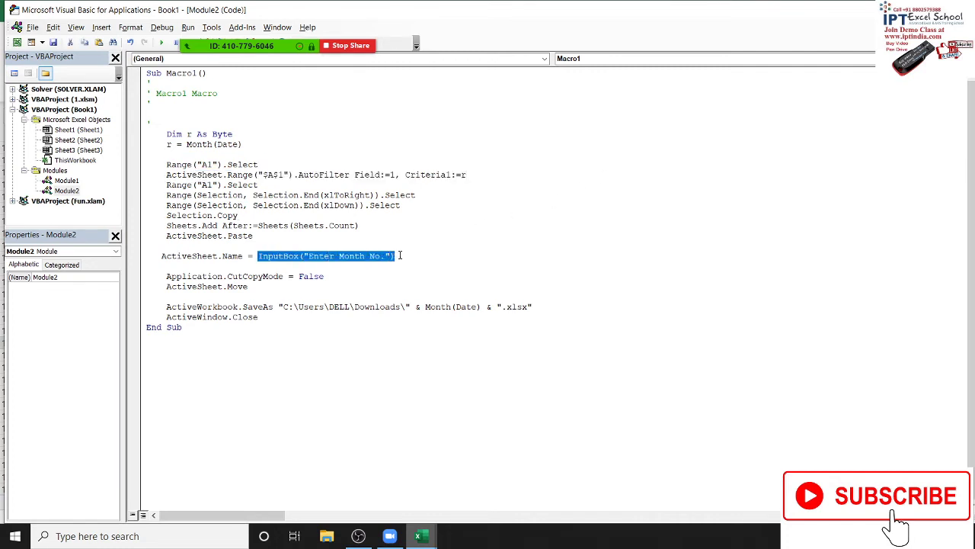
text(r)
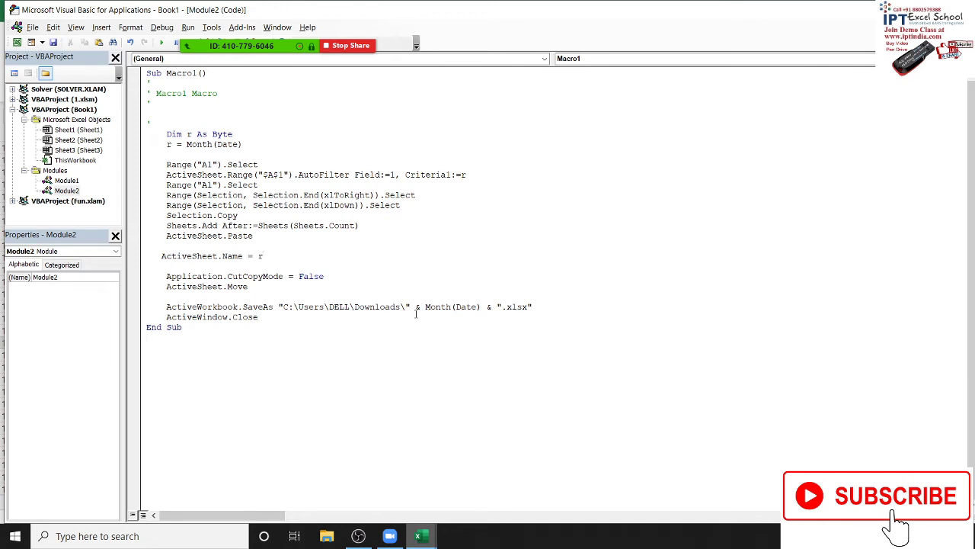
drag(419, 307, 483, 308)
text(r)
click(412, 341)
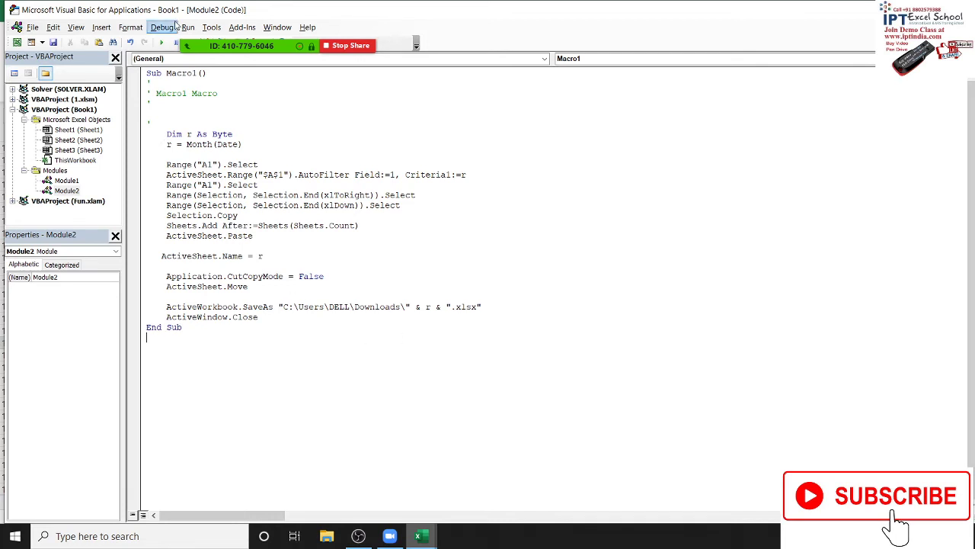
- Show Zoom's list of 9 participants and move it to the right, clear of the macro code
click(234, 23)
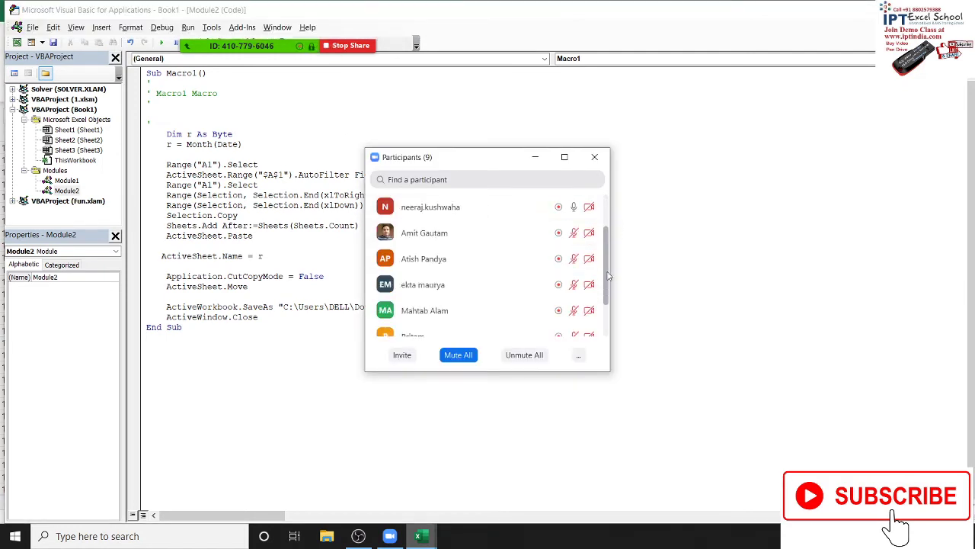
drag(607, 232, 614, 312)
drag(614, 274, 618, 215)
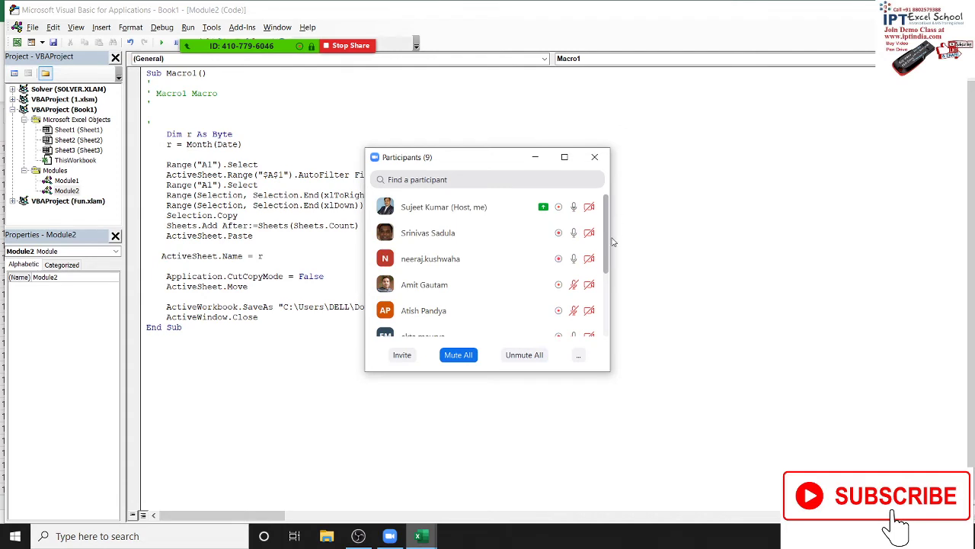
mouse_move(608, 241)
mouse_down()
mouse_move(608, 250)
mouse_move(604, 215)
mouse_up()
scroll(608, 251, down, 1)
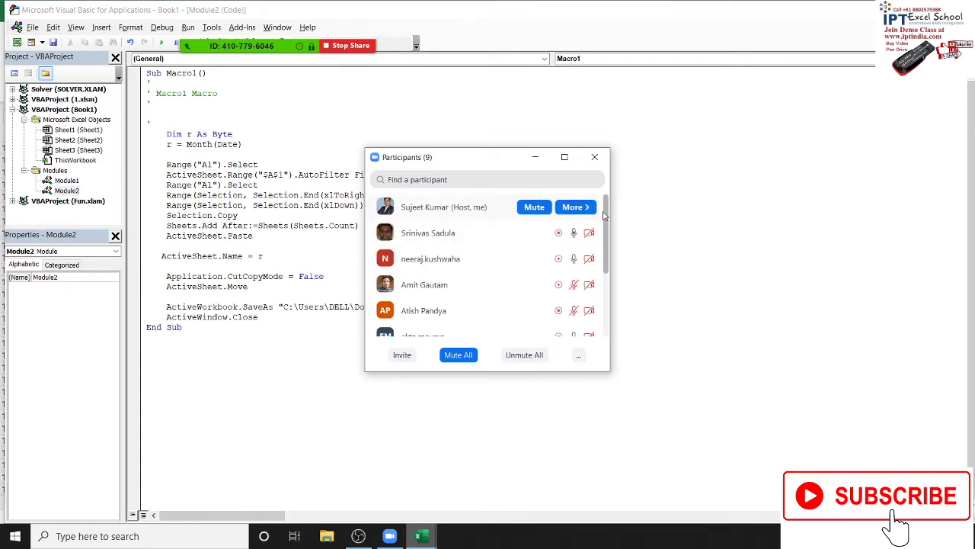
drag(490, 164, 653, 153)
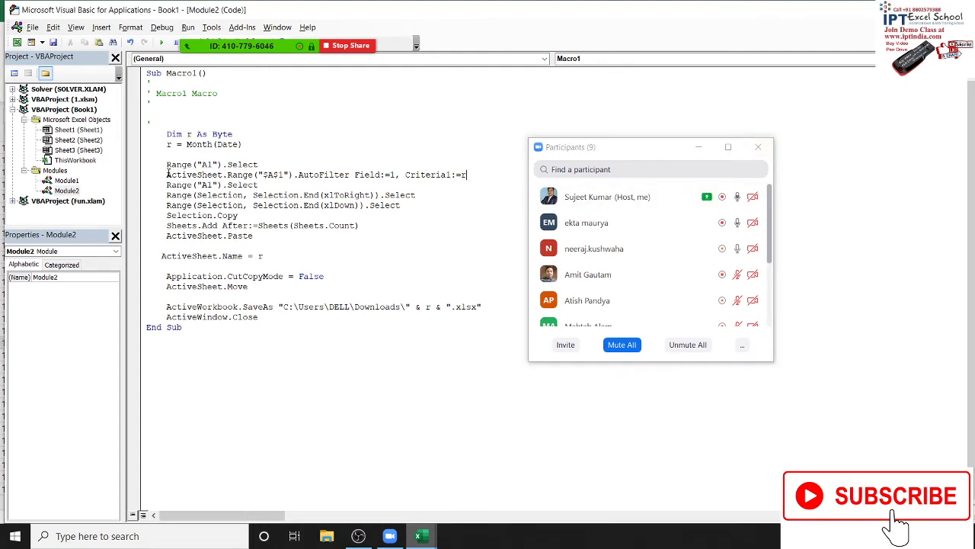
drag(167, 174, 467, 175)
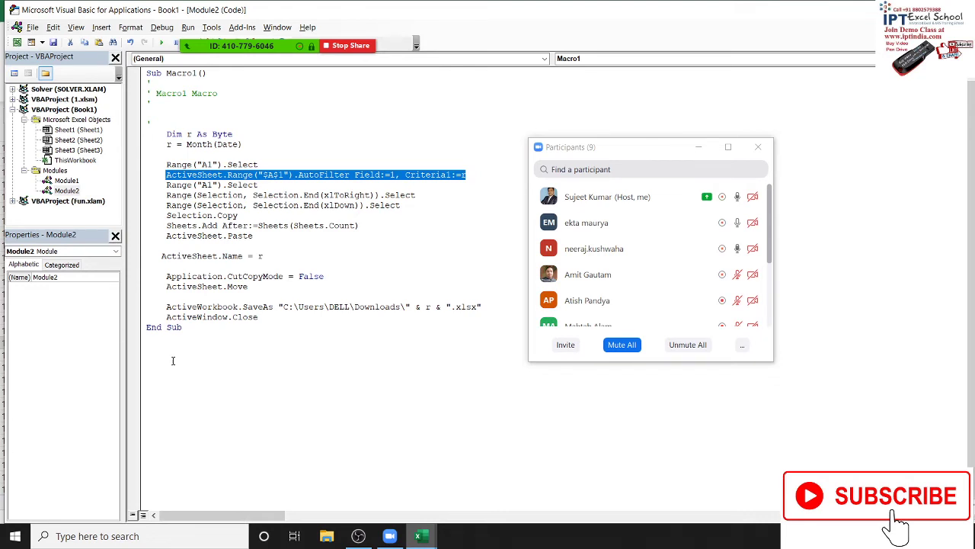
click(204, 144)
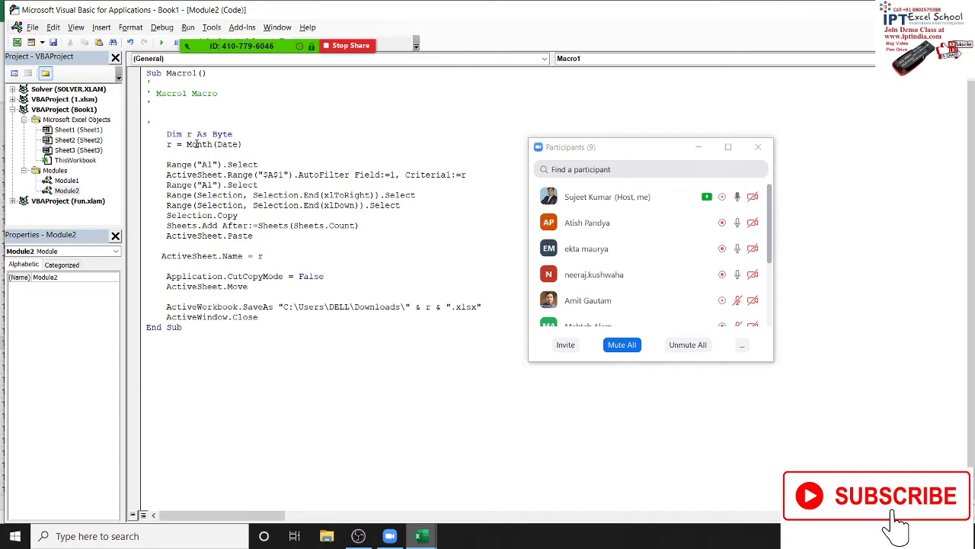
drag(186, 144, 244, 144)
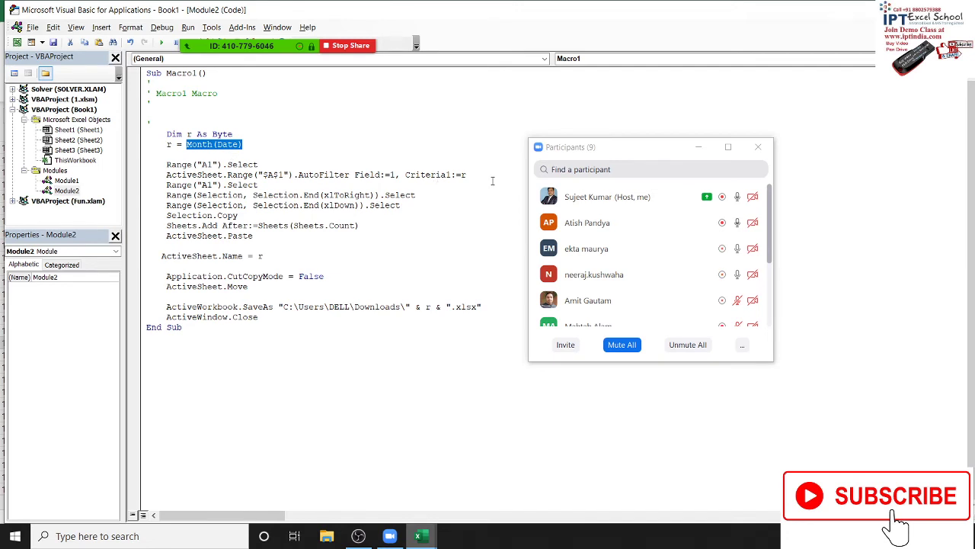
click(464, 175)
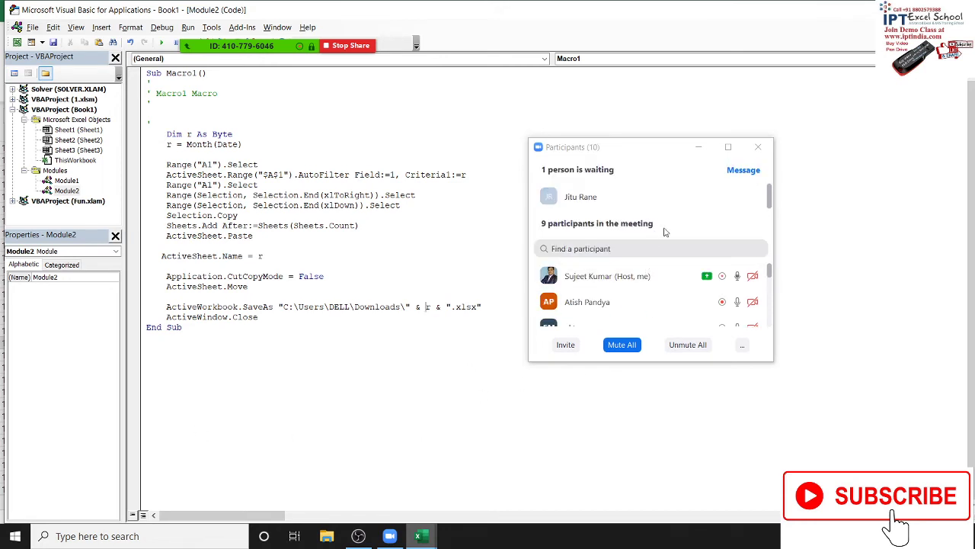
click(693, 197)
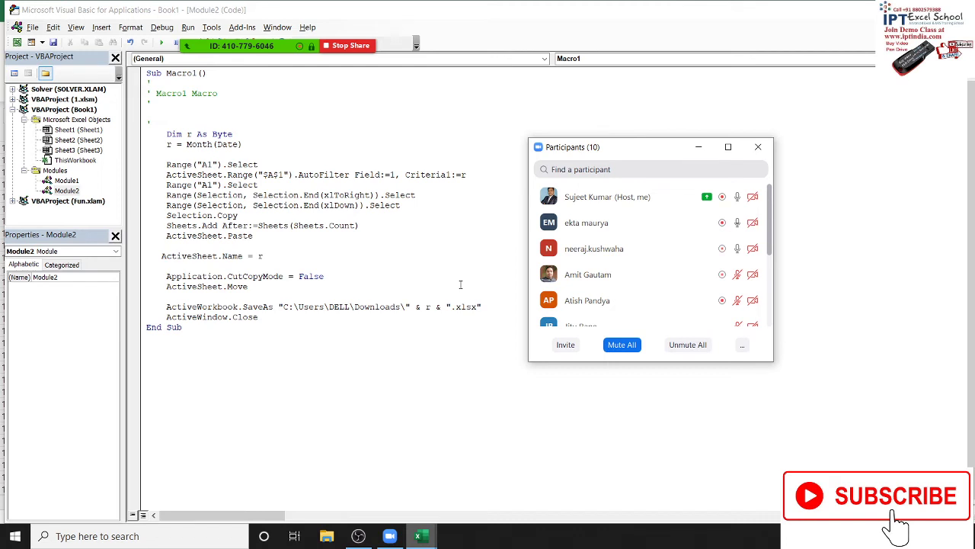
- Open Module1's code and highlight the m = Month(Date) line
click(66, 188)
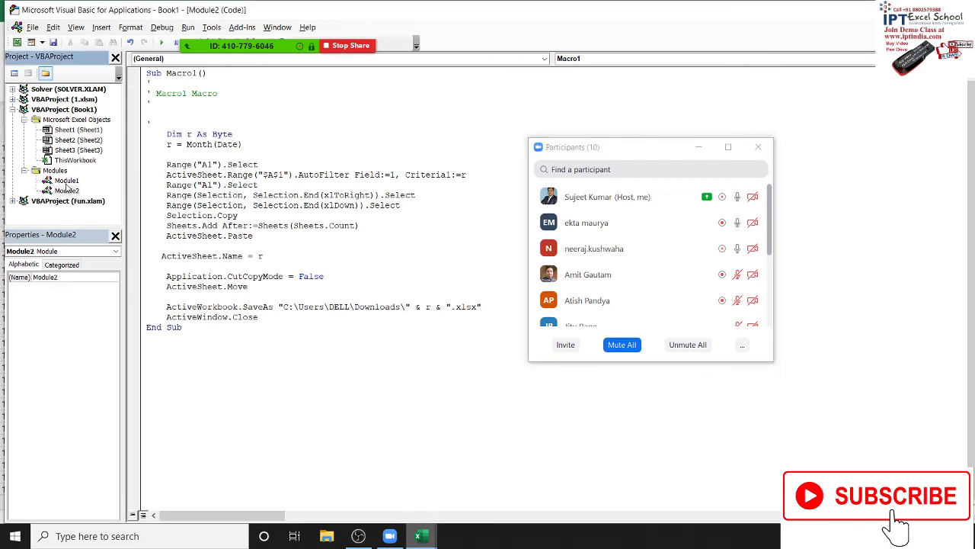
double_click(66, 182)
scroll(159, 181, up, 7)
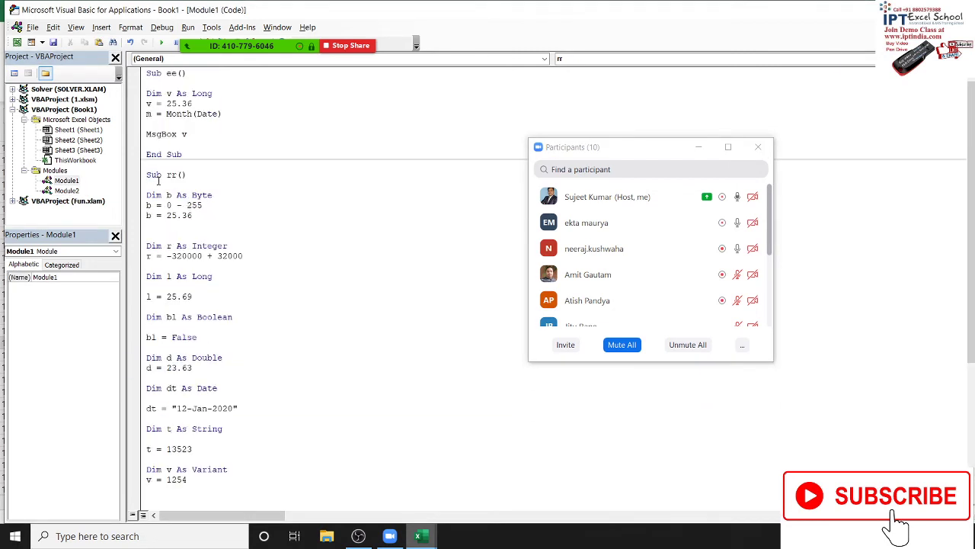
click(141, 114)
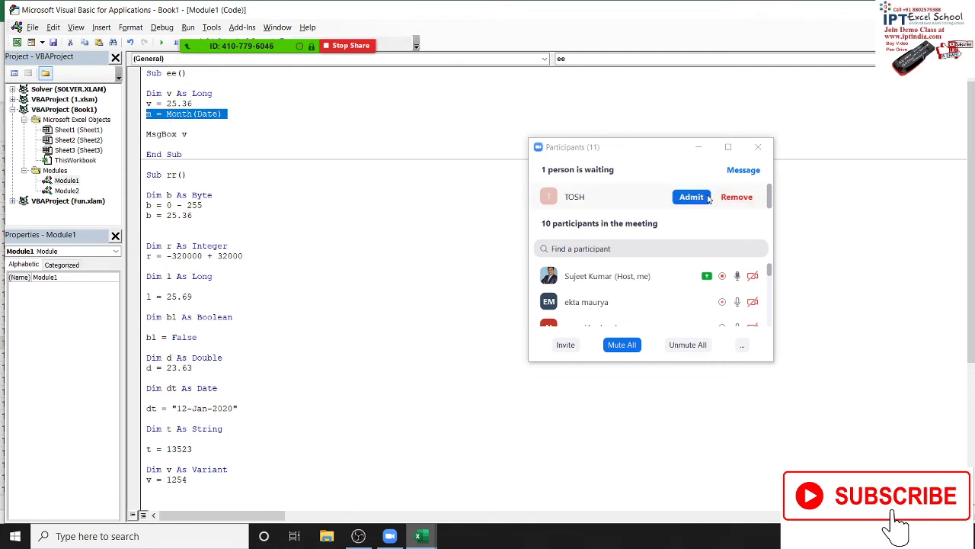
click(693, 197)
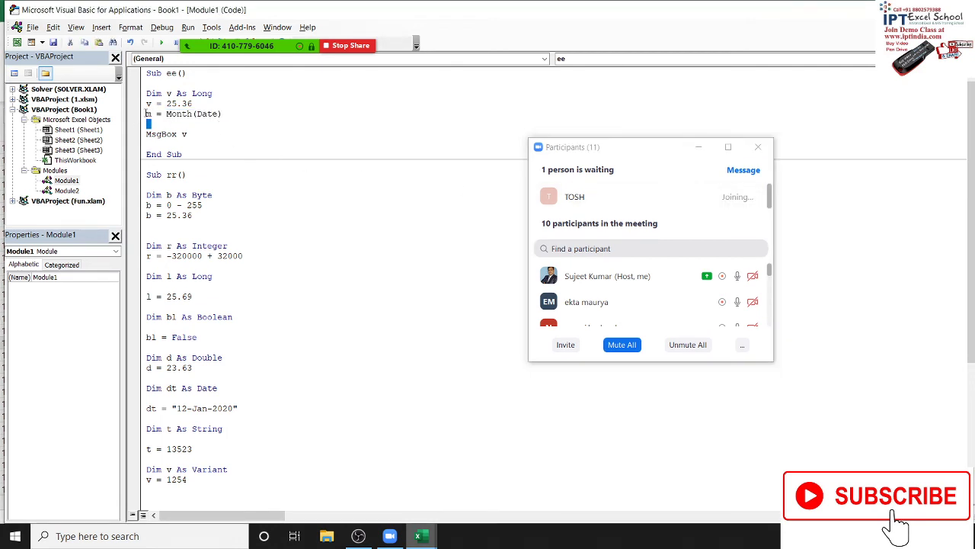
drag(145, 114, 234, 114)
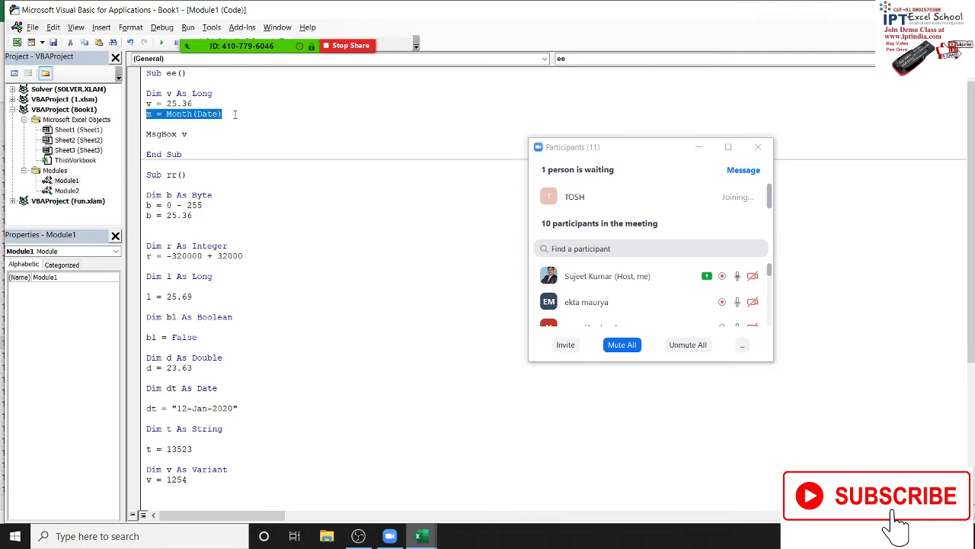
- Add a blank line below the rr procedure's End Sub and switch to Excel
scroll(238, 148, down, 4)
scroll(241, 156, down, 3)
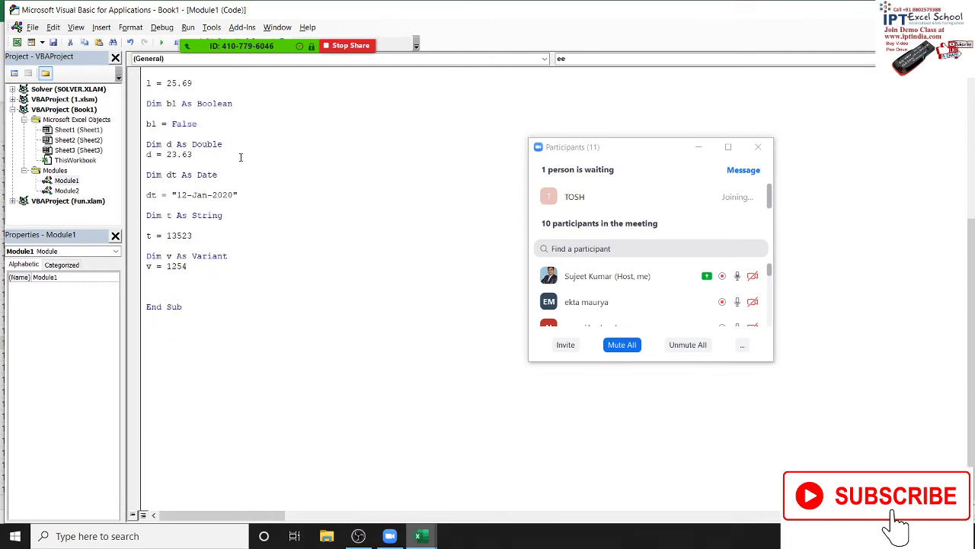
scroll(242, 175, up, 7)
scroll(243, 195, down, 6)
scroll(244, 195, down, 1)
click(228, 311)
key(Return)
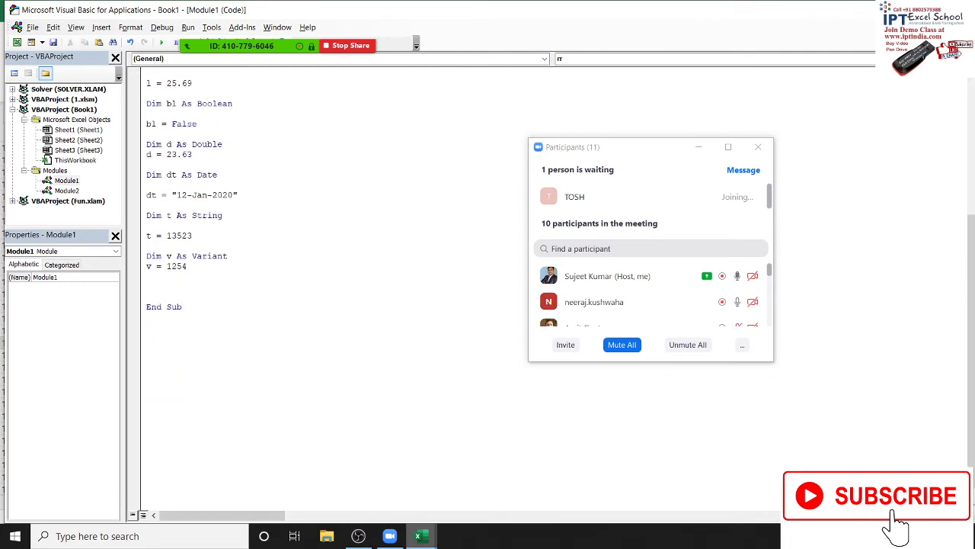
key(alt+Tab)
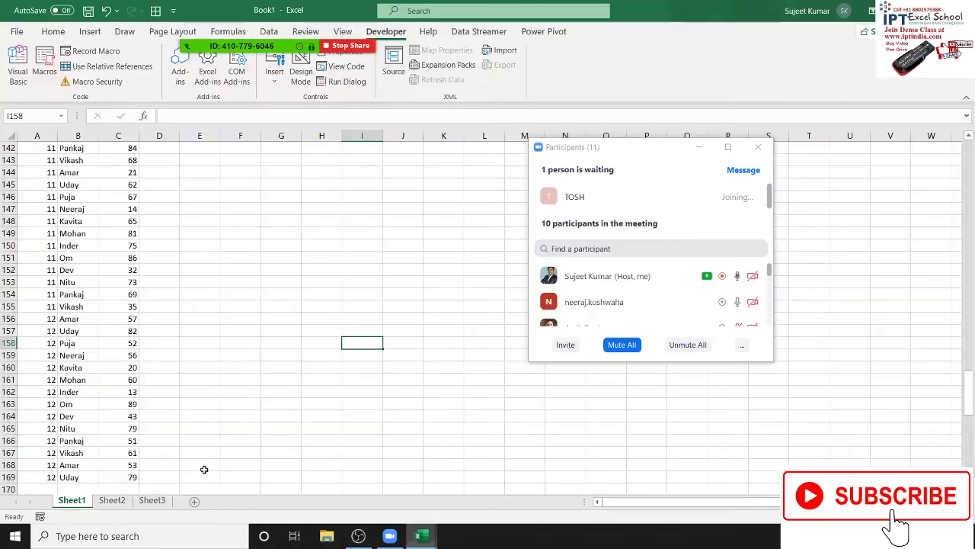
- On Sheet3 enter headers Q1, Q2, Gr in A1:C1, with 85 in A2 and 65 in B2
click(130, 500)
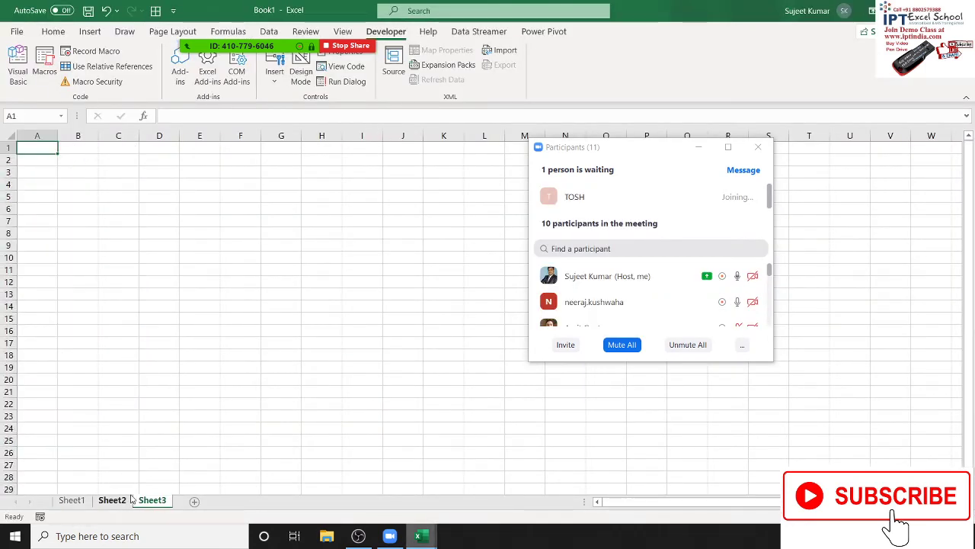
text(Q1)
key(Tab)
text(Q)
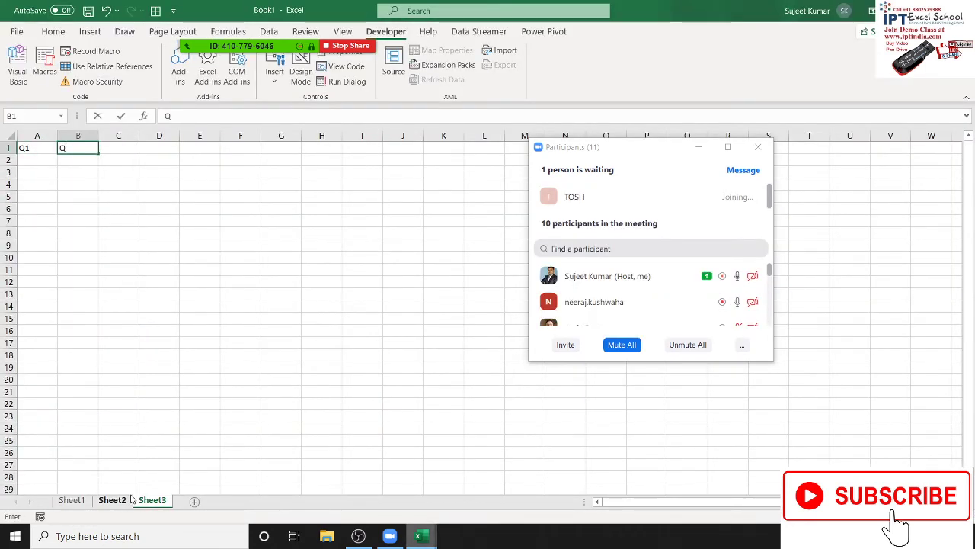
text(2)
key(Tab)
text(G)
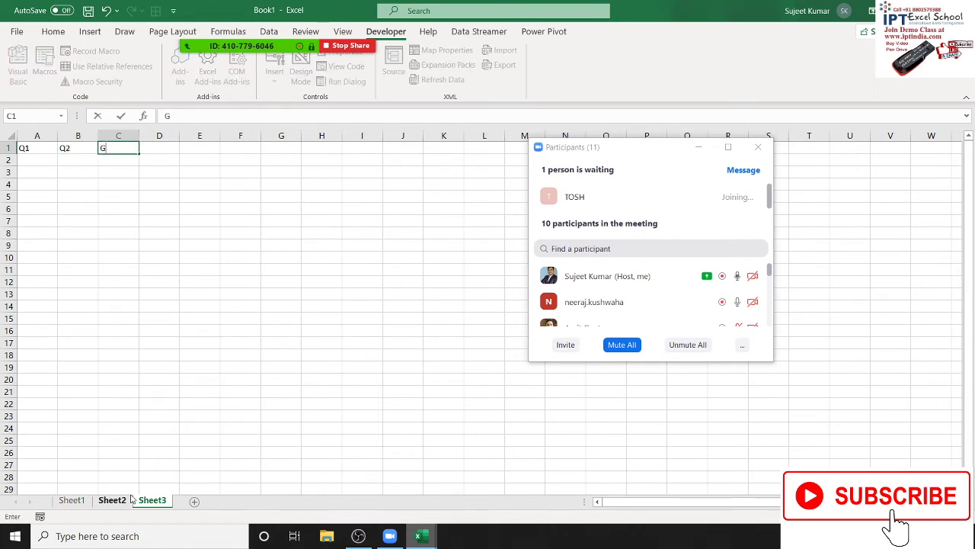
text(r)
key(Return)
text(85)
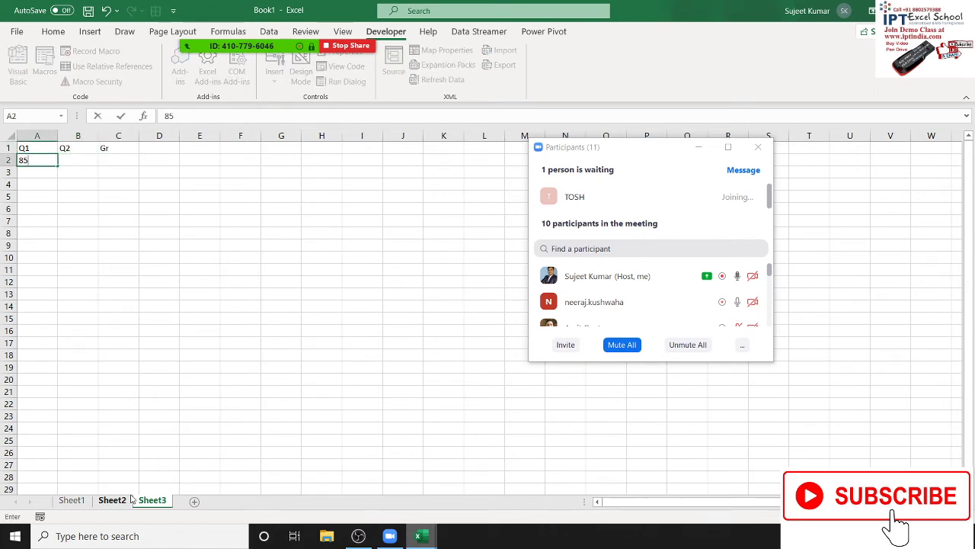
text(3)
key(BackSpace)
key(Tab)
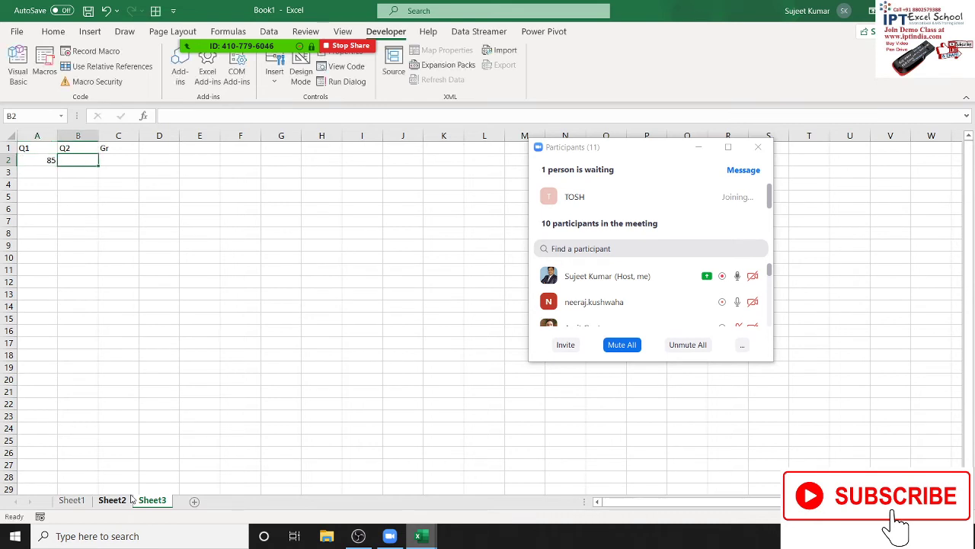
text(65)
key(Tab)
- Start a formula in C2, close Zoom's participants list, then cancel the unfinished formula
text(=)
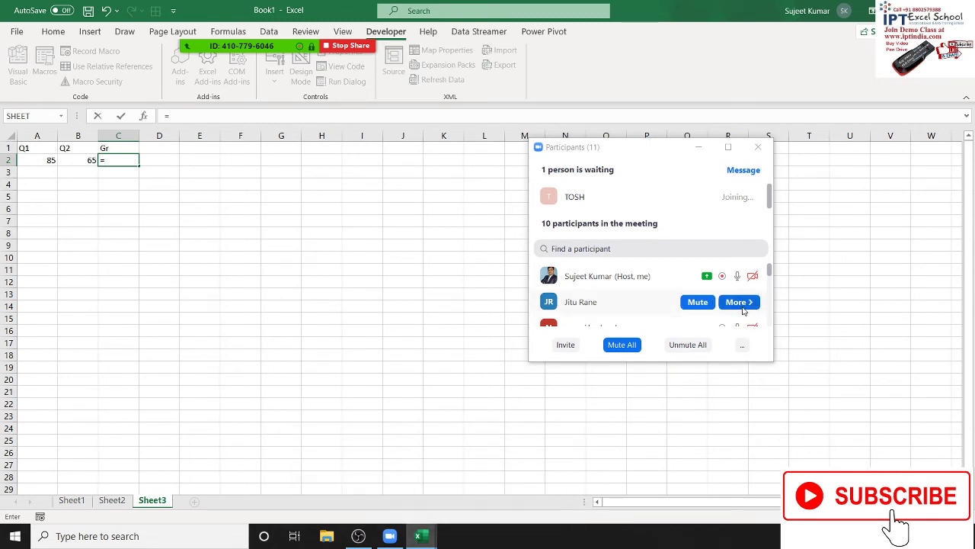
click(744, 303)
click(800, 357)
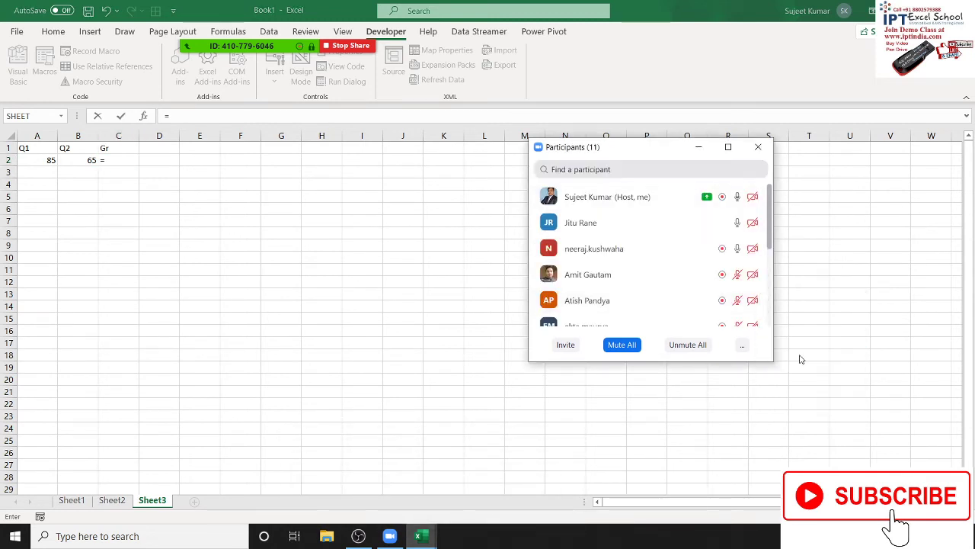
click(758, 146)
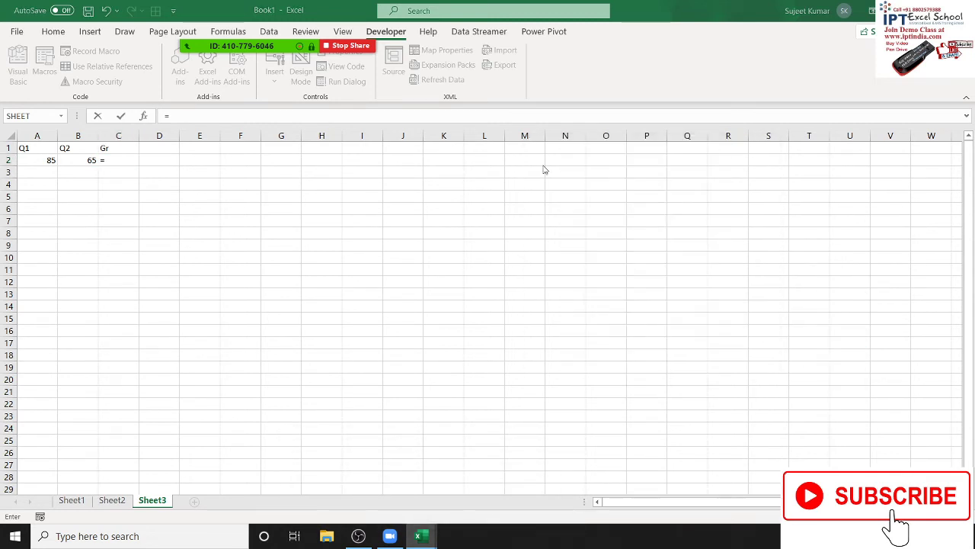
click(126, 160)
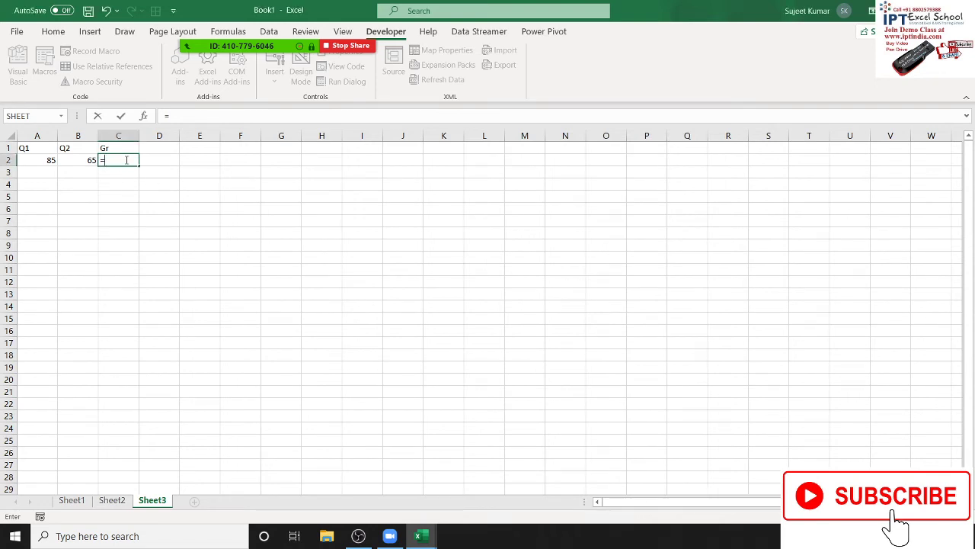
click(85, 161)
key(BackSpace)
key(BackSpace)
key(Escape)
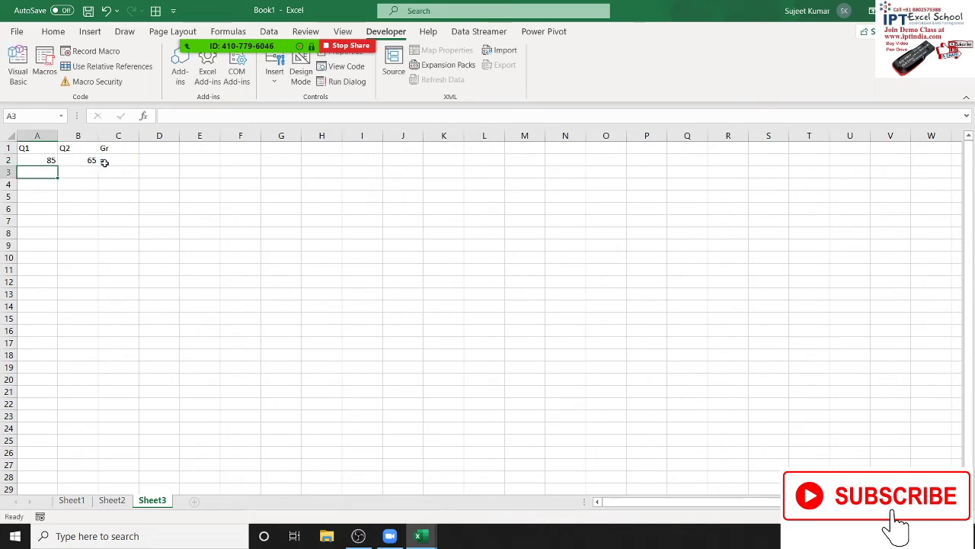
- Enter the growth formula =(B2-A2)/A2 in C2
click(104, 162)
text(=)
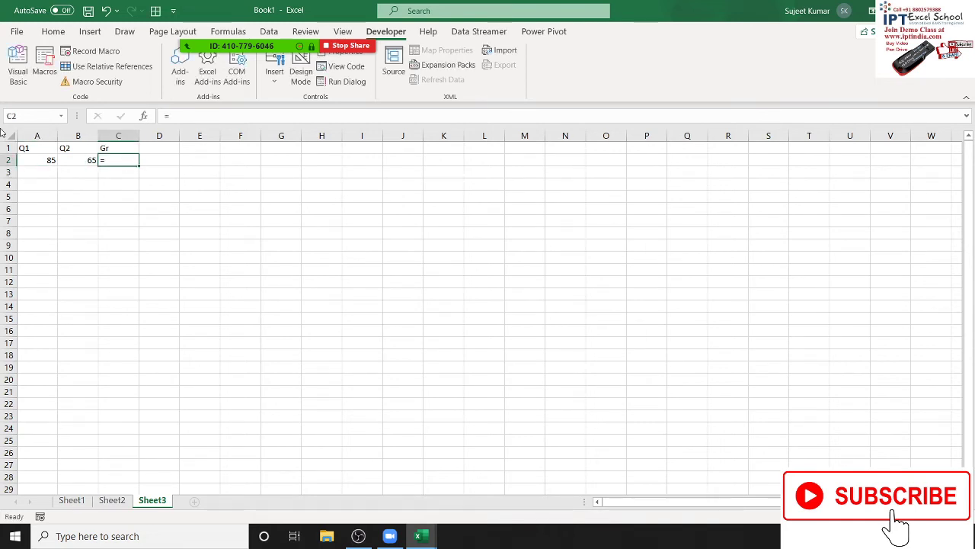
text(()
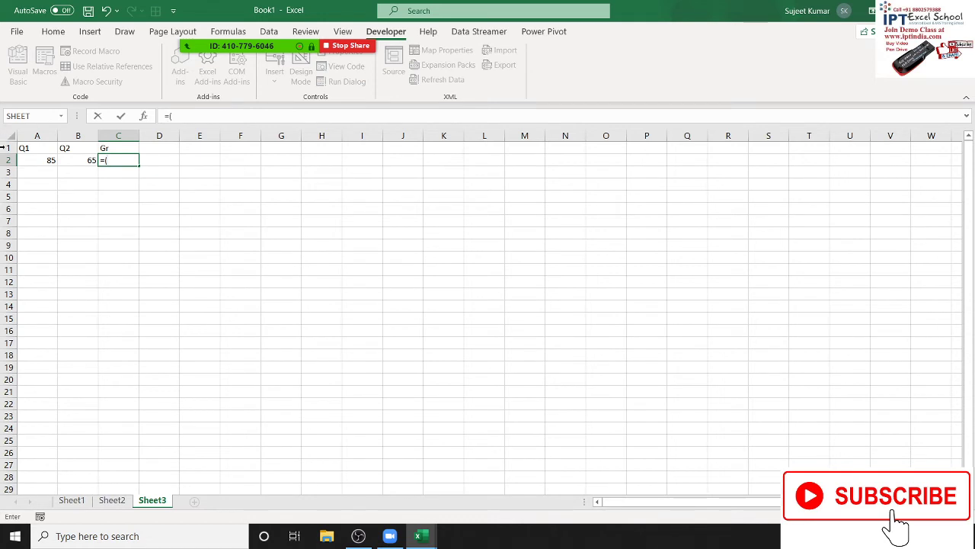
click(69, 162)
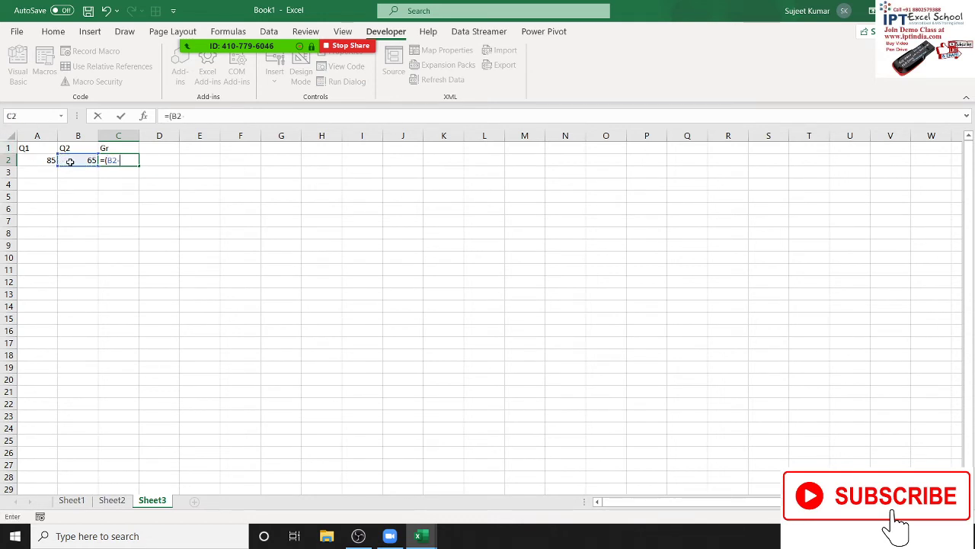
click(40, 159)
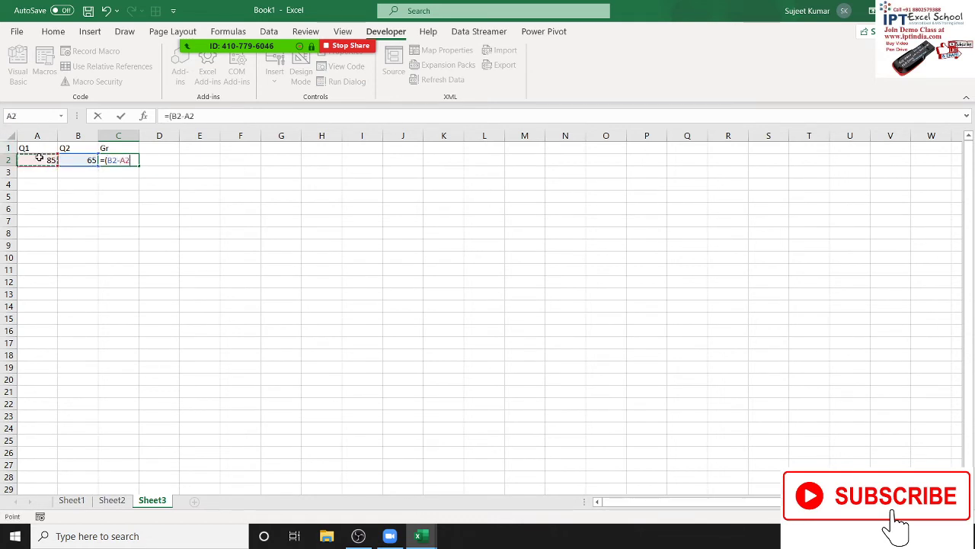
text()/)
click(40, 159)
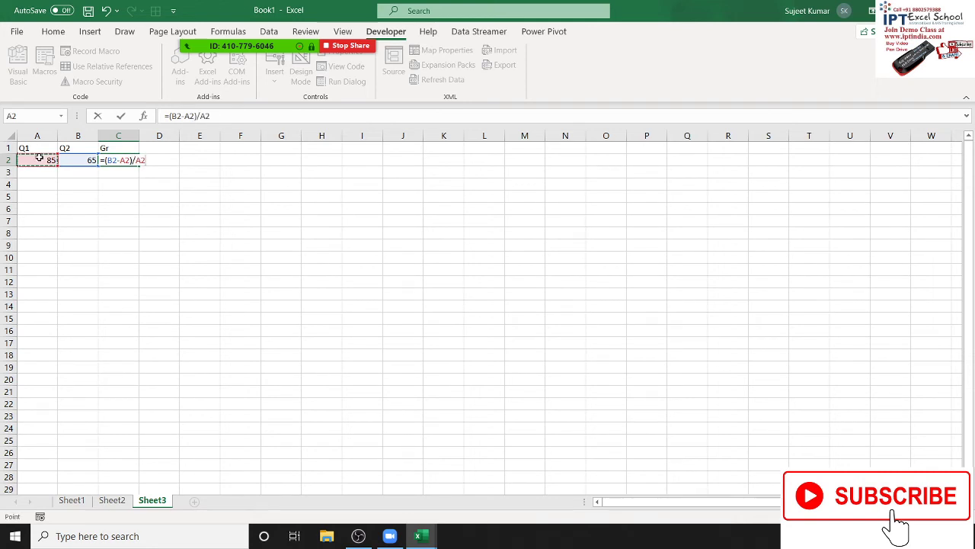
key(ctrl+Return)
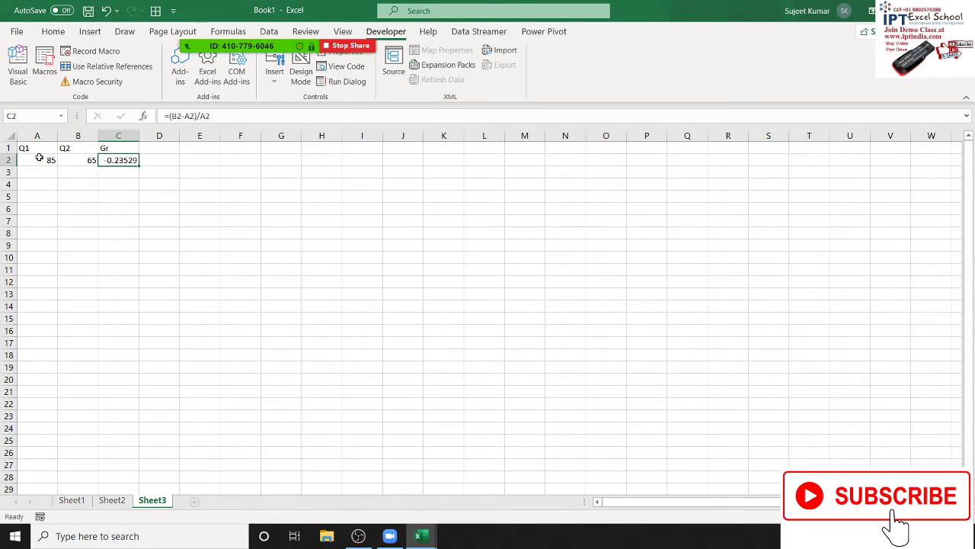
- Format C2 as a percentage so it shows -24%, and check its formula
click(50, 32)
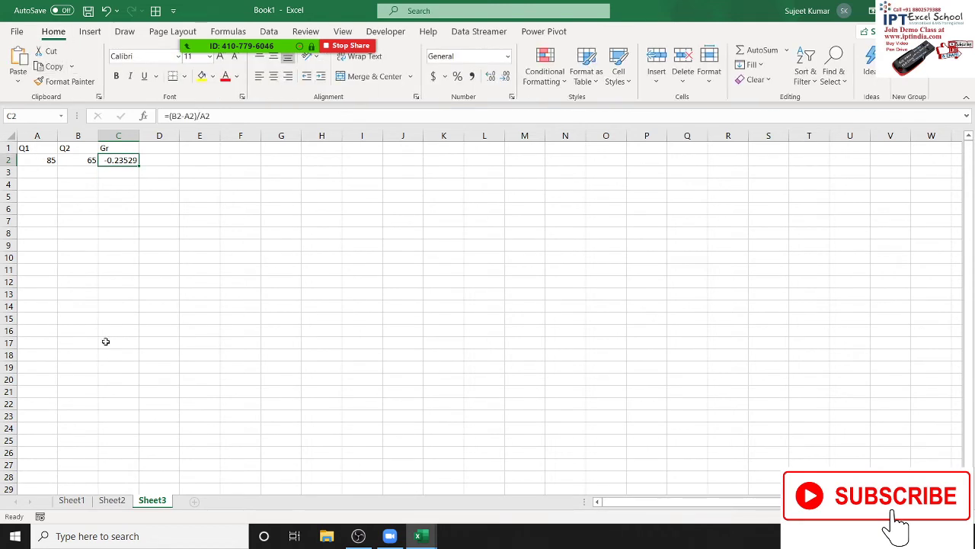
click(456, 77)
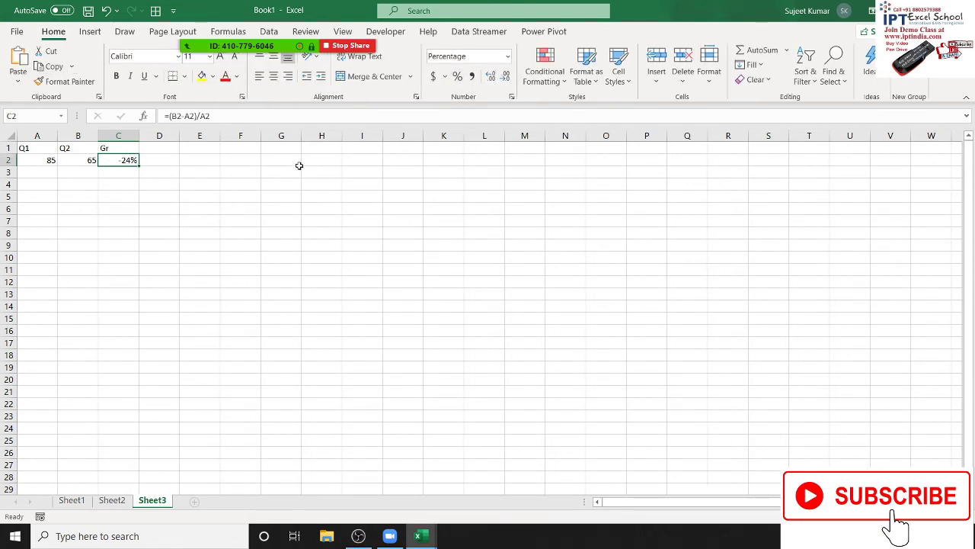
double_click(128, 159)
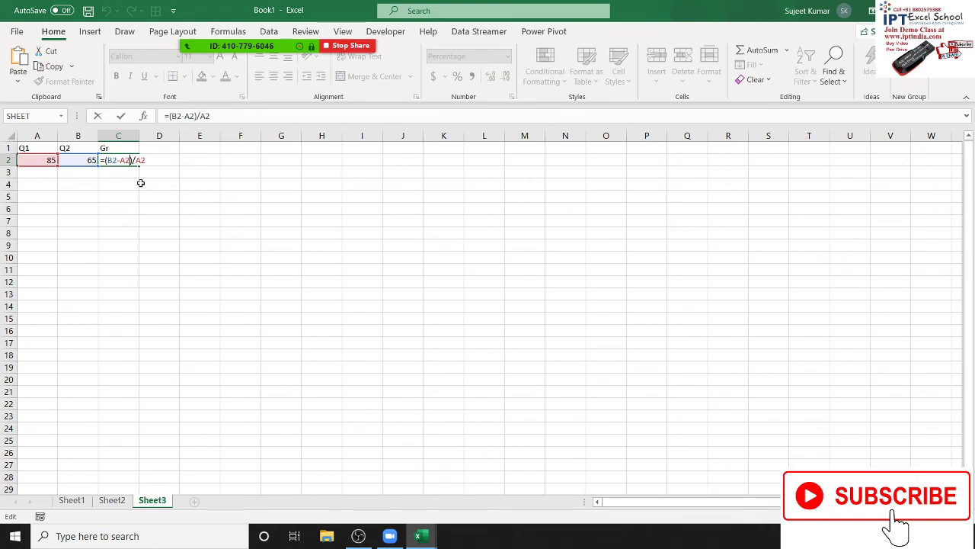
key(ctrl+Return)
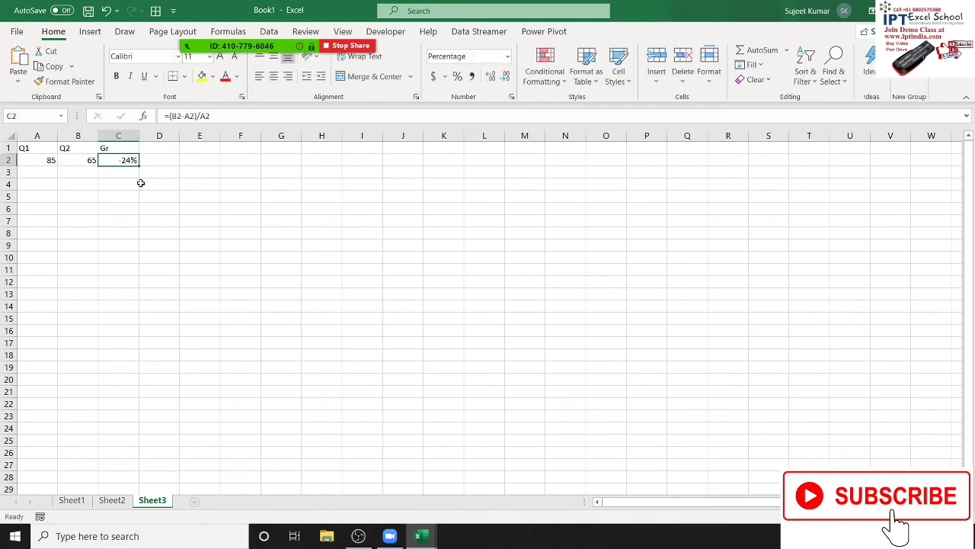
key(alt+Tab)
key(alt+Tab)
key(alt+Tab)
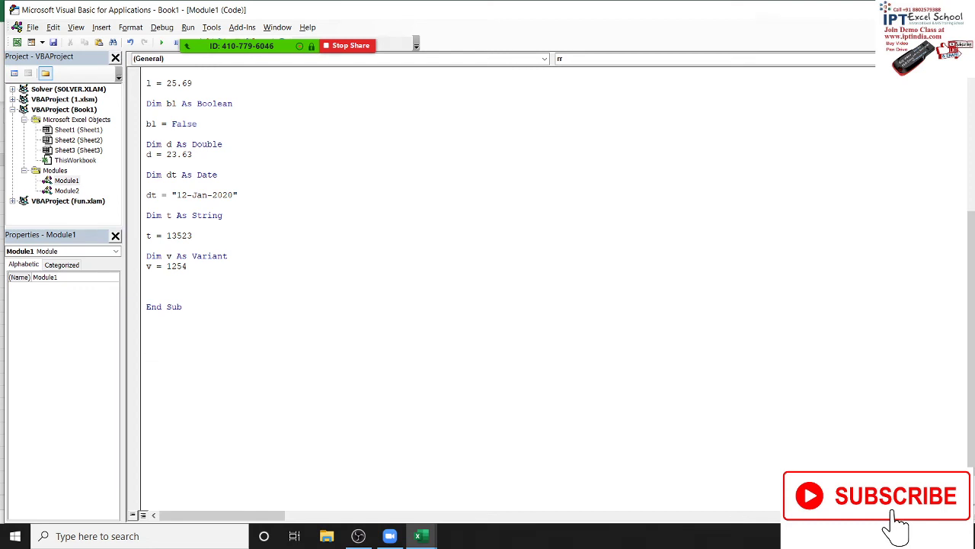
- Write the header Function GR(Q1 As Long, Q2 As Long) below End Sub
text(func)
text(tion  )
text(G)
text(R)
text(()
text(Q1 )
text(as )
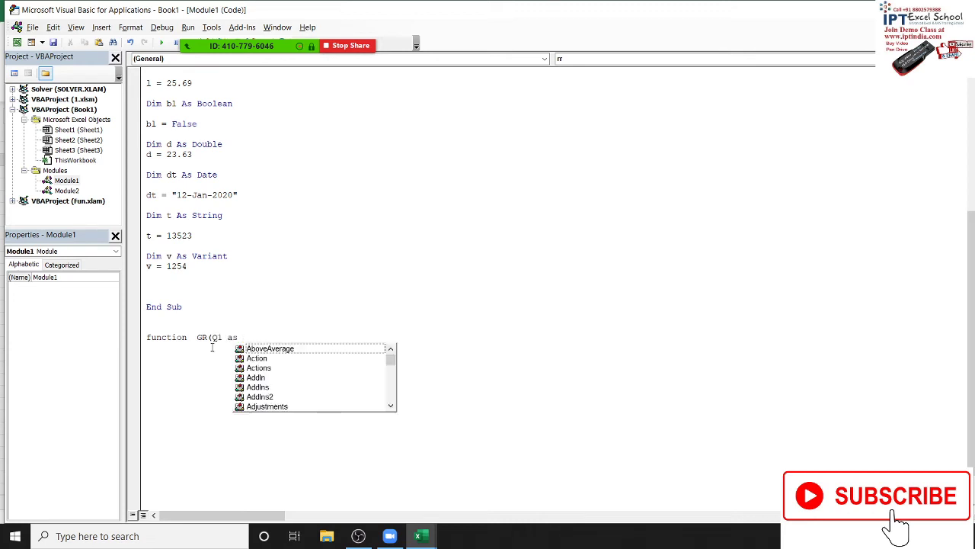
text(Long)
key(Tab)
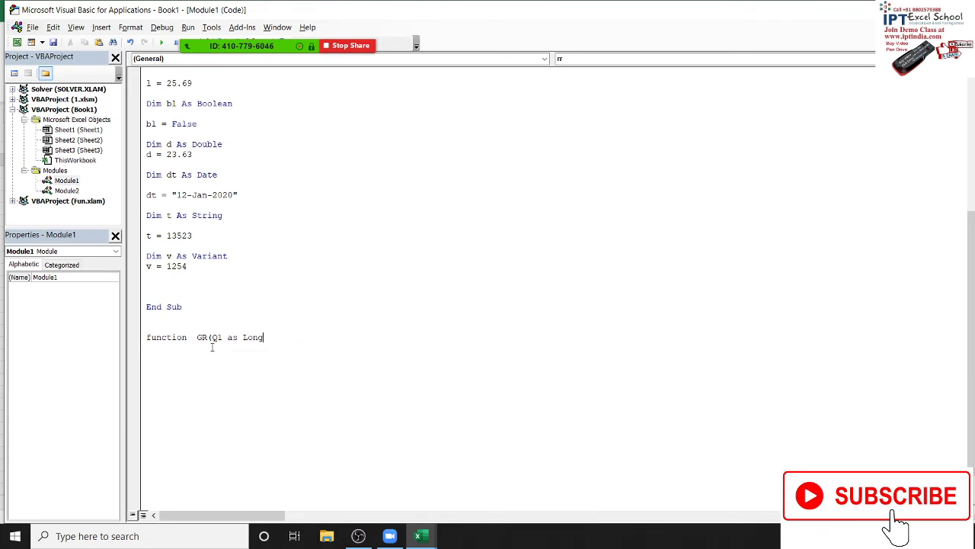
text(Q2)
text( as L)
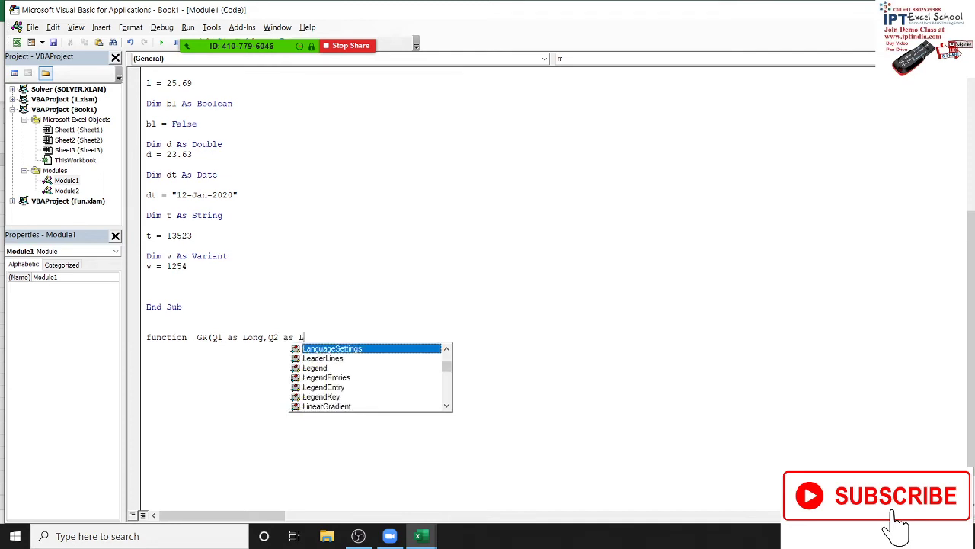
text(ong))
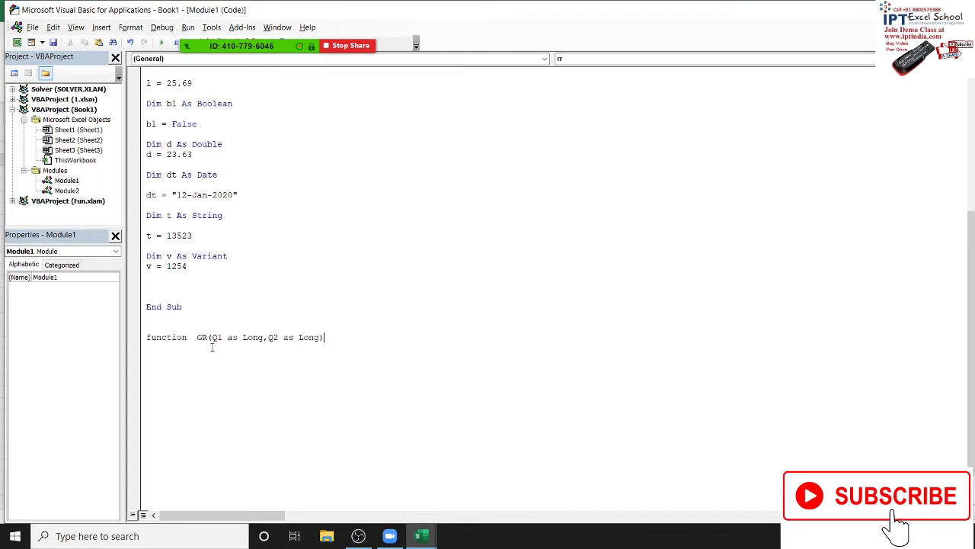
key(Return)
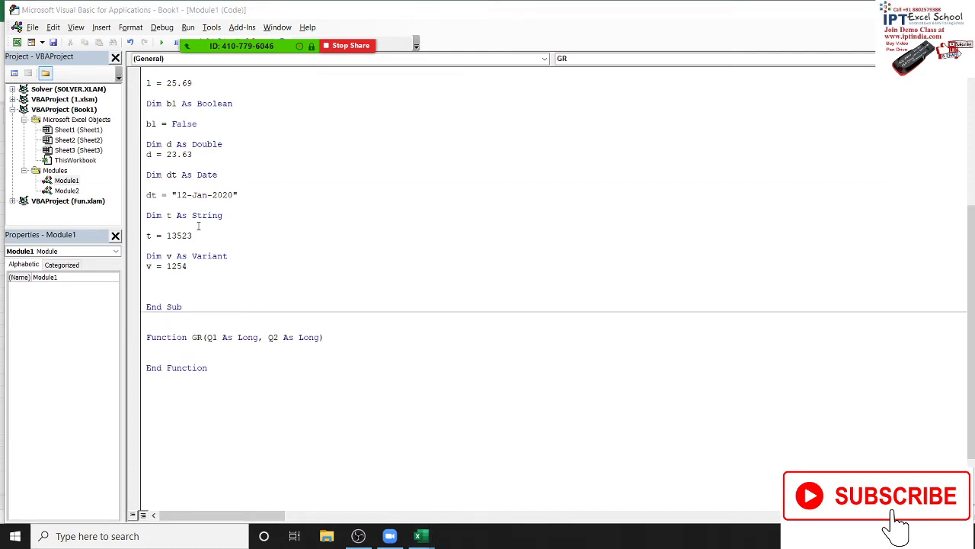
key(alt+Tab)
key(Tab)
- Try an IF formula in E5 and cancel it, then view C2's =(B2-A2)/A2 formula
click(214, 200)
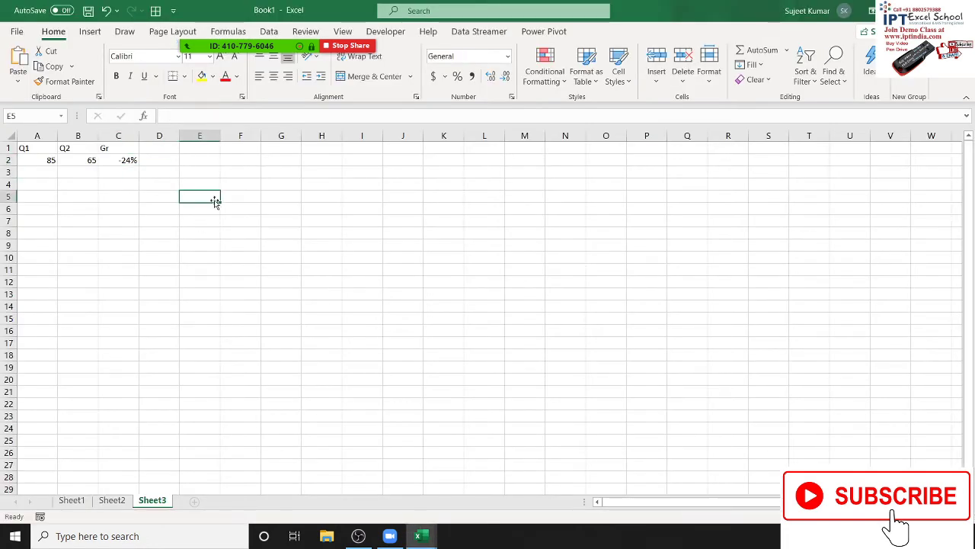
text(=if)
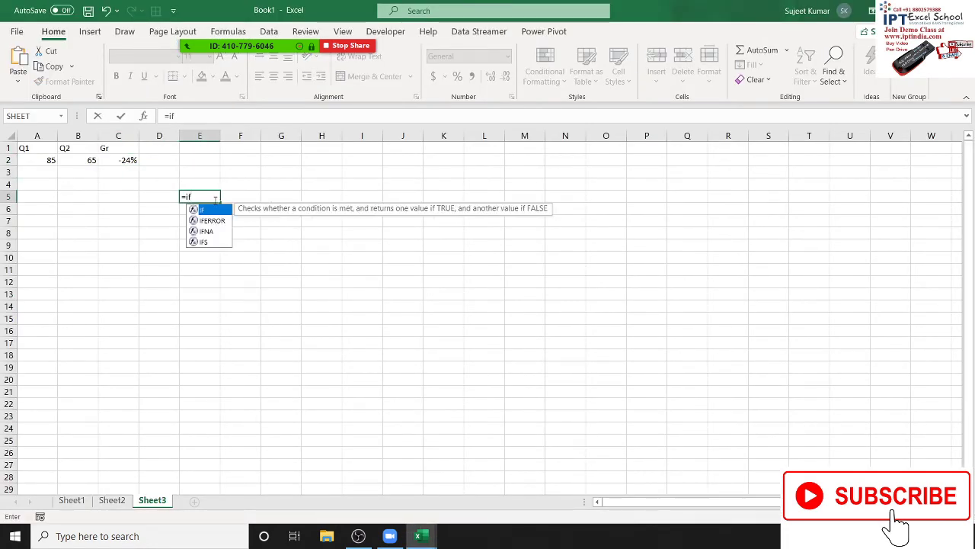
key(Tab)
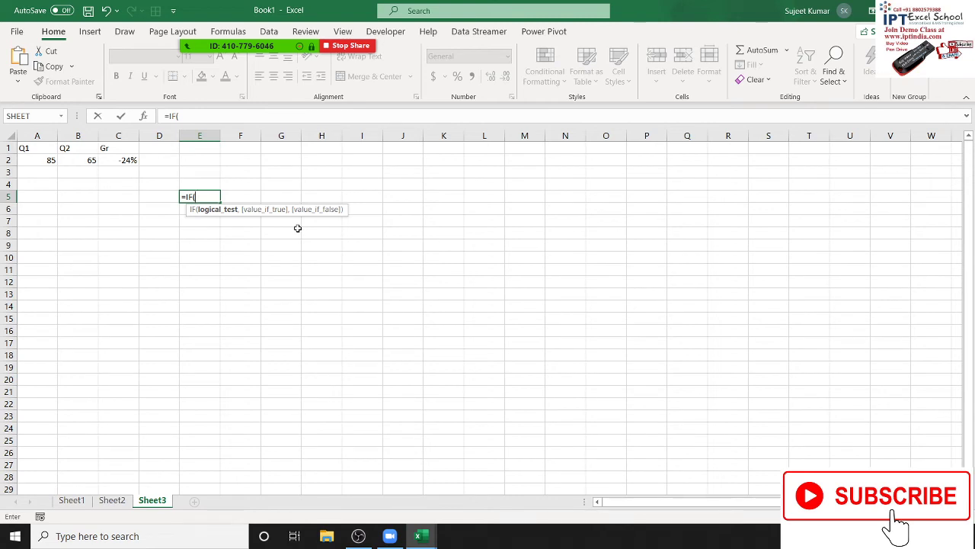
key(Escape)
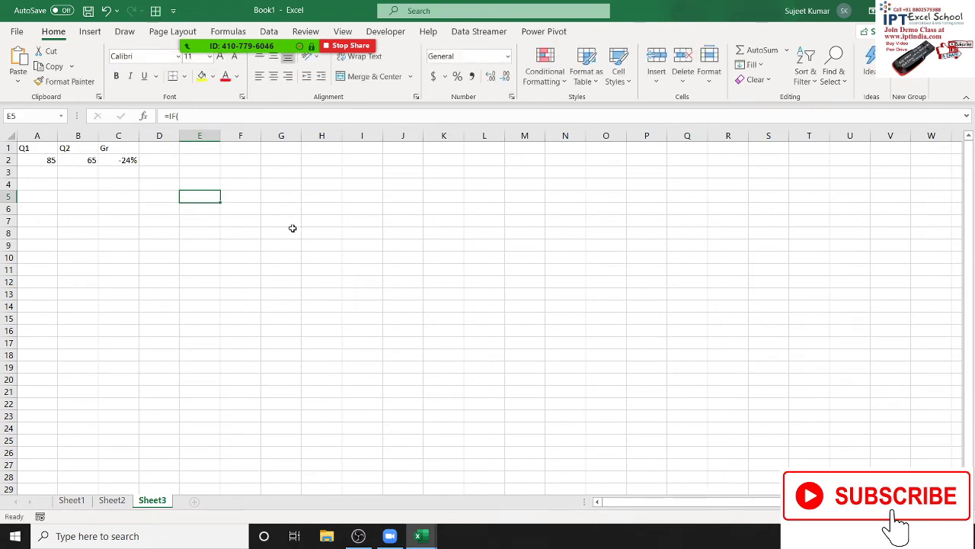
click(133, 160)
key(ctrl+shift+5)
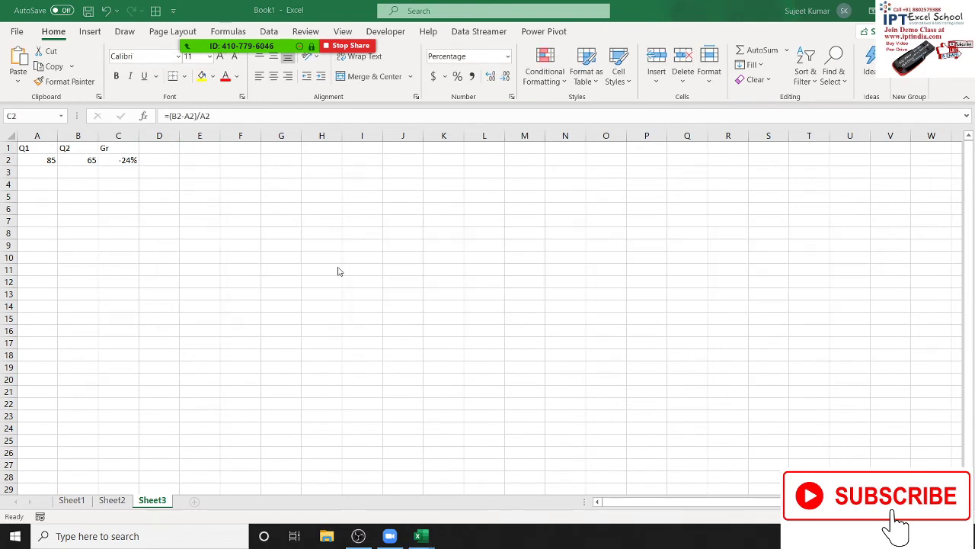
key(alt+Tab)
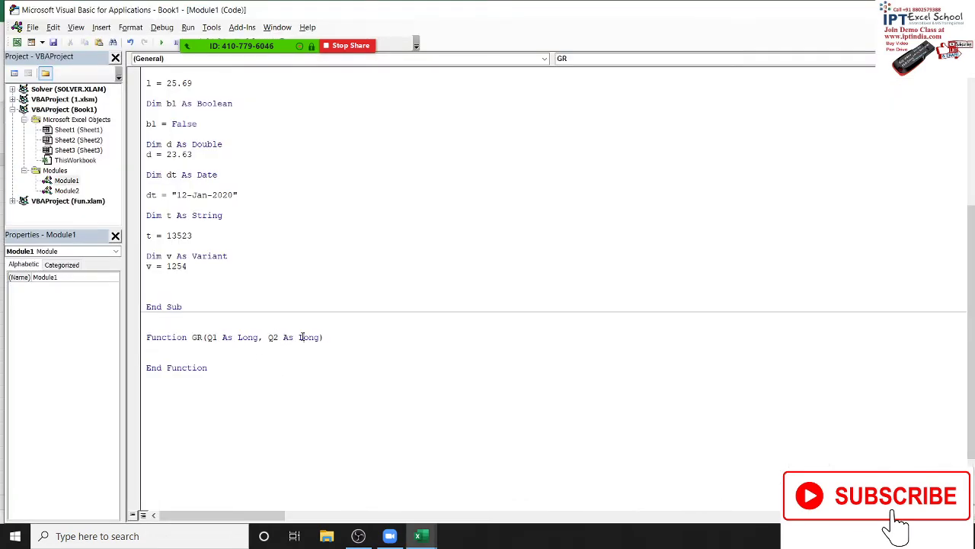
- Put the caret inside GR's empty body, then move to cell C2 in Excel
double_click(302, 336)
click(195, 354)
key(alt+Tab)
key(alt+Tab)
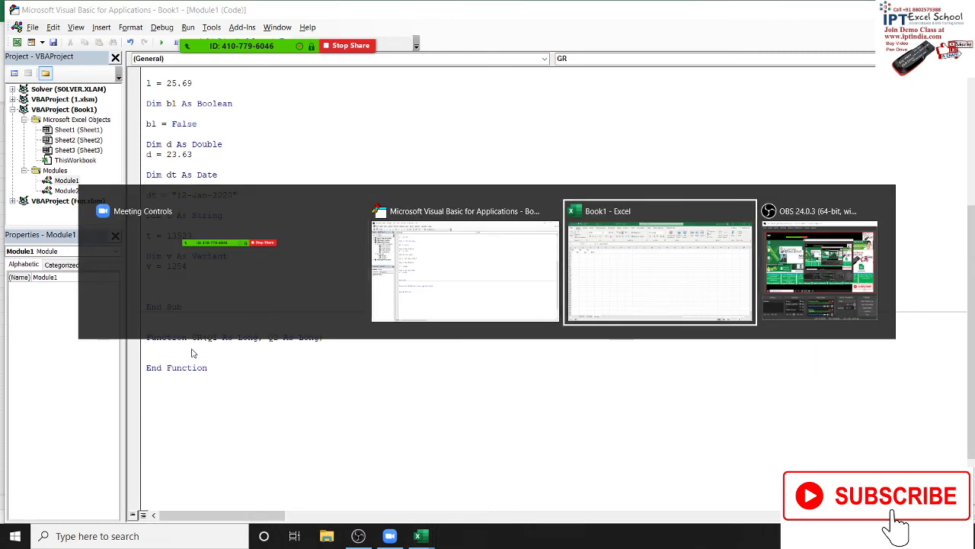
key(F2)
key(Escape)
- Enter =gr(A2,B2) in C2, which displays 0%
text(=)
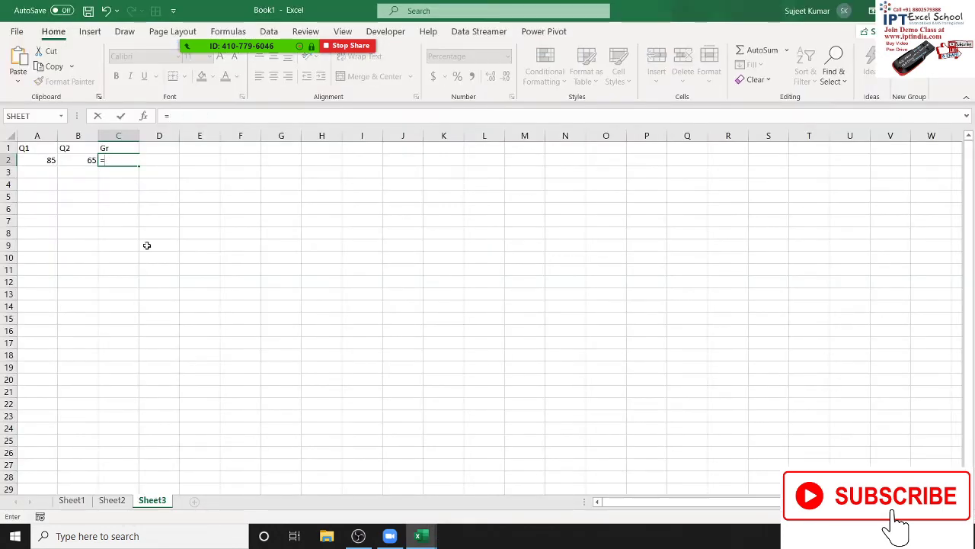
text(gr()
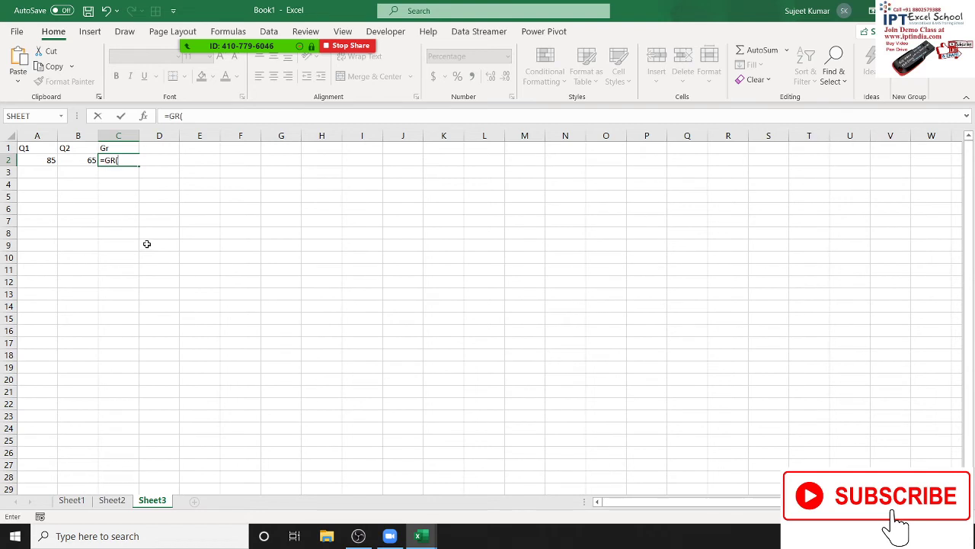
click(24, 159)
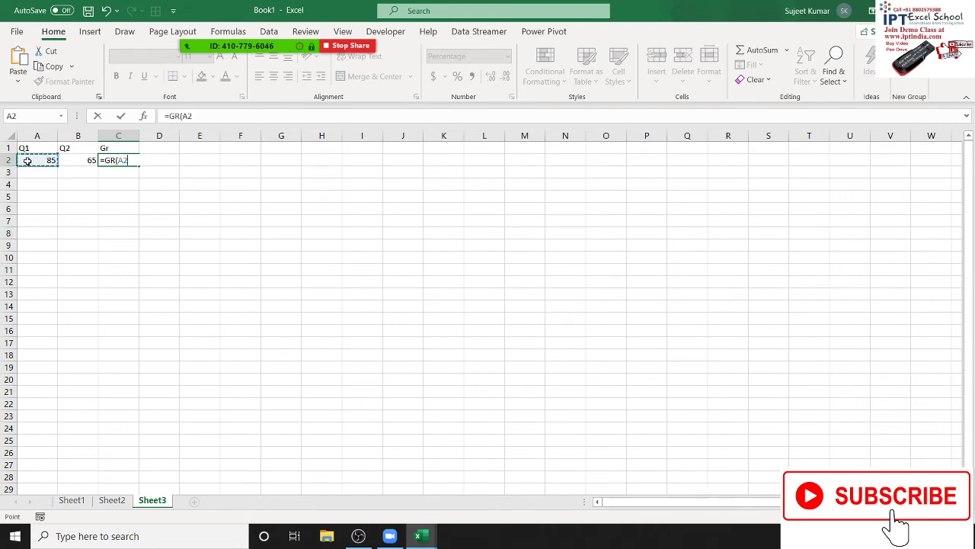
text(,)
click(87, 158)
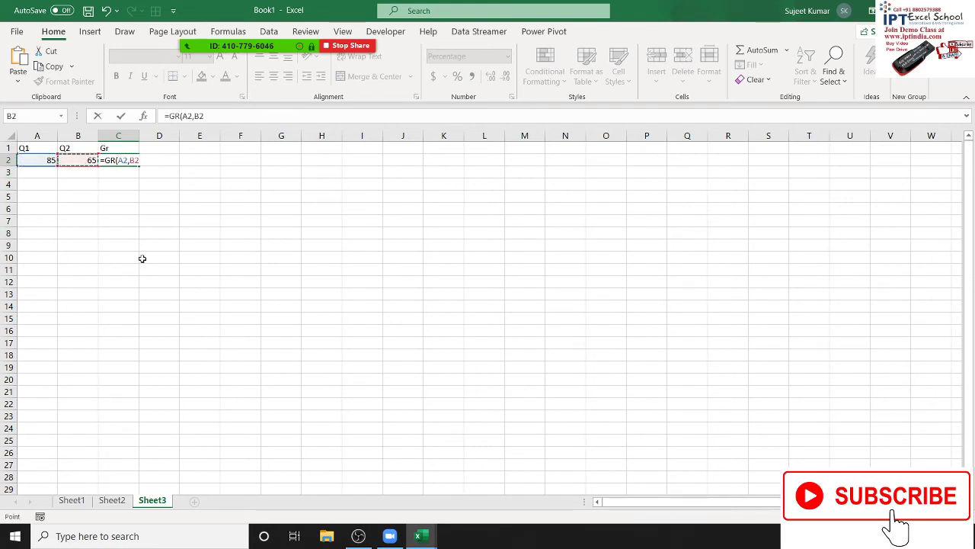
text())
key(Return)
double_click(128, 160)
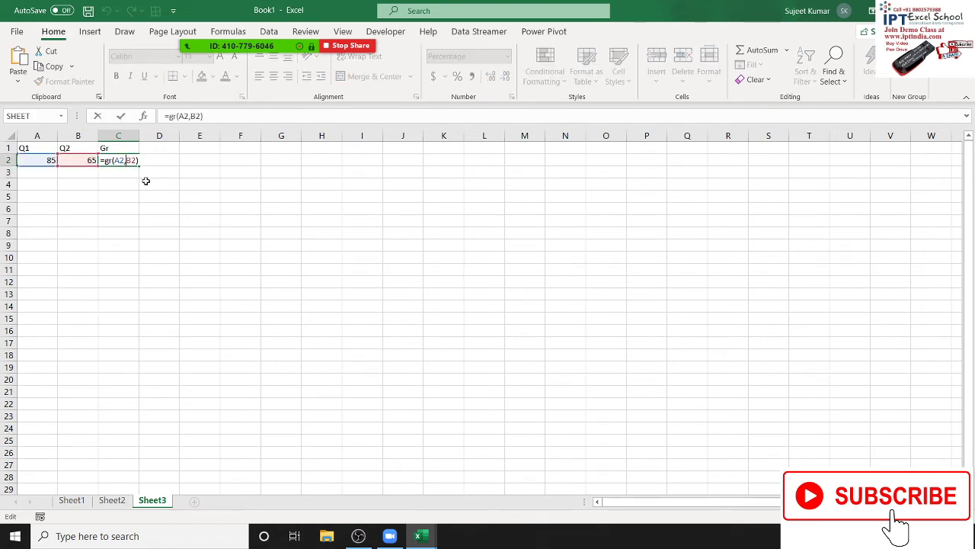
key(Escape)
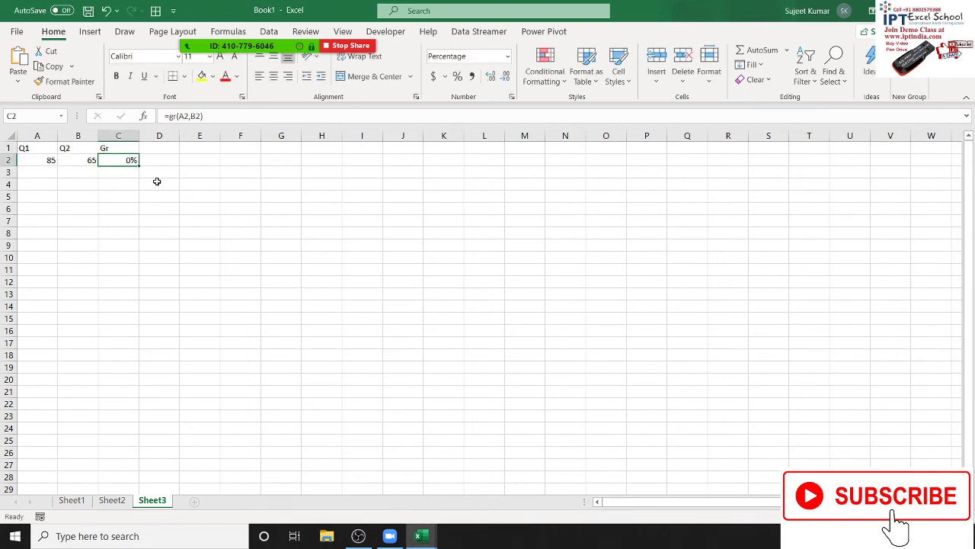
key(alt+Tab)
key(alt+Tab)
key(alt+Tab)
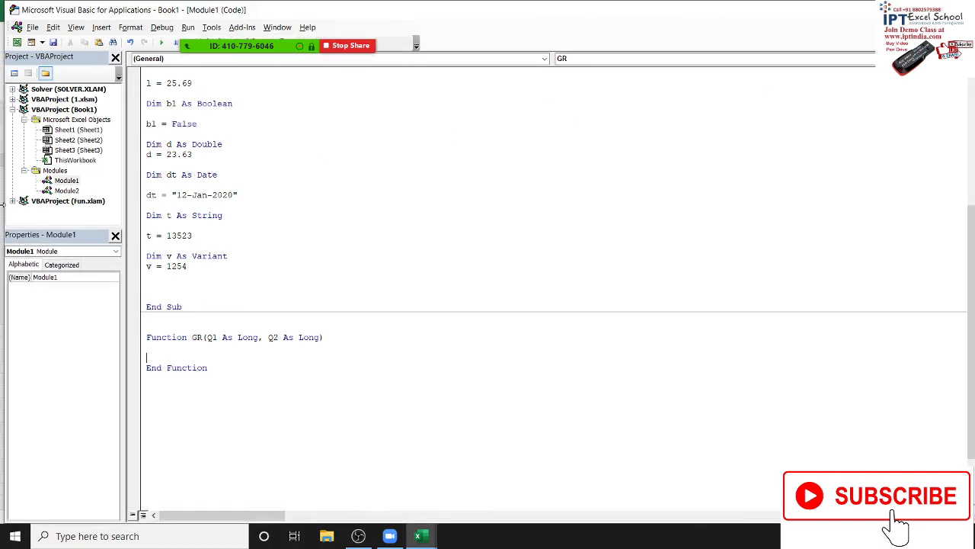
- Place the VBA editor window beside the Excel workbook
mouse_move(4, 222)
mouse_down()
mouse_move(437, 225)
mouse_move(286, 225)
mouse_up()
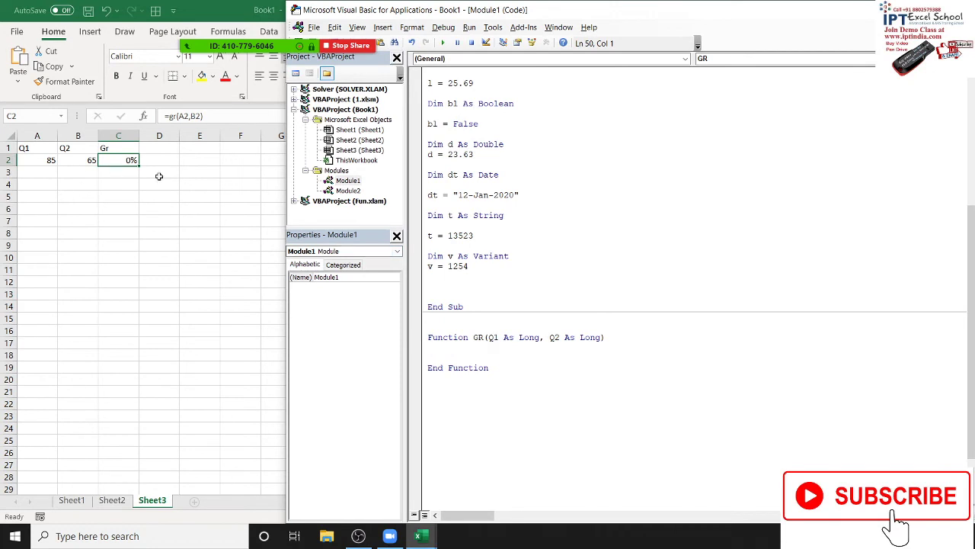
key(alt+F11)
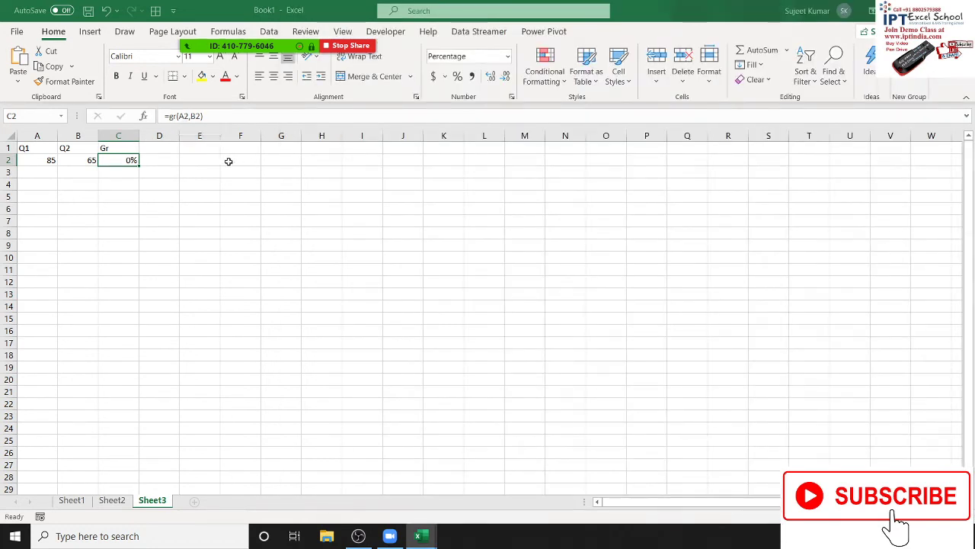
click(419, 535)
click(448, 510)
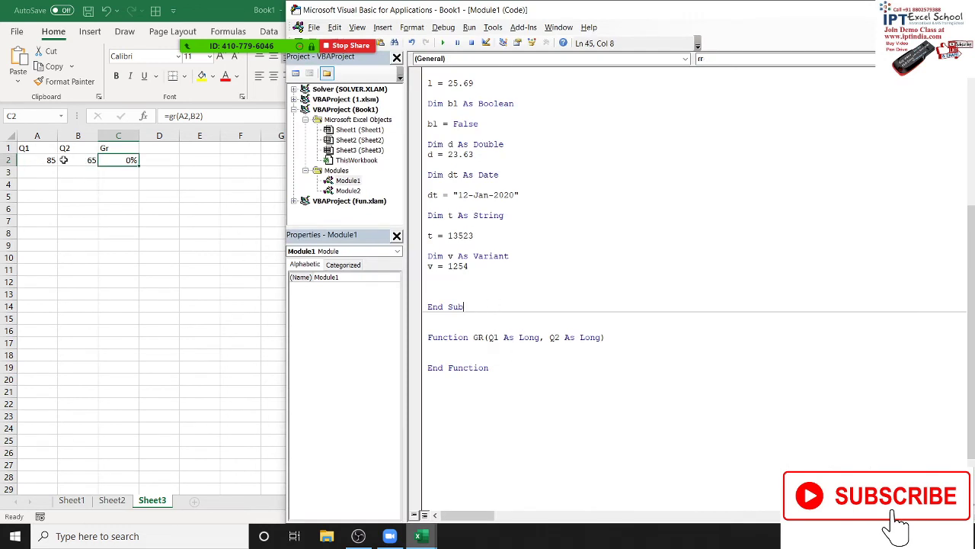
- Declare Dim r As Double inside the GR function body
double_click(556, 337)
double_click(493, 337)
click(504, 343)
double_click(554, 336)
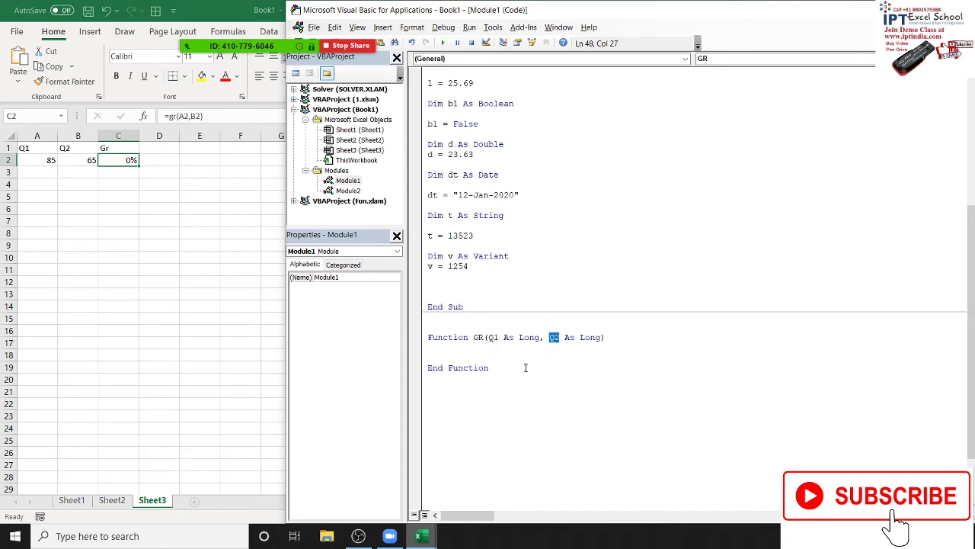
click(486, 360)
key(Return)
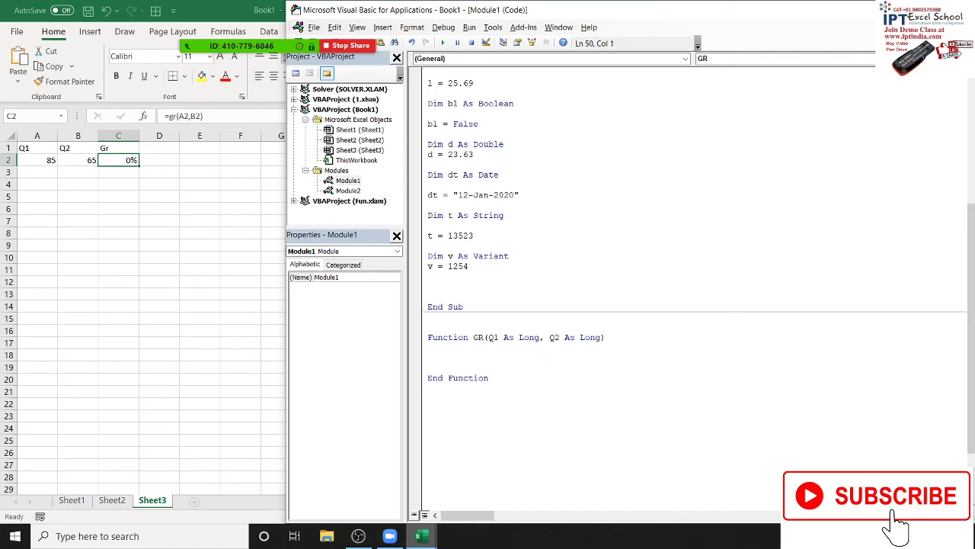
text(G)
text(R)
key(BackSpace)
key(BackSpace)
key(Return)
text(d)
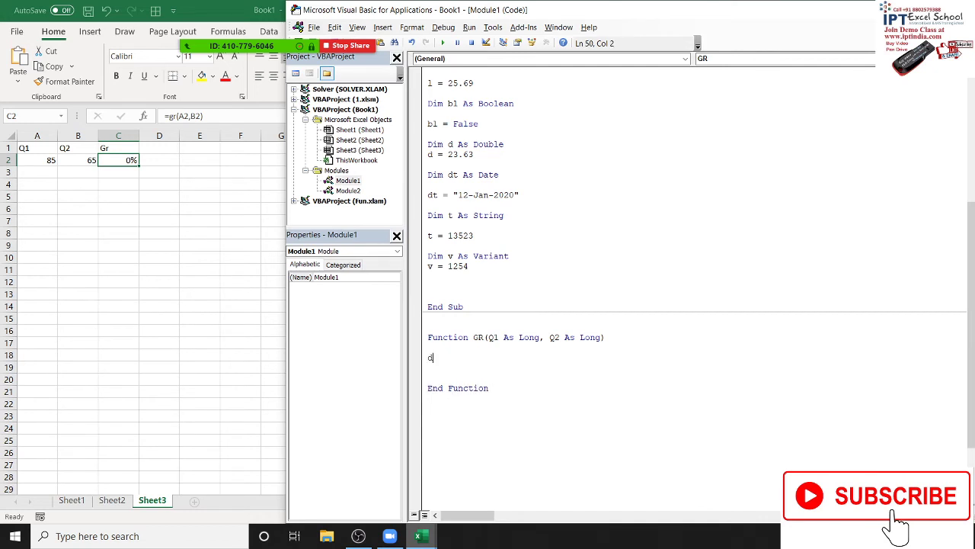
text(imr as )
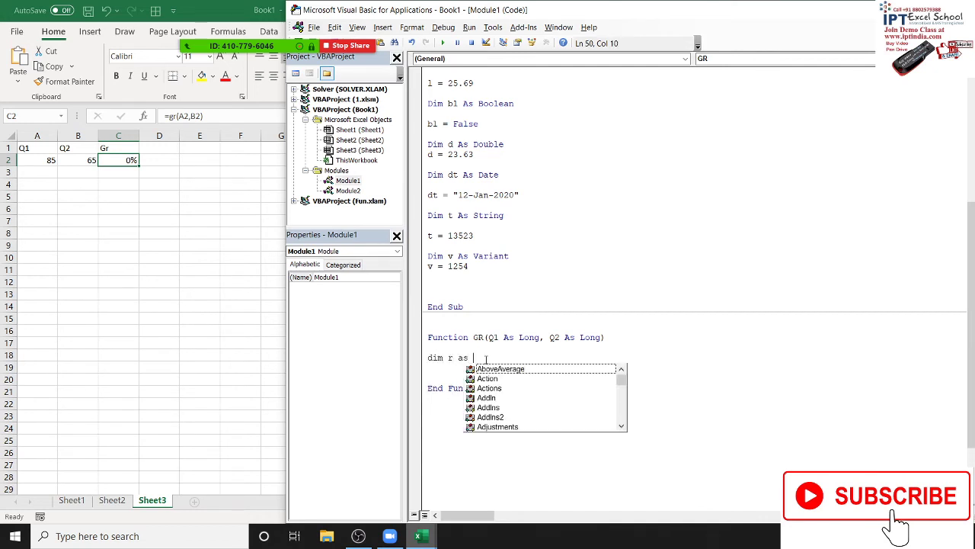
text(Dou)
key(Tab)
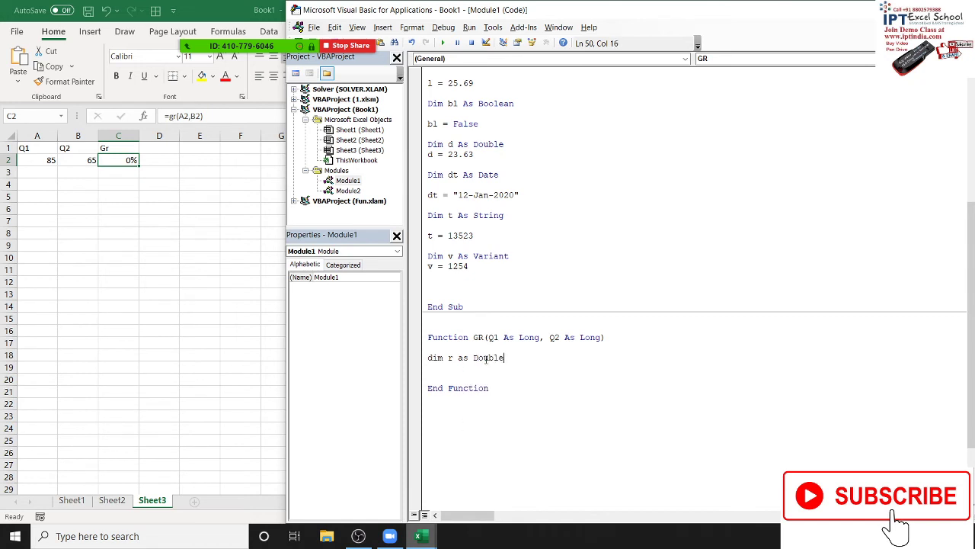
key(Return)
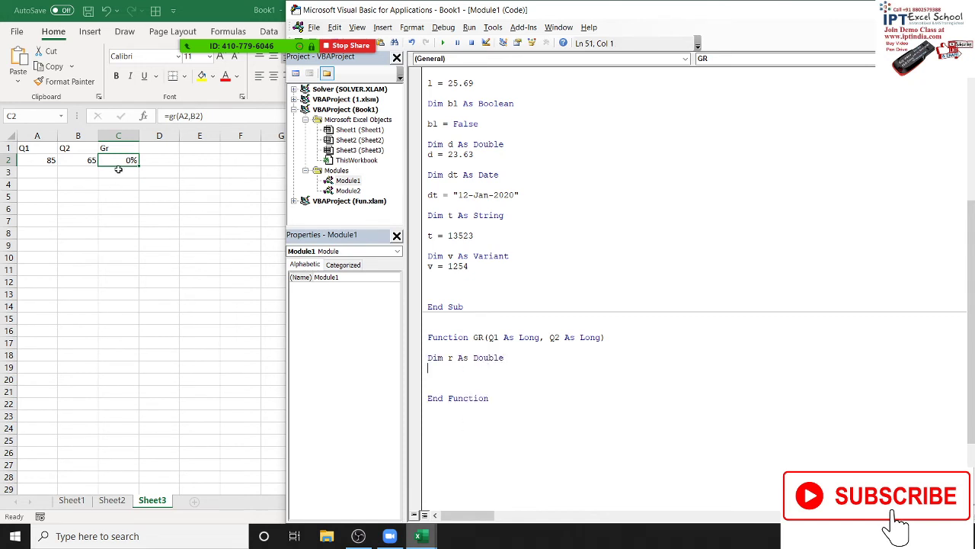
- Compute r = (Q2 - Q1) / Q1 and return it with GR = r
key(Return)
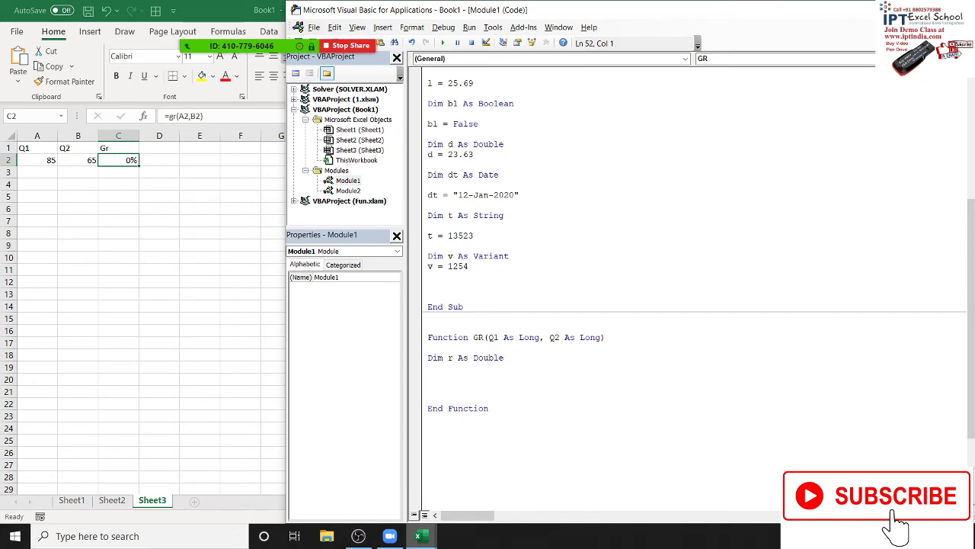
text(r=)
text((q2)
text(-q1))
text(/q1)
key(Down)
key(Return)
key(Up)
key(shift+Right)
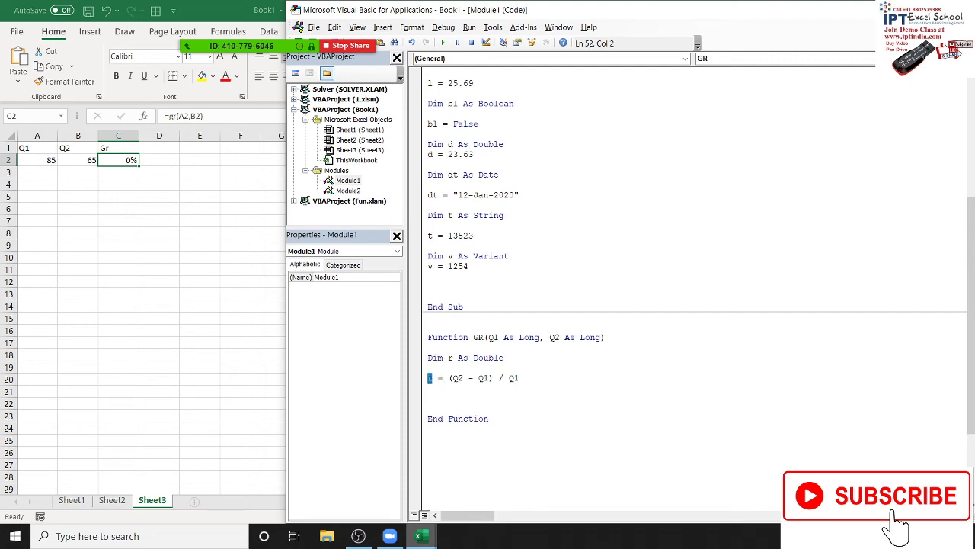
key(Down)
click(428, 408)
text(GR )
text(= r)
key(Up)
- Set a breakpoint on the GR header and highlight the growth calculation lines
click(418, 340)
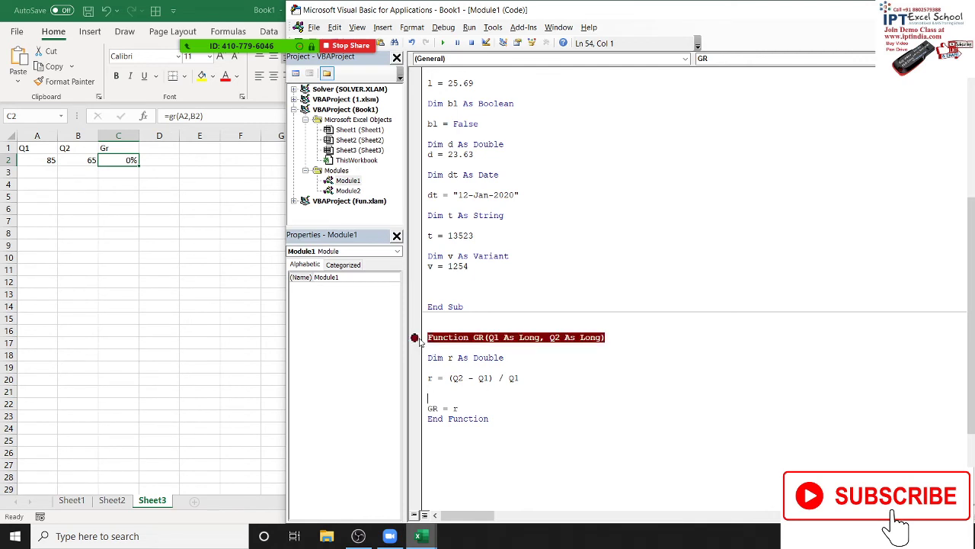
click(418, 341)
drag(421, 356, 458, 385)
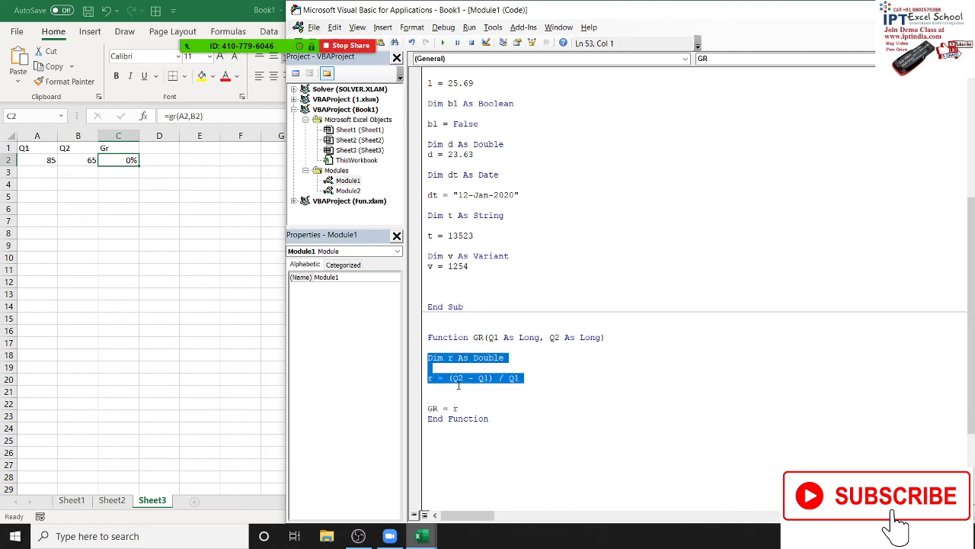
drag(477, 418, 427, 395)
click(502, 399)
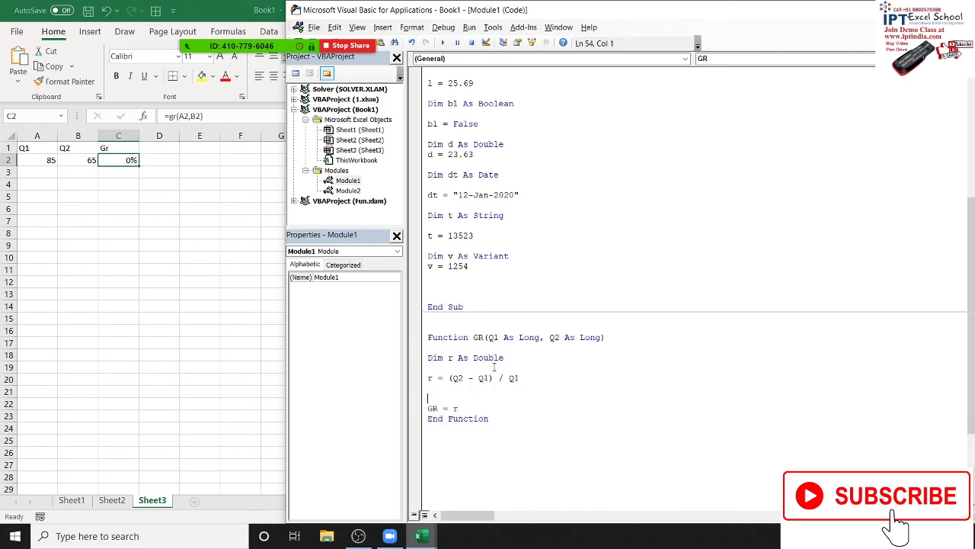
click(474, 344)
- Highlight the Q1/Q2 parameters, the formula and GR = r, then return to Excel
drag(493, 337, 594, 336)
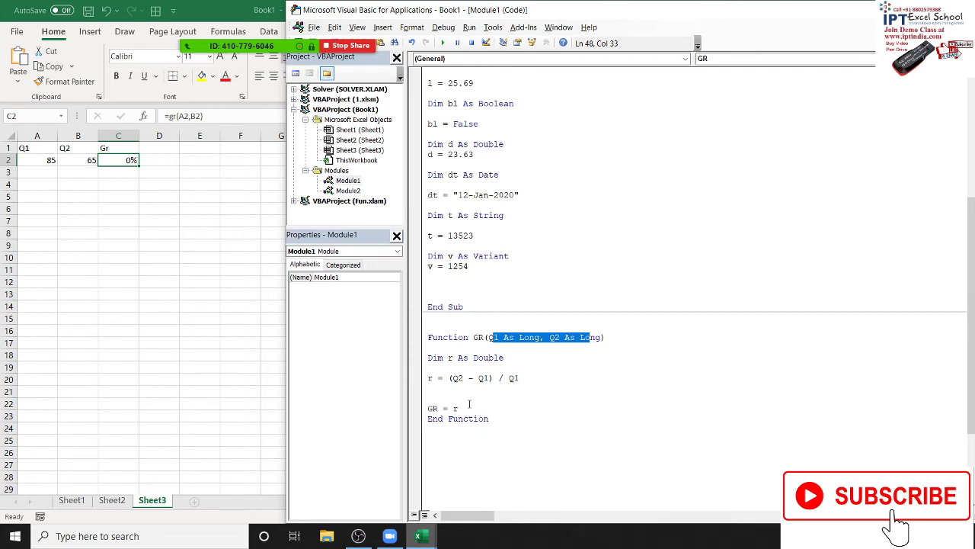
drag(438, 358, 477, 378)
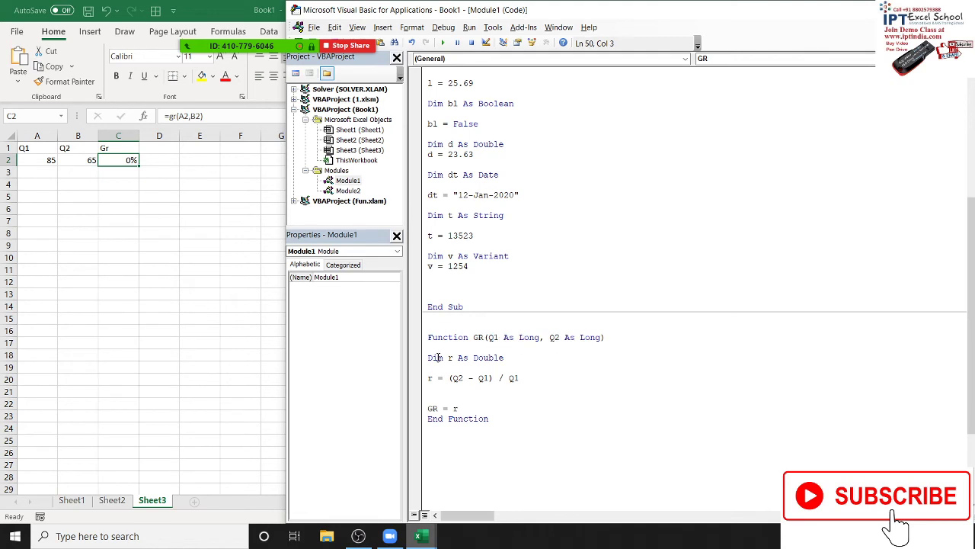
double_click(510, 378)
click(429, 378)
click(431, 378)
double_click(430, 378)
drag(459, 408, 395, 409)
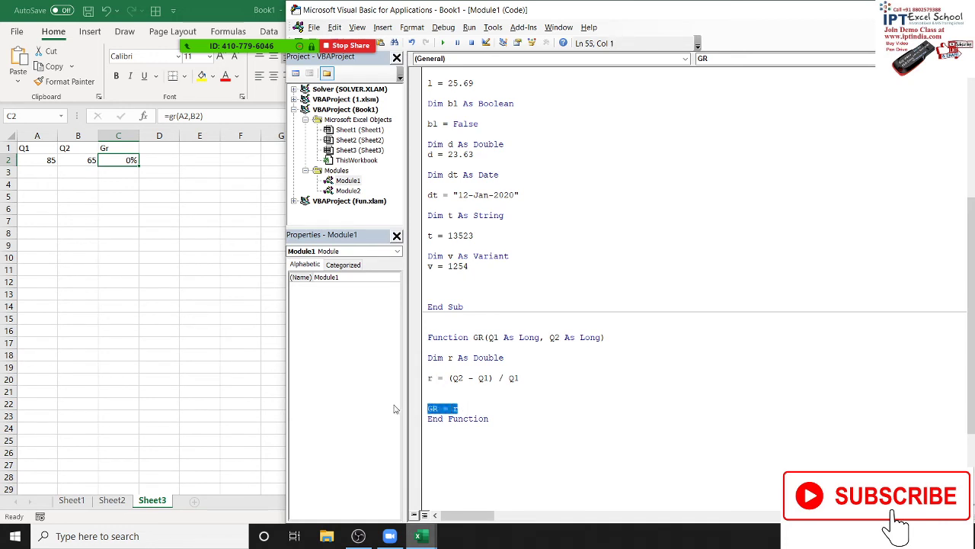
click(160, 204)
- Re-enter C2's GR formula so it recalculates to -24%
click(121, 164)
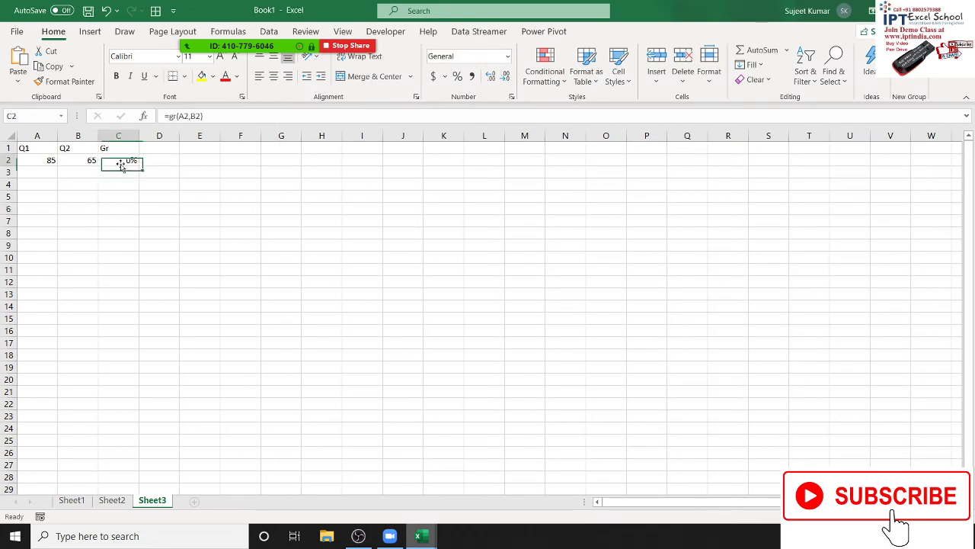
double_click(120, 165)
key(Return)
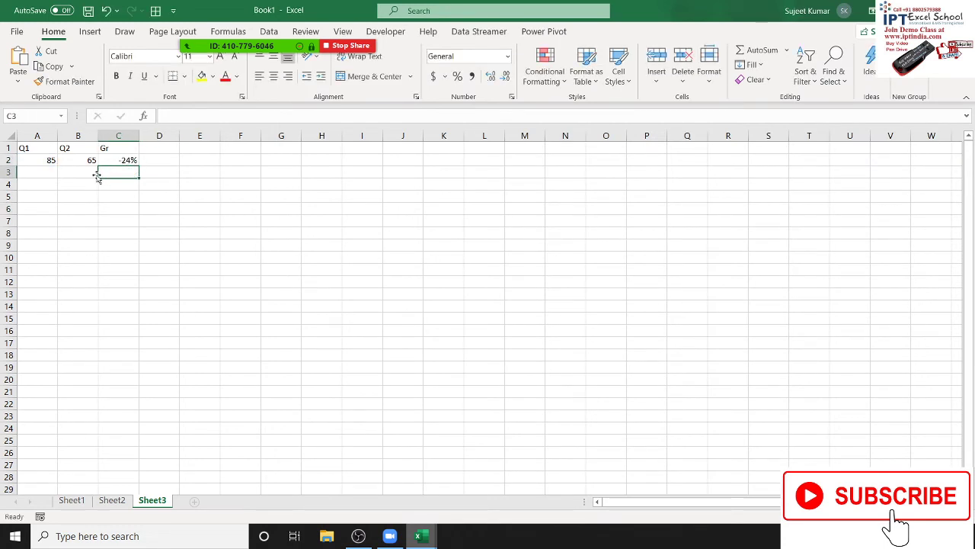
click(114, 159)
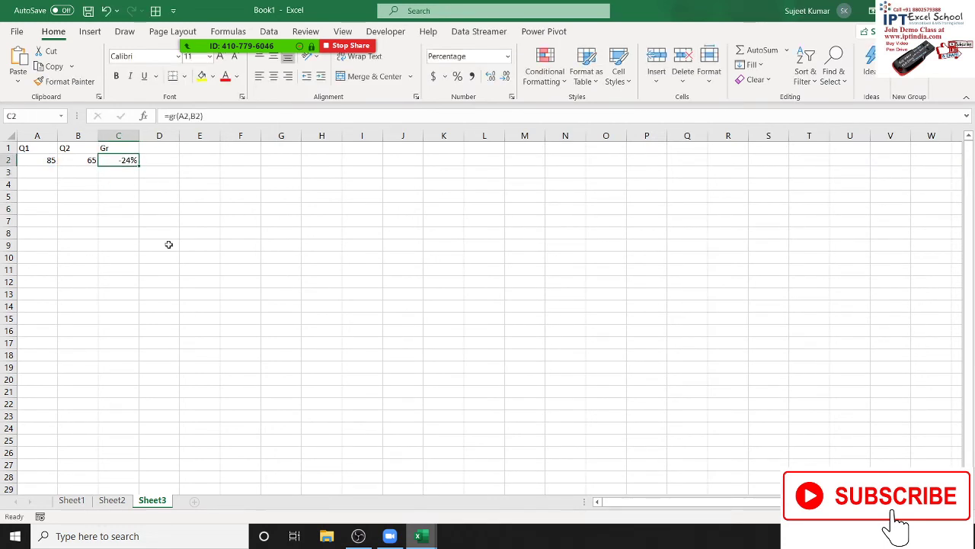
- Enter the new quarter values 95 in A3 and 97 in B3
click(44, 173)
text(956)
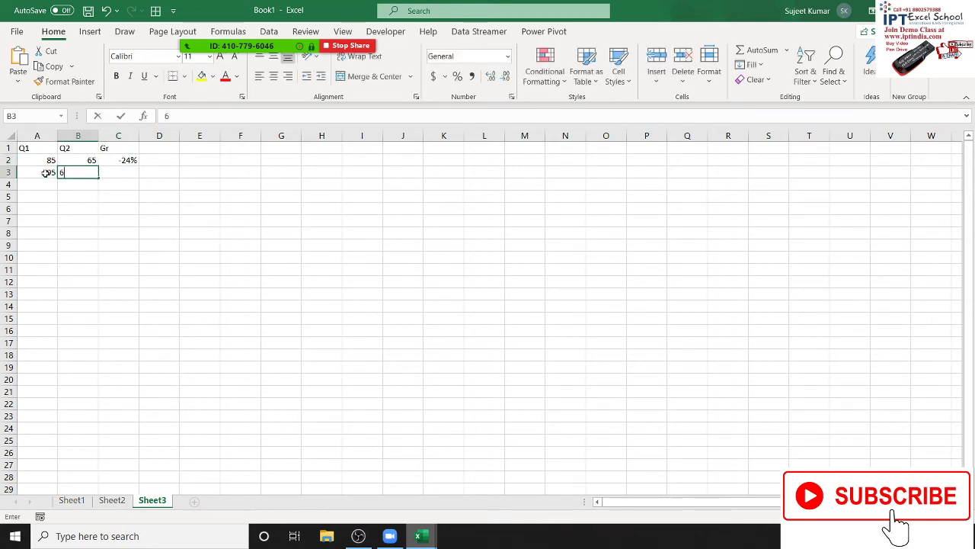
text(5)
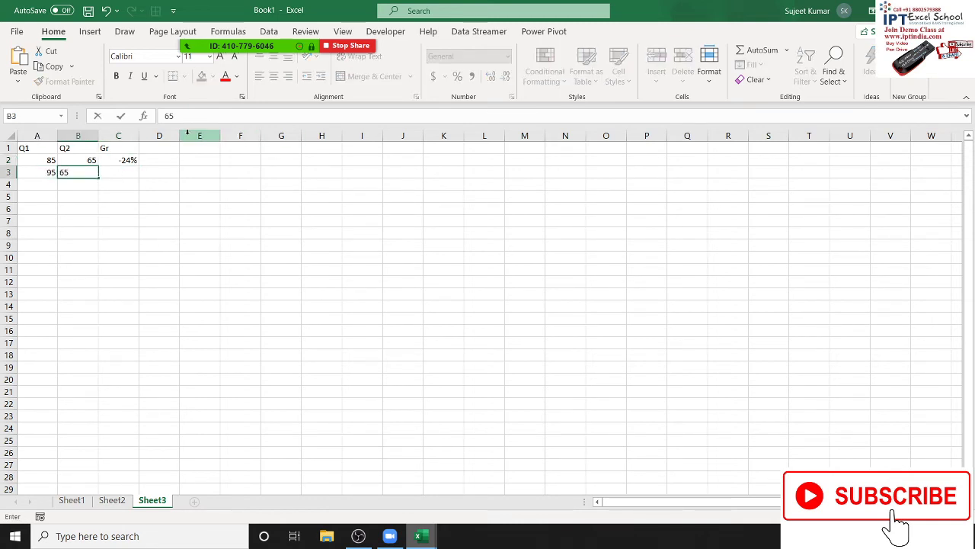
key(Escape)
text(9)
text(7)
key(Tab)
- Enter =GR(A3,B3) in C3 and format it as a percentage, showing 2%
text(=)
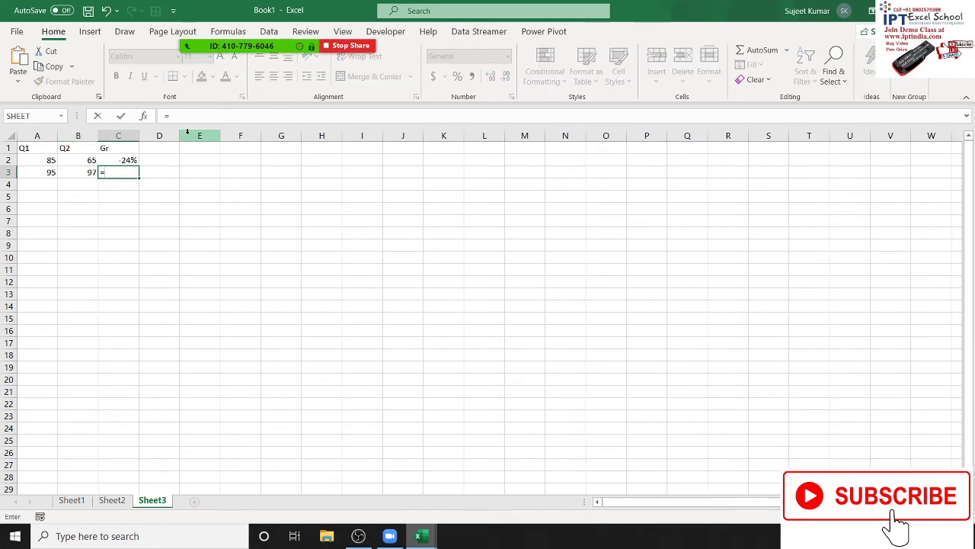
text(ge)
key(BackSpace)
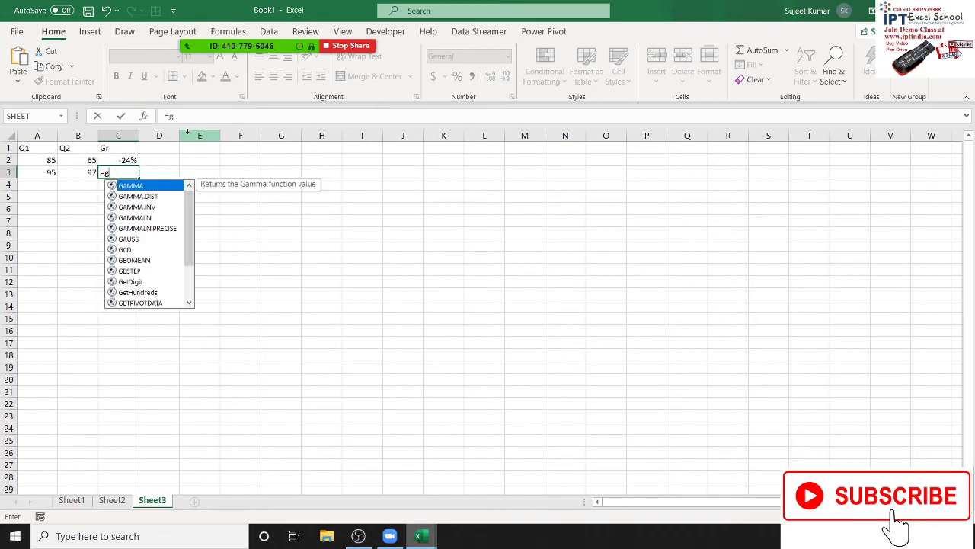
text(r)
key(Tab)
click(51, 173)
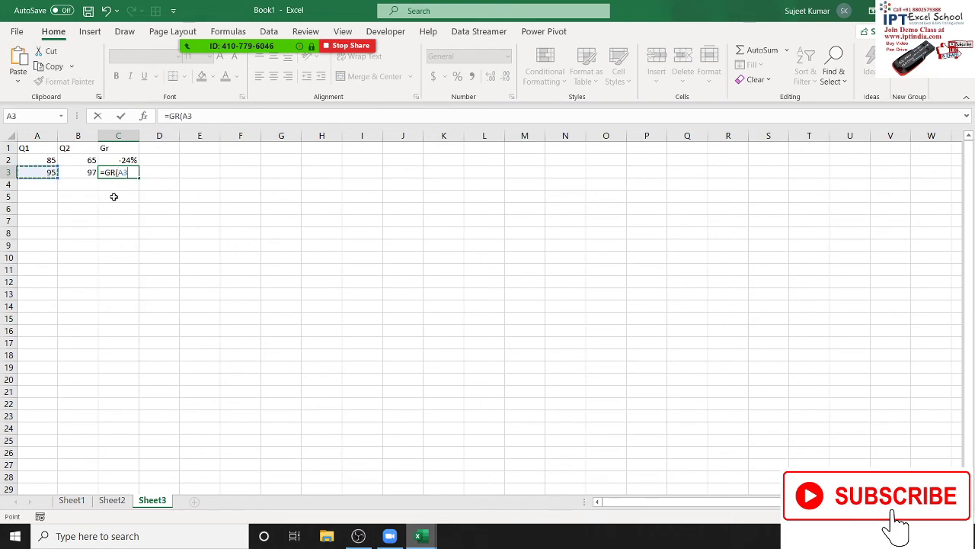
text(,)
click(81, 173)
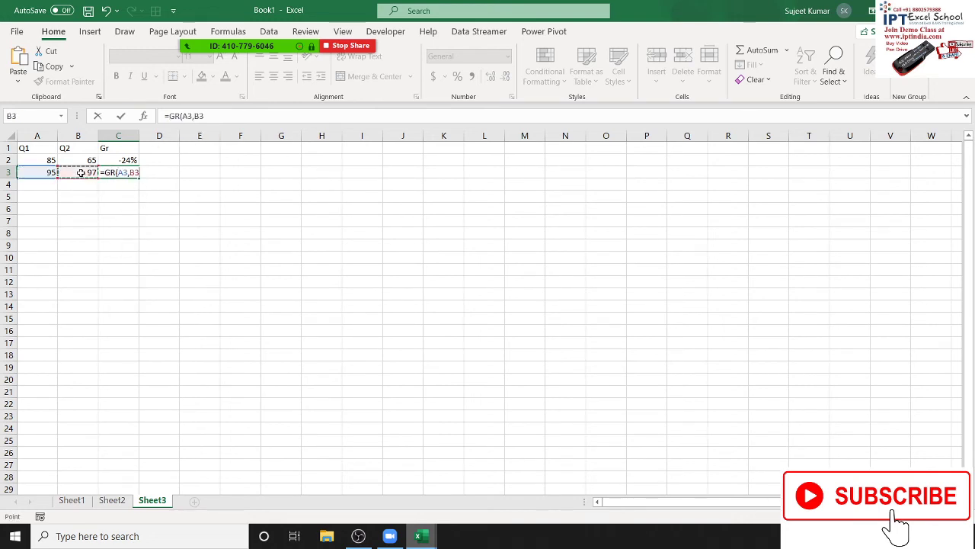
text())
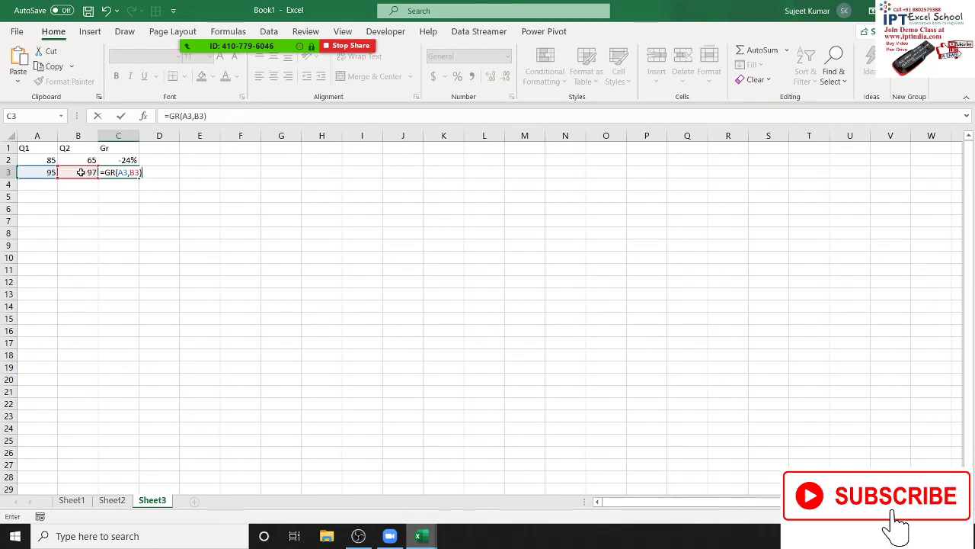
key(Return)
key(Up)
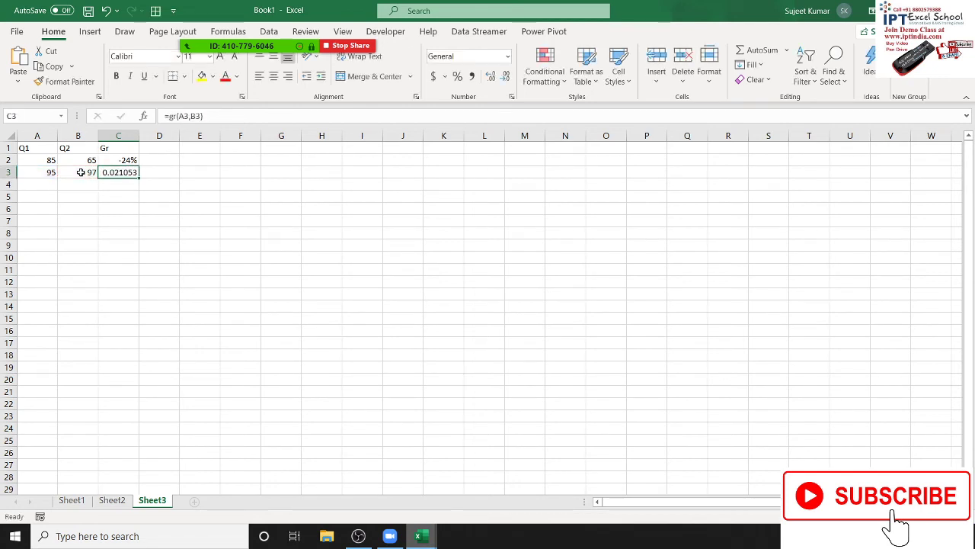
click(457, 76)
key(alt+F11)
- Highlight GR's parameters and growth formula in Module1, then open Module2's Macro1 code
click(518, 409)
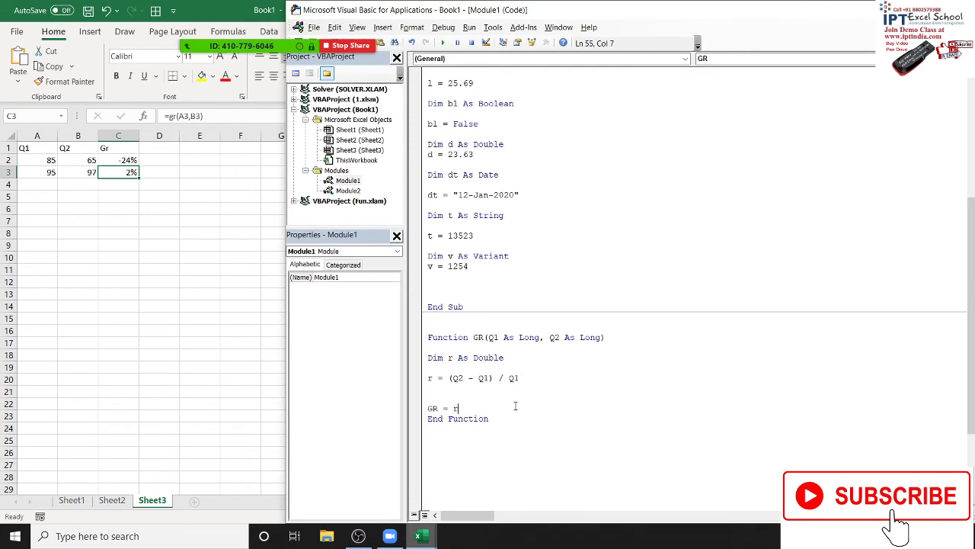
drag(488, 337, 550, 384)
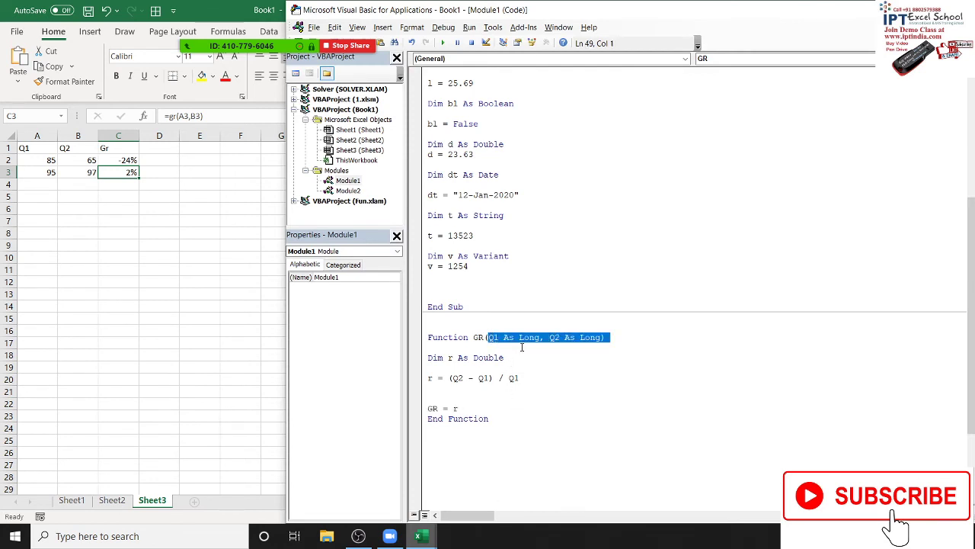
click(548, 384)
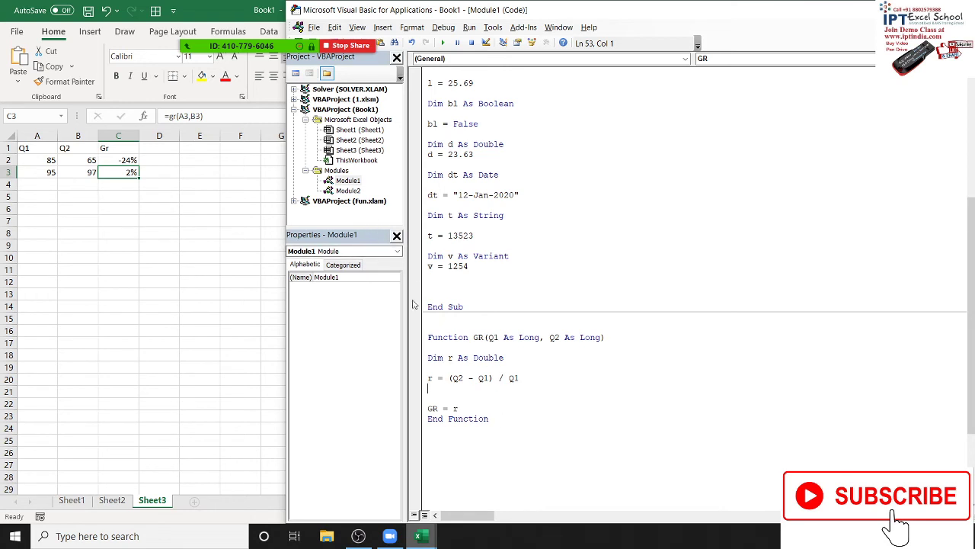
double_click(353, 195)
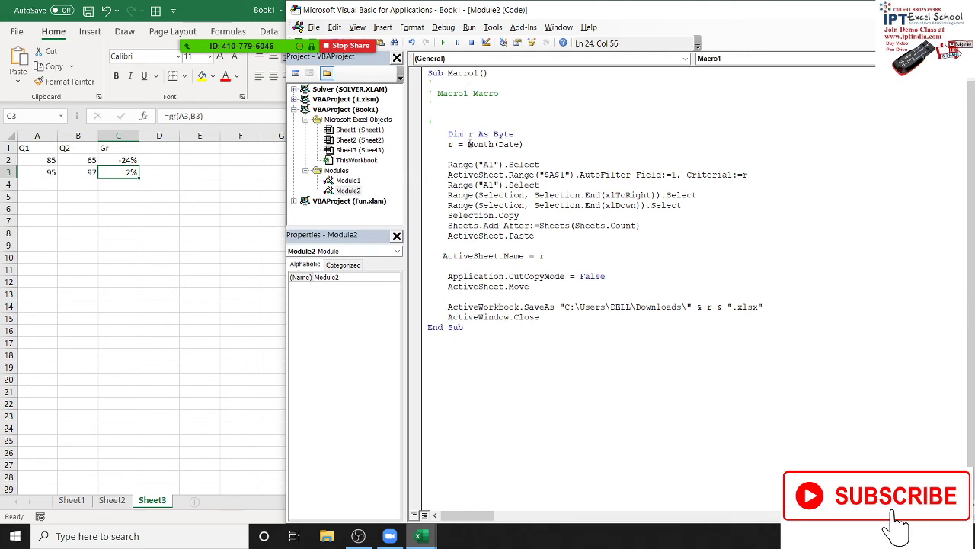
drag(472, 144, 531, 147)
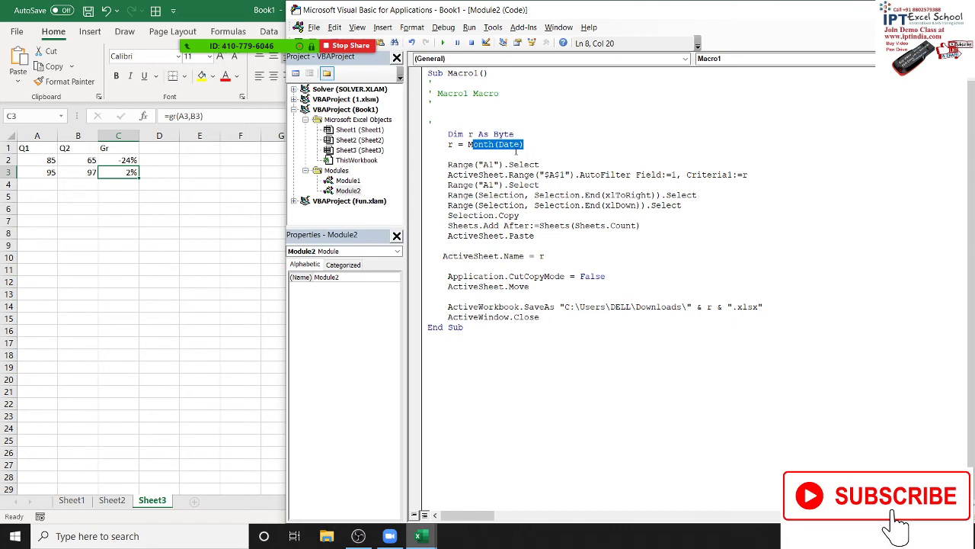
click(460, 403)
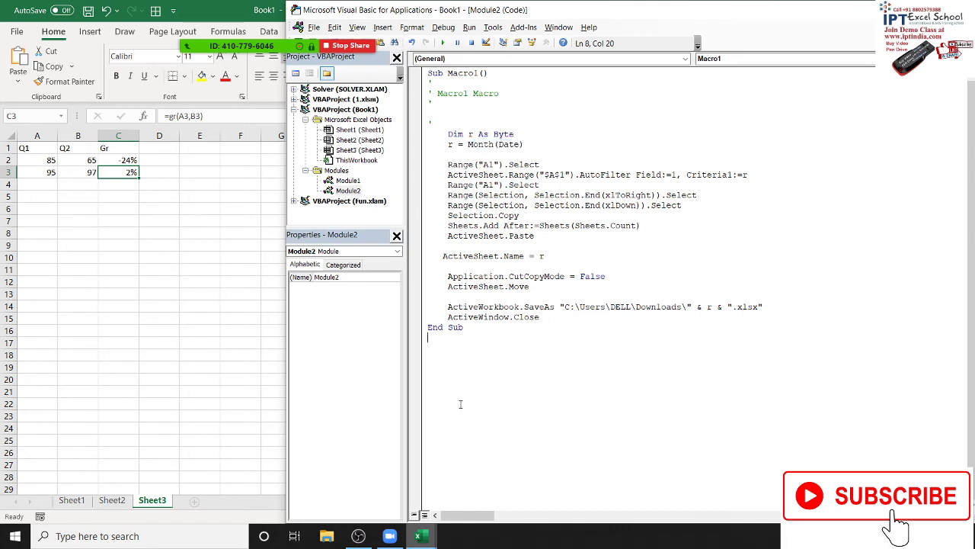
drag(468, 144, 523, 145)
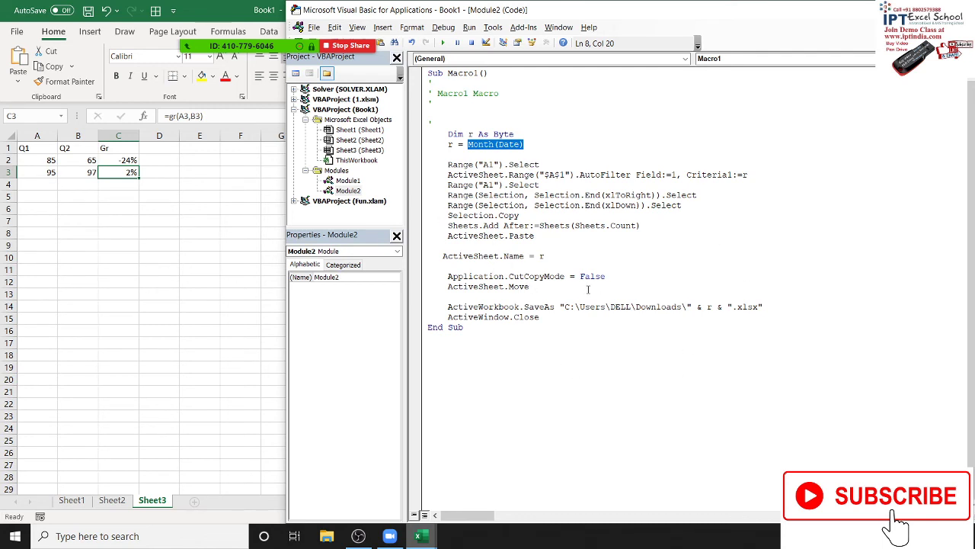
- Highlight parts of Macro1 (body, name, Close, SaveAs, Move), view Module1's GR function, then return to Excel
click(555, 339)
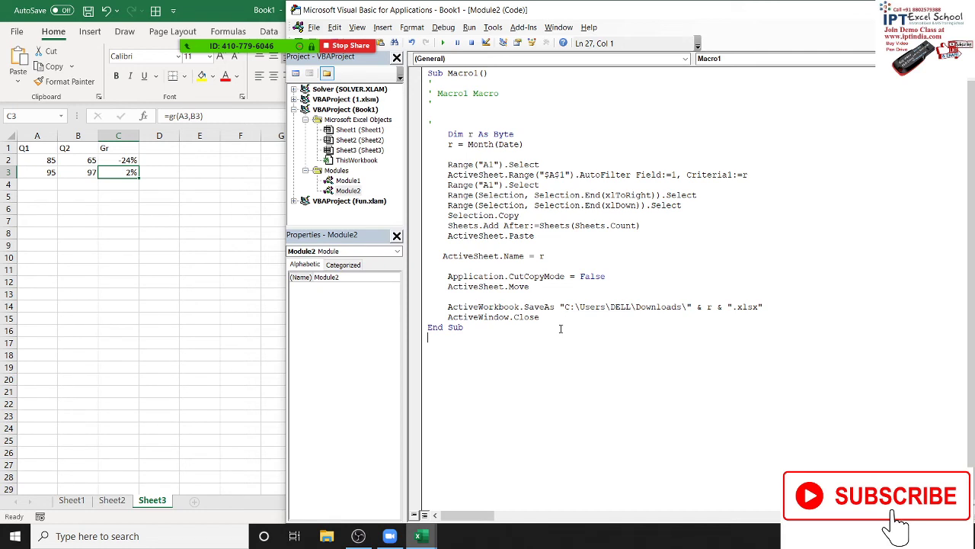
drag(457, 337, 480, 166)
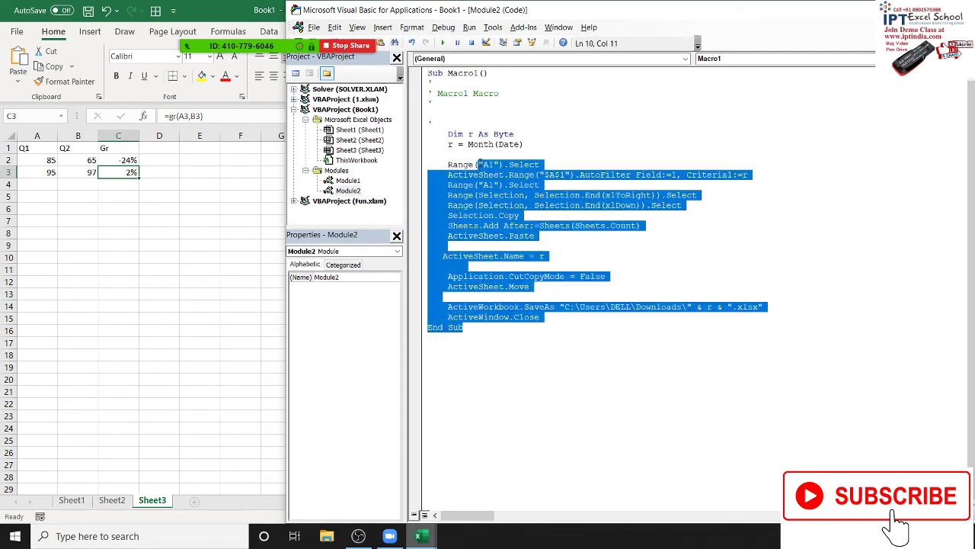
double_click(465, 73)
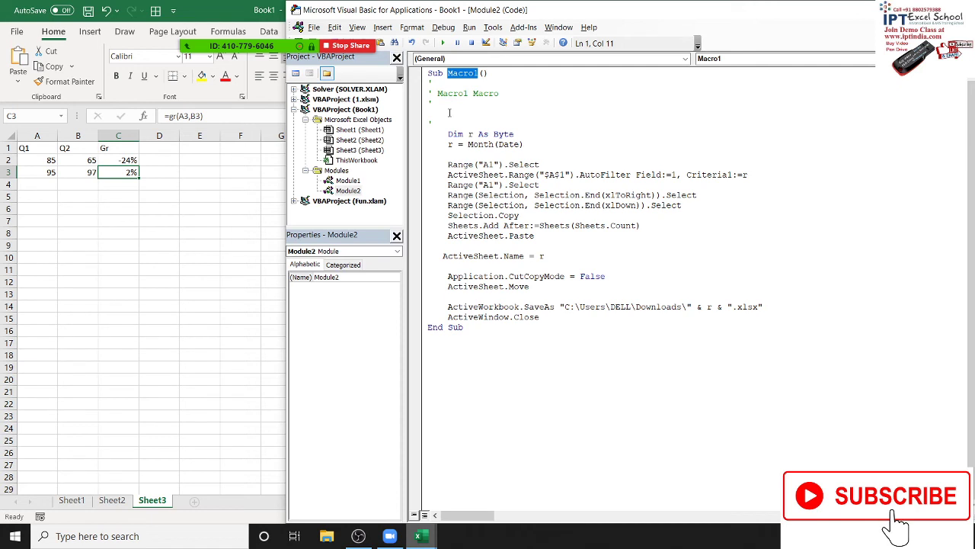
click(534, 321)
double_click(533, 319)
double_click(538, 307)
click(532, 288)
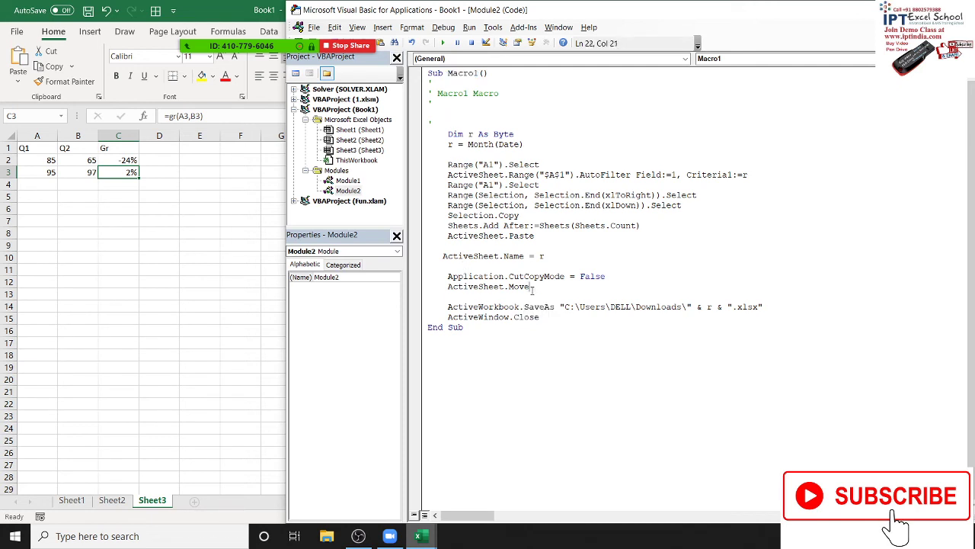
double_click(532, 290)
double_click(349, 180)
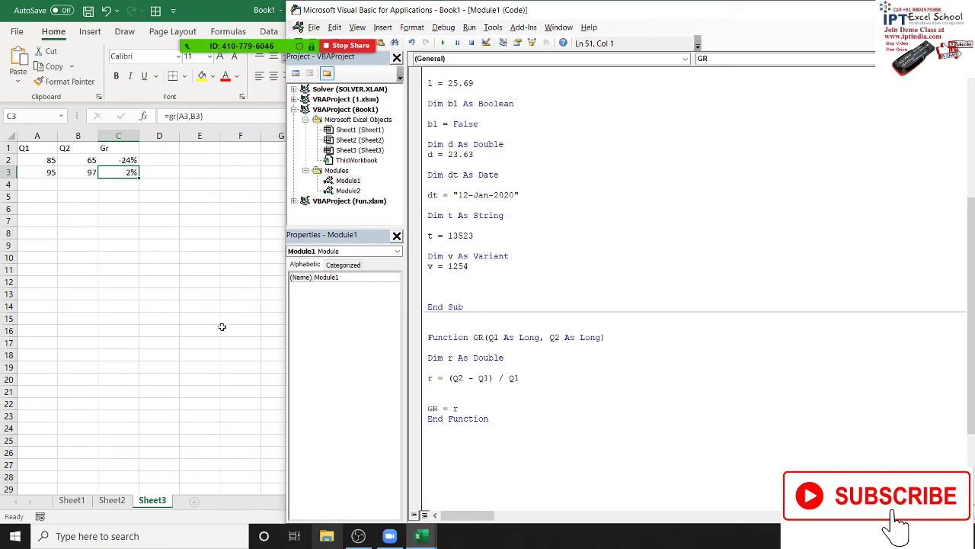
click(208, 305)
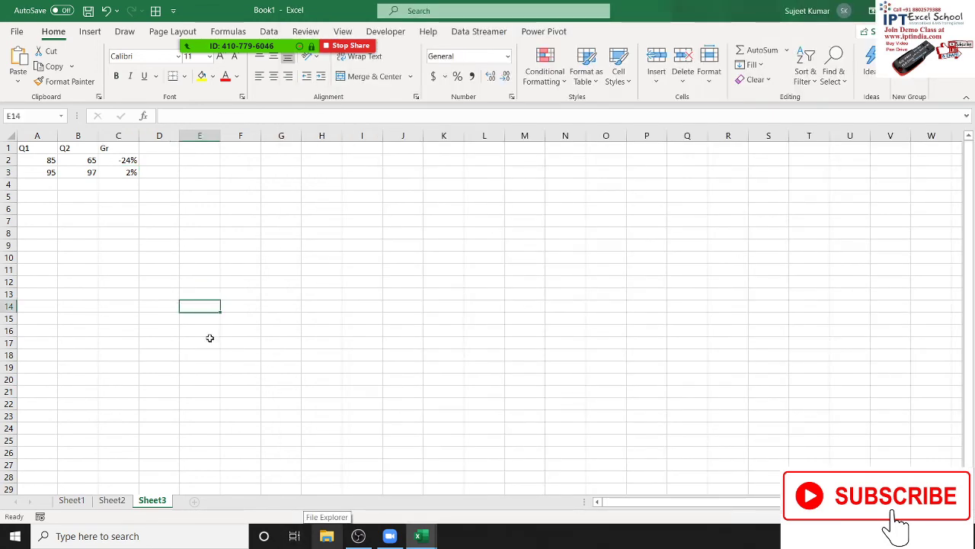
- Launch Google Chrome by searching 'ch' in Windows Start search
key(super)
text(boo)
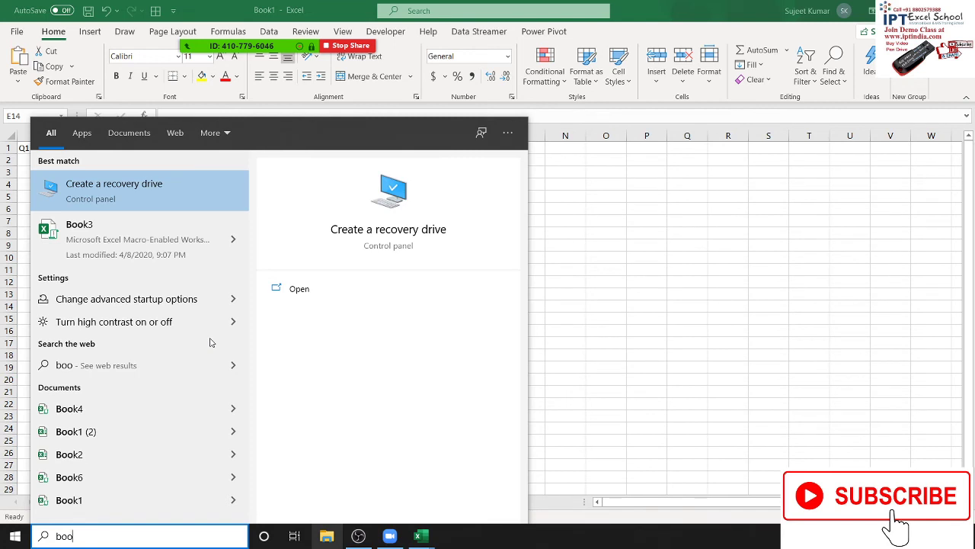
key(BackSpace)
key(BackSpace)
key(BackSpace)
text(ra)
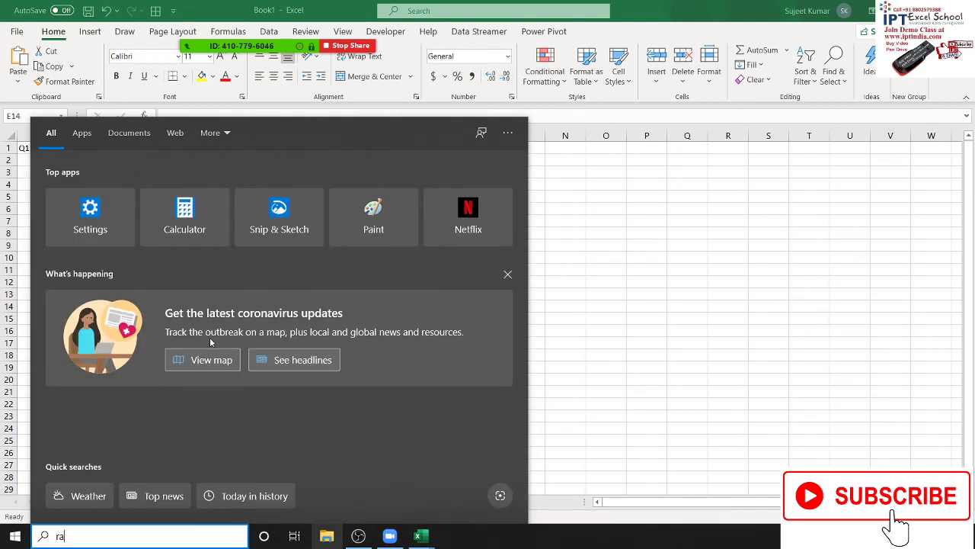
key(BackSpace)
key(BackSpace)
text(c)
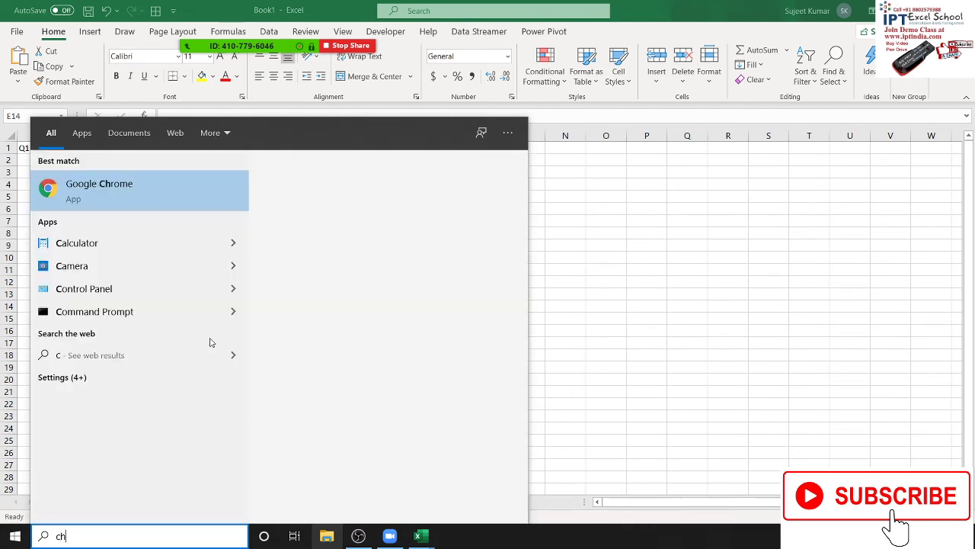
text(h)
key(Escape)
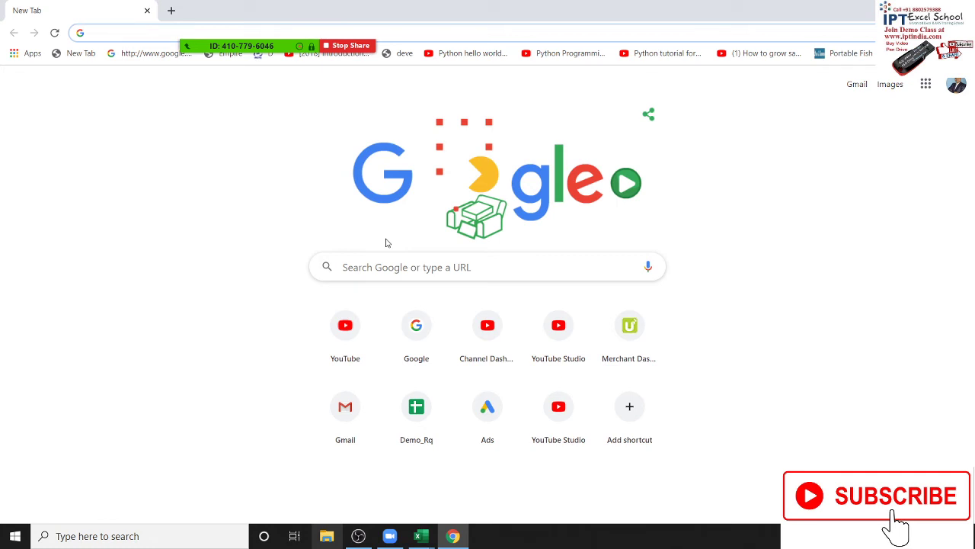
- Go to gmail.com from the Chrome address bar
text(g)
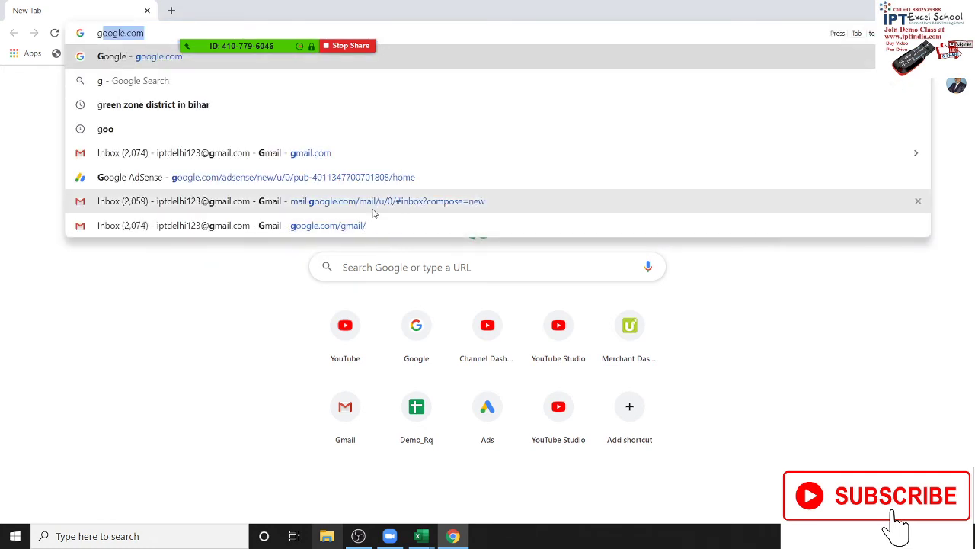
key(Escape)
text(gm)
key(Return)
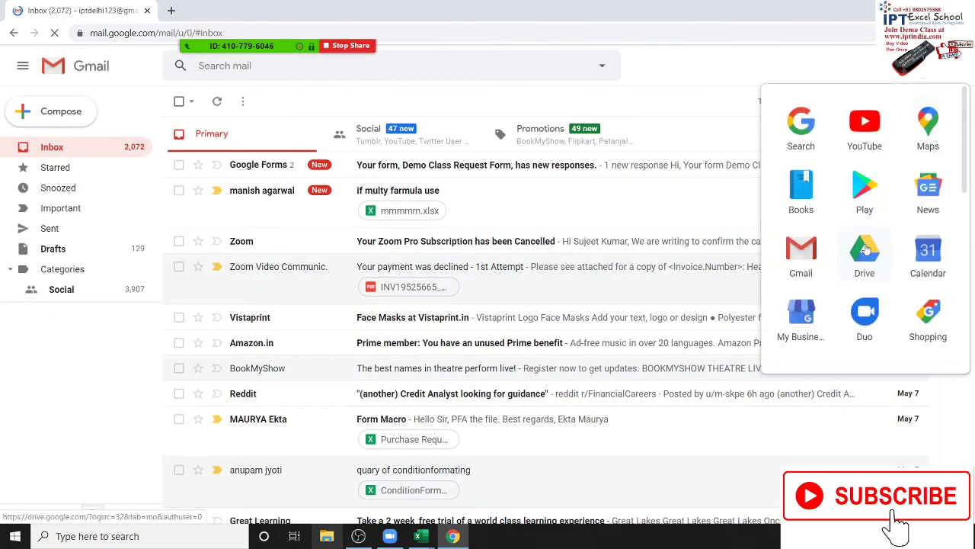
- Open Google Drive, open the 'if multy farmula use' email in Gmail, then view My Drive
click(867, 255)
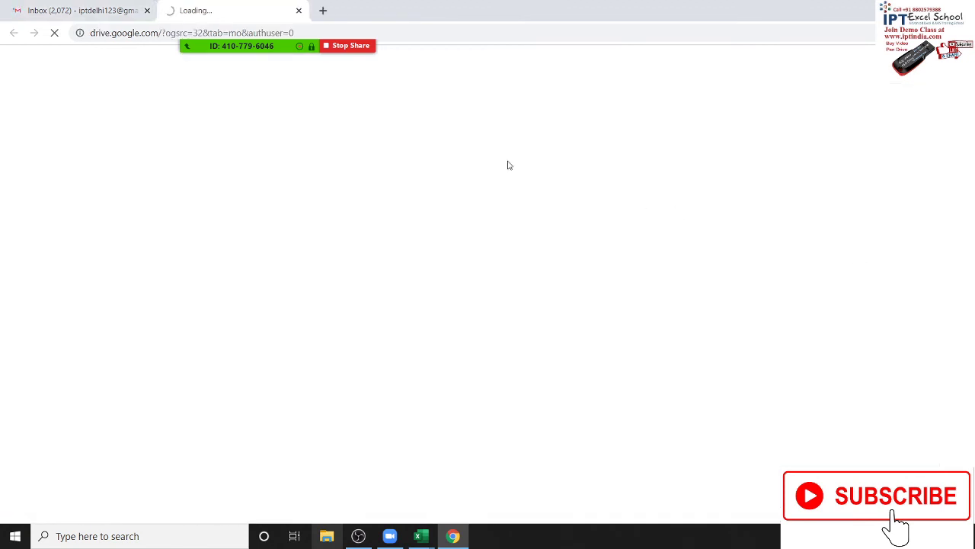
click(137, 19)
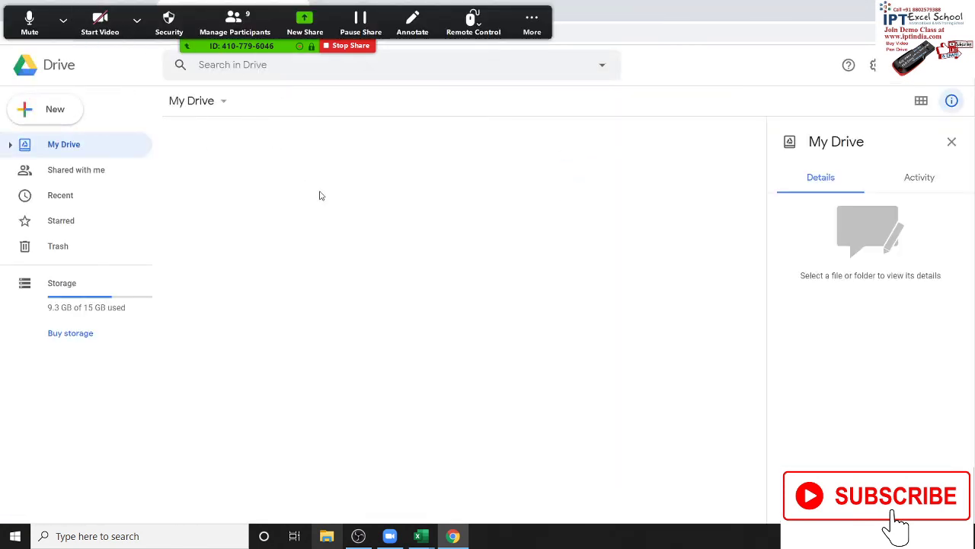
click(101, 14)
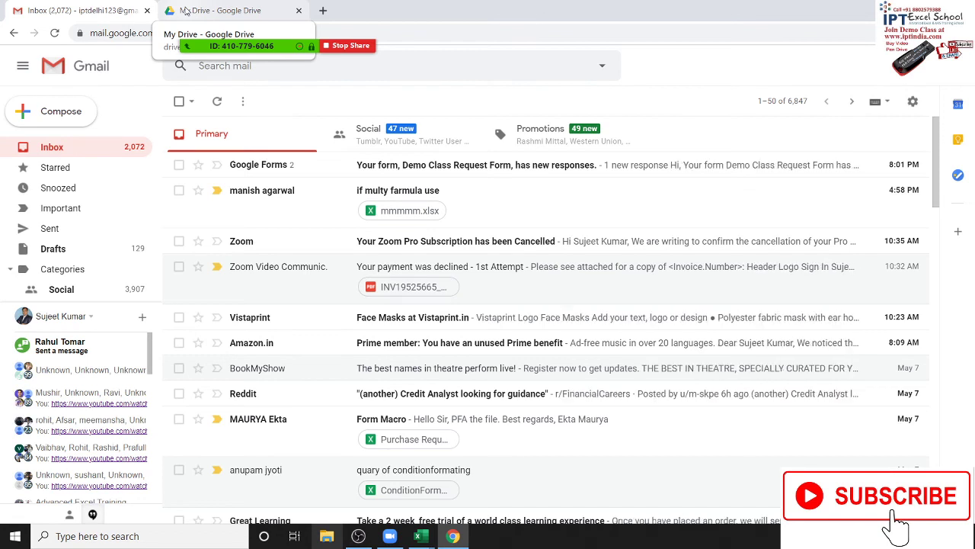
click(262, 217)
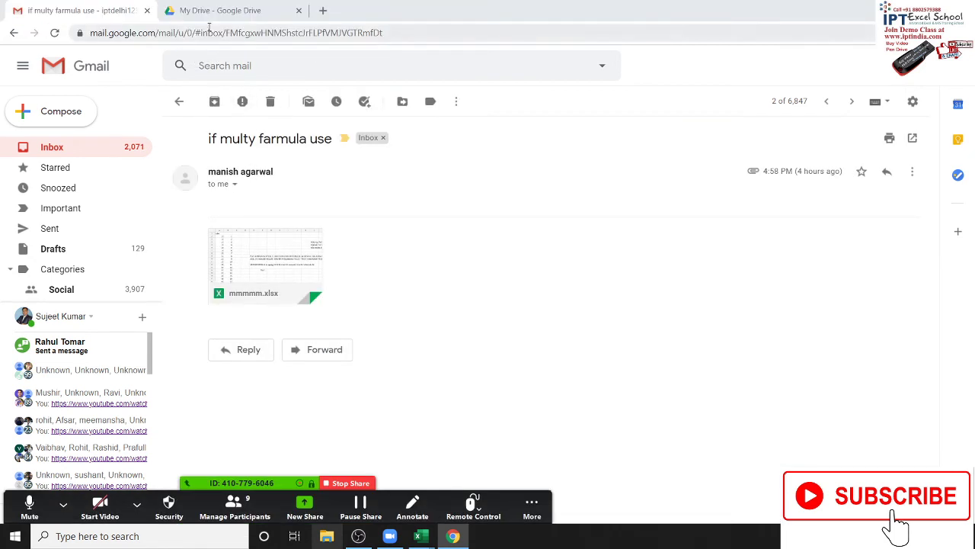
click(215, 11)
scroll(298, 325, down, 3)
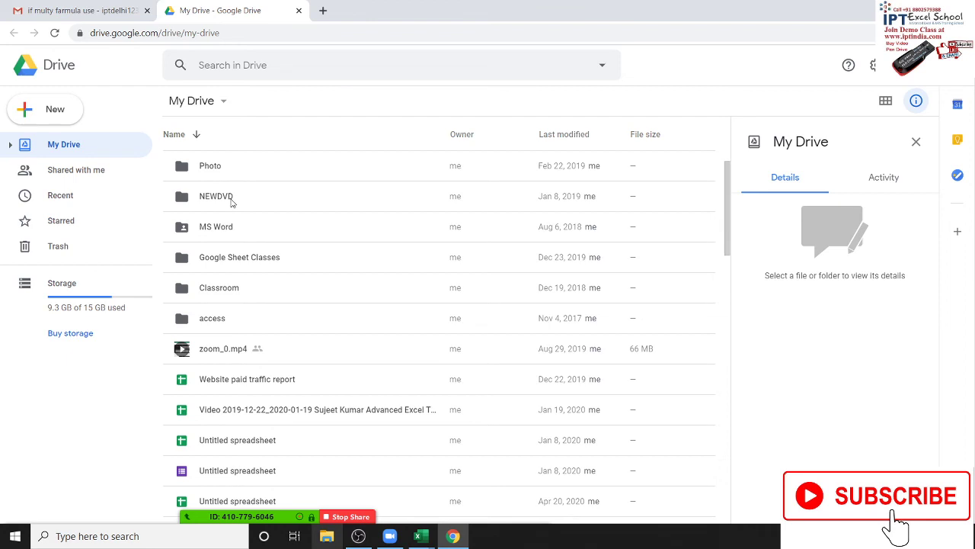
- Open the NEWDVD folder in My Drive
scroll(233, 276, up, 1)
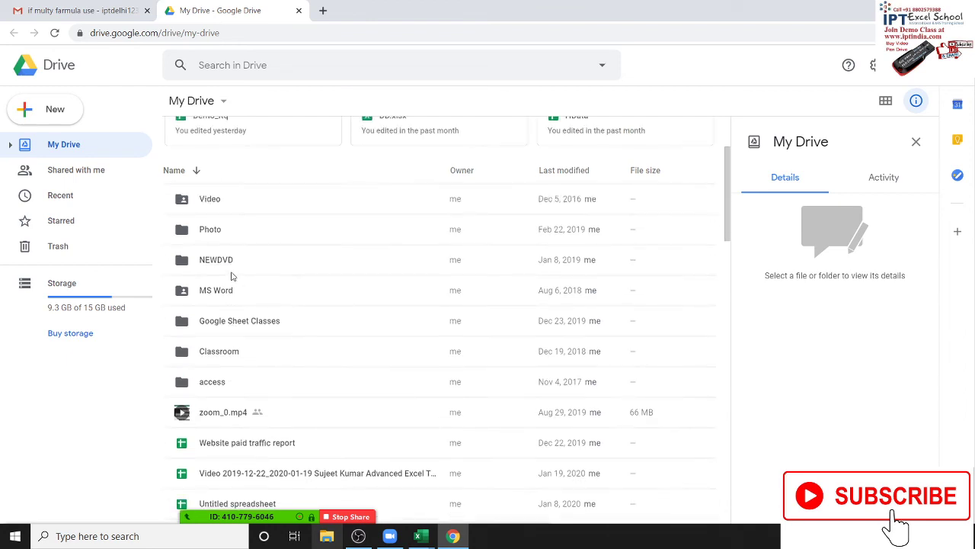
scroll(232, 273, up, 1)
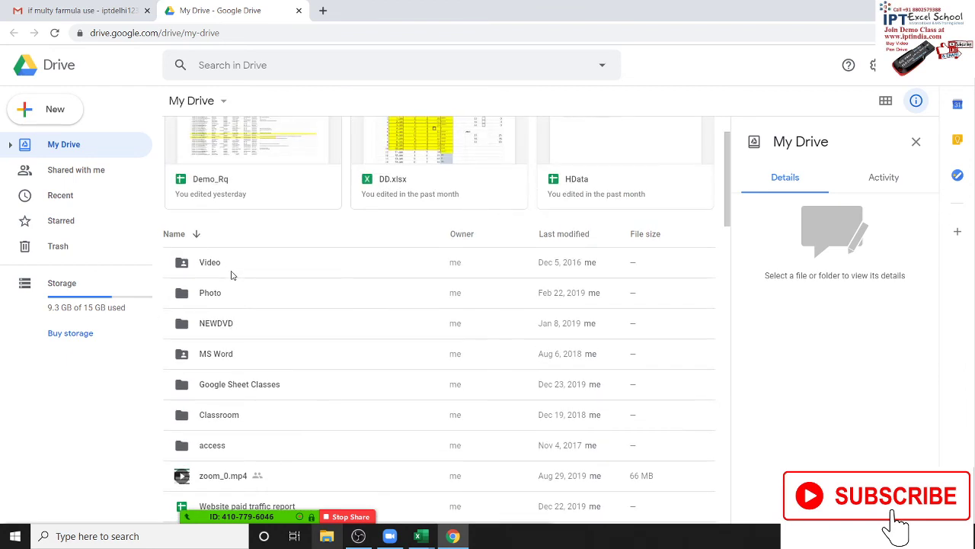
scroll(232, 275, down, 2)
scroll(236, 301, up, 1)
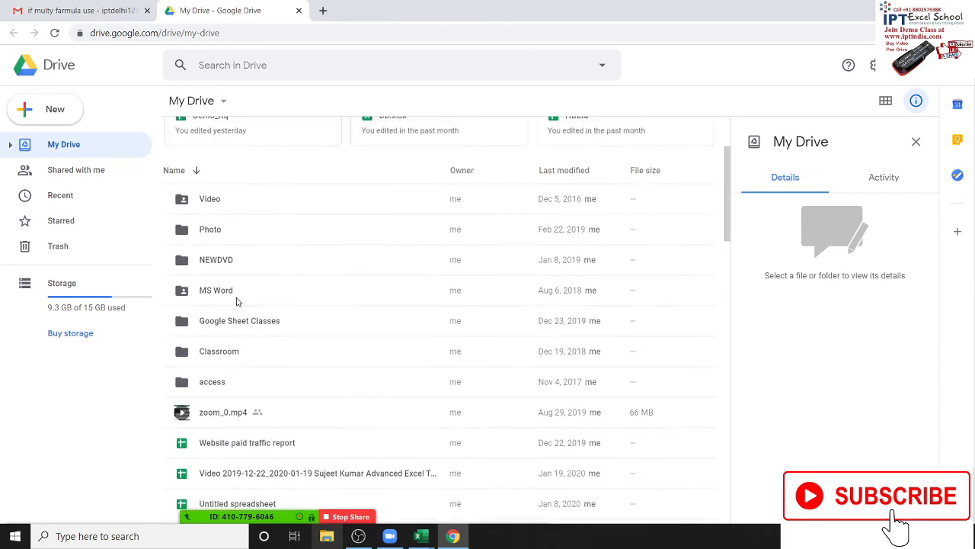
click(244, 266)
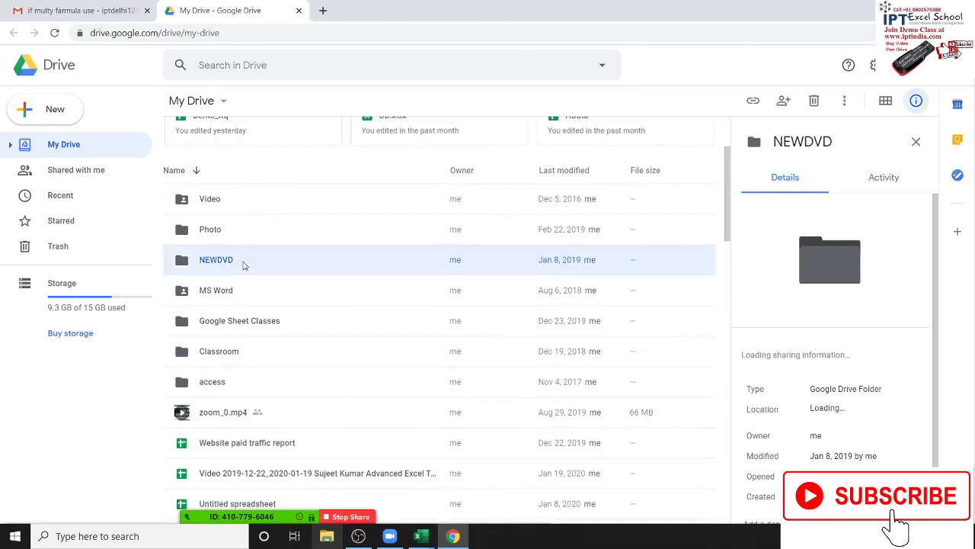
double_click(237, 264)
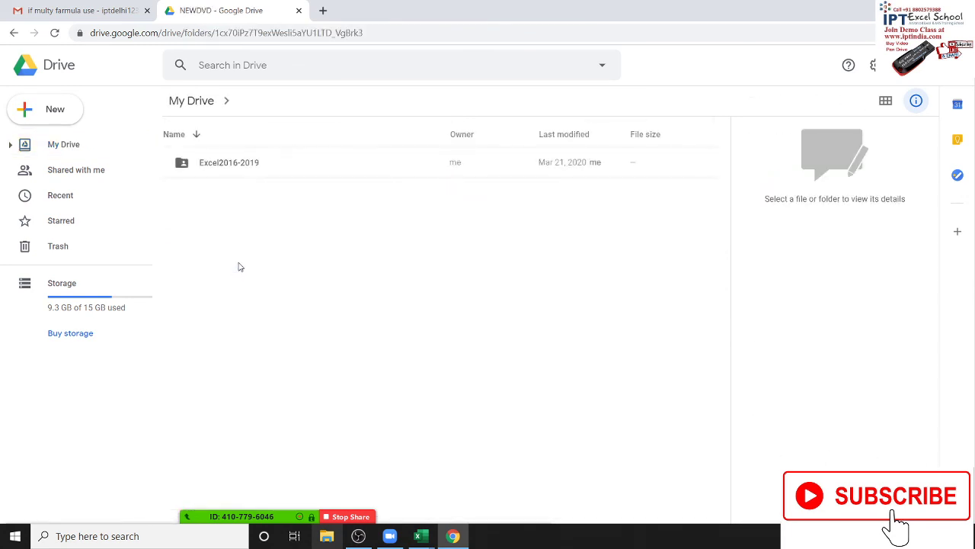
- Browse into Excel2016-2019 > Excel > 10.Books and Sample File, then close the Drive tab
click(242, 163)
double_click(241, 163)
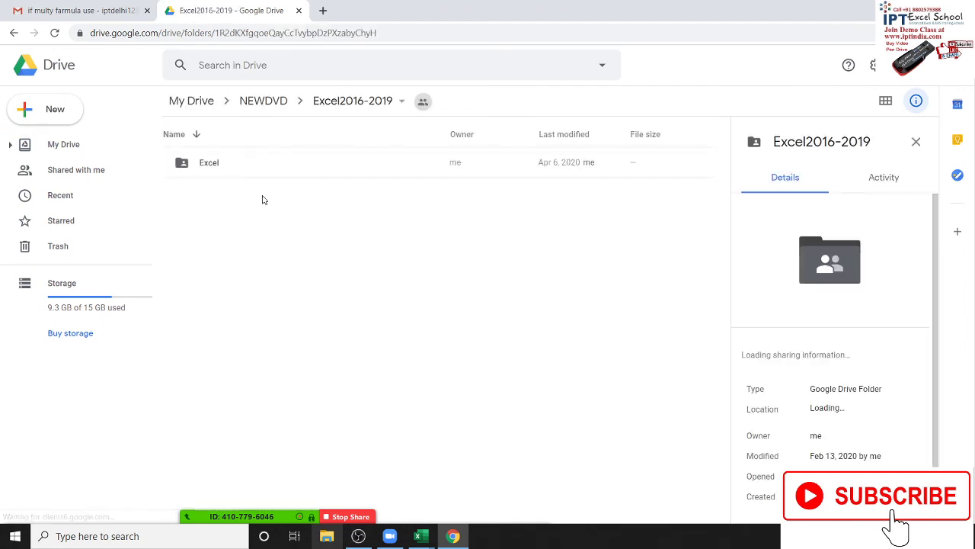
click(253, 171)
double_click(252, 171)
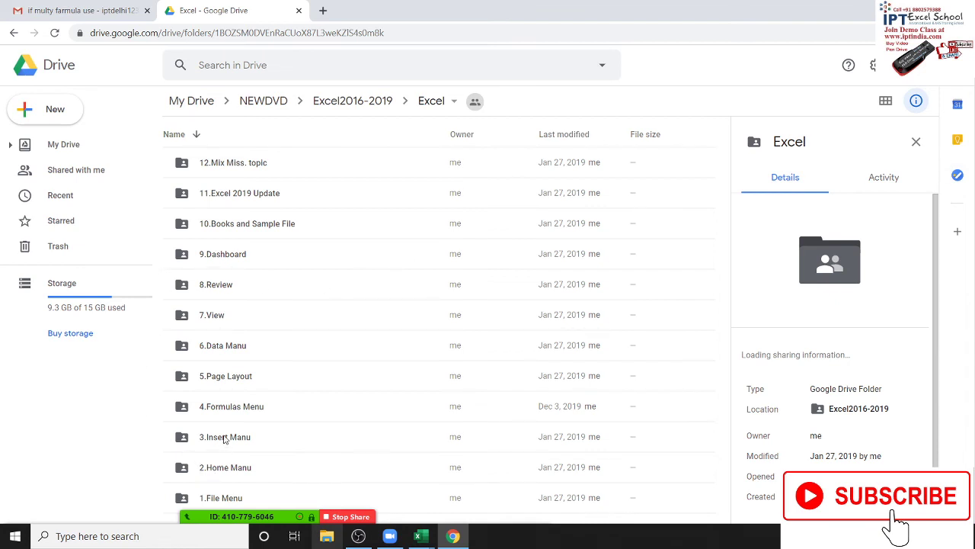
double_click(249, 226)
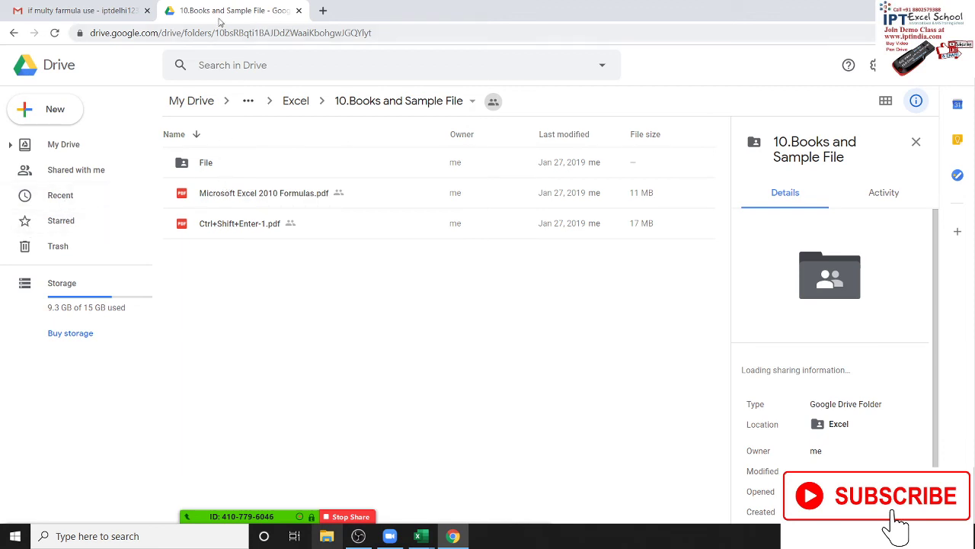
click(298, 10)
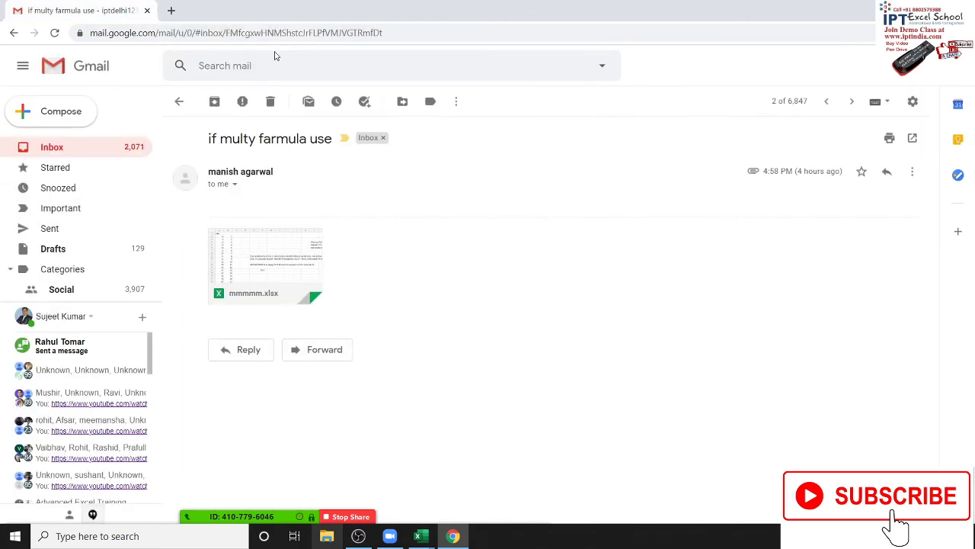
- Search Gmail for book9.pdf, open the Advanced Excel Class Link email and start a reply
click(56, 146)
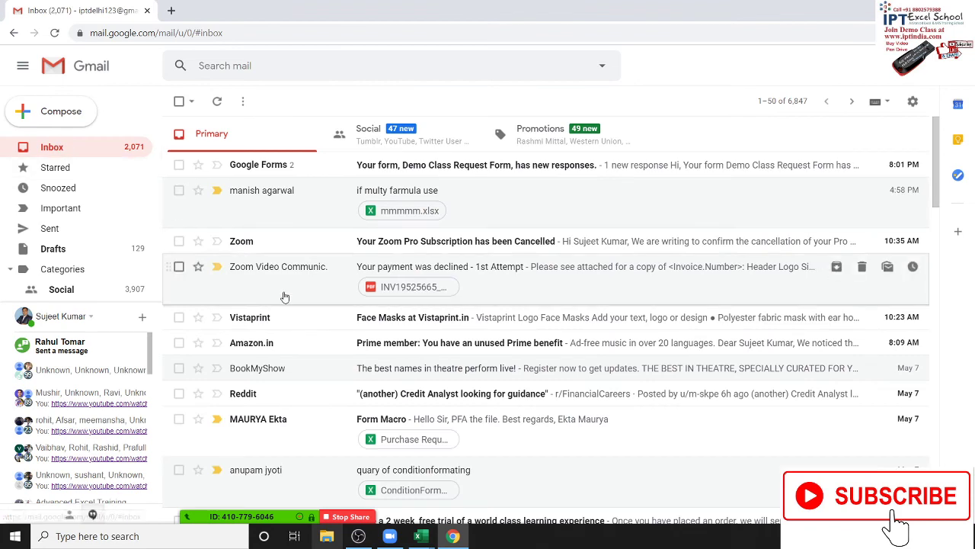
click(276, 67)
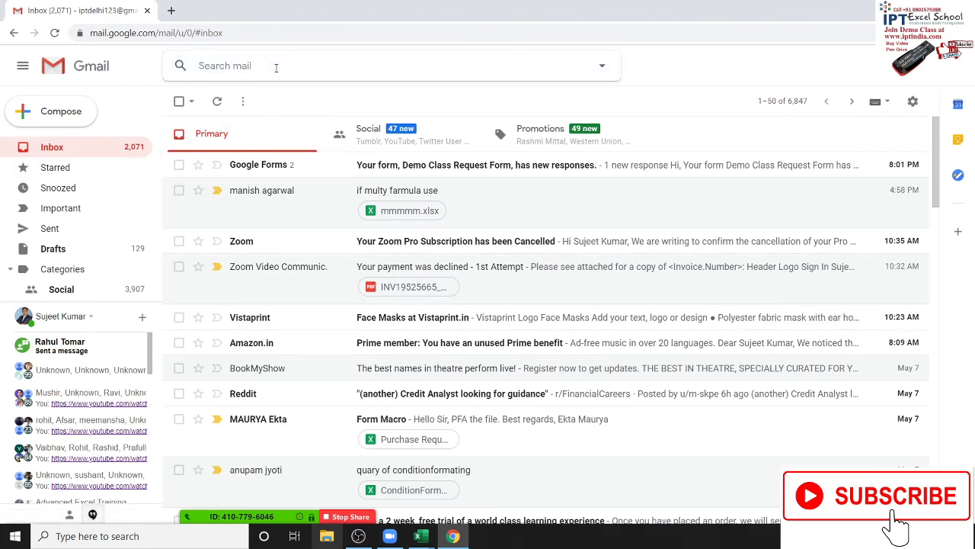
text(book)
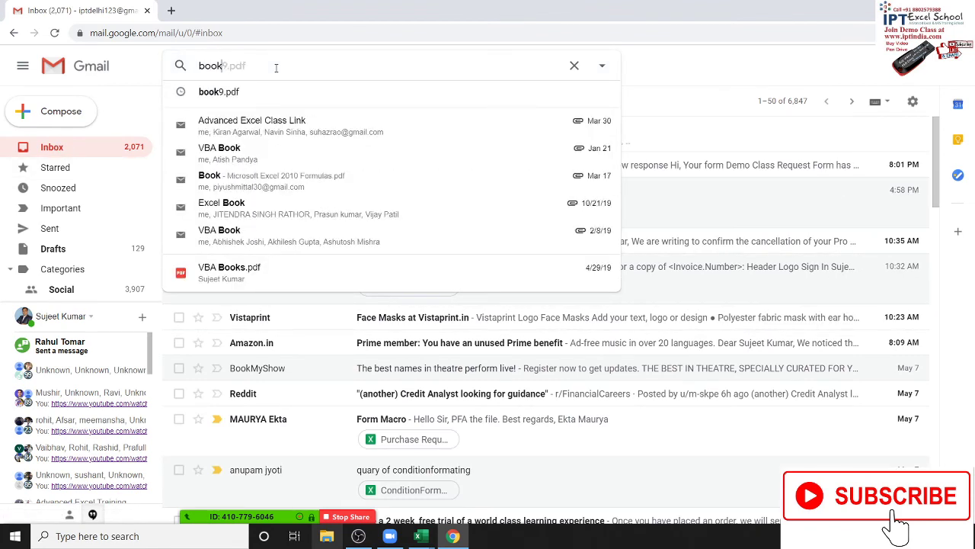
key(Down)
key(Return)
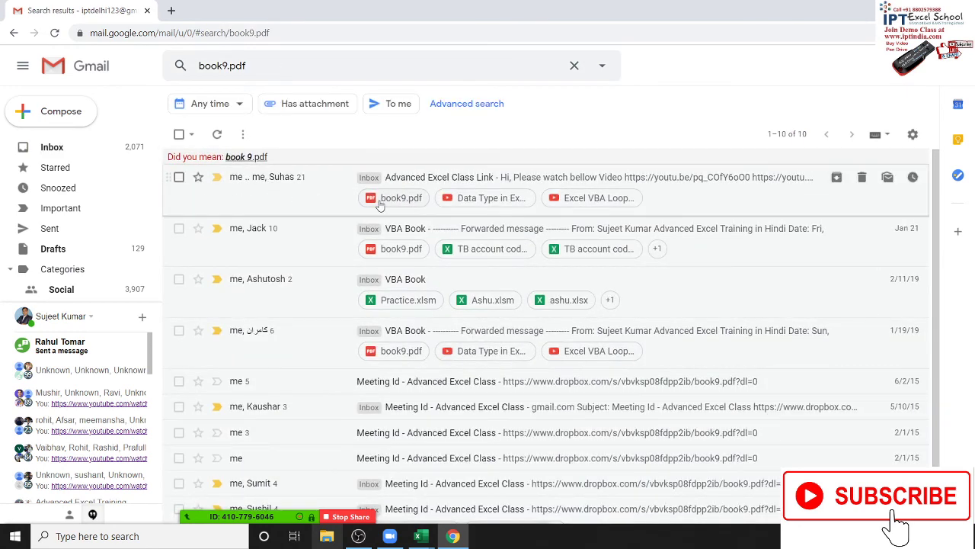
click(340, 195)
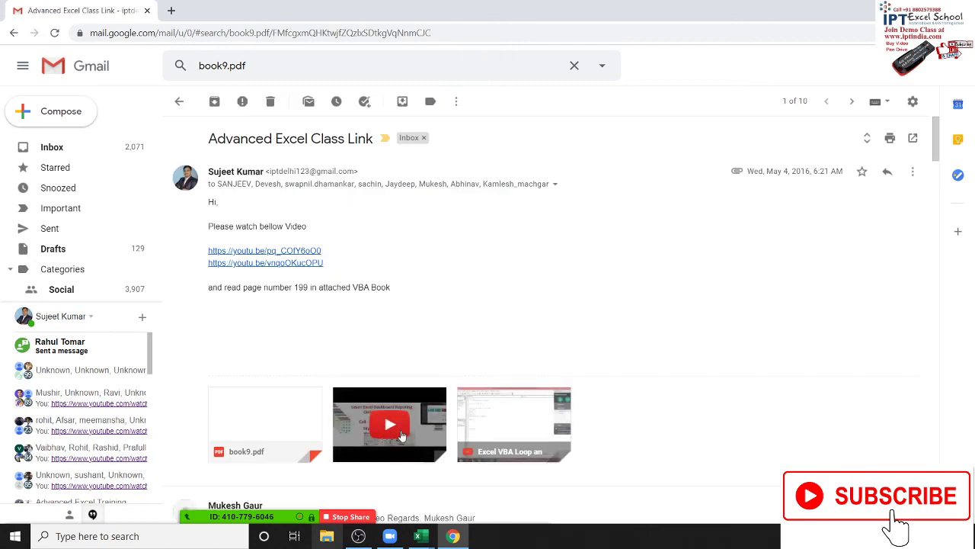
click(888, 173)
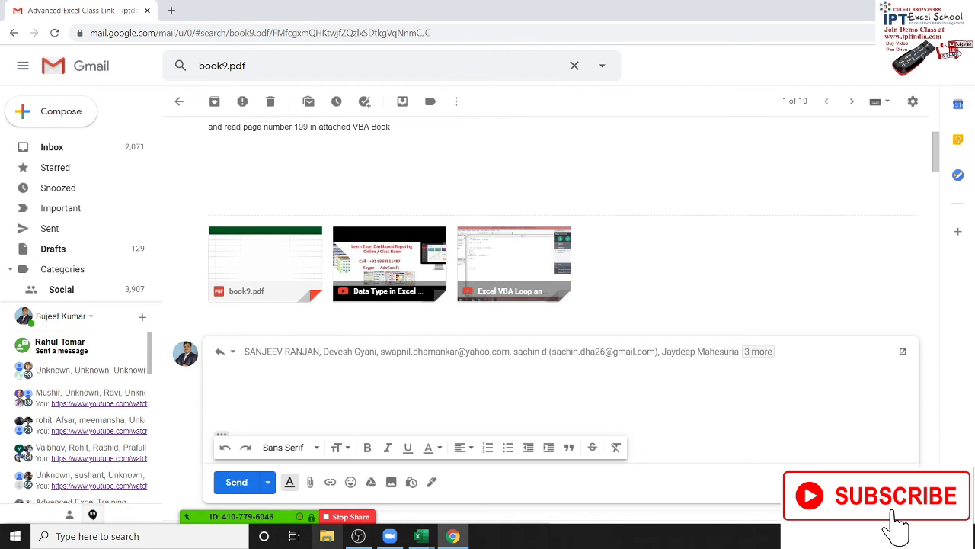
- Discard the empty reply, forward the email instead, and delete the forwarded header block
click(703, 367)
scroll(675, 338, up, 2)
scroll(838, 312, up, 1)
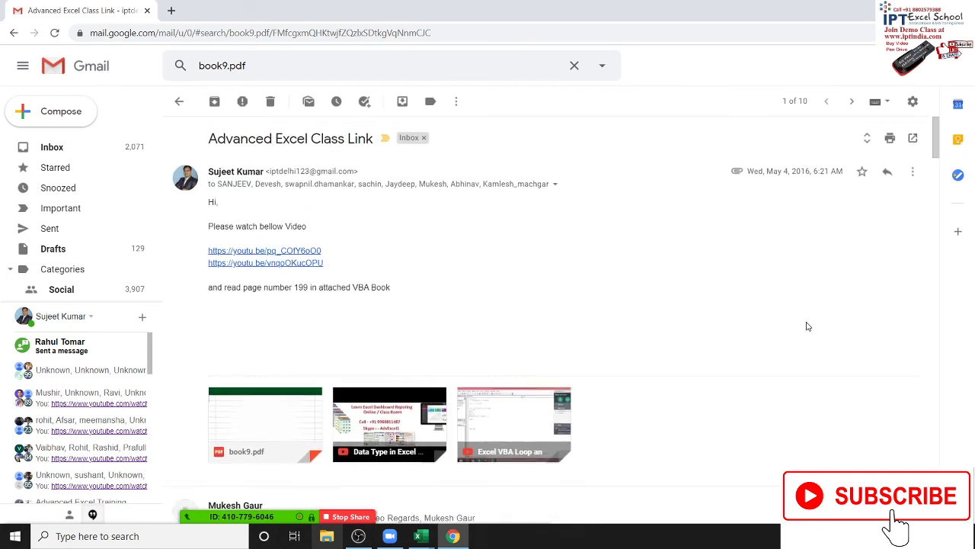
click(913, 171)
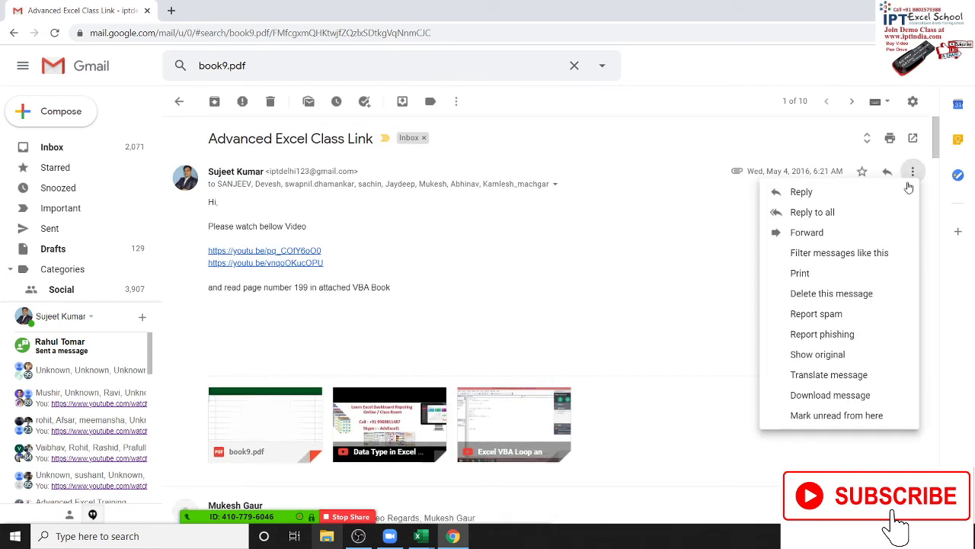
click(839, 232)
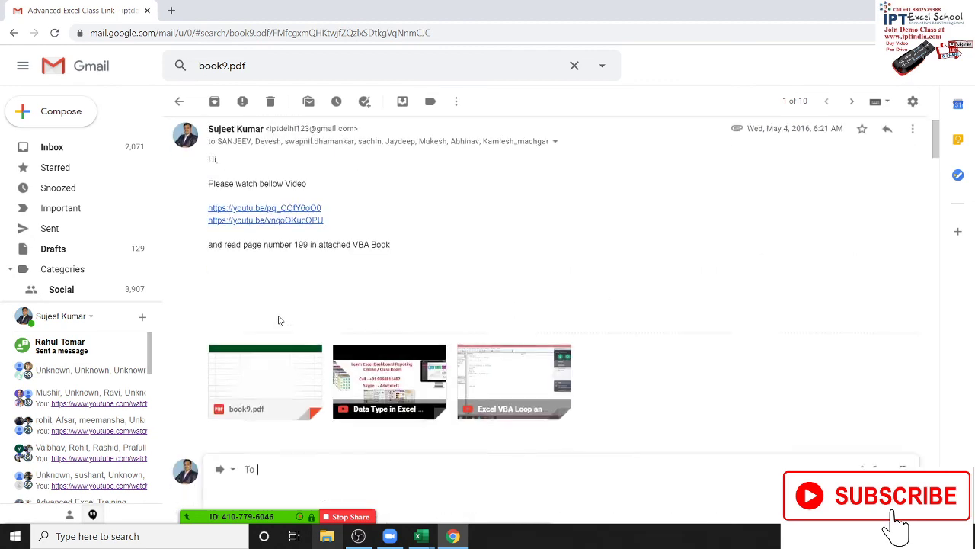
drag(346, 363, 216, 275)
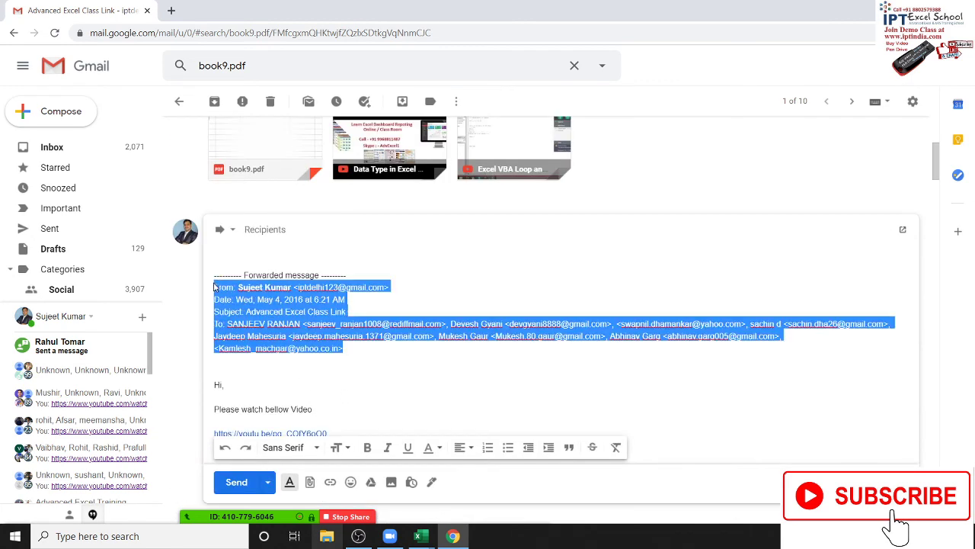
key(Delete)
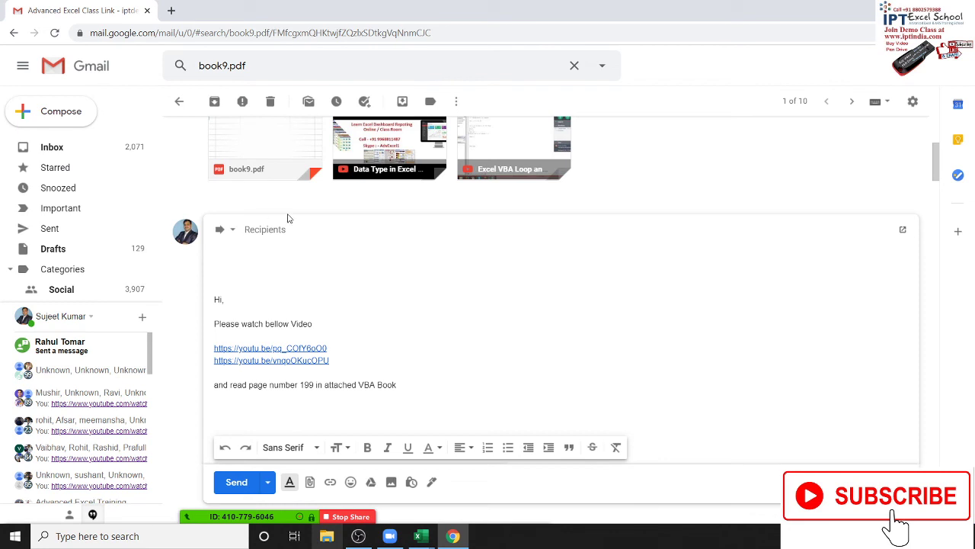
- Add three students' addresses as recipients from Gmail's autocomplete suggestions
click(288, 226)
text(ekt)
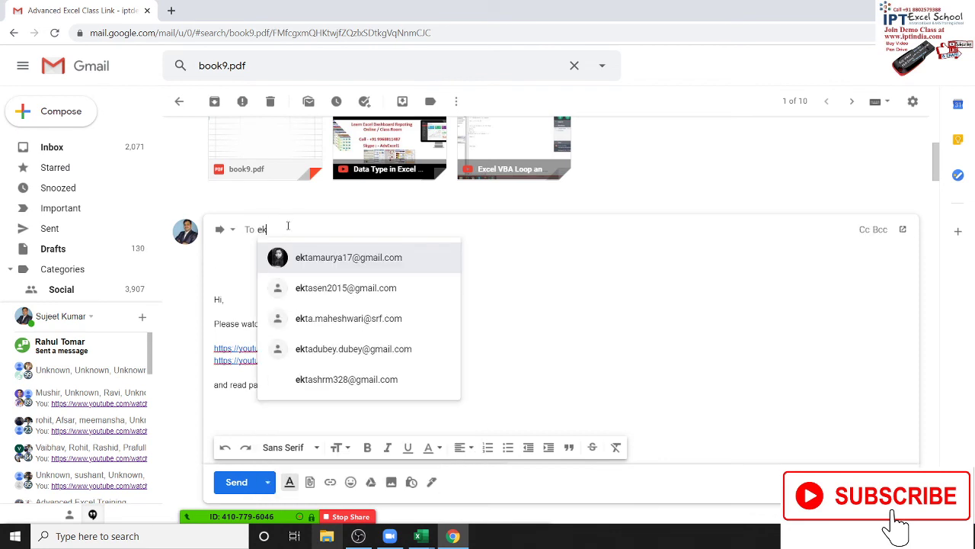
click(308, 254)
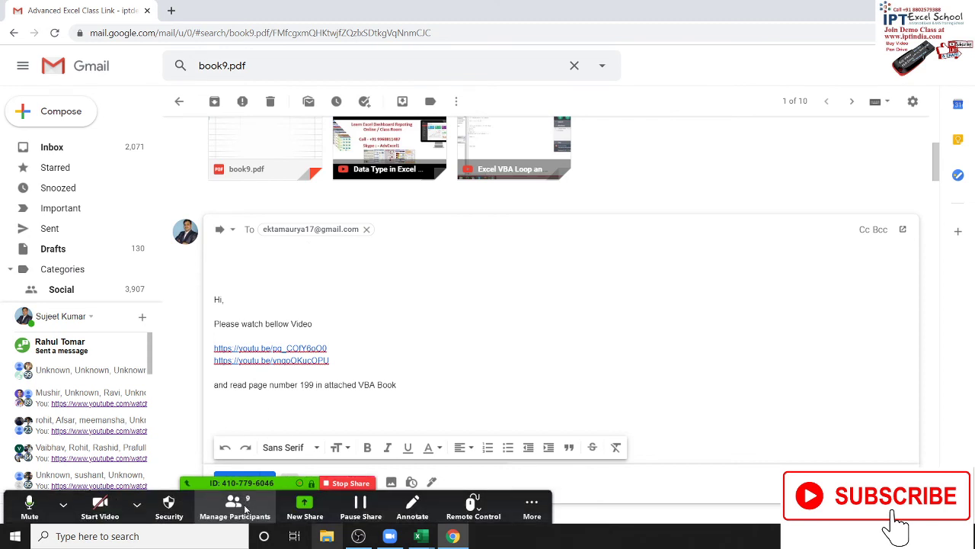
click(232, 516)
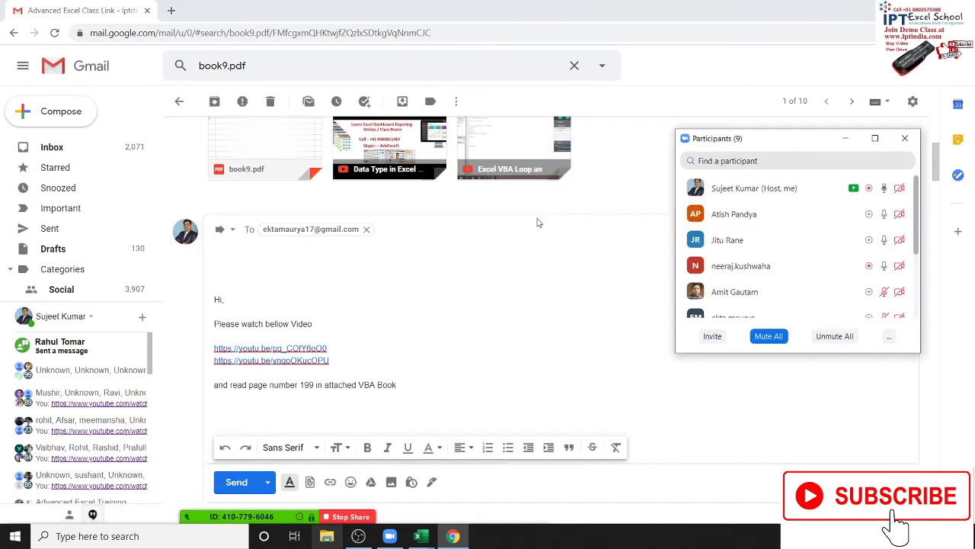
text(a)
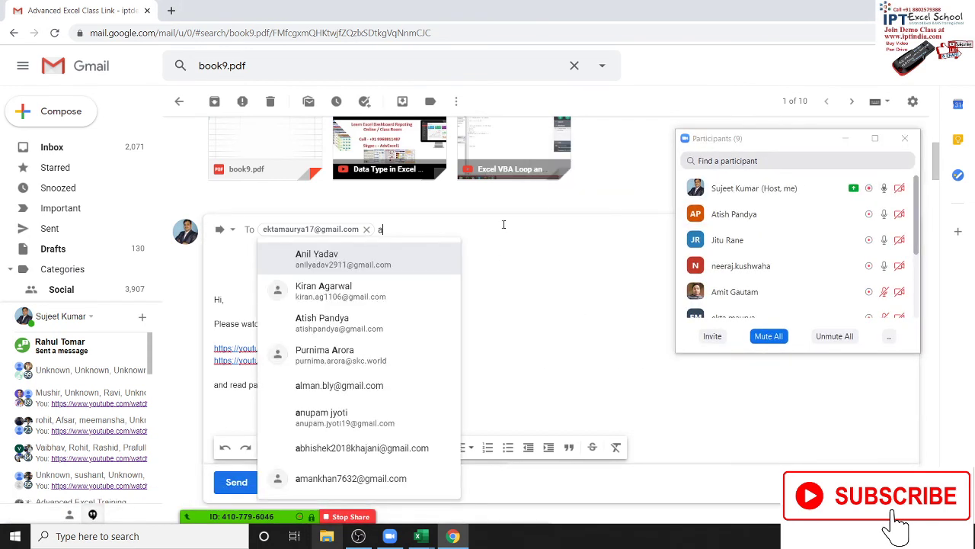
text(tish)
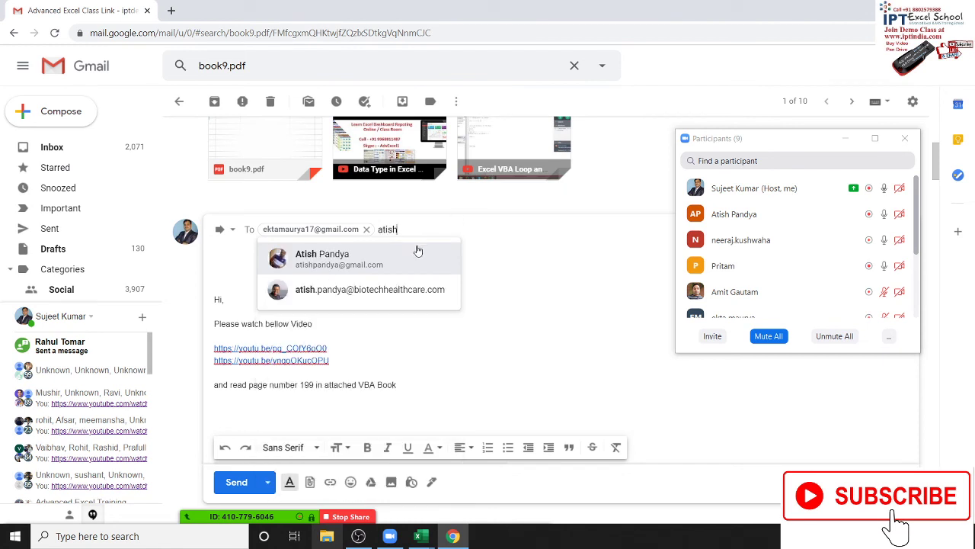
click(397, 289)
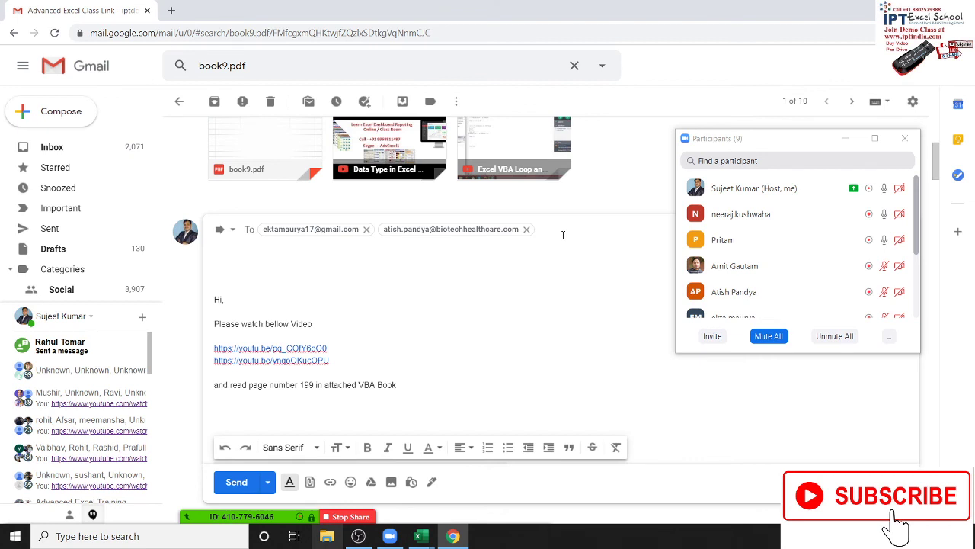
text(pr)
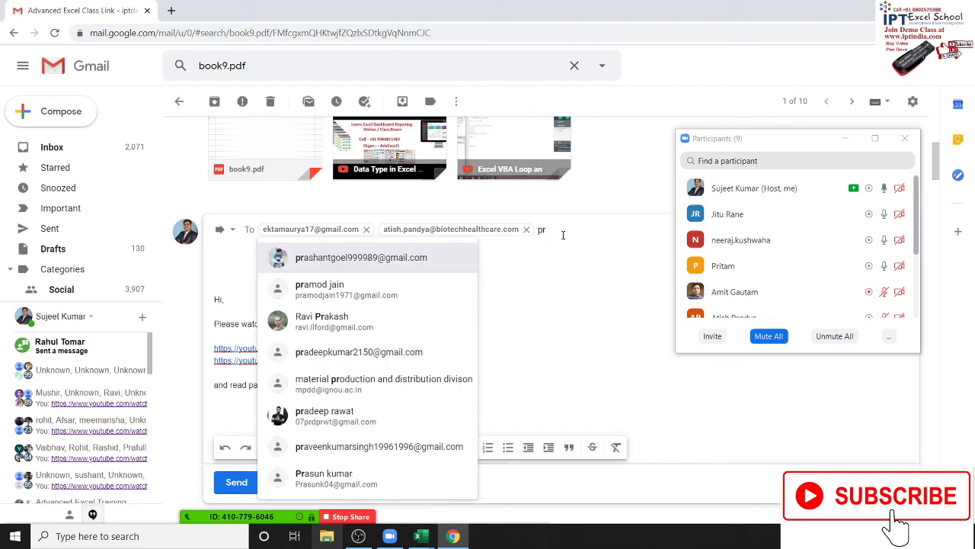
text(i)
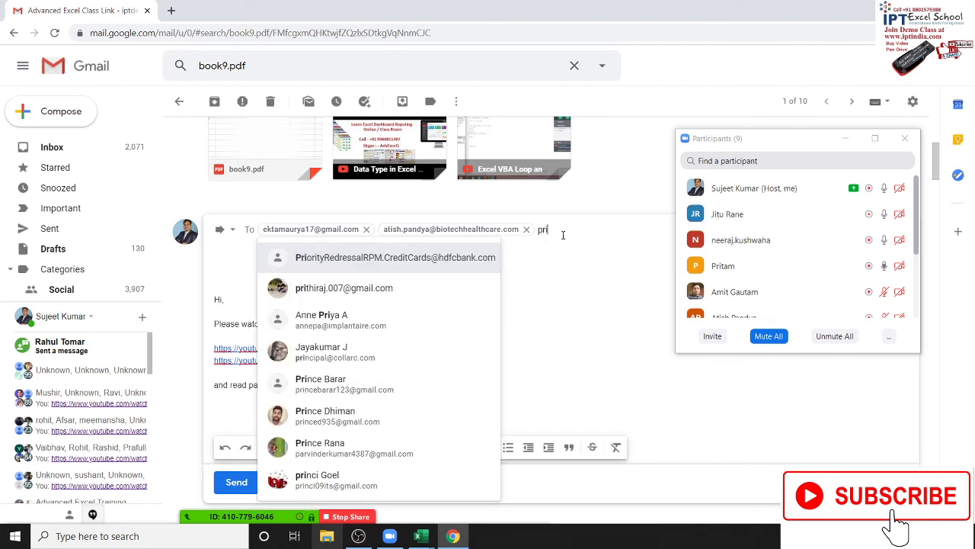
key(BackSpace)
key(BackSpace)
key(BackSpace)
text(row)
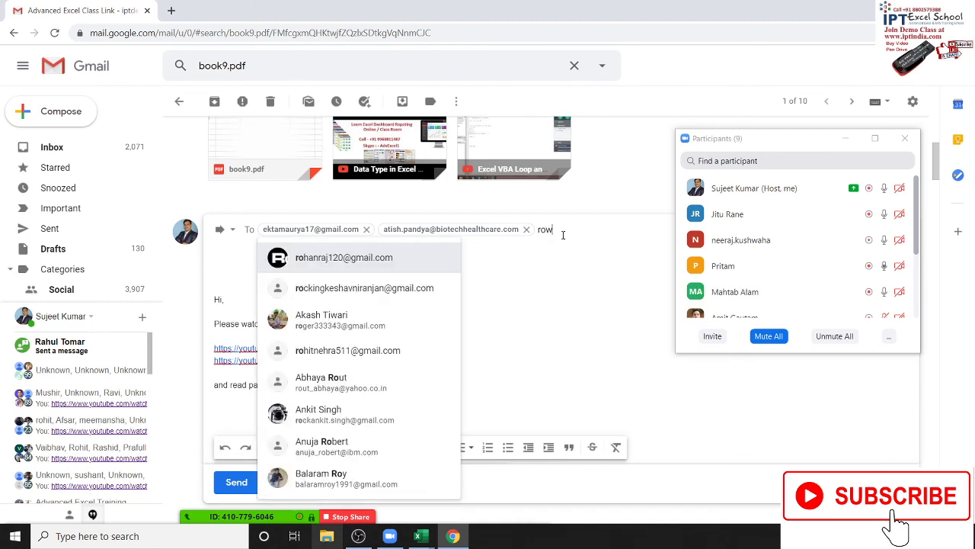
key(BackSpace)
text(r)
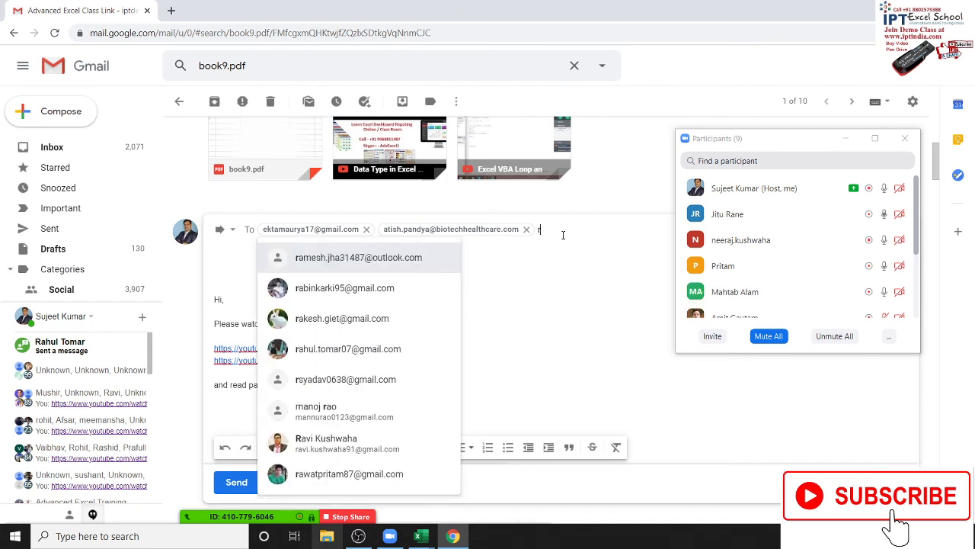
text(aw)
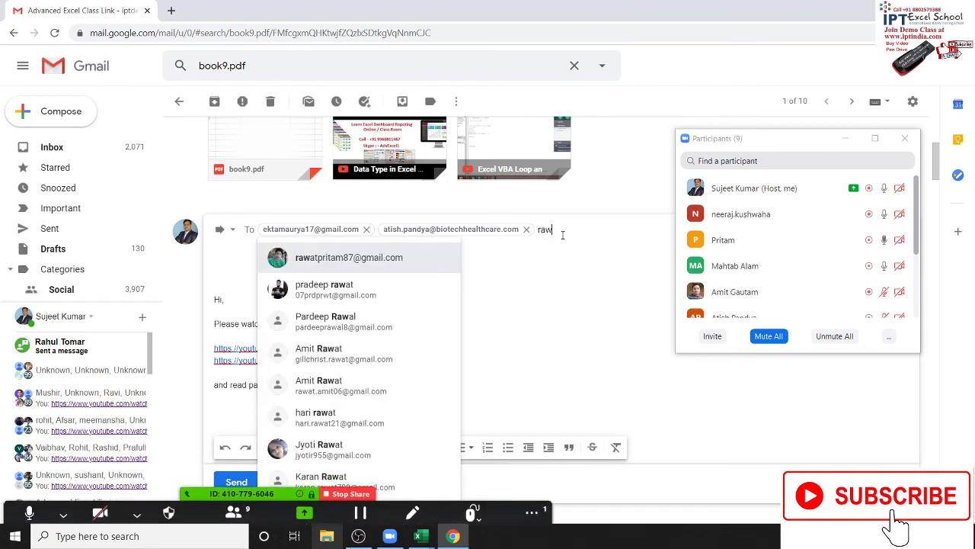
click(384, 261)
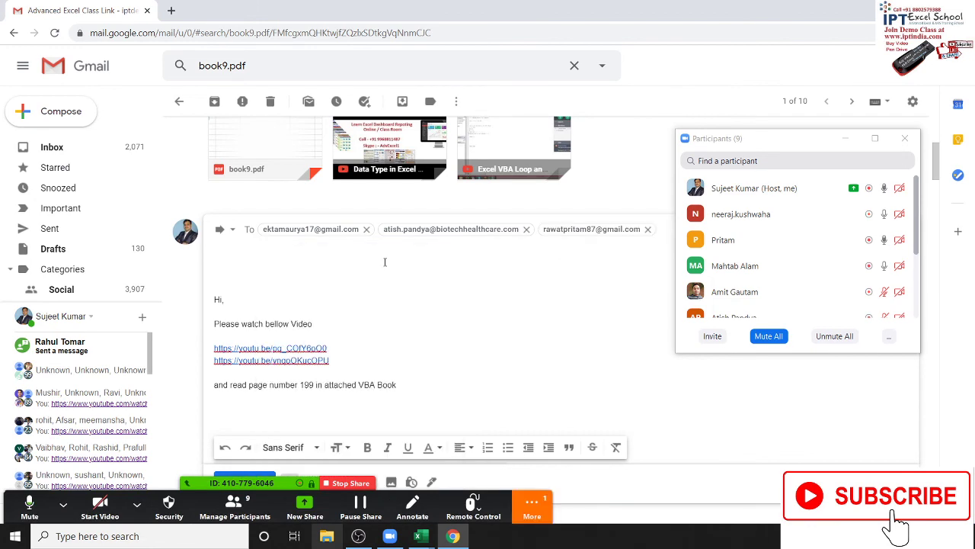
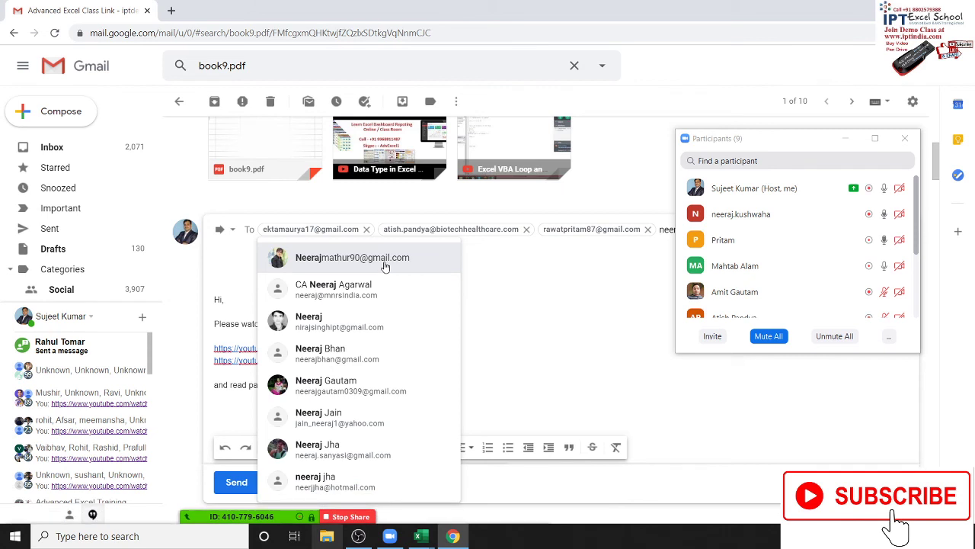
- Add two more student addresses, one typed in full and one picked from suggestions
mouse_move(353, 257)
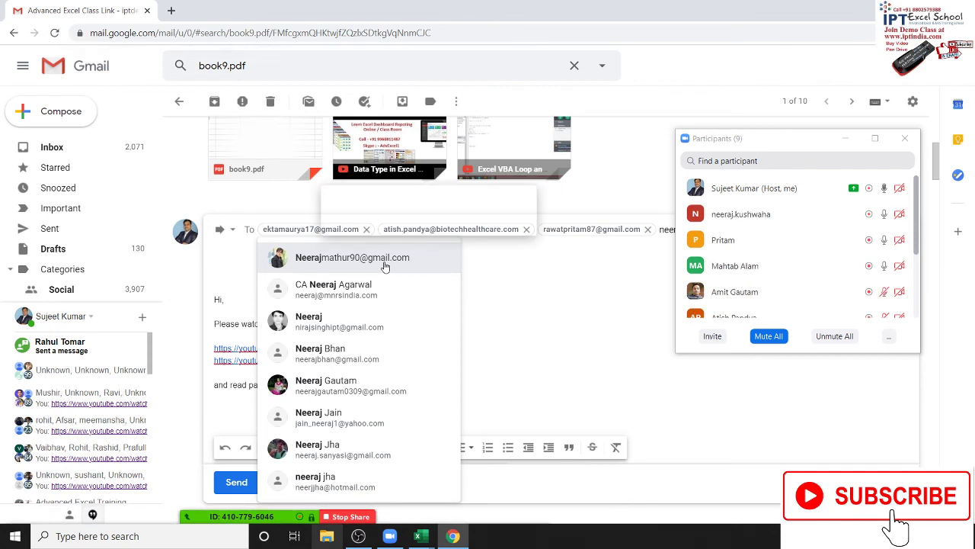
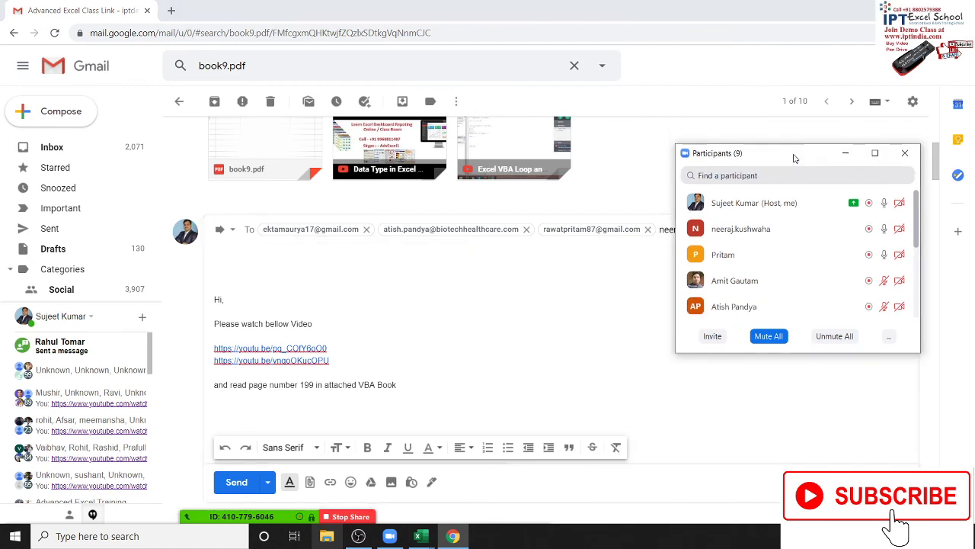
drag(843, 138, 924, 290)
click(754, 233)
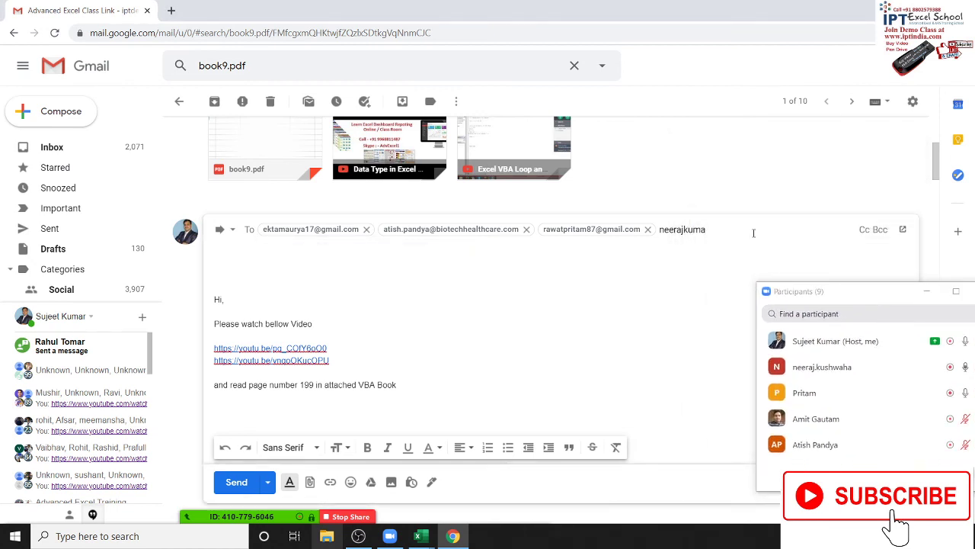
key(Return)
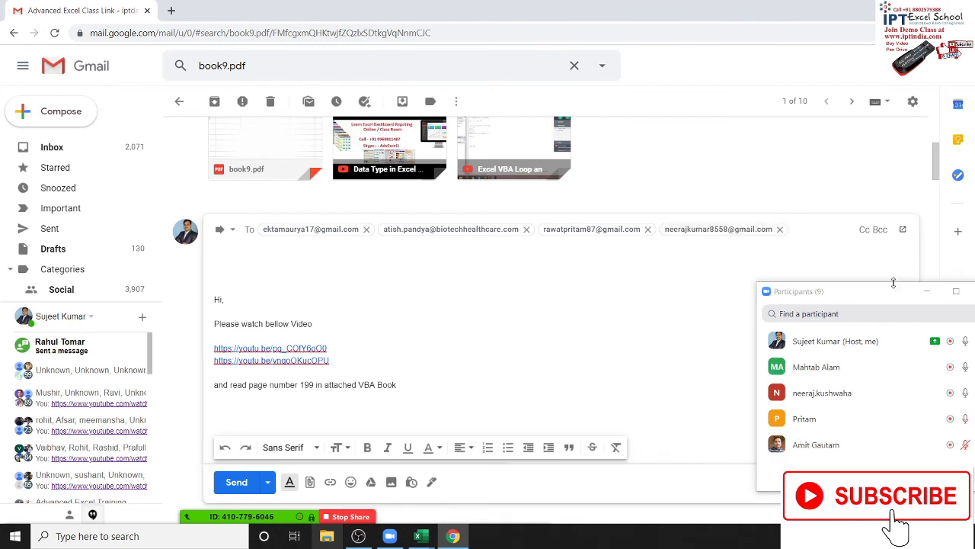
text(me)
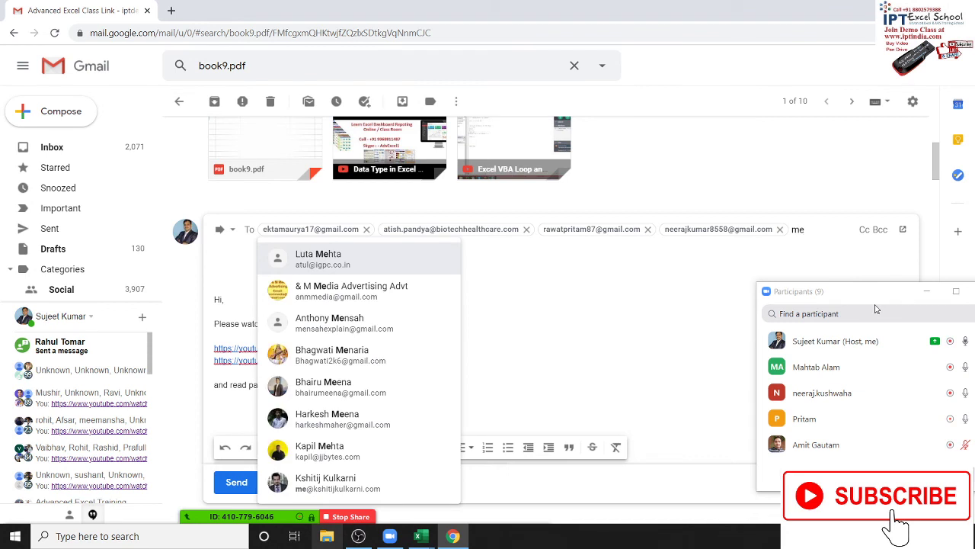
text(hr)
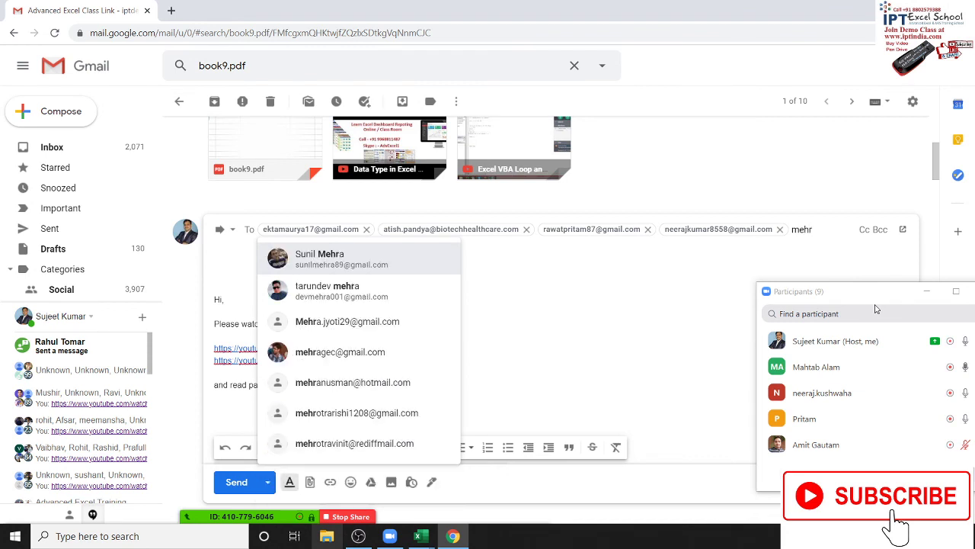
key(BackSpace)
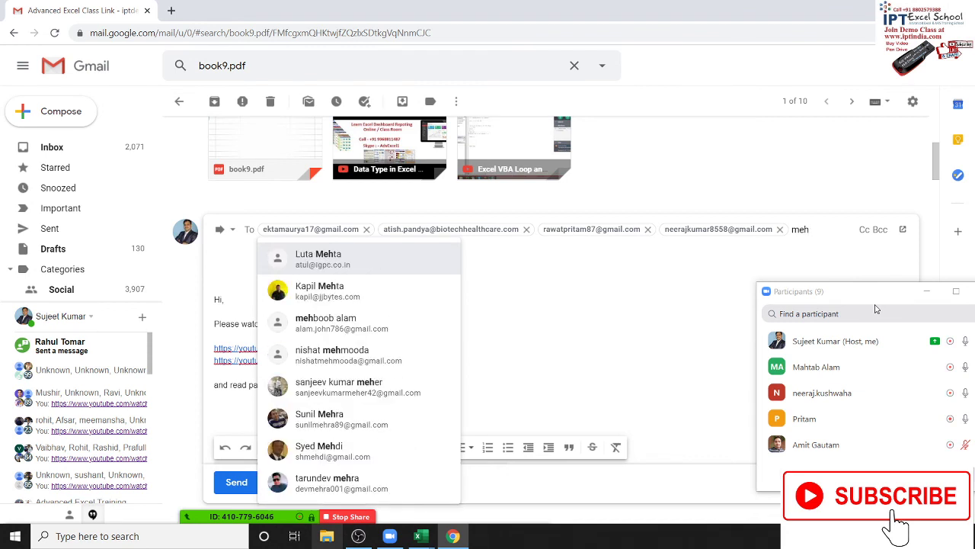
text(t)
key(BackSpace)
text(a)
key(BackSpace)
key(BackSpace)
text(ah)
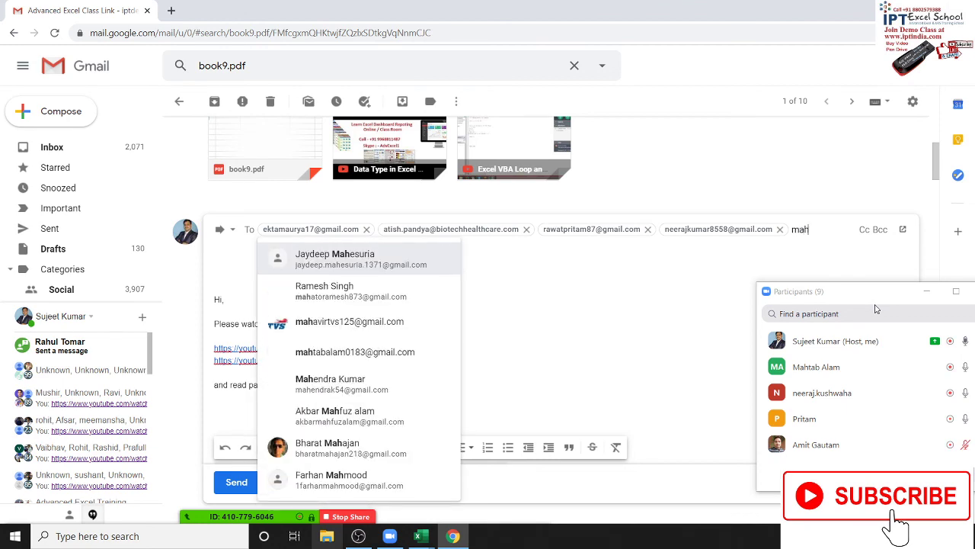
text(t)
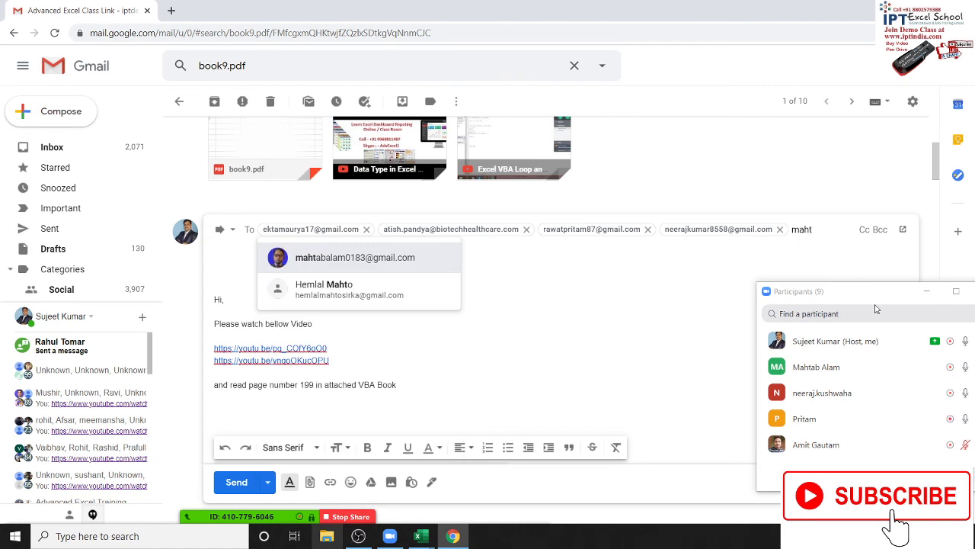
click(387, 276)
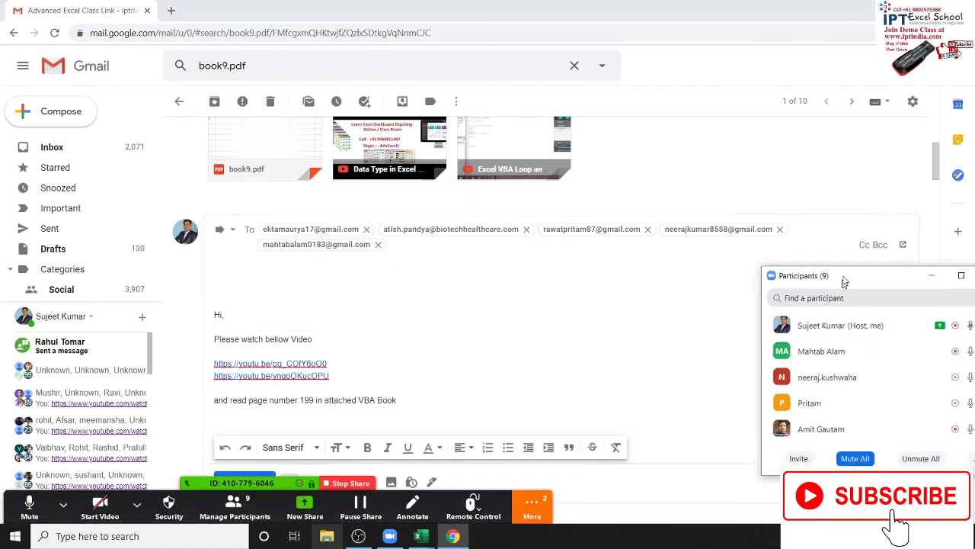
- Add two more students' addresses as recipients from the autocomplete suggestions
drag(838, 292, 866, 133)
click(424, 250)
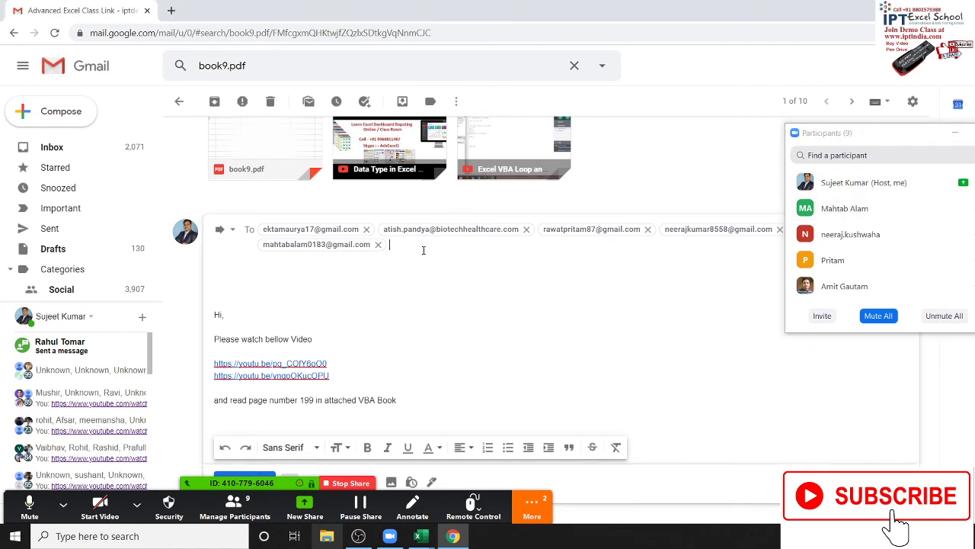
text(amit)
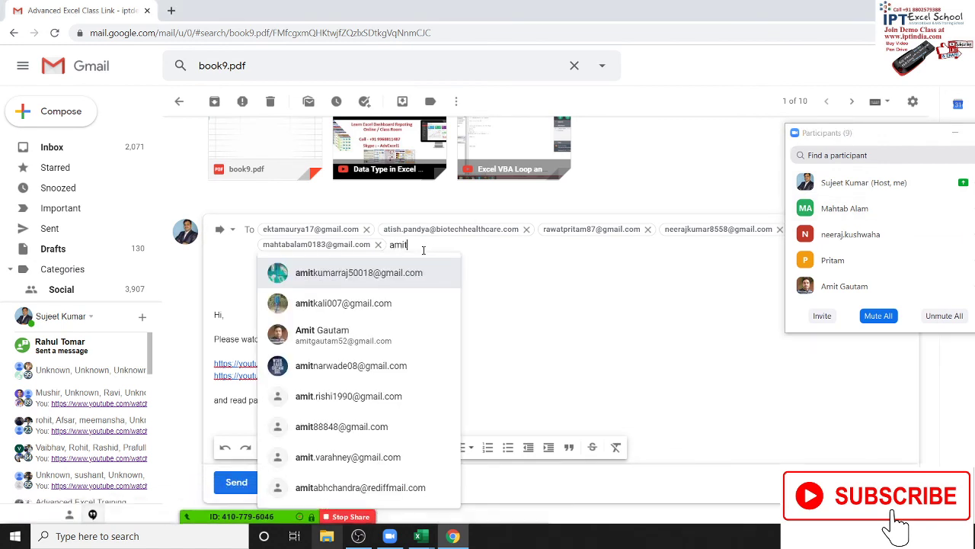
click(365, 334)
scroll(888, 288, down, 3)
scroll(888, 288, down, 1)
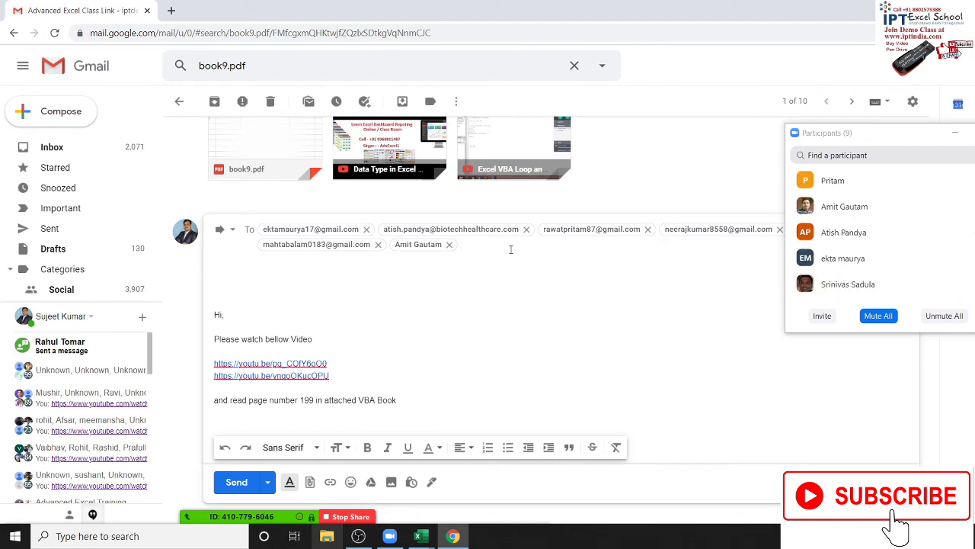
text(it)
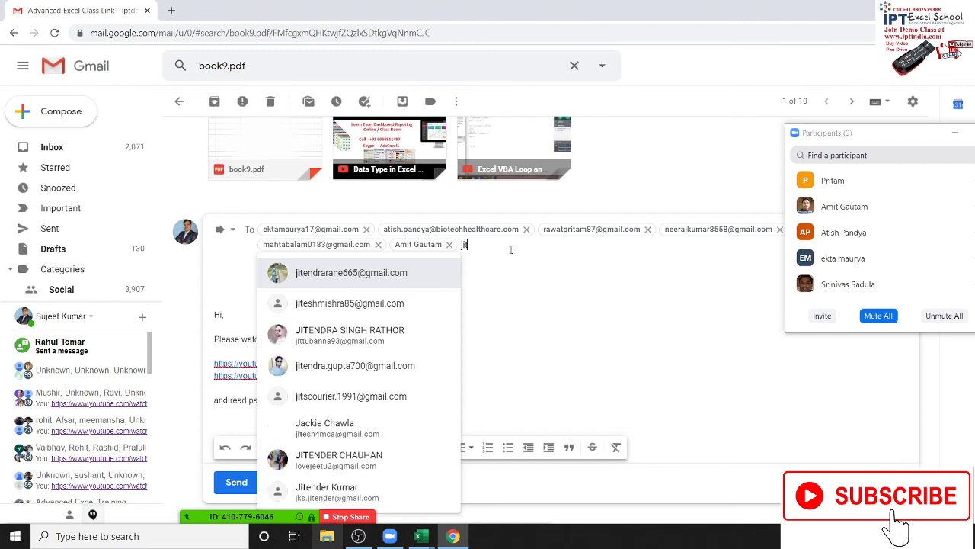
click(429, 274)
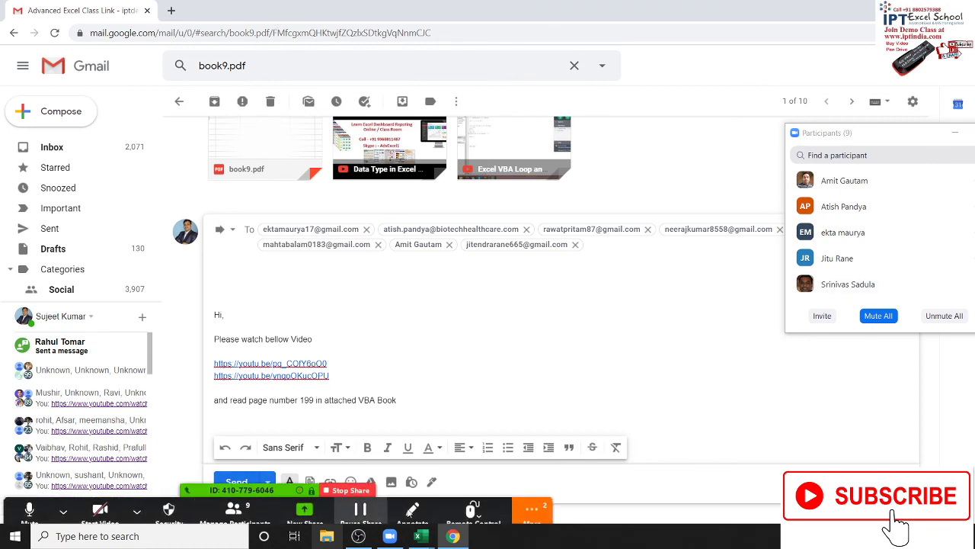
- Check the Zoom group chat for addresses and reposition the Participants panel on screen
click(532, 509)
click(564, 339)
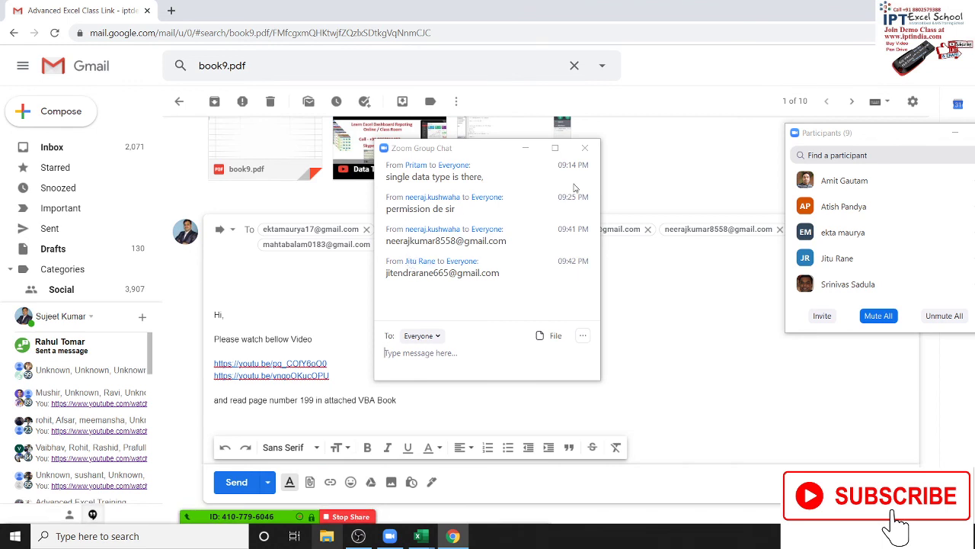
click(584, 148)
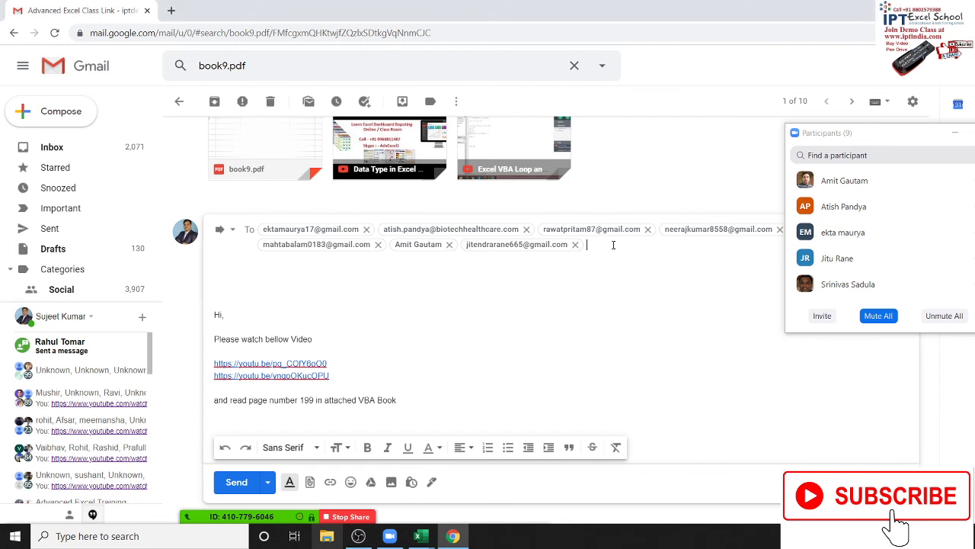
text(shr)
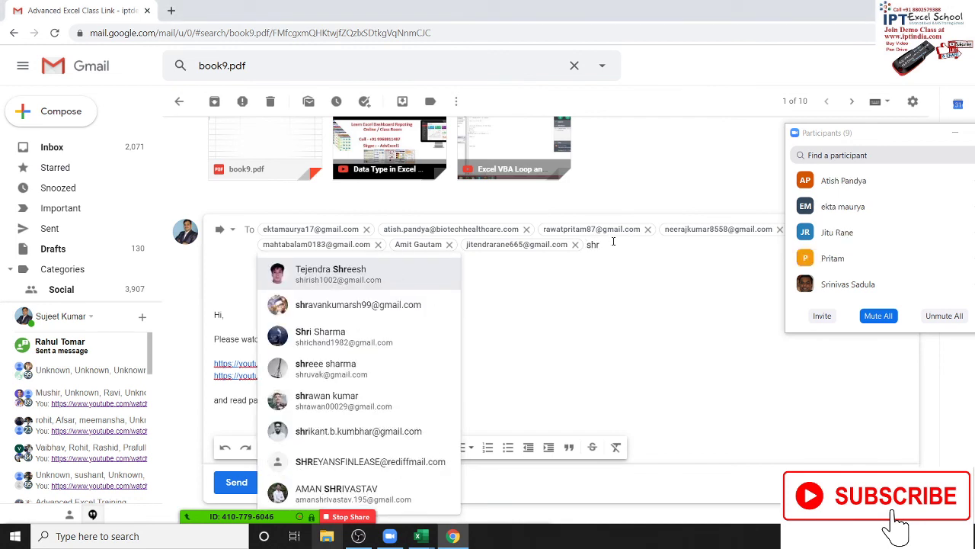
text(i)
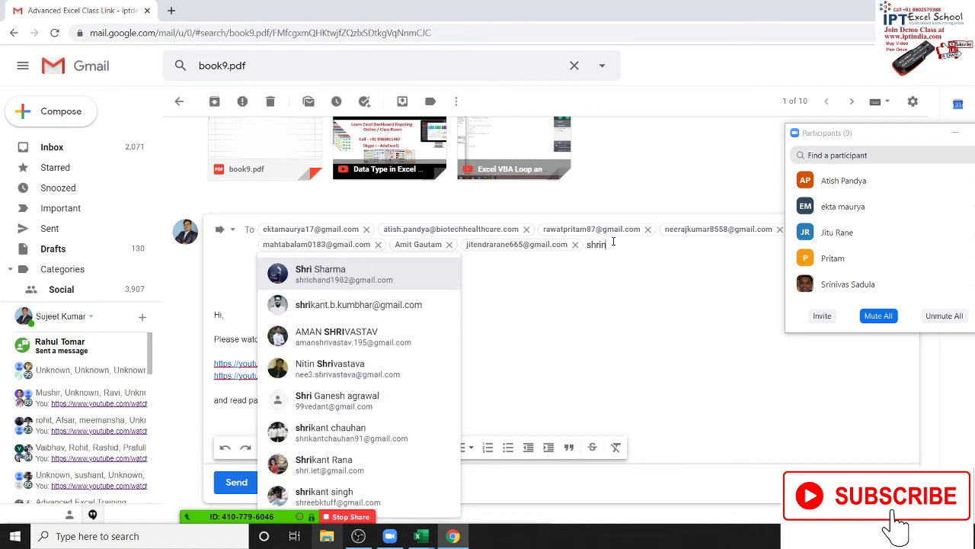
text(n)
key(BackSpace)
key(BackSpace)
key(BackSpace)
key(BackSpace)
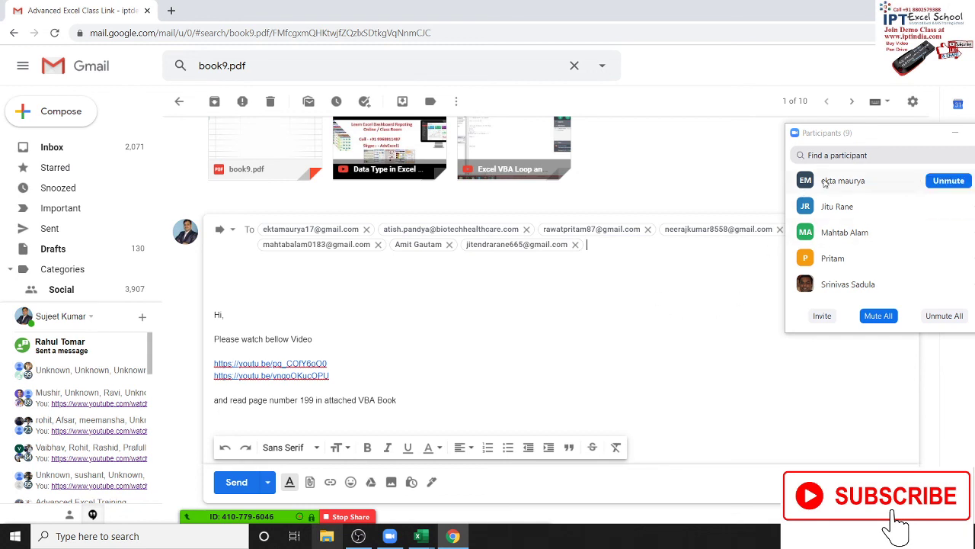
click(869, 138)
drag(869, 137, 769, 125)
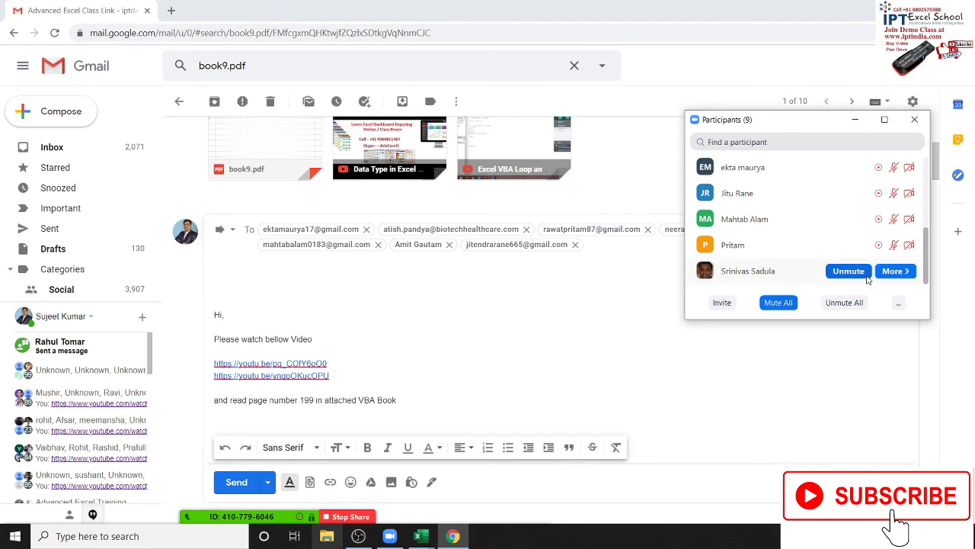
- Privately message the last Zoom participant 'Please share emiail id'
mouse_move(751, 271)
click(895, 271)
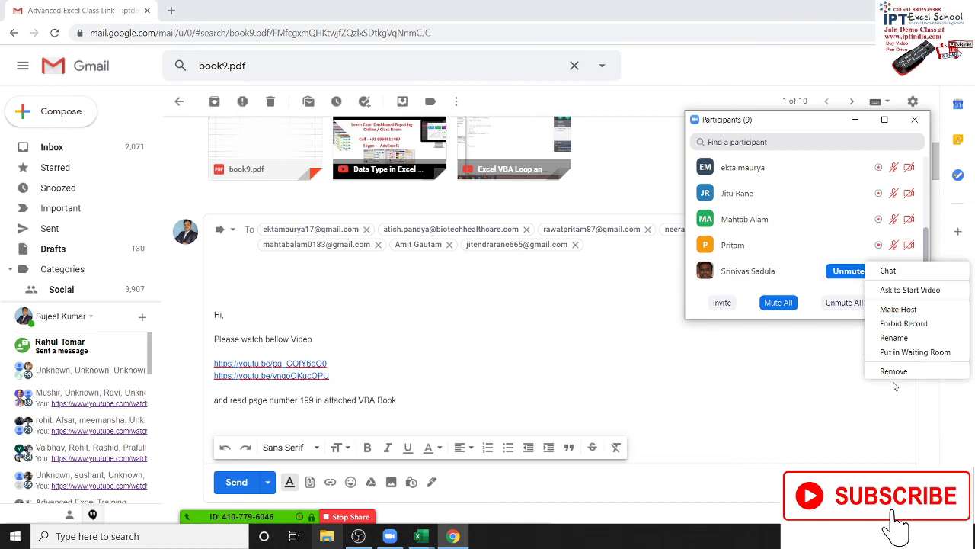
click(904, 276)
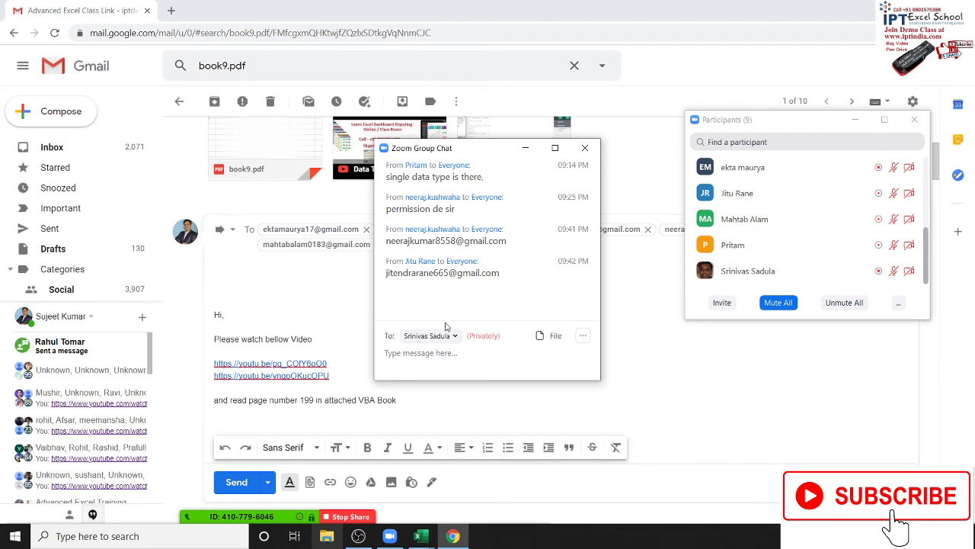
text(P)
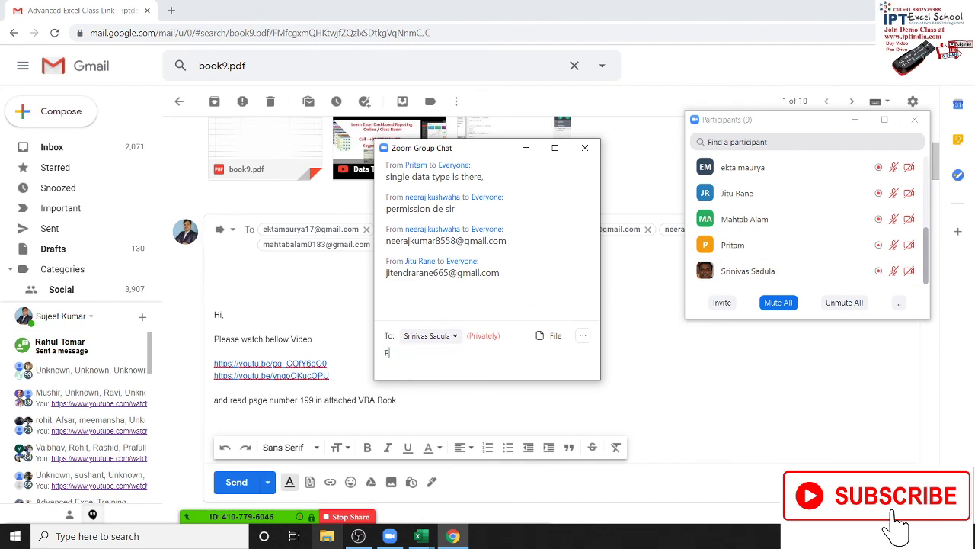
text(lease sha)
text(re emi)
text(a)
text(il)
text( id.)
key(Return)
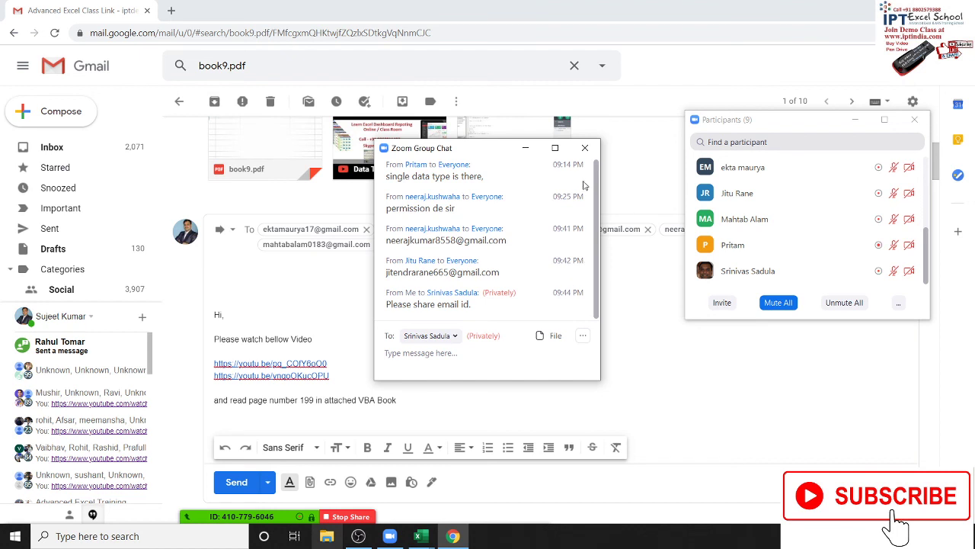
- Add a 'PG-199' line under the greeting and send the book9.pdf forward
click(584, 148)
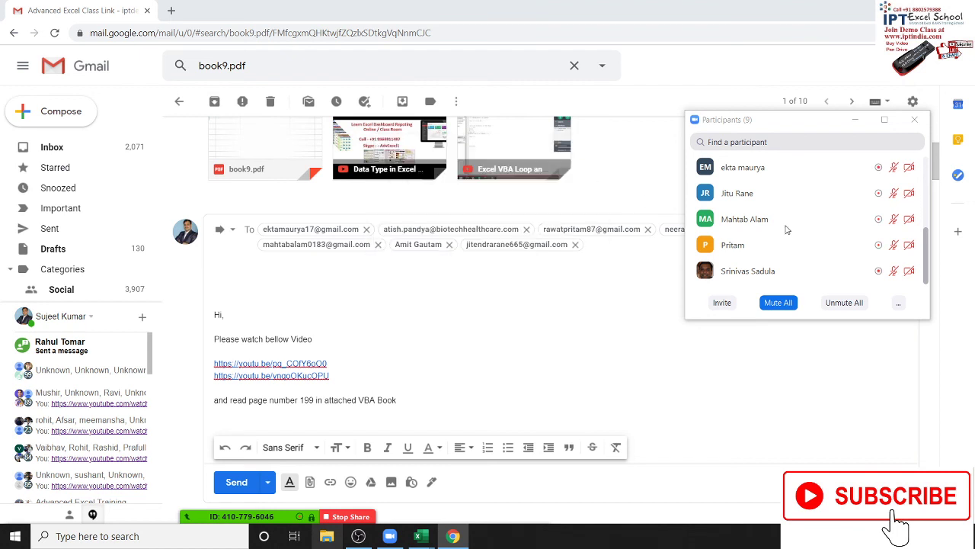
click(849, 270)
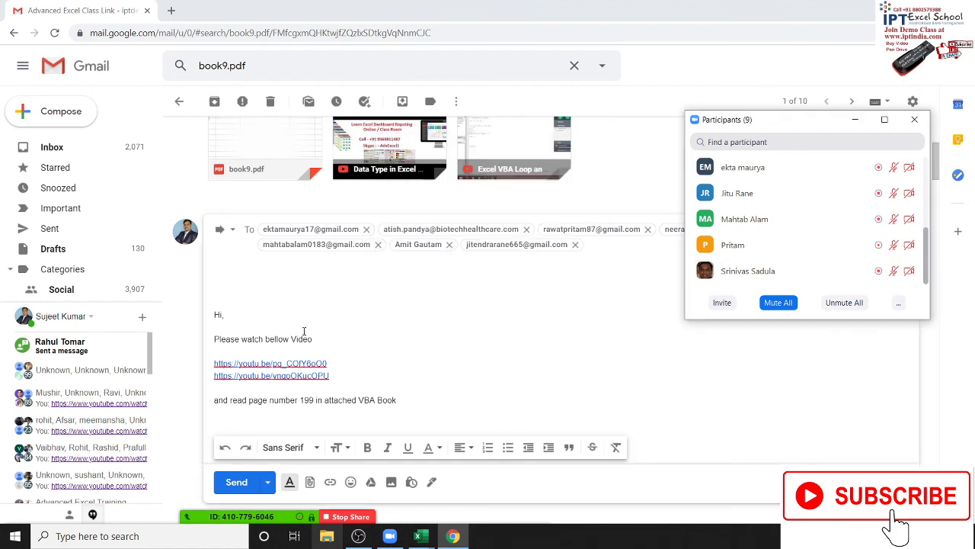
click(386, 344)
scroll(343, 349, down, 3)
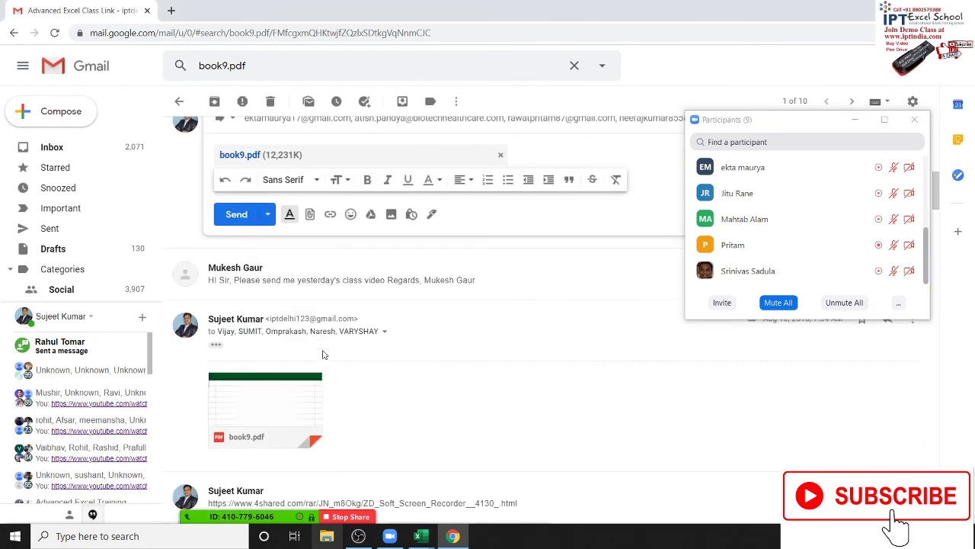
scroll(323, 354, up, 3)
text(Hi,)
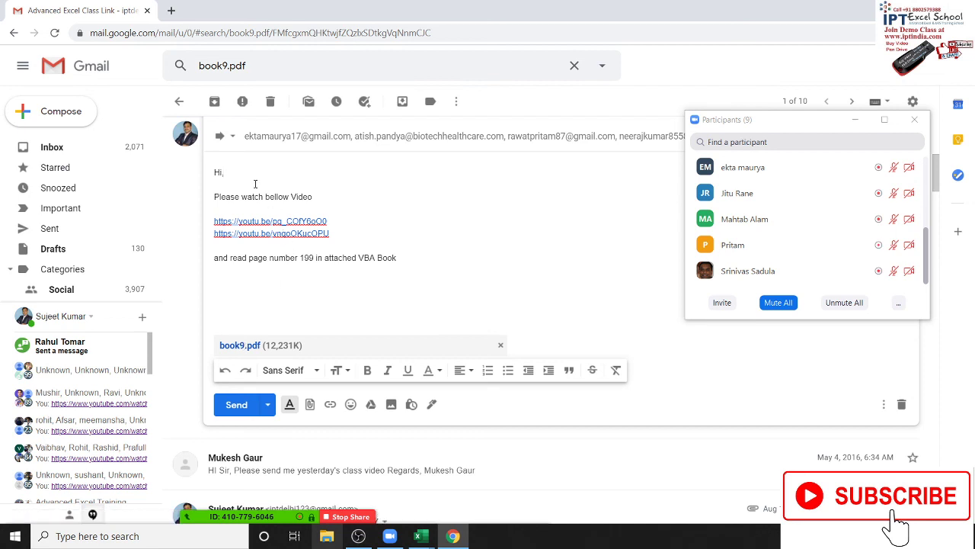
key(Return)
text(PG-)
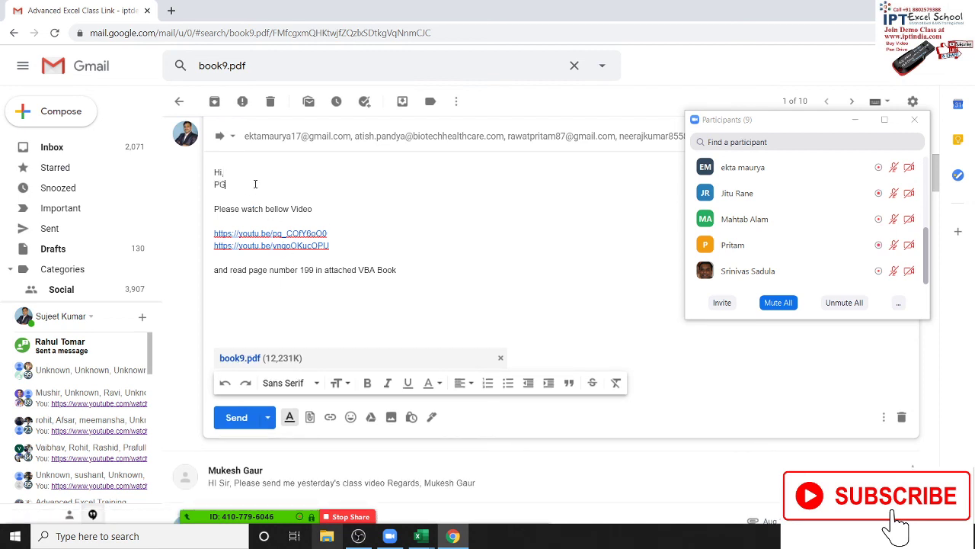
text(199)
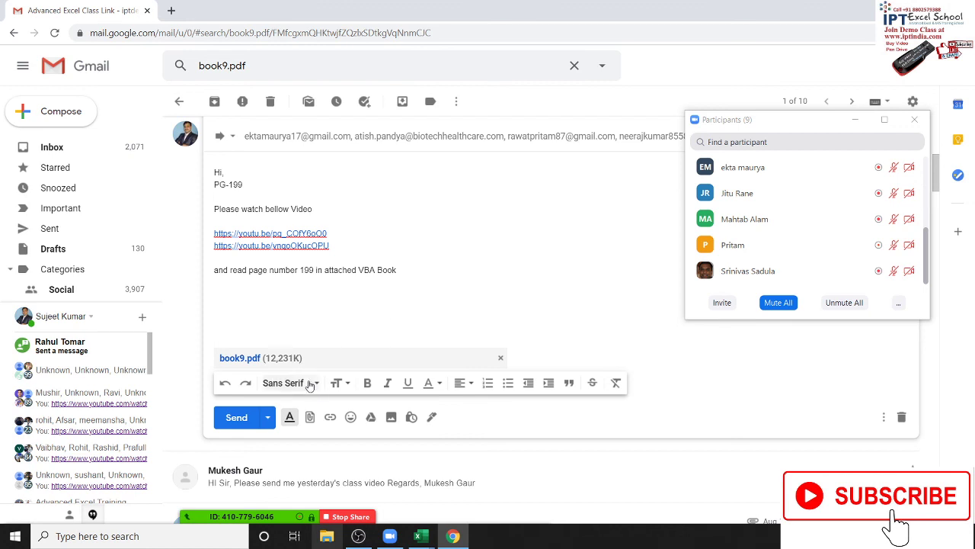
click(233, 417)
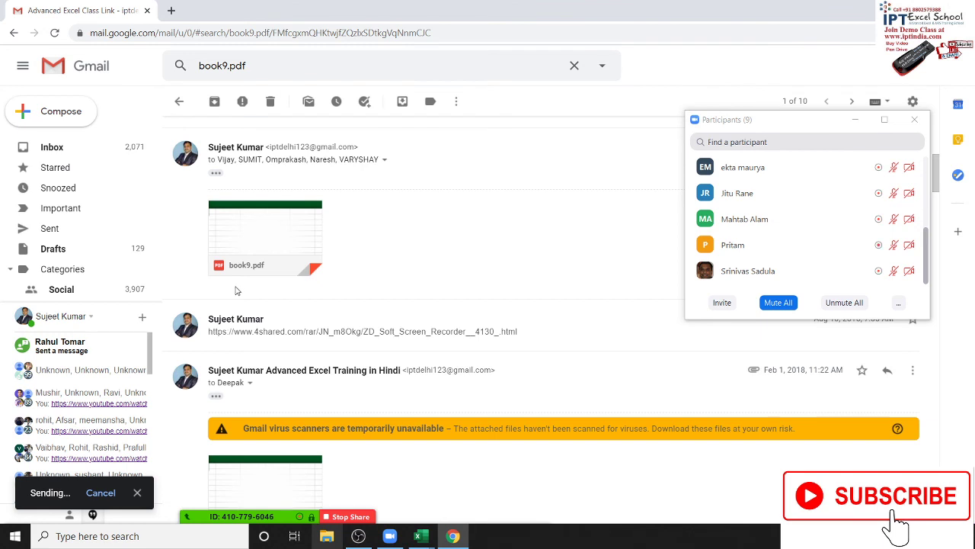
mouse_move(800, 271)
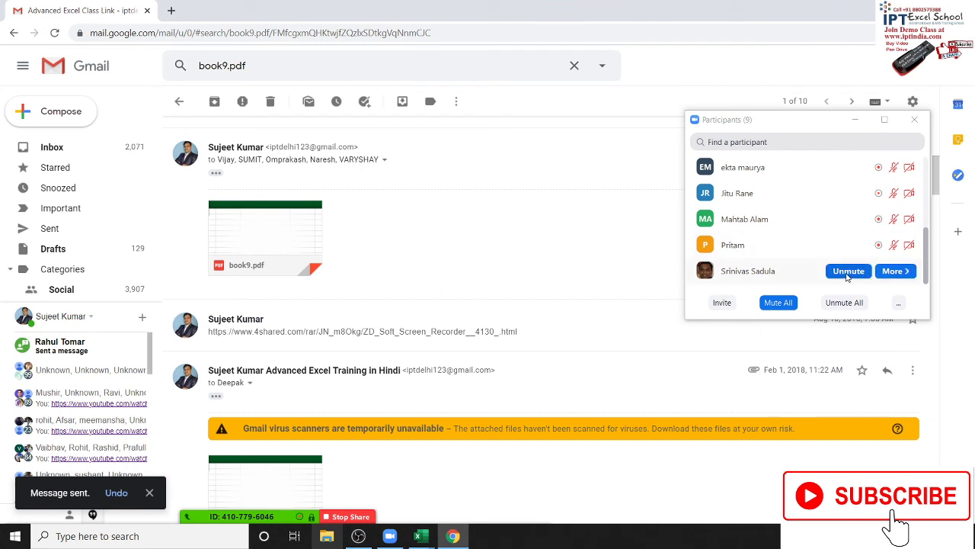
click(848, 272)
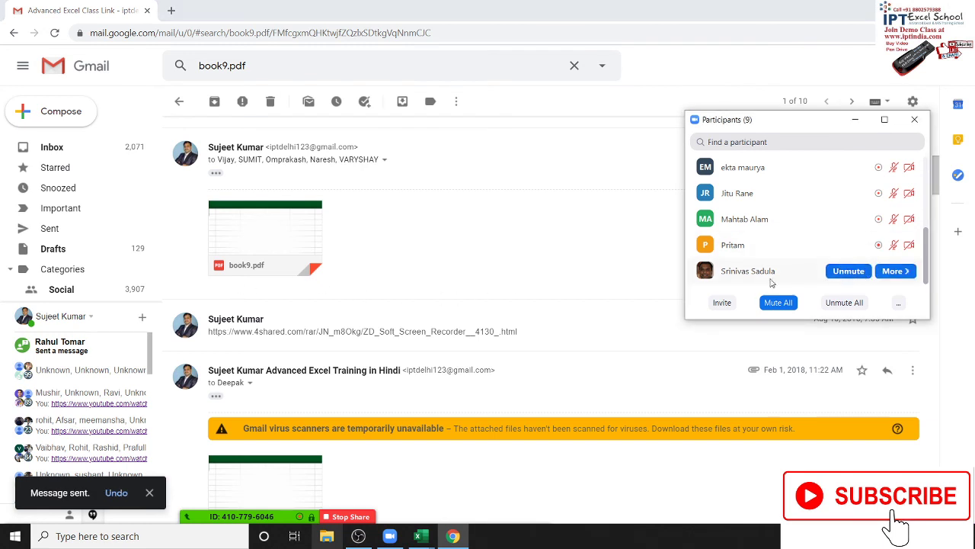
- Return to the Gmail Inbox and show the desktop
click(90, 149)
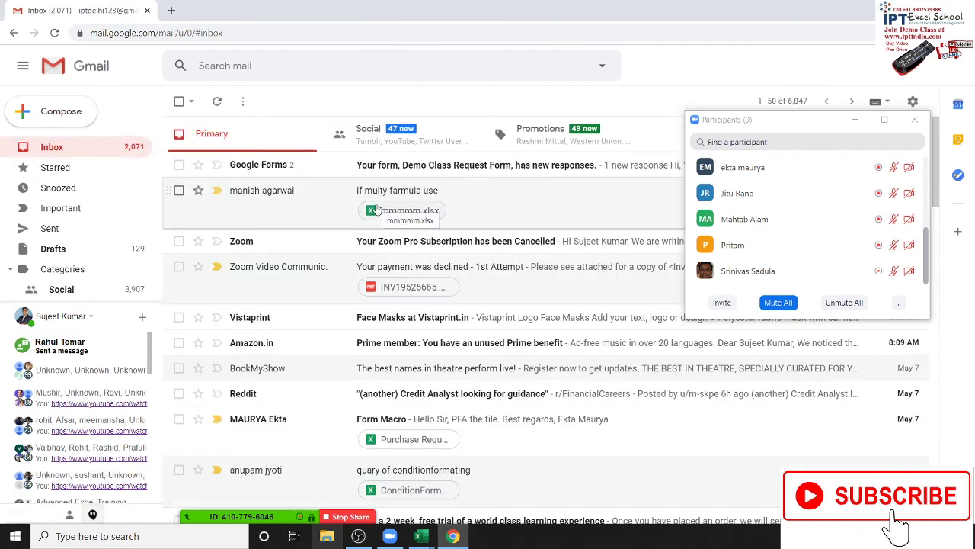
key(super+d)
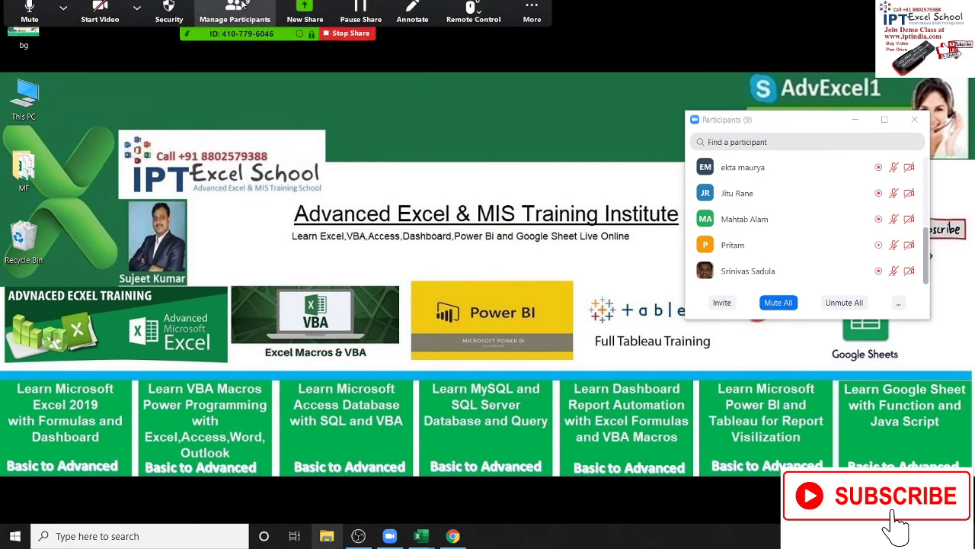
- Close Zoom's Participants panel and choose End Meeting from the toolbar's More menu
click(532, 7)
click(383, 159)
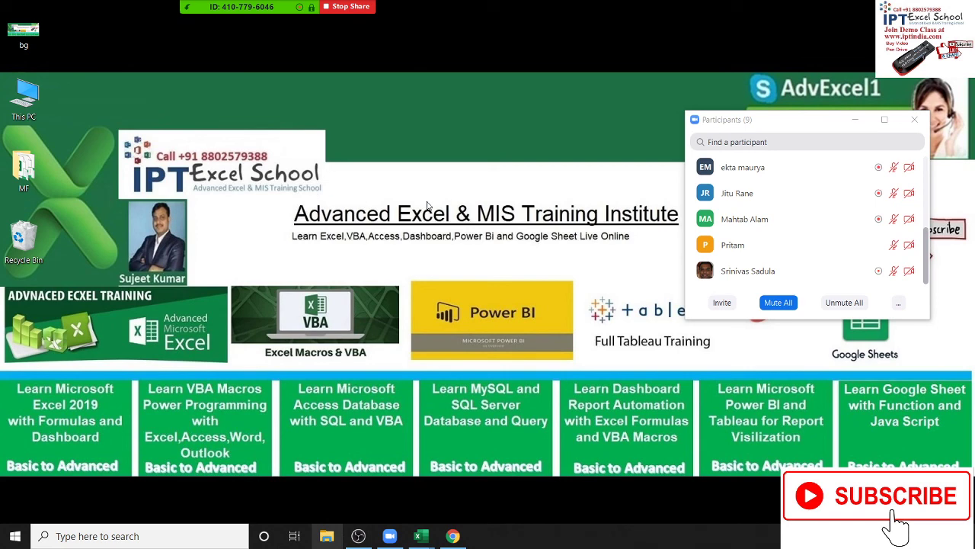
click(914, 120)
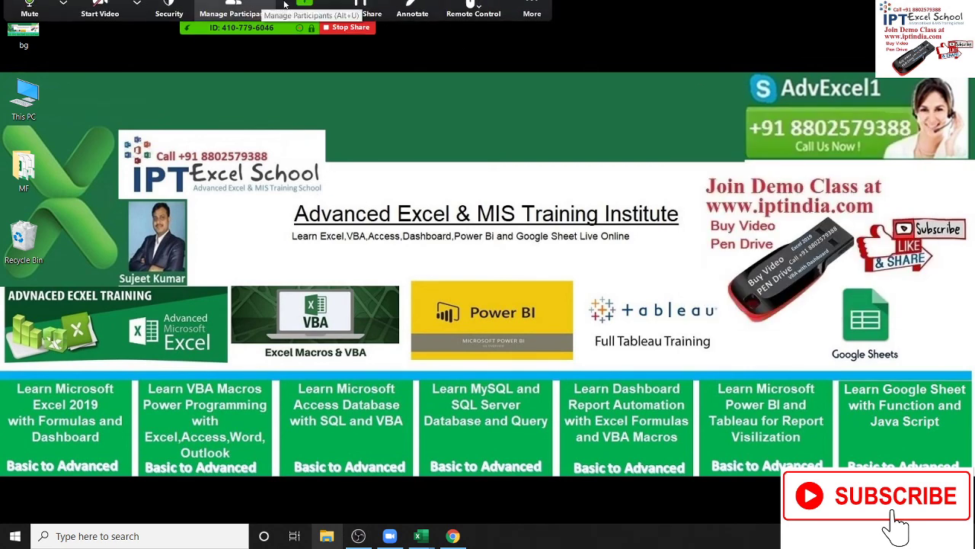
click(532, 13)
click(541, 188)
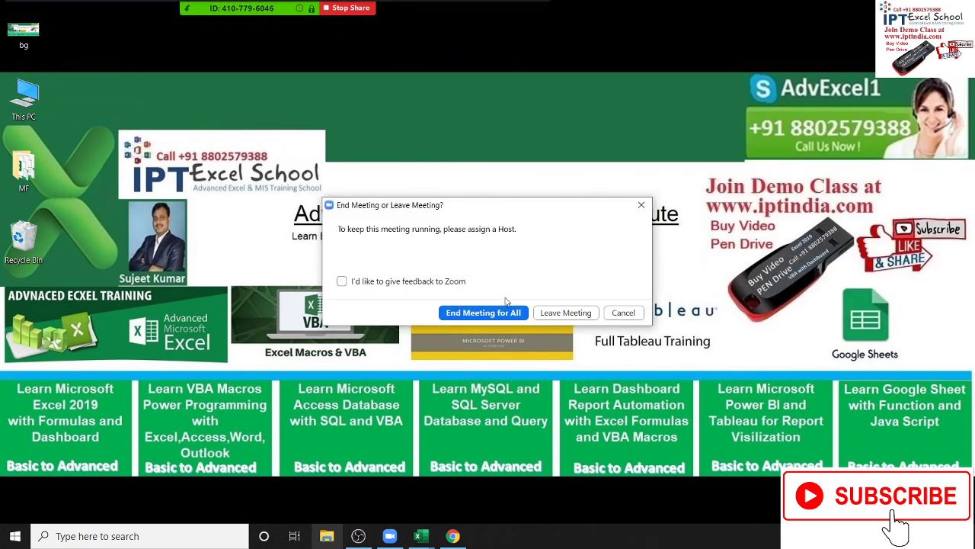